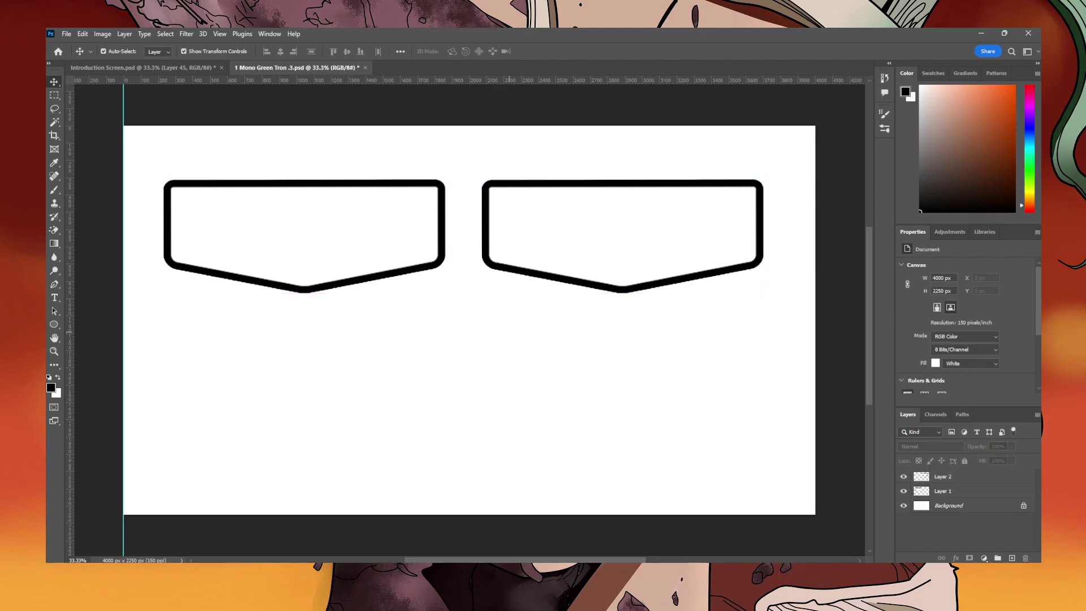
# Paste a copy of the left badge directly over it and erase the copy's white interior with the Magic Eraser.
pyautogui.click(318, 248)
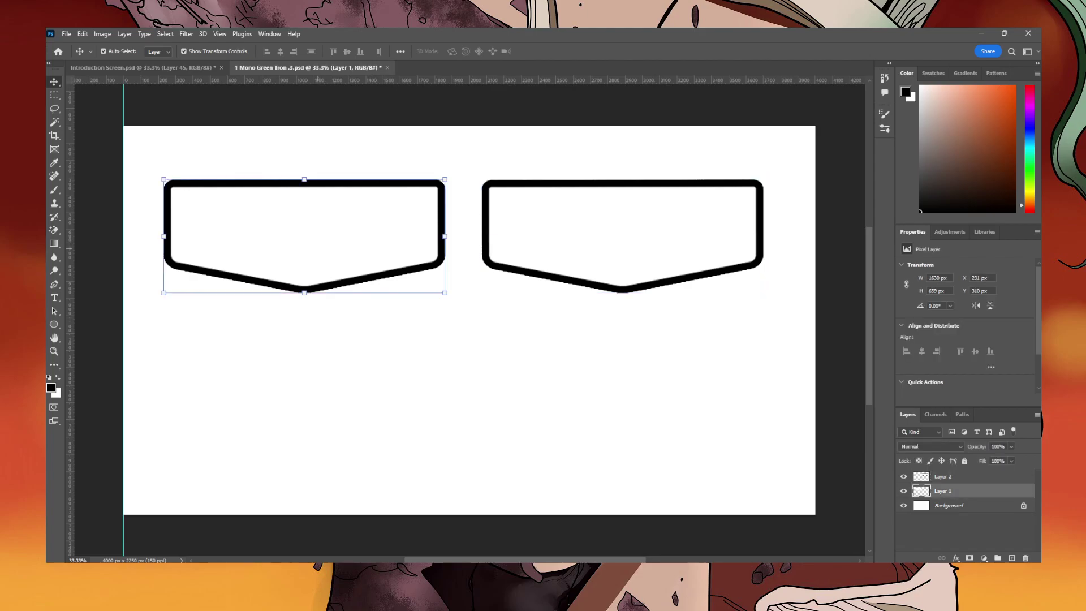
pyautogui.hotkey('ctrl', 'v')
pyautogui.moveTo(466, 299); pyautogui.dragTo(272, 215)
pyautogui.click(54, 230)
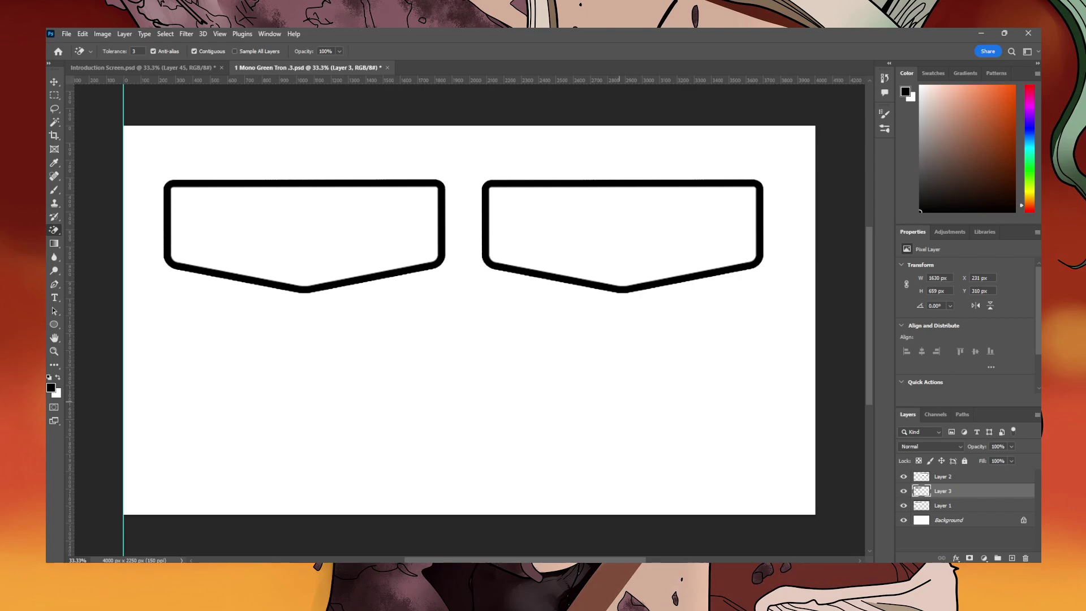
# Paste a copy of the badge outline over the right badge and raise it above Layer 2.
pyautogui.press('v')
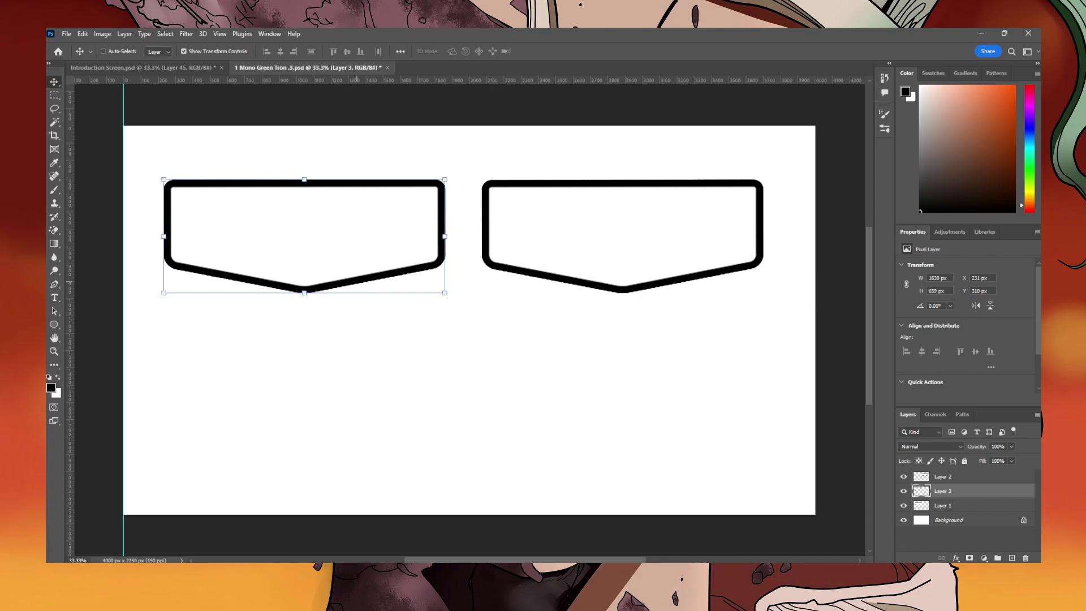
pyautogui.hotkey('ctrl', 'v')
pyautogui.moveTo(382, 338); pyautogui.dragTo(534, 254)
pyautogui.hotkey('ctrl', ']')
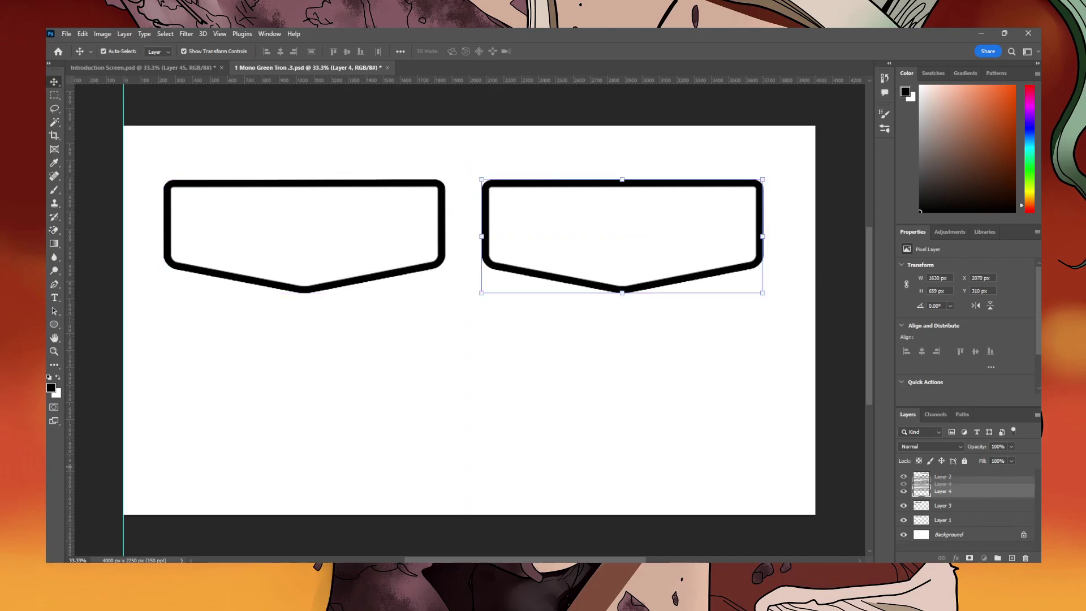
# Give the right badge's outline layer a Color Overlay in light orange #f1c298.
pyautogui.doubleClick(985, 476)
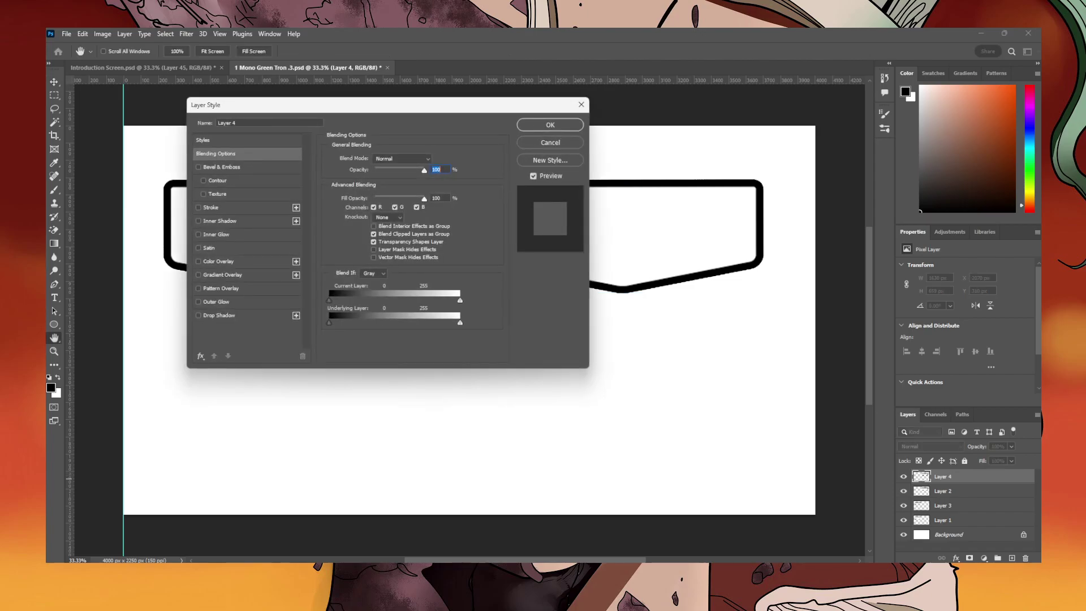
pyautogui.click(198, 261)
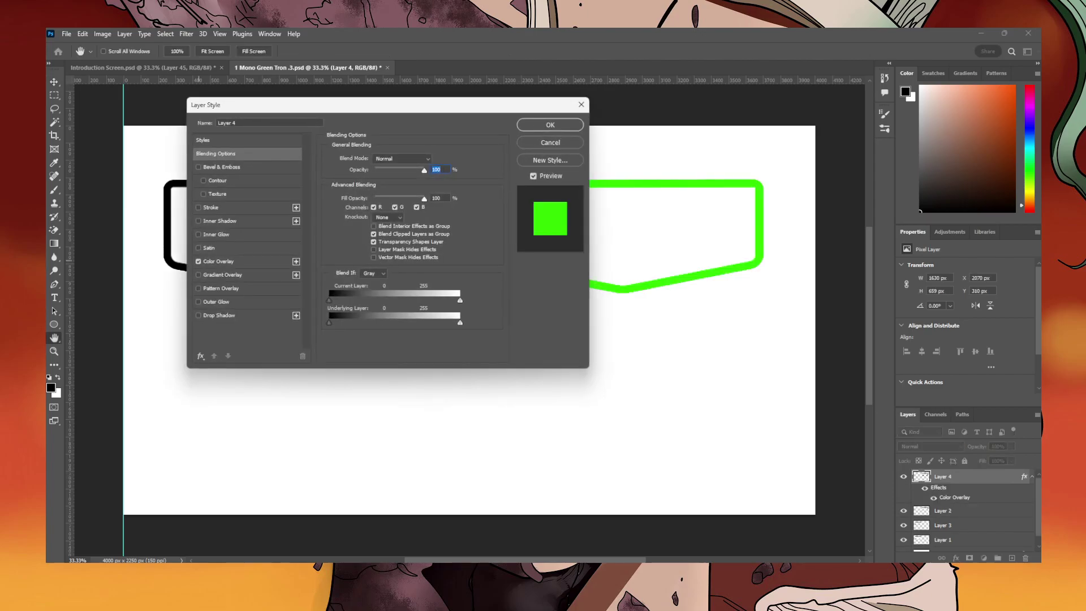
pyautogui.click(218, 261)
pyautogui.click(434, 159)
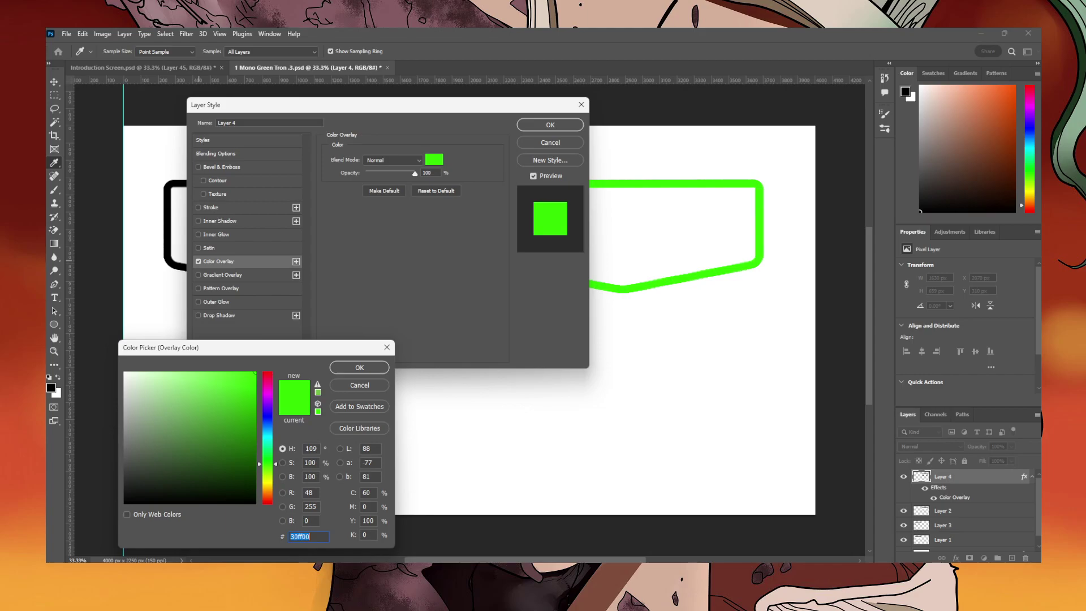
pyautogui.write('ff7800')
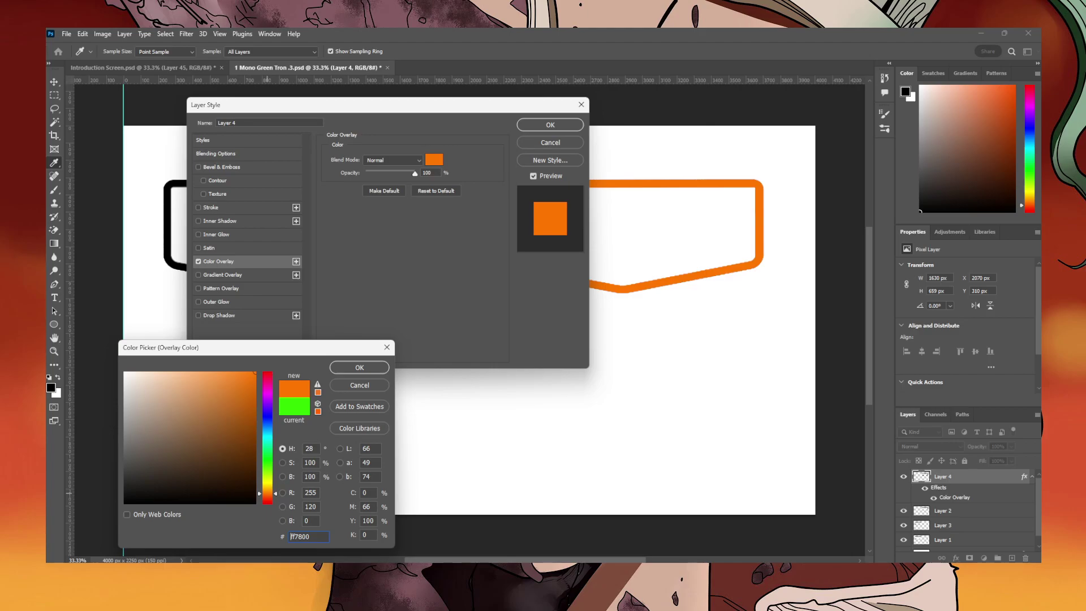
pyautogui.click(159, 425)
pyautogui.moveTo(159, 424); pyautogui.dragTo(172, 378)
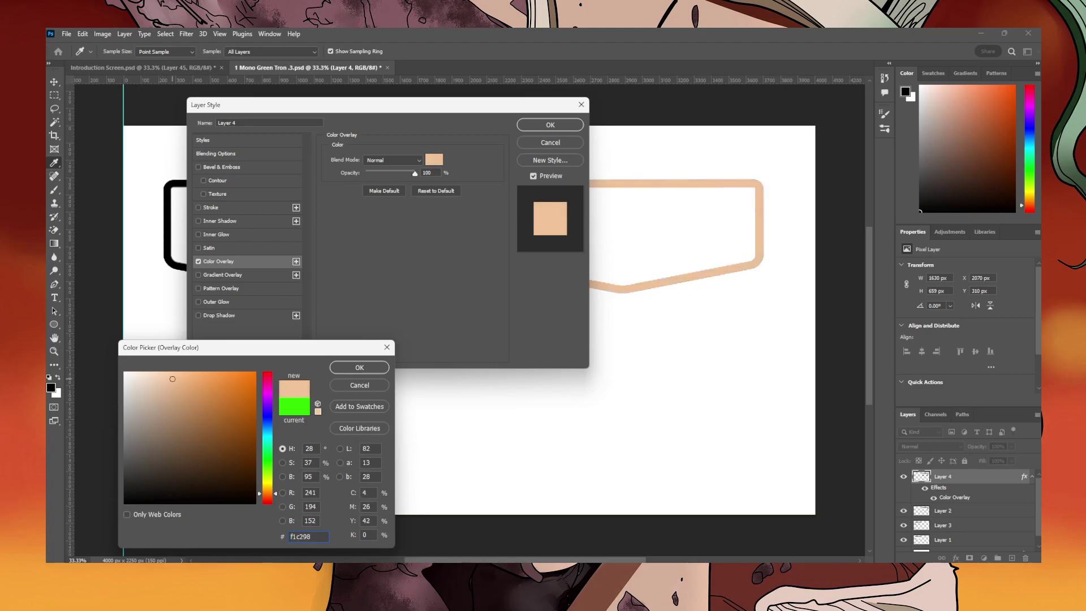
pyautogui.click(359, 367)
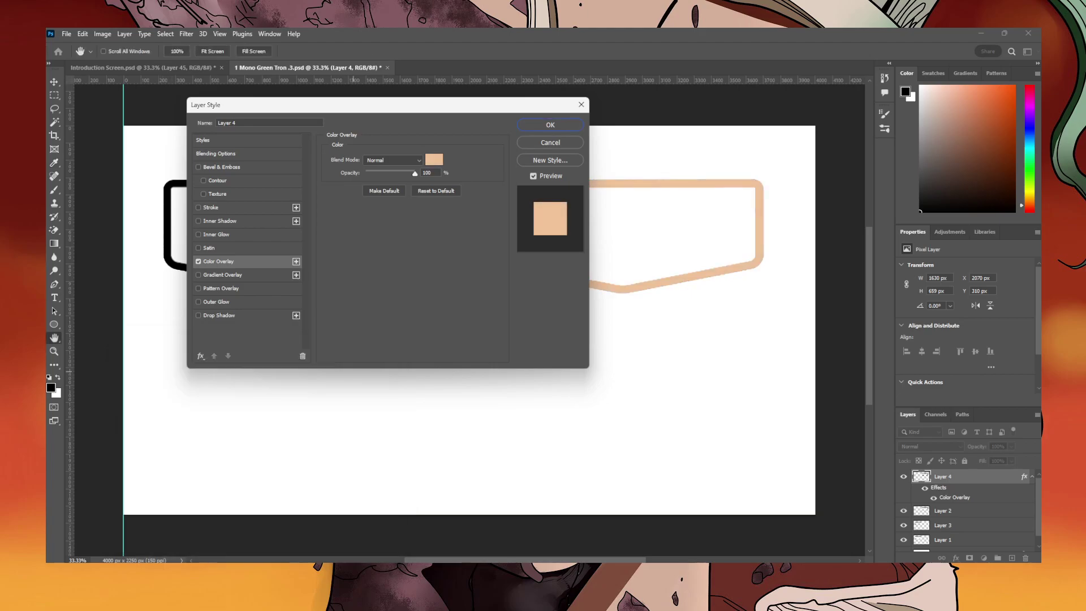
pyautogui.click(550, 125)
pyautogui.click(329, 239)
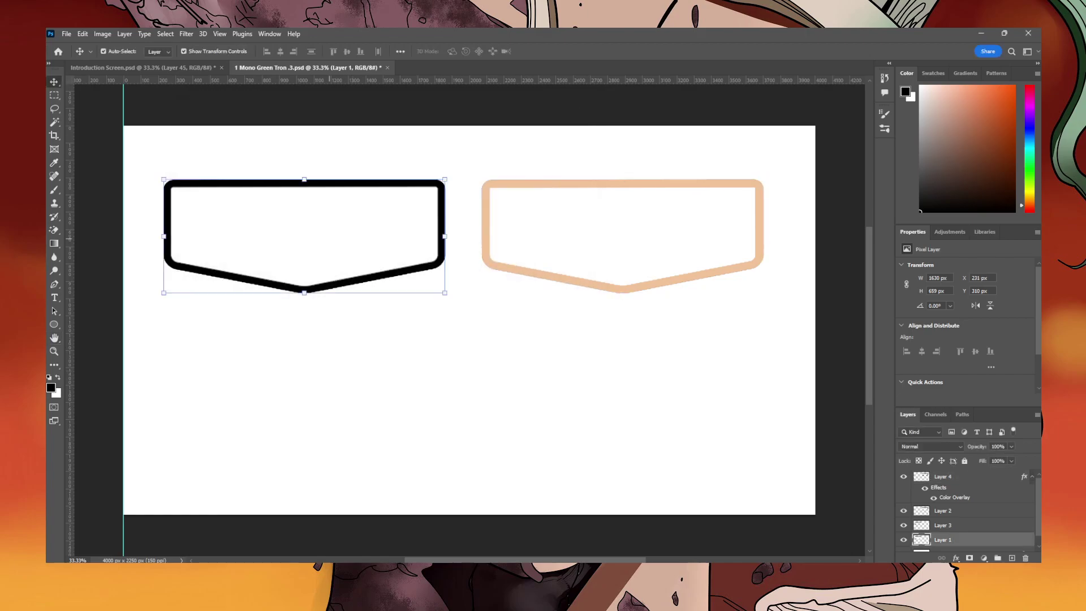
pyautogui.click(632, 265)
pyautogui.click(369, 259)
pyautogui.click(631, 263)
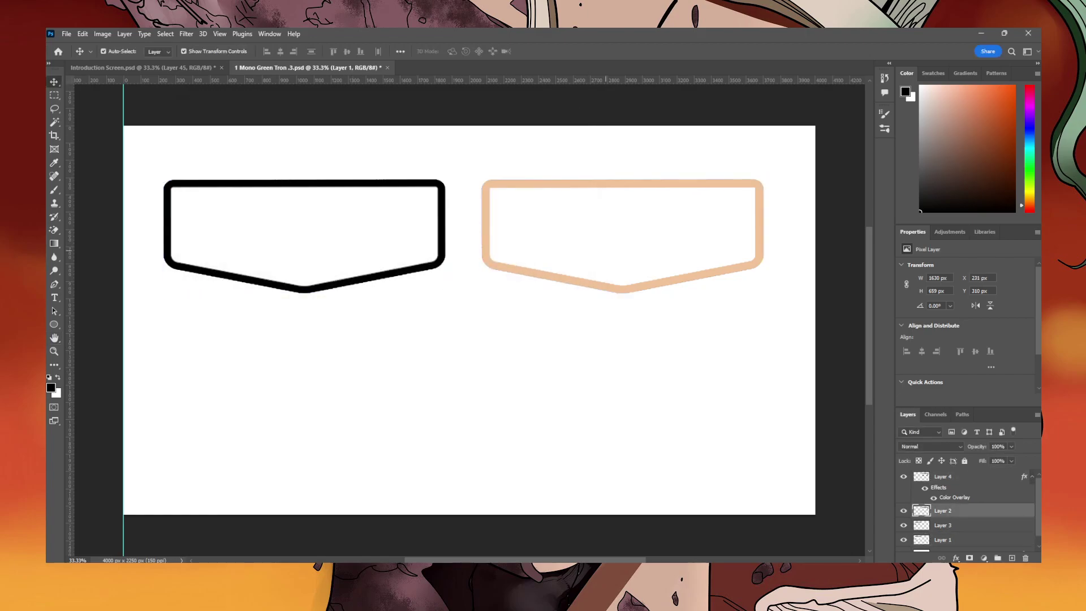
# Add a Color Overlay to the left badge's outline layer, trying light blue #98ccf1.
pyautogui.click(384, 274)
pyautogui.click(384, 276)
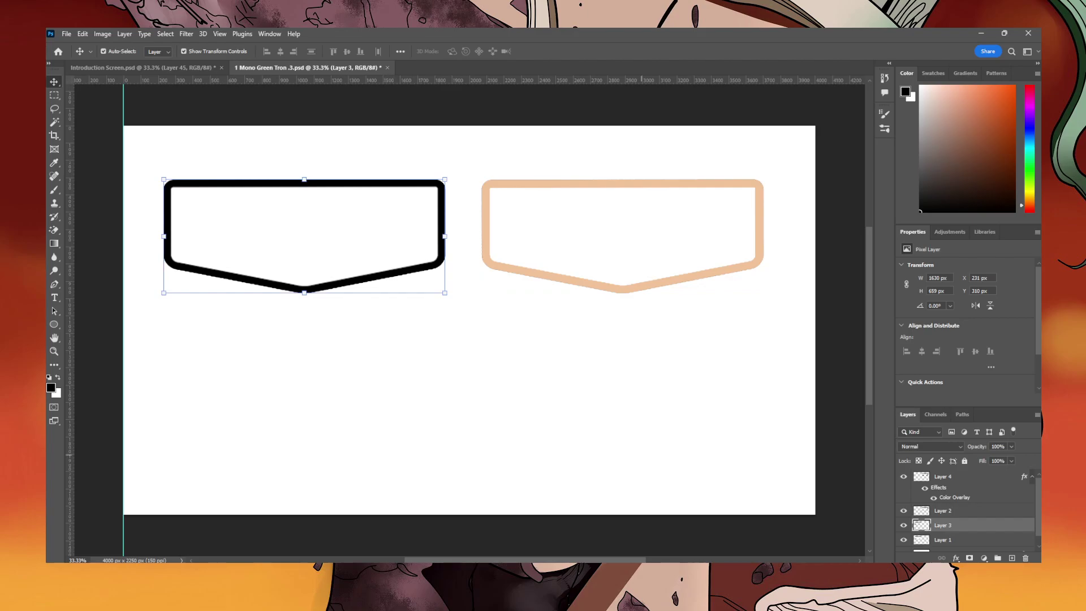
pyautogui.doubleClick(986, 526)
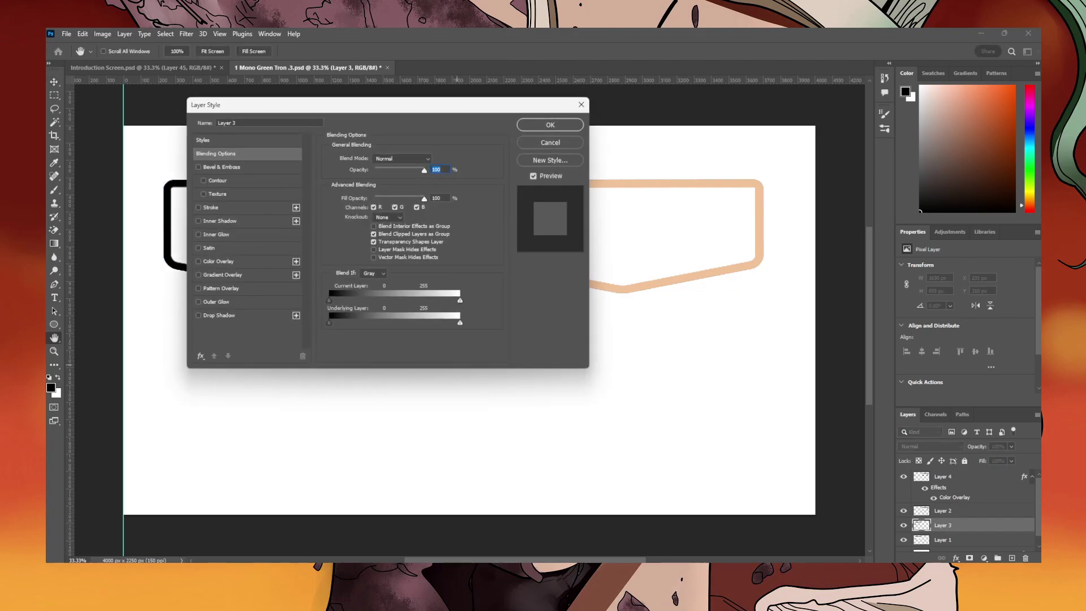
pyautogui.click(198, 261)
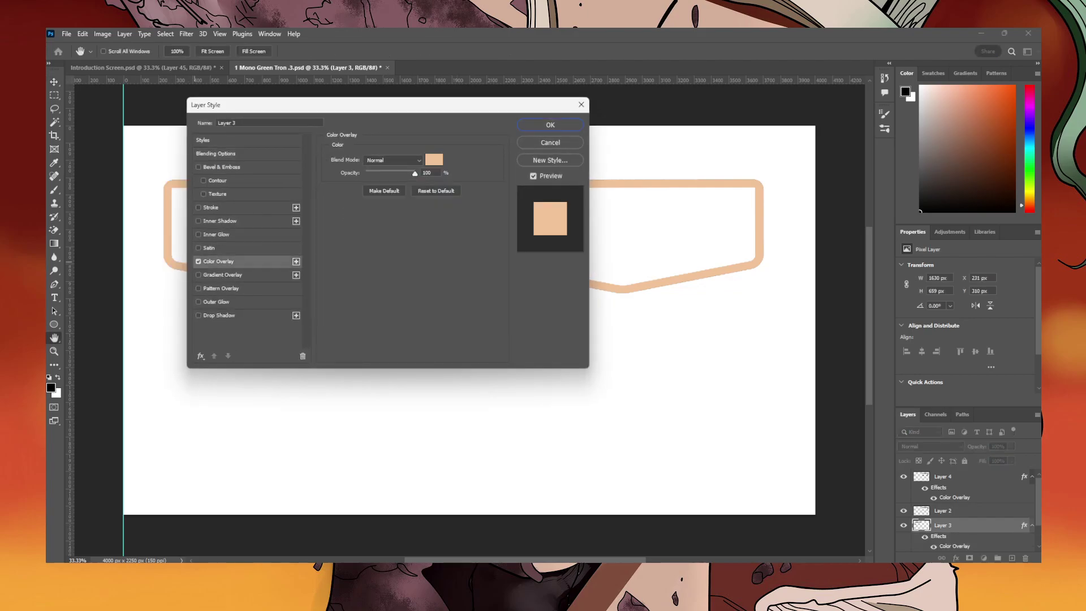
pyautogui.click(434, 159)
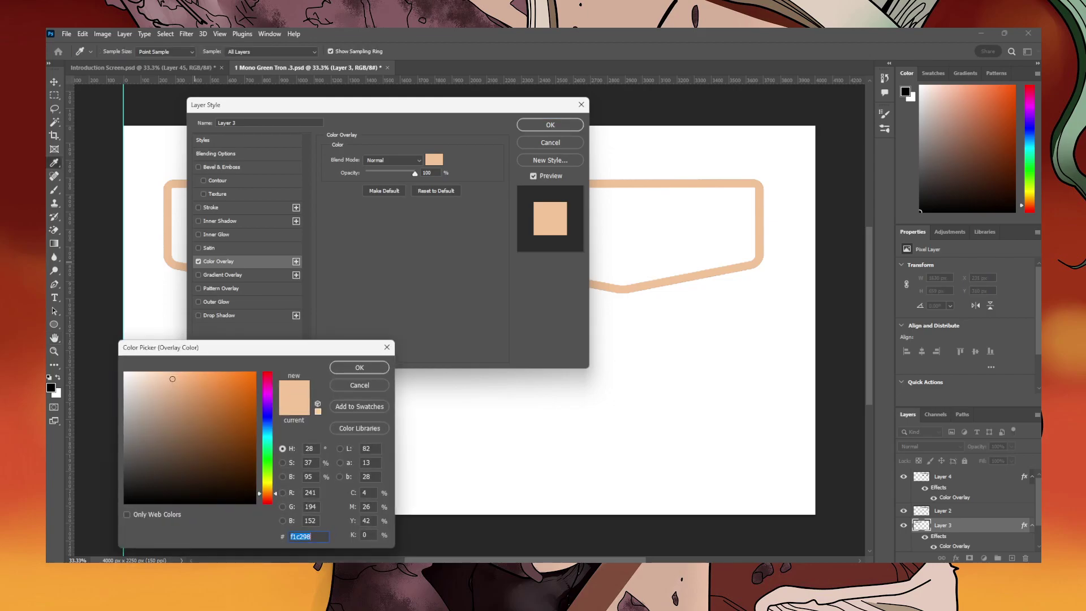
pyautogui.write('98ccf1')
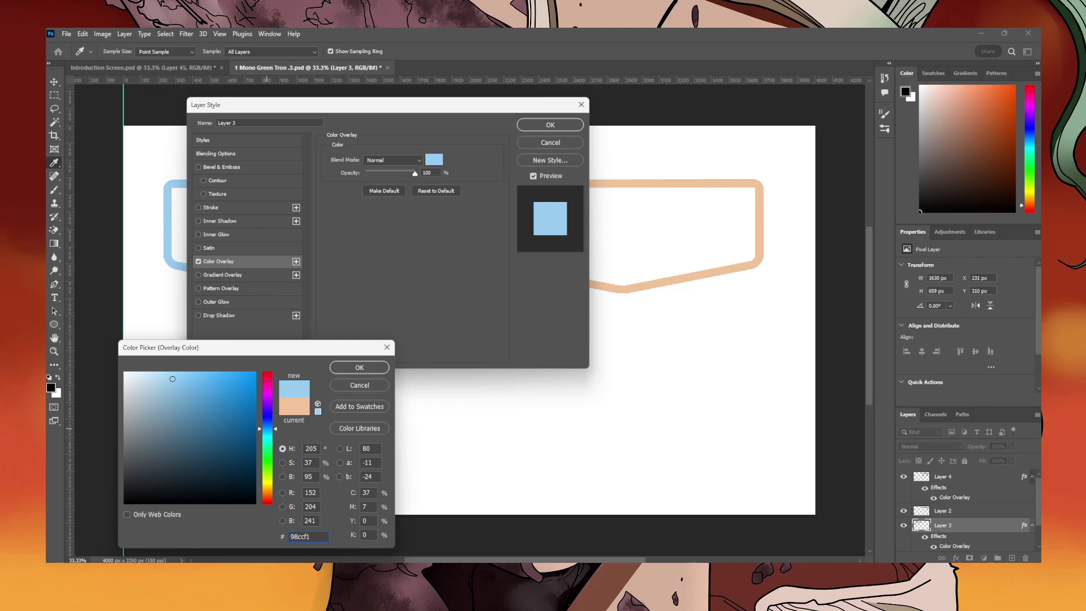
# Change the left outline's overlay color to dark brown #57453c and apply the layer style.
pyautogui.moveTo(266, 428)
pyautogui.mouseDown()
pyautogui.moveTo(263, 489)
pyautogui.moveTo(245, 460)
pyautogui.moveTo(267, 489)
pyautogui.moveTo(249, 431)
pyautogui.moveTo(254, 391)
pyautogui.moveTo(249, 420)
pyautogui.moveTo(198, 470)
pyautogui.moveTo(153, 466)
pyautogui.moveTo(135, 435)
pyautogui.mouseUp()
pyautogui.click(255, 477)
pyautogui.click(267, 453)
pyautogui.moveTo(267, 490); pyautogui.dragTo(267, 497)
pyautogui.click(167, 424)
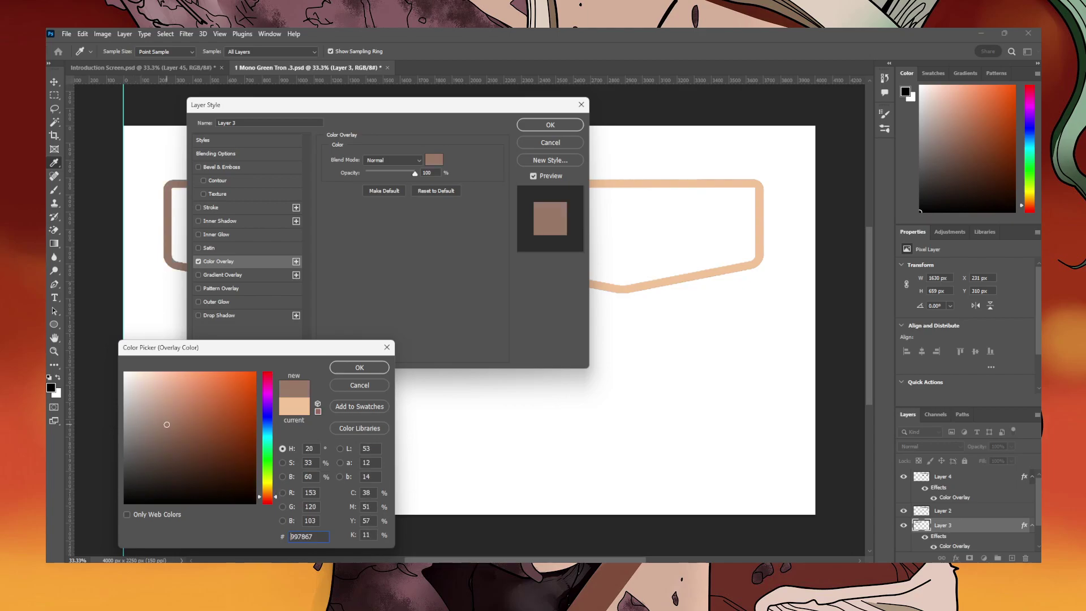
pyautogui.moveTo(167, 424); pyautogui.dragTo(164, 459)
pyautogui.click(359, 367)
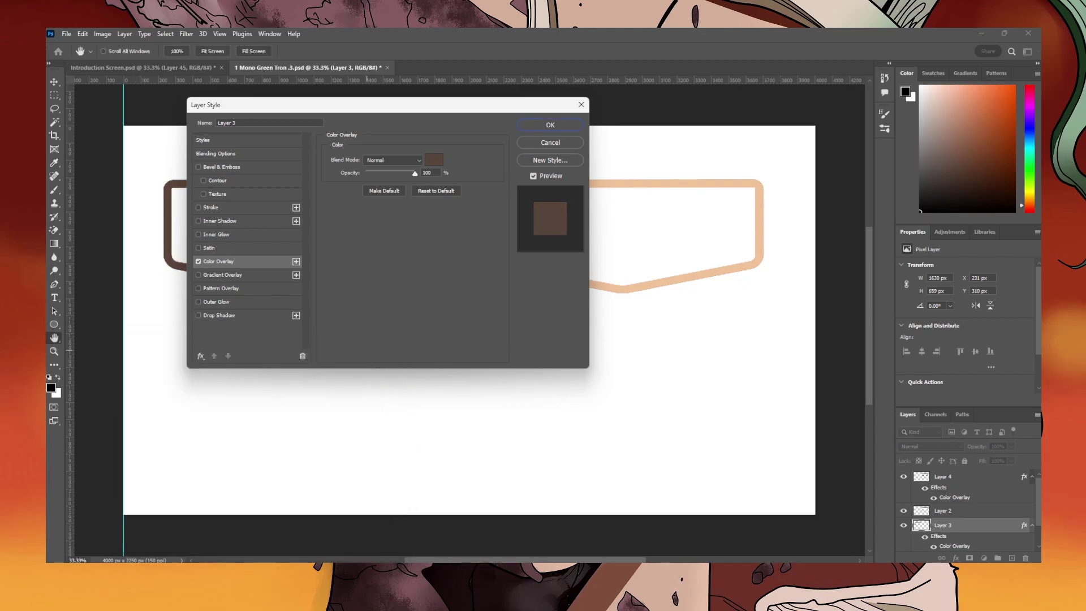
pyautogui.click(549, 125)
# Enable a Color Overlay on the left badge's base layer, Layer 1, with the Layer Style window moved lower to reveal the badges.
pyautogui.click(297, 261)
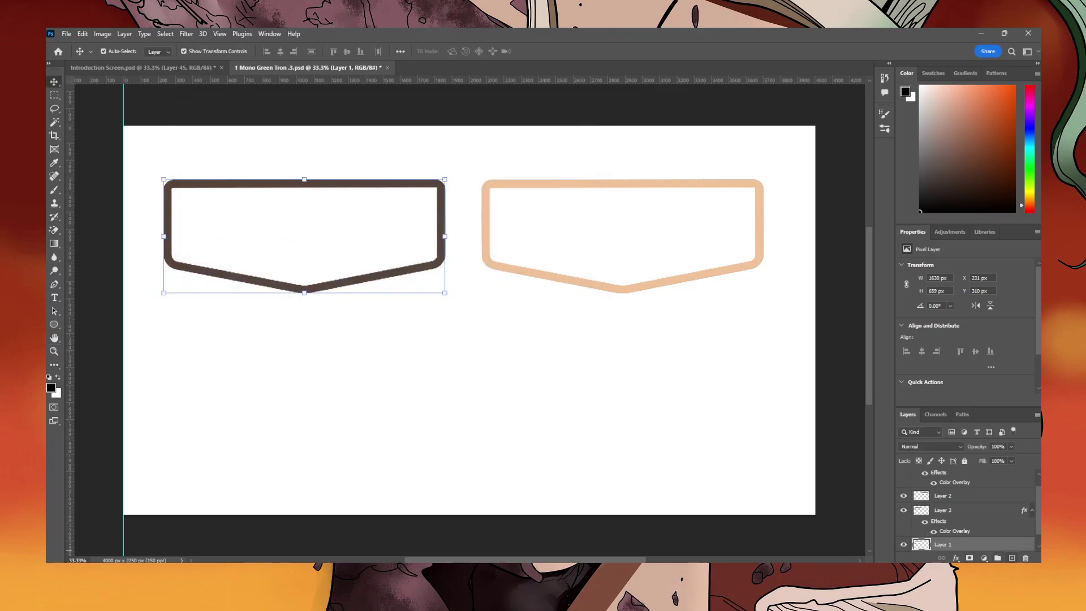
pyautogui.scroll(-1, 966, 521)
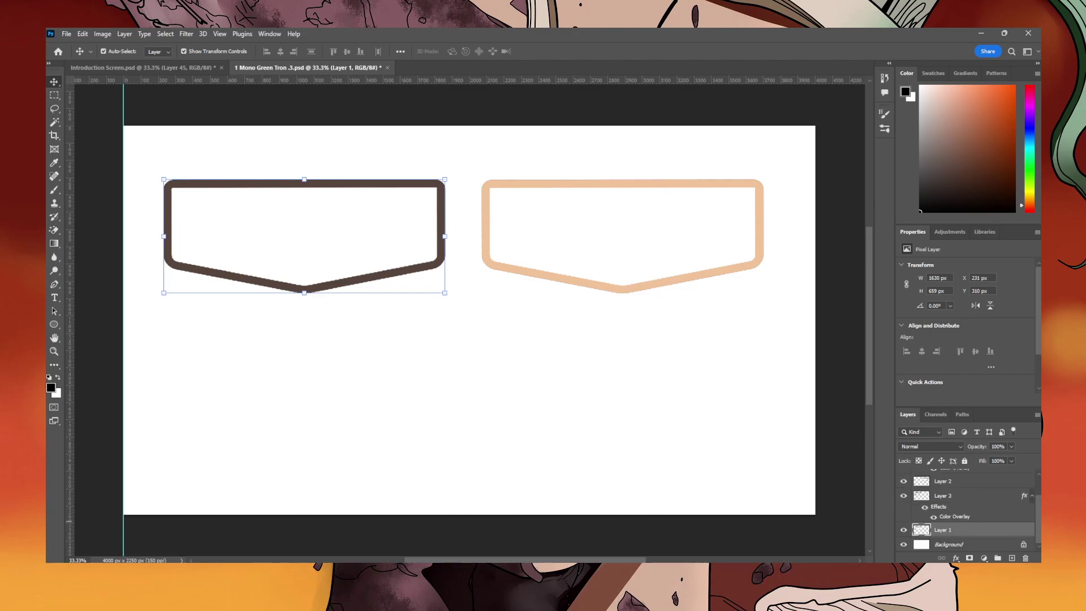
pyautogui.doubleClick(987, 530)
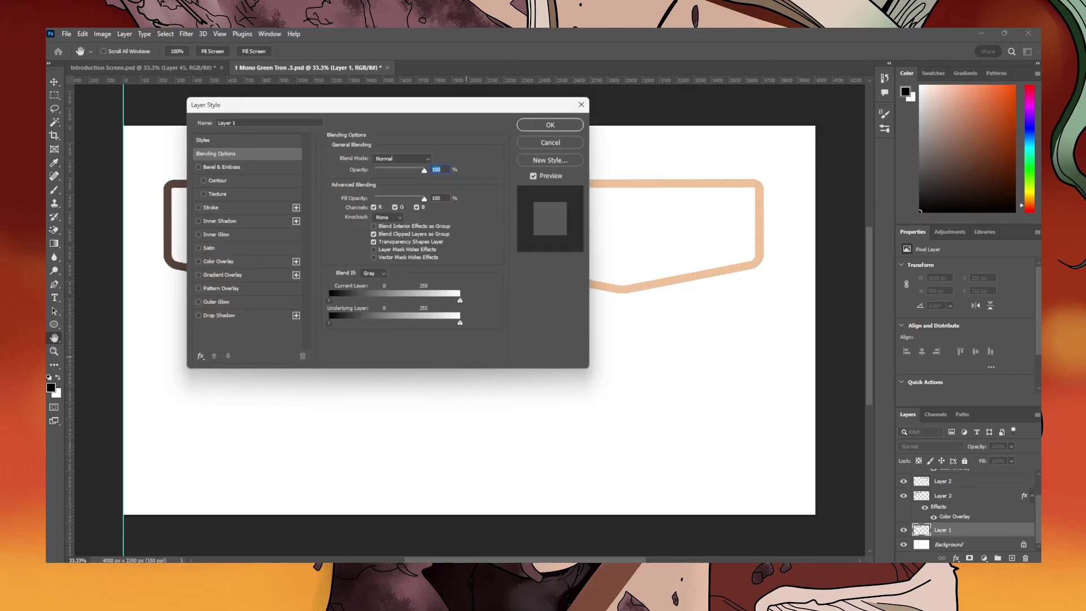
pyautogui.moveTo(262, 106); pyautogui.dragTo(356, 262)
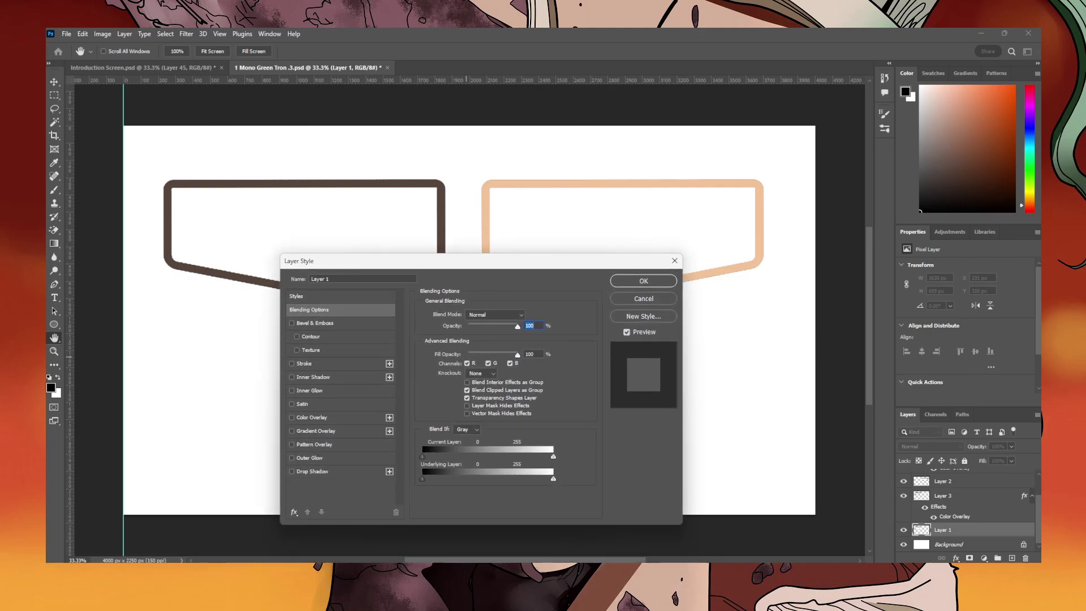
pyautogui.click(291, 418)
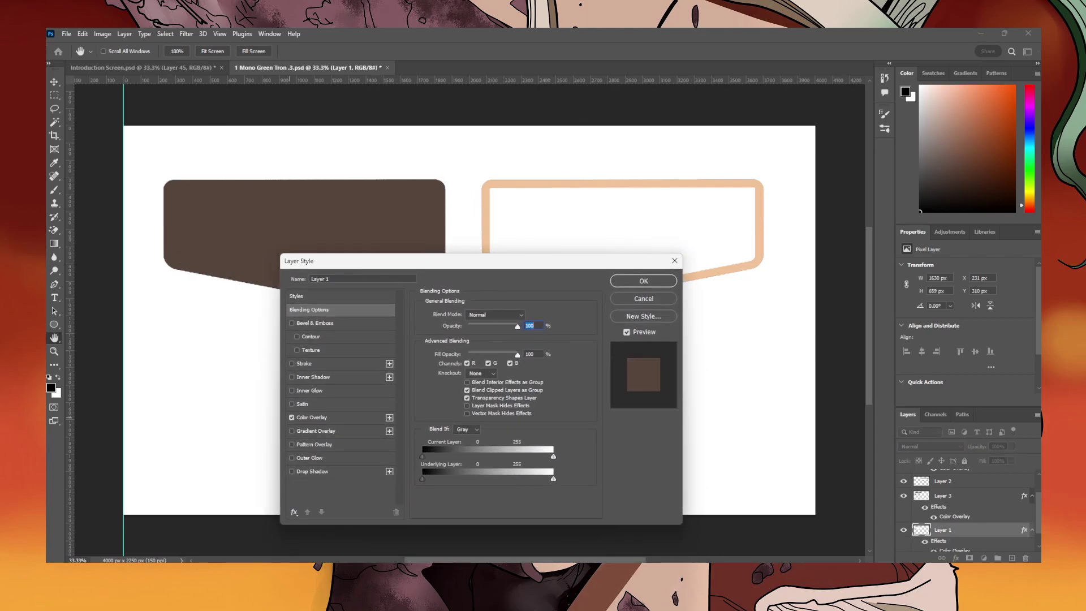
pyautogui.click(312, 417)
# Set the left base layer's overlay color to pale grayish brown #9b8f89 and apply the layer style.
pyautogui.click(527, 316)
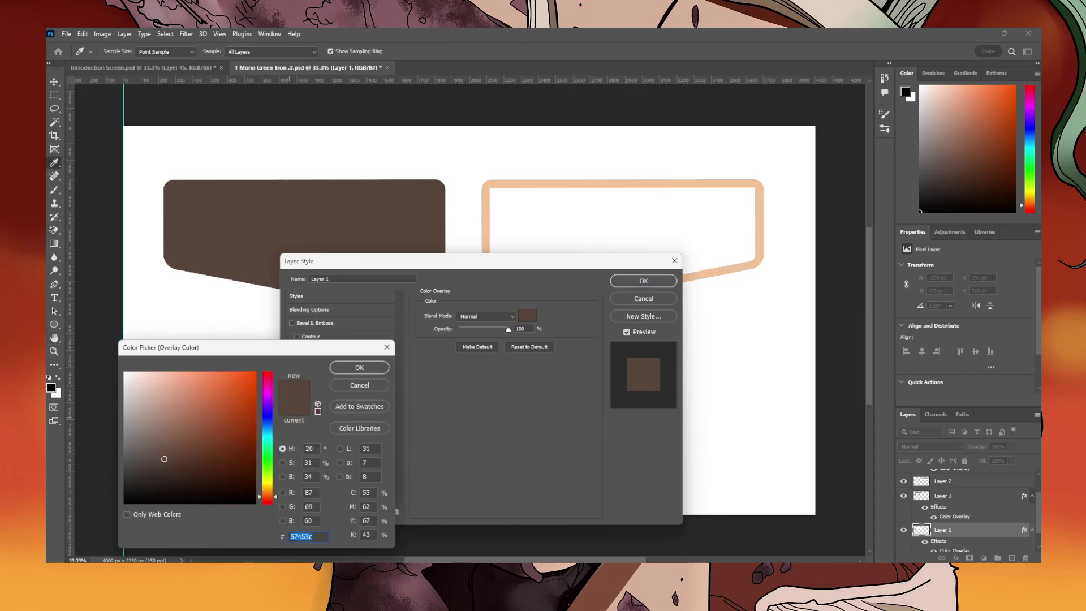
pyautogui.click(201, 417)
pyautogui.click(189, 434)
pyautogui.click(157, 431)
pyautogui.moveTo(158, 431)
pyautogui.mouseDown()
pyautogui.moveTo(141, 443)
pyautogui.moveTo(140, 423)
pyautogui.mouseUp()
pyautogui.press('Return')
pyautogui.press('Return')
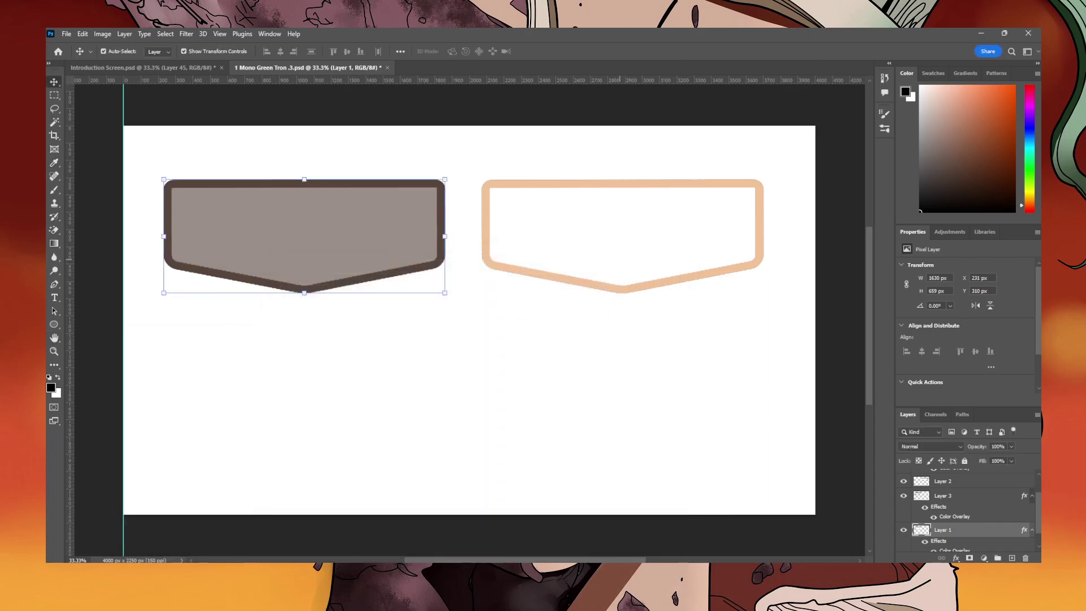
# Give the right badge's base layer, Layer 2, a Color Overlay in pale beige #e5cbb5.
pyautogui.click(620, 260)
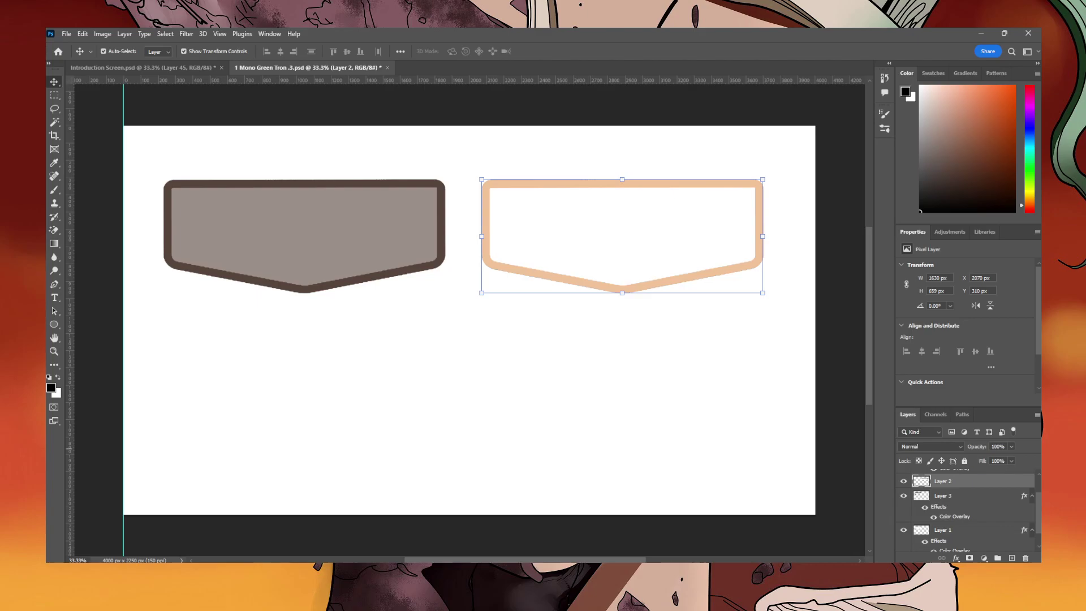
pyautogui.doubleClick(987, 481)
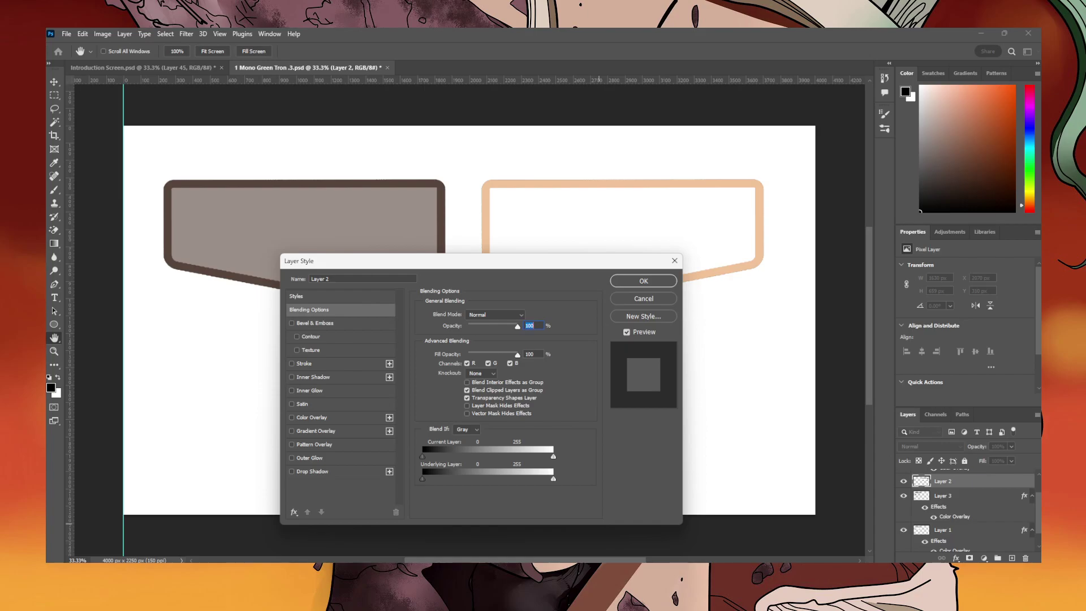
pyautogui.click(292, 418)
pyautogui.click(527, 316)
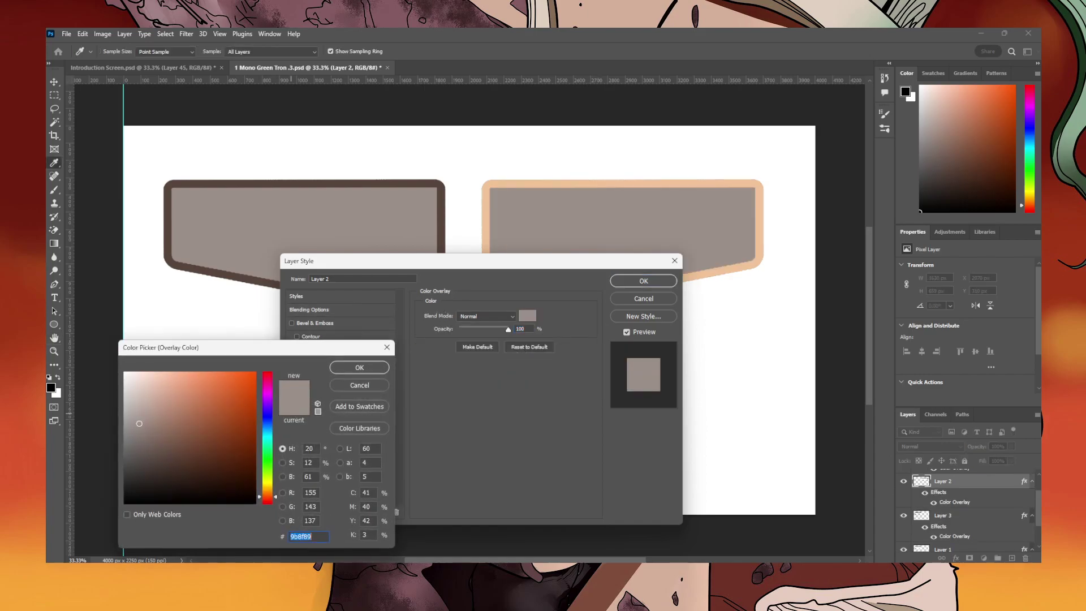
pyautogui.moveTo(271, 482); pyautogui.dragTo(271, 485)
pyautogui.moveTo(140, 423)
pyautogui.mouseDown()
pyautogui.moveTo(170, 376)
pyautogui.moveTo(161, 386)
pyautogui.moveTo(170, 397)
pyautogui.moveTo(152, 391)
pyautogui.mouseUp()
pyautogui.moveTo(264, 485); pyautogui.dragTo(264, 493)
pyautogui.moveTo(153, 390)
pyautogui.mouseDown()
pyautogui.moveTo(142, 397)
pyautogui.moveTo(151, 385)
pyautogui.mouseUp()
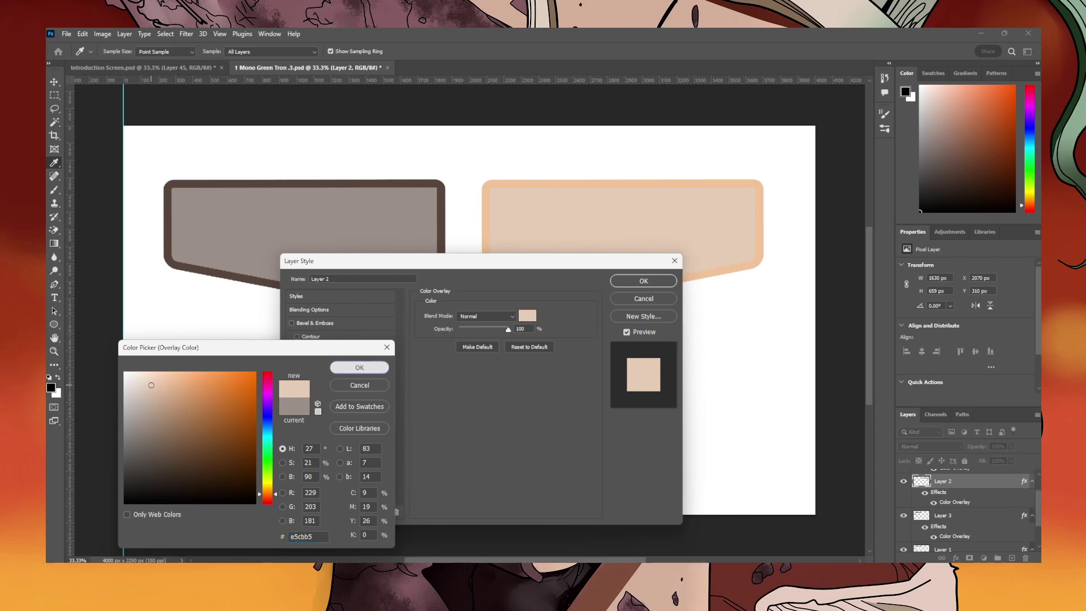
pyautogui.click(359, 367)
pyautogui.press('Return')
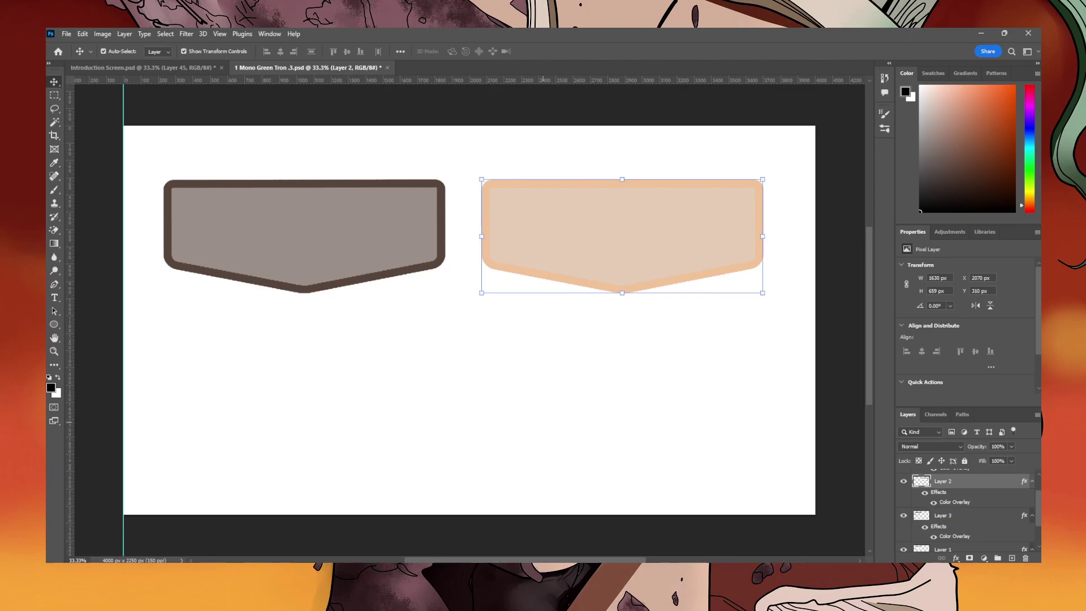
pyautogui.click(335, 252)
pyautogui.click(546, 243)
pyautogui.click(348, 246)
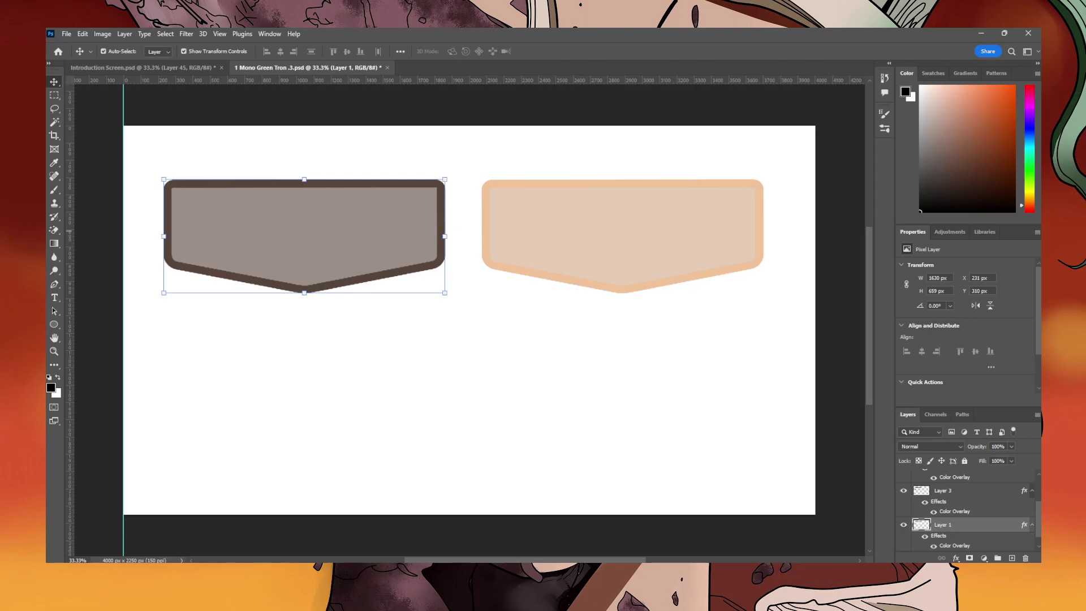
pyautogui.click(351, 377)
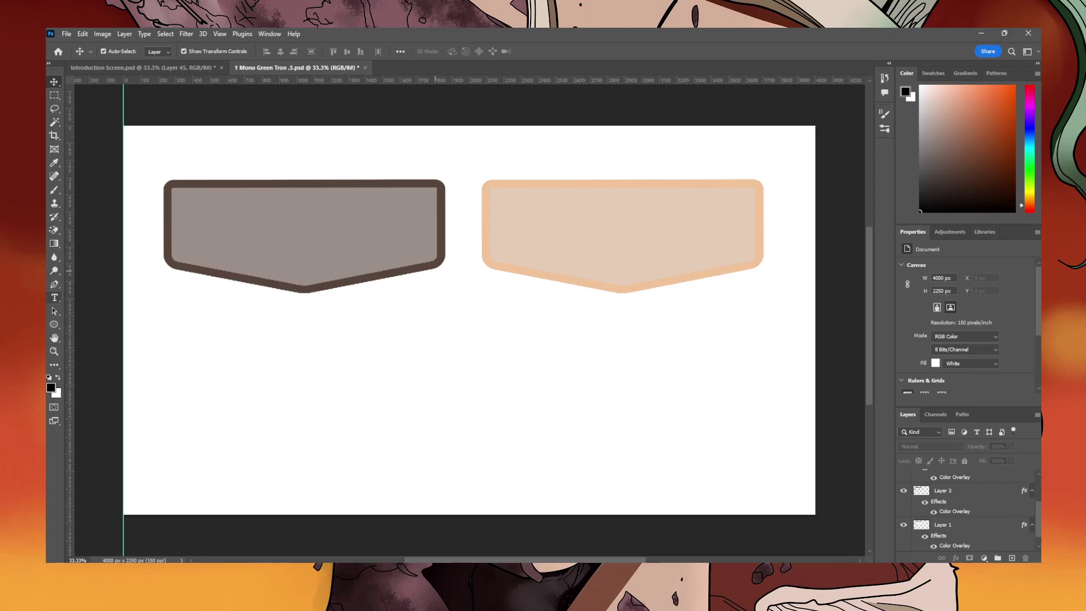
# Move the right badge's beige base layer straight down to Y 364 px.
pyautogui.scroll(2, 967, 509)
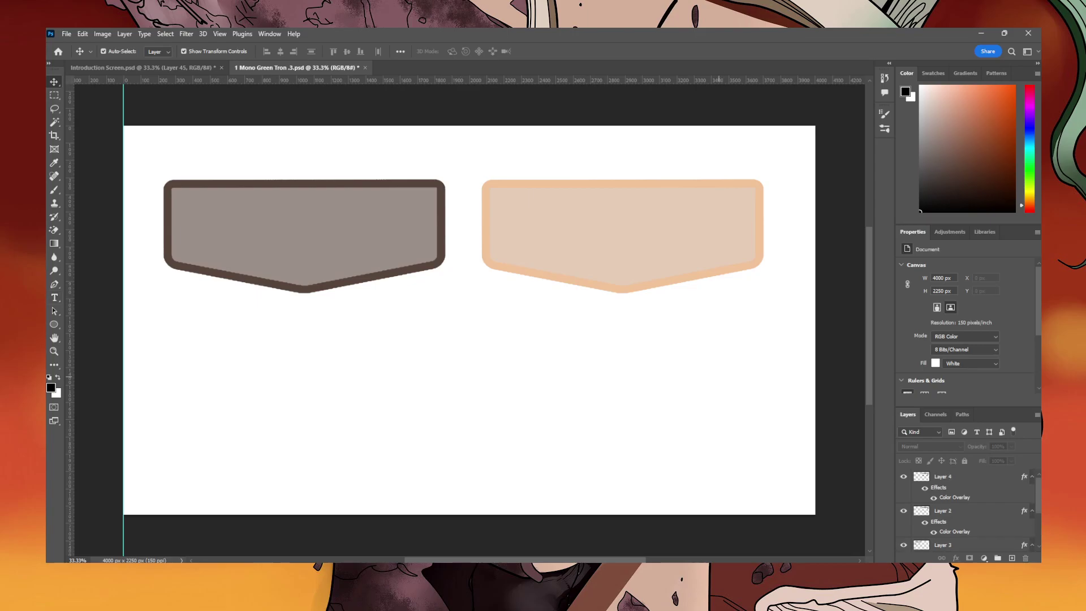
pyautogui.moveTo(570, 194); pyautogui.dragTo(570, 203)
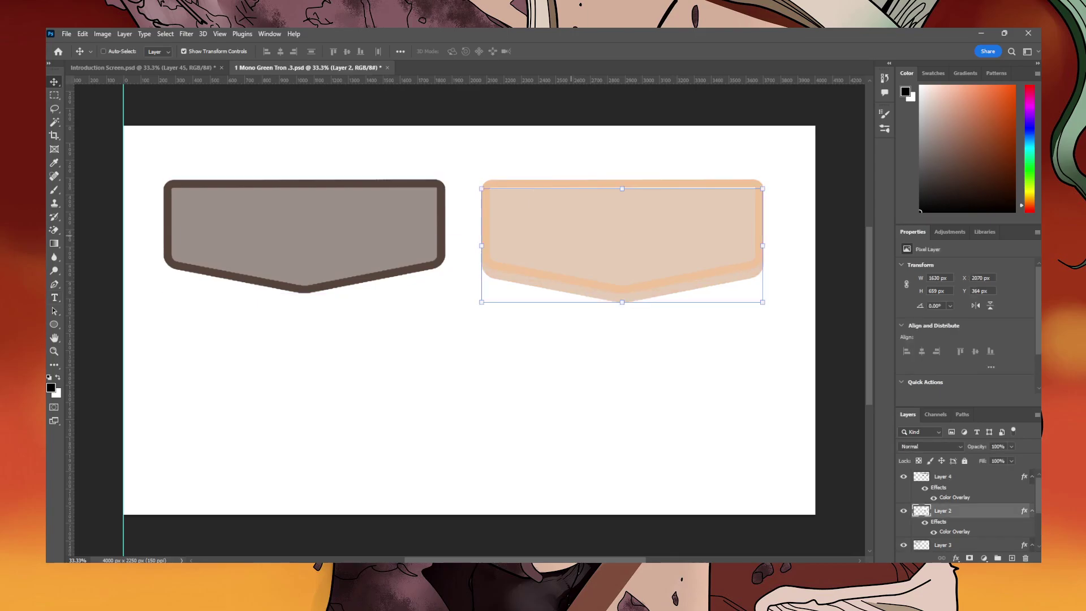
# Undo the downward move of the right badge's beige base layer, and undo a pasted copy of the badge outline.
pyautogui.hotkey('ctrl', 'z')
pyautogui.press('ctrl')
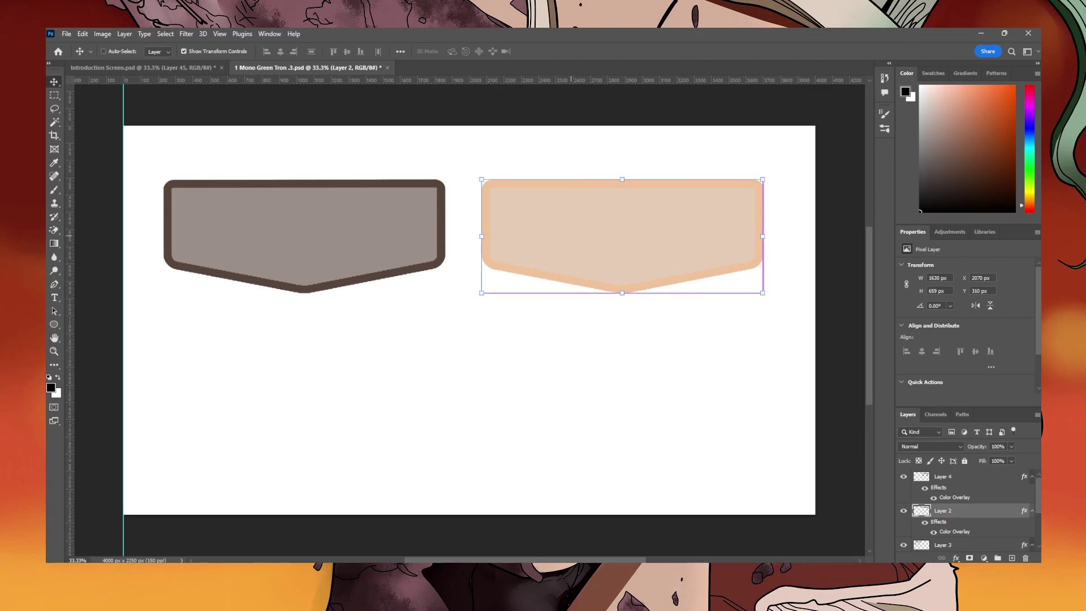
pyautogui.hotkey('ctrl', 'v')
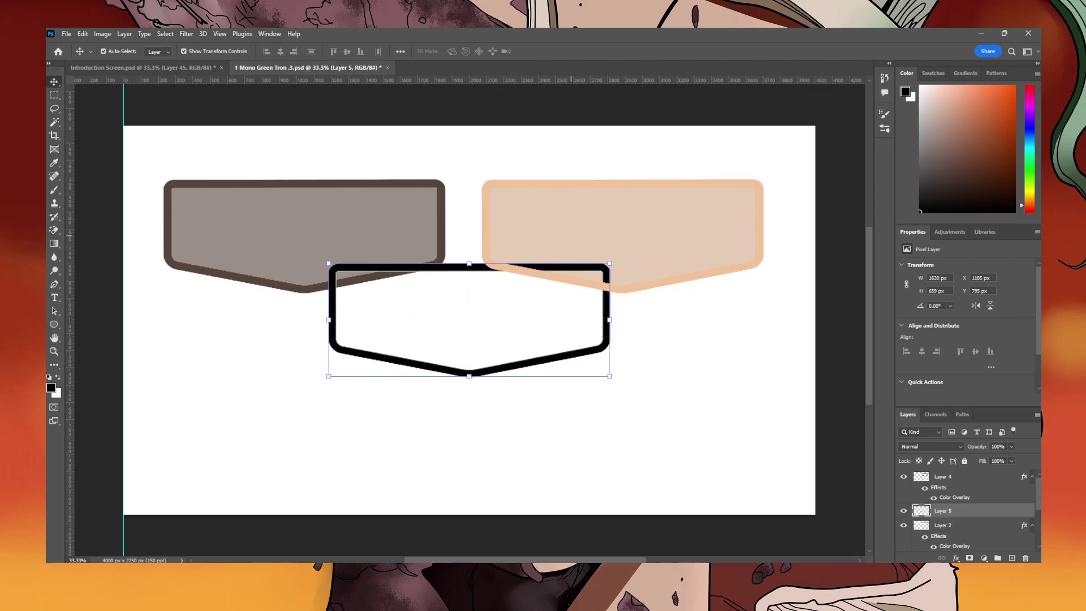
pyautogui.hotkey('ctrl', 'z')
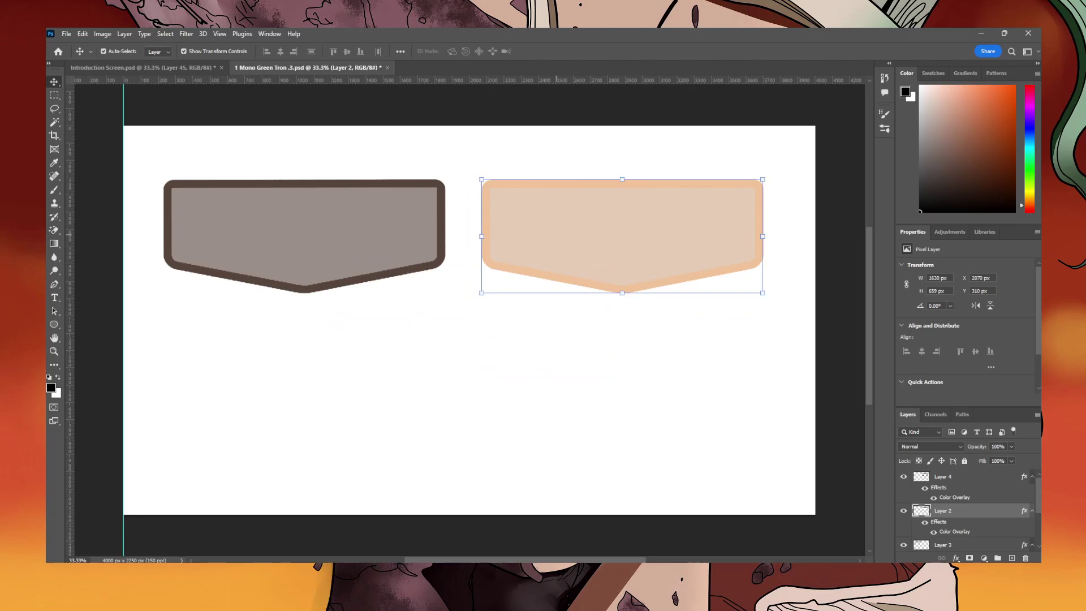
# Add the text "E=MC" on the right badge with the Type tool and commit it.
pyautogui.press('t')
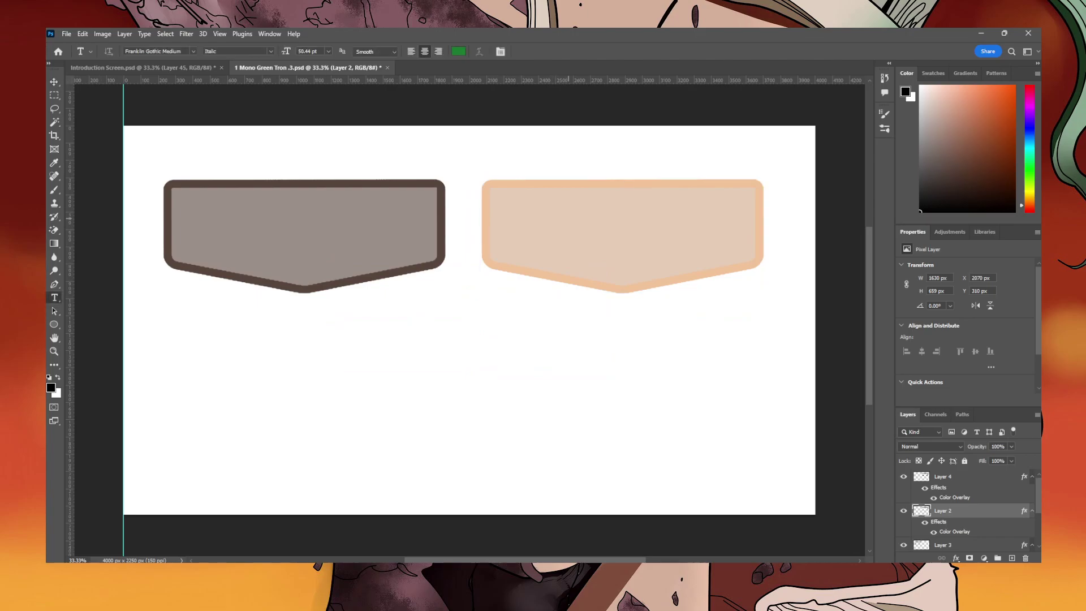
pyautogui.click(568, 220)
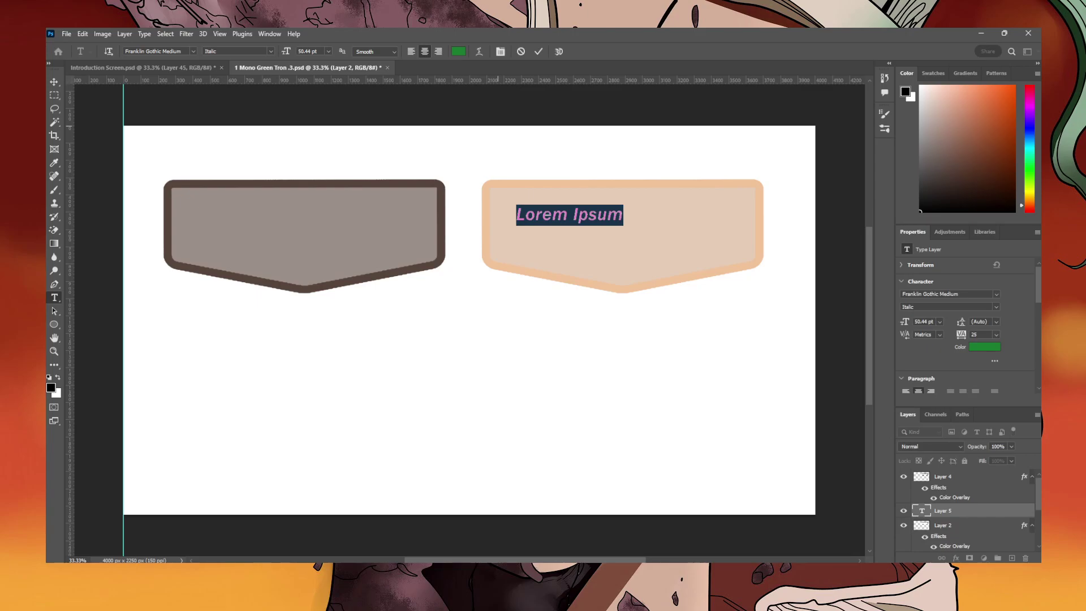
pyautogui.write('E')
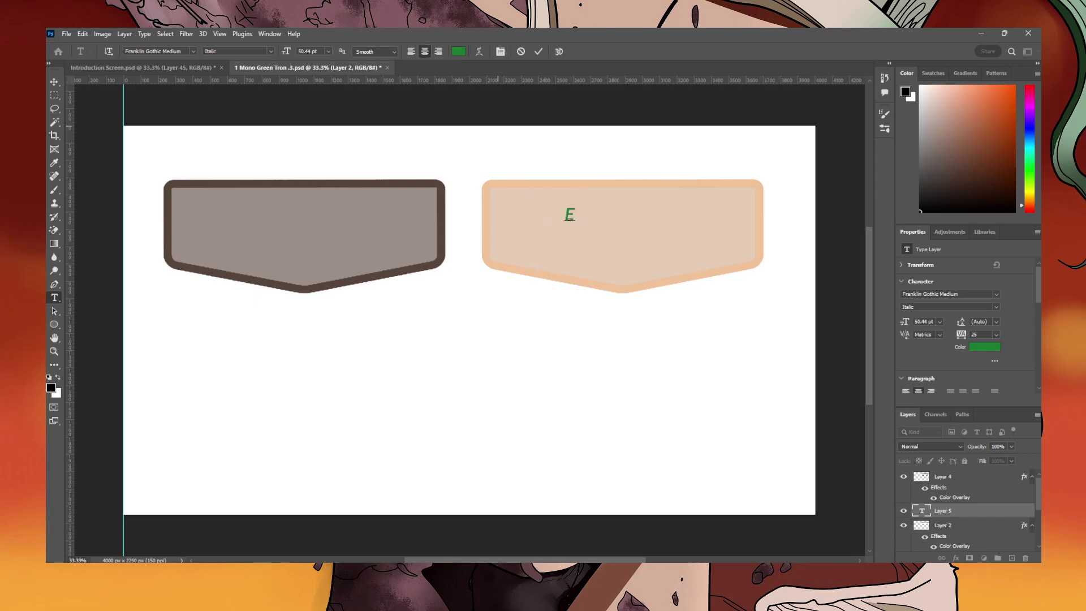
pyautogui.write('+')
pyautogui.press('BackSpace')
pyautogui.write('=MC')
pyautogui.click(956, 477)
# Add a separate text layer reading "2" beside the E=MC text and commit it.
pyautogui.click(616, 232)
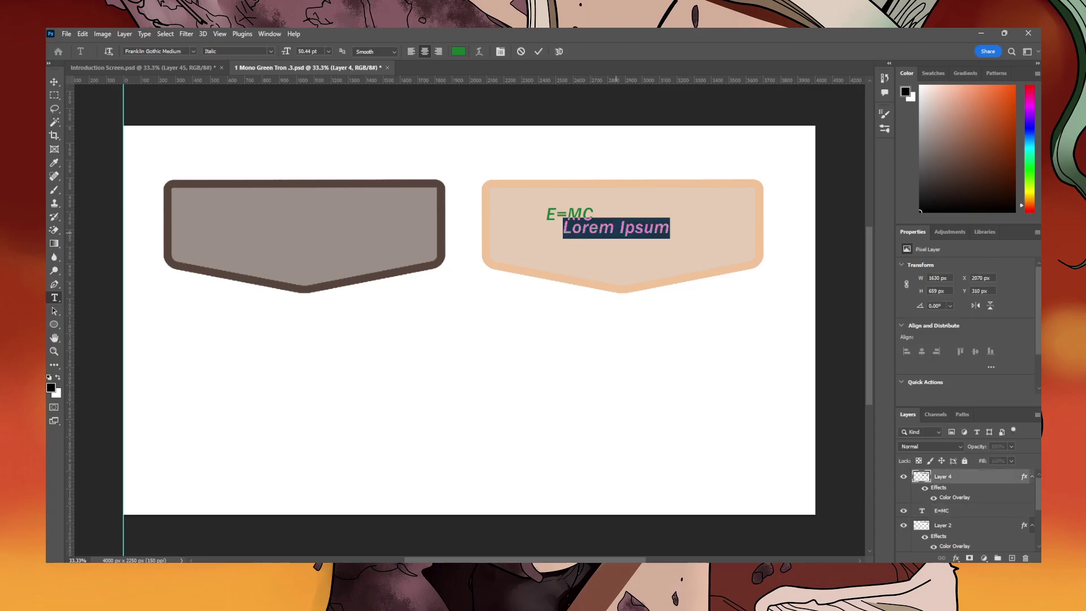
pyautogui.write('2')
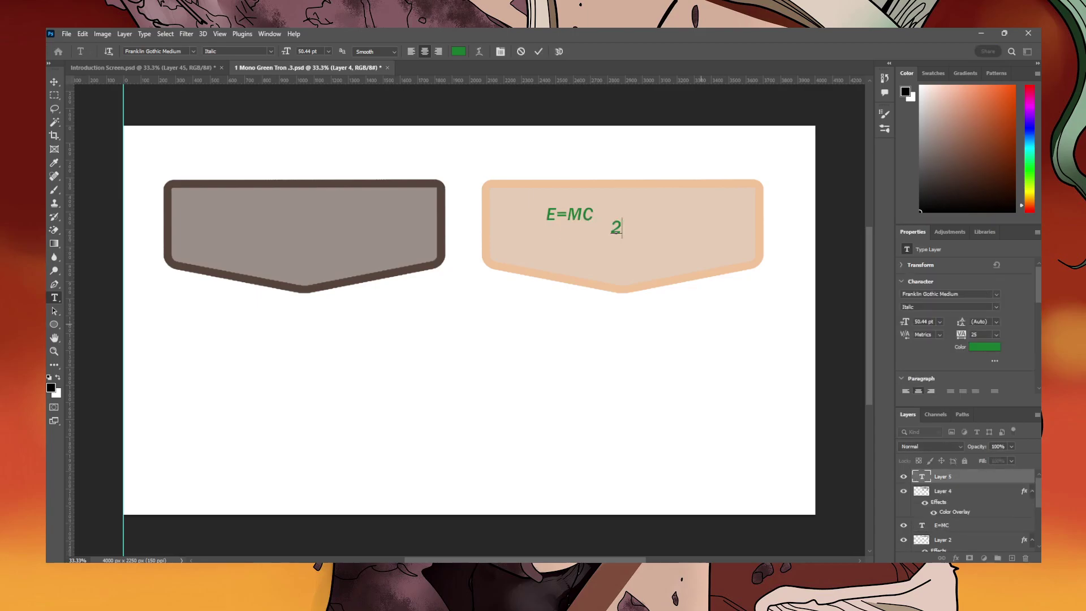
pyautogui.click(955, 492)
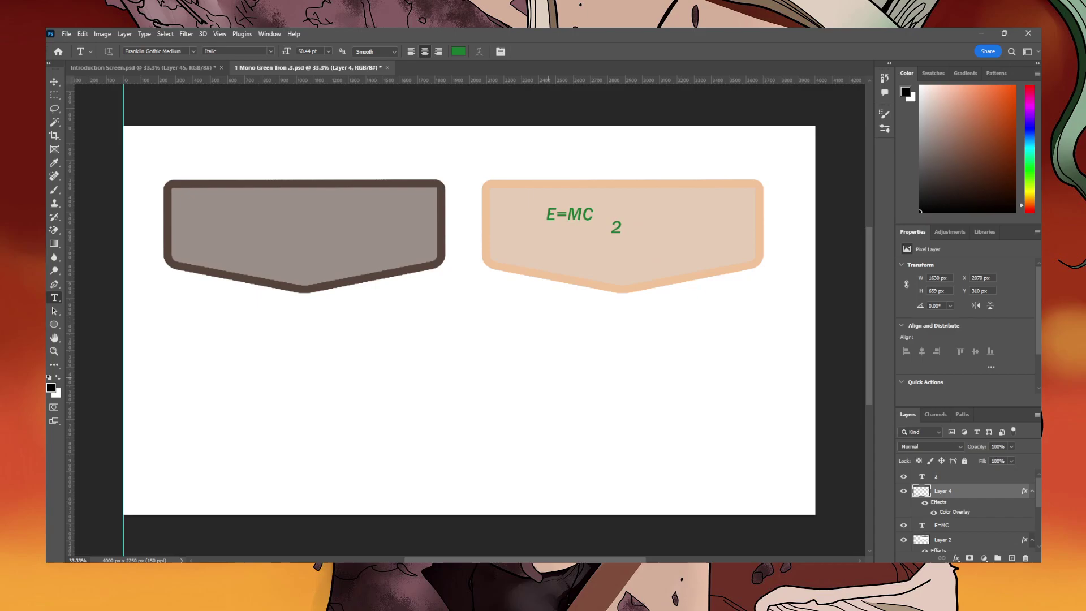
# Enlarge the E=MC text to about 85 pt, tilt it about 20° counterclockwise and place it in the right half of the beige badge.
pyautogui.press('v')
pyautogui.click(580, 213)
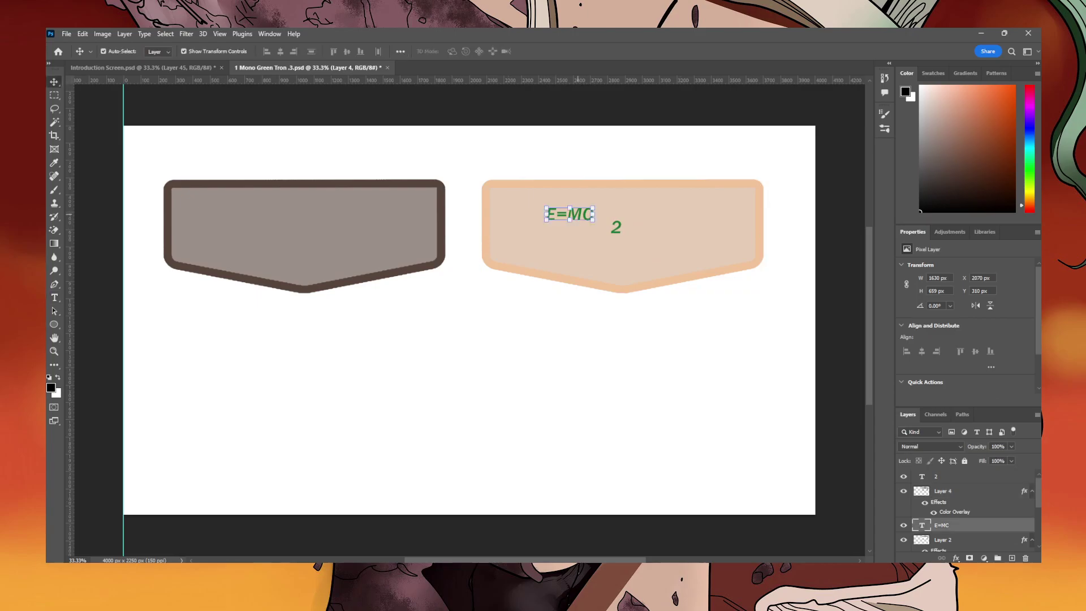
pyautogui.click(593, 225)
pyautogui.moveTo(598, 224); pyautogui.dragTo(763, 272)
pyautogui.moveTo(648, 224); pyautogui.dragTo(638, 243)
pyautogui.moveTo(737, 218); pyautogui.dragTo(713, 197)
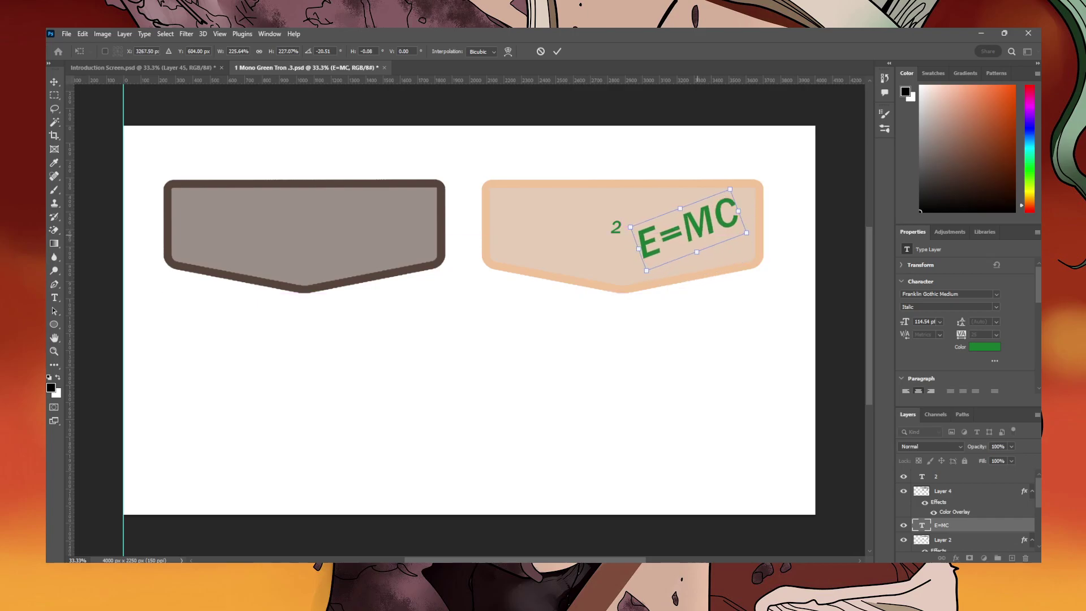
pyautogui.moveTo(747, 233); pyautogui.dragTo(730, 227)
pyautogui.press('Return')
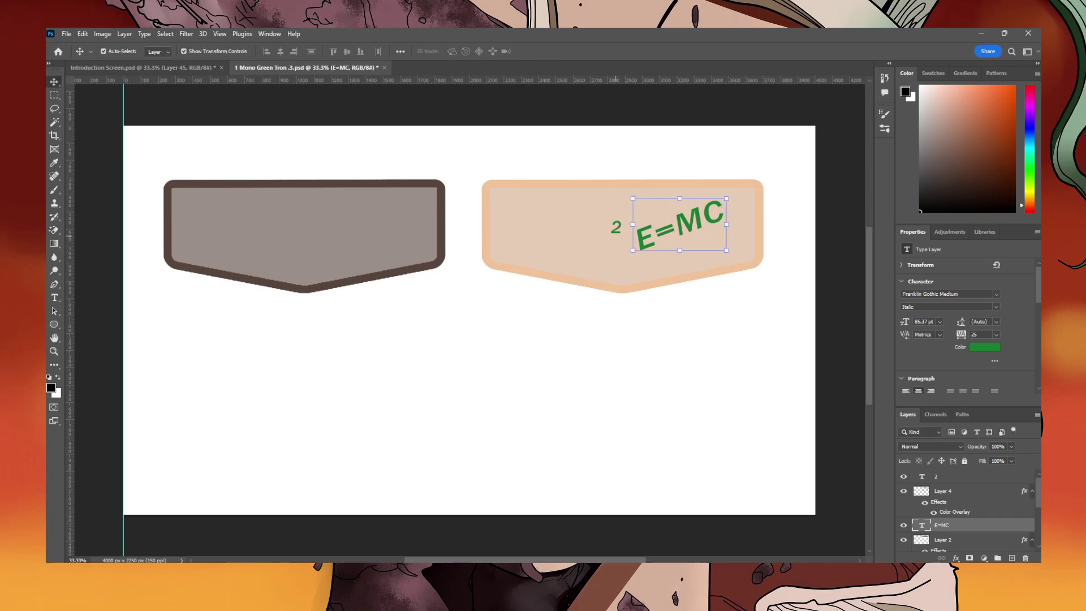
# Rotate the "2" text about 32° counterclockwise and apply the transform.
pyautogui.click(614, 232)
pyautogui.click(615, 226)
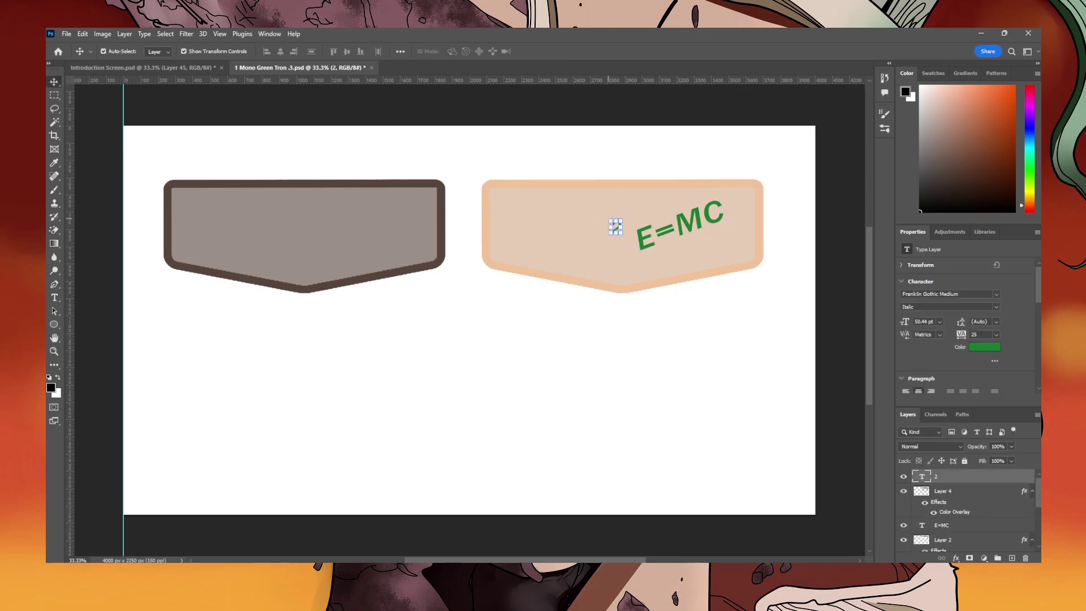
pyautogui.hotkey('ctrl', 't')
pyautogui.moveTo(611, 219); pyautogui.dragTo(614, 224)
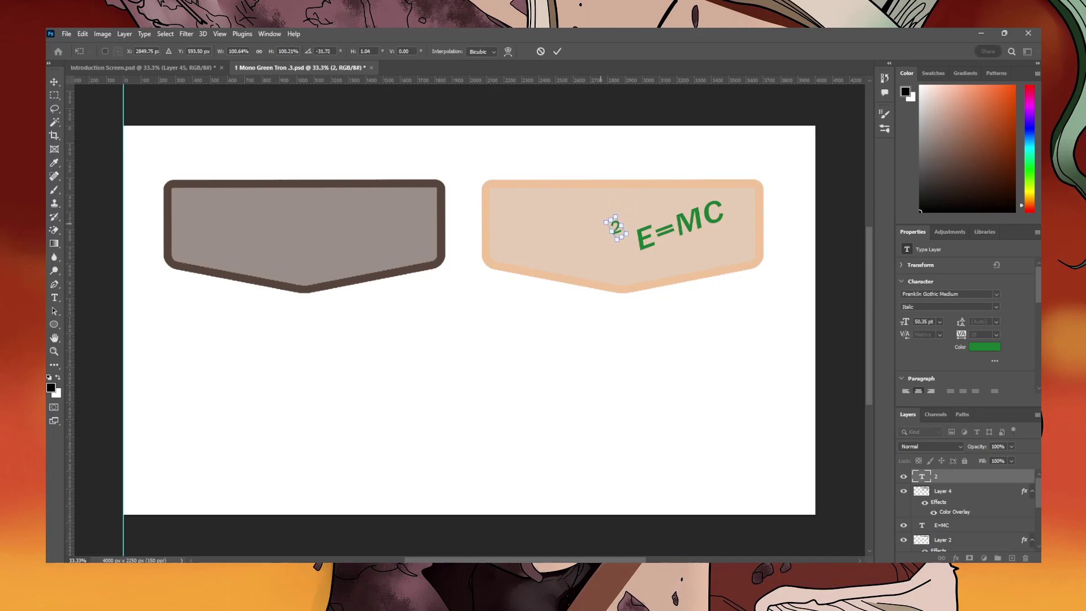
pyautogui.press('Return')
# Place the "2" as a superscript just above the end of E=MC, nudging it slightly left and down.
pyautogui.click(644, 304)
pyautogui.moveTo(616, 226); pyautogui.dragTo(726, 199)
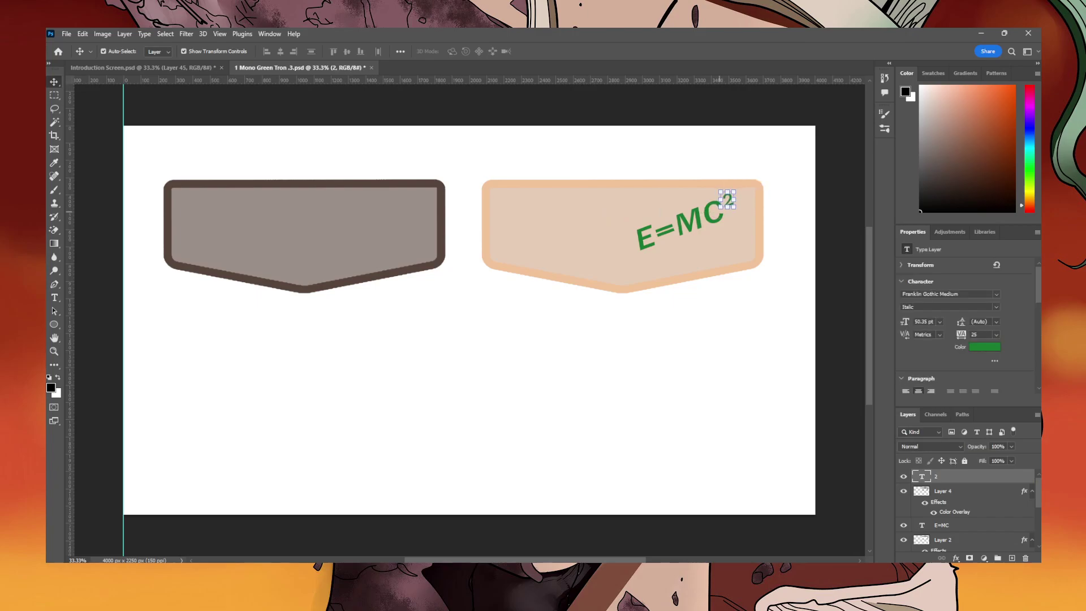
pyautogui.press('Left')
pyautogui.press('Left')
pyautogui.press('Down')
pyautogui.press('Down')
pyautogui.press('Delete')
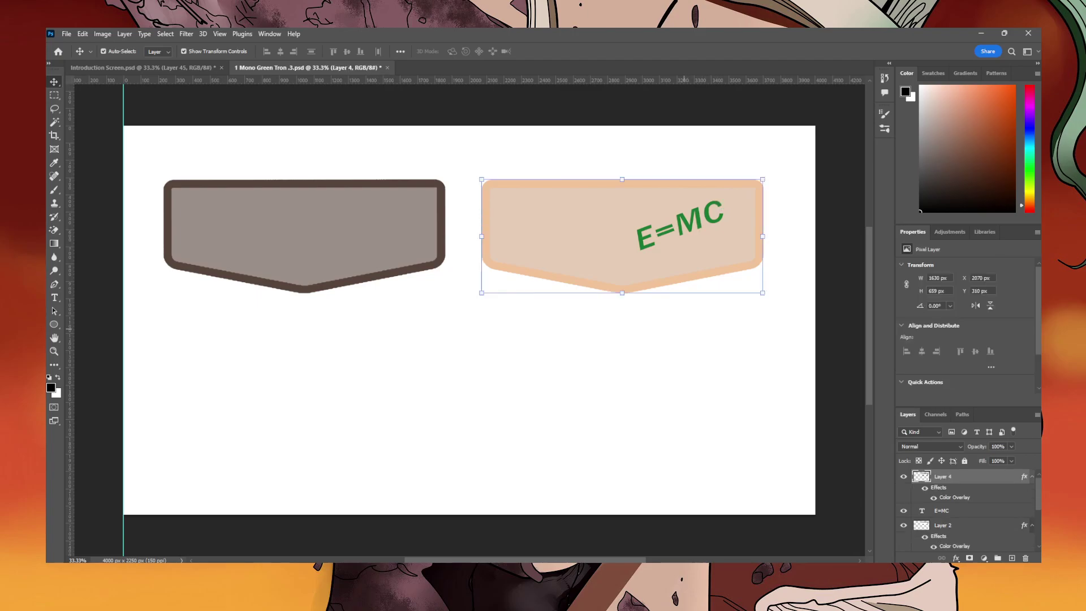
pyautogui.hotkey('ctrl', 'z')
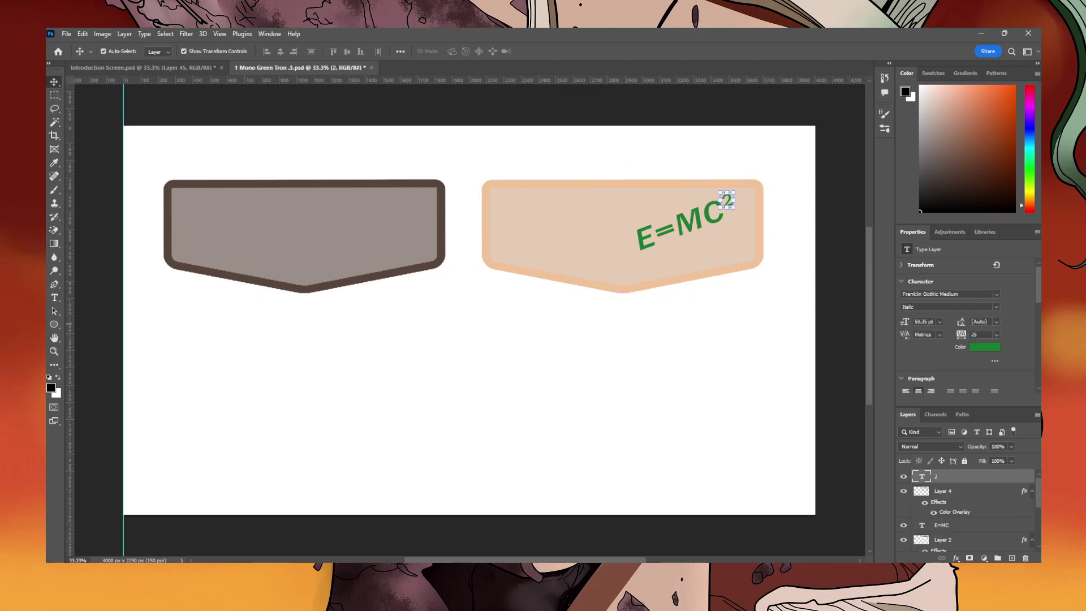
# Select the whole E=MC text, preview alternative fonts on it and set it to Roboto Bold.
pyautogui.doubleClick(681, 232)
pyautogui.click(706, 220)
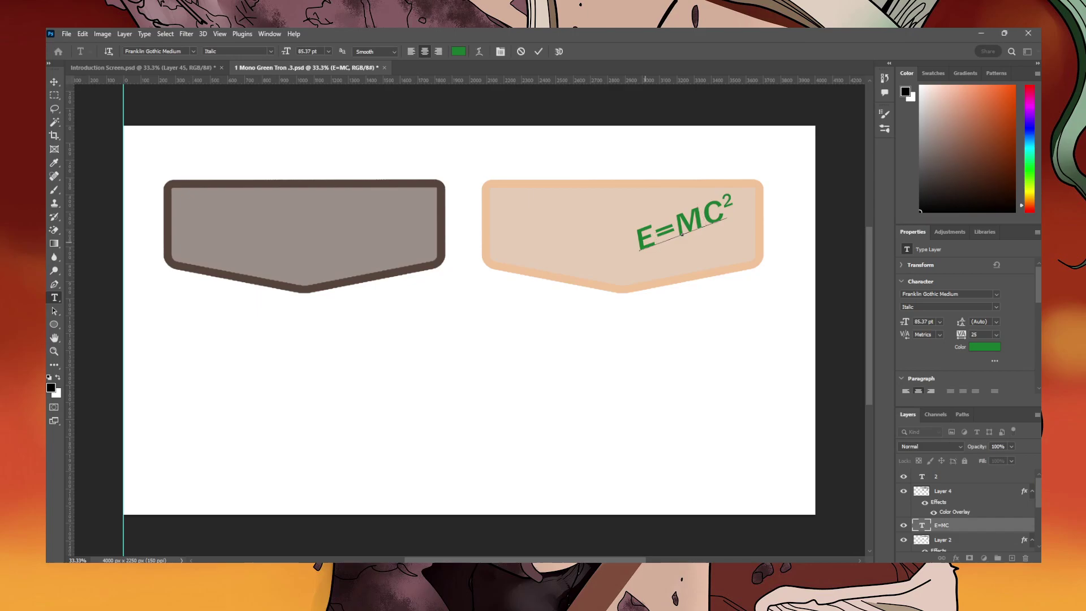
pyautogui.moveTo(634, 246); pyautogui.dragTo(731, 215)
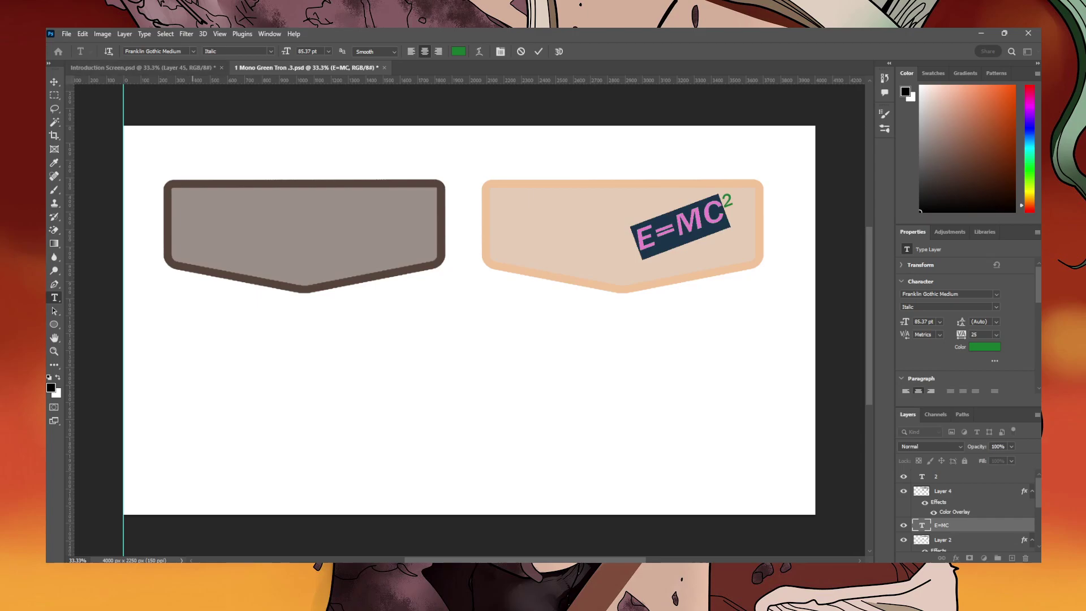
pyautogui.click(193, 52)
pyautogui.press('Down')
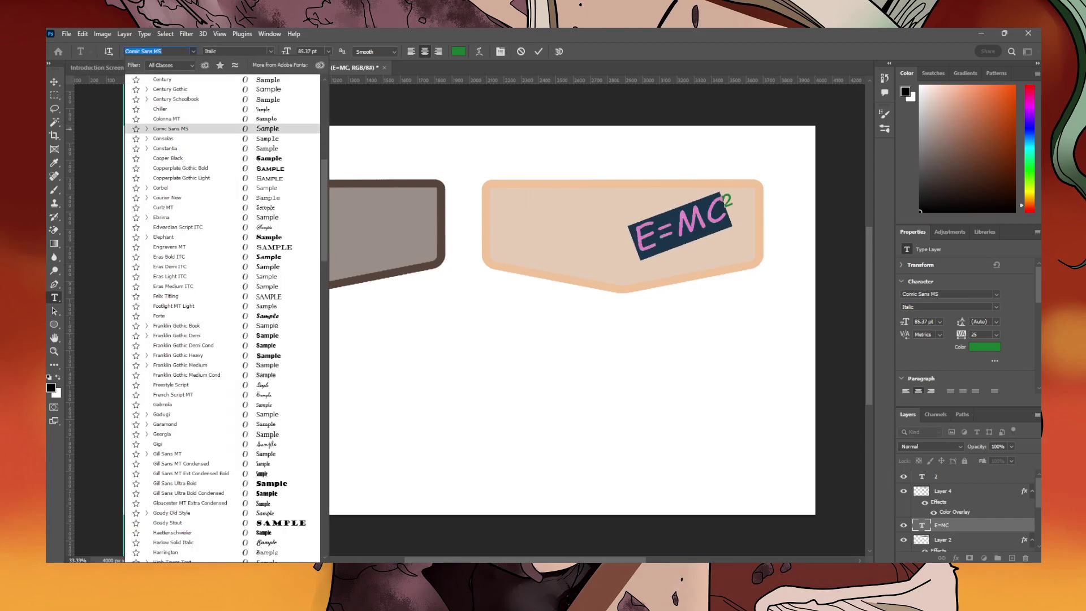
pyautogui.press('Down')
pyautogui.press('Down')
pyautogui.press('Down')
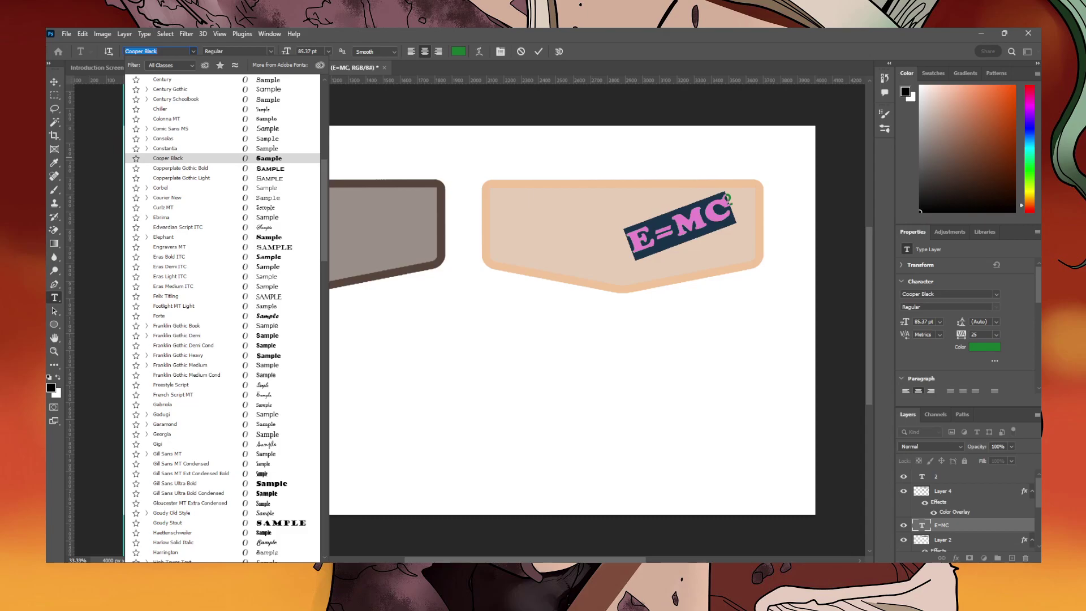
pyautogui.press('Down')
pyautogui.press('Down')
pyautogui.press('Down')
pyautogui.press('Down')
pyautogui.press('Down')
pyautogui.press('Down')
pyautogui.press('Down')
pyautogui.press('Down')
pyautogui.press('Down')
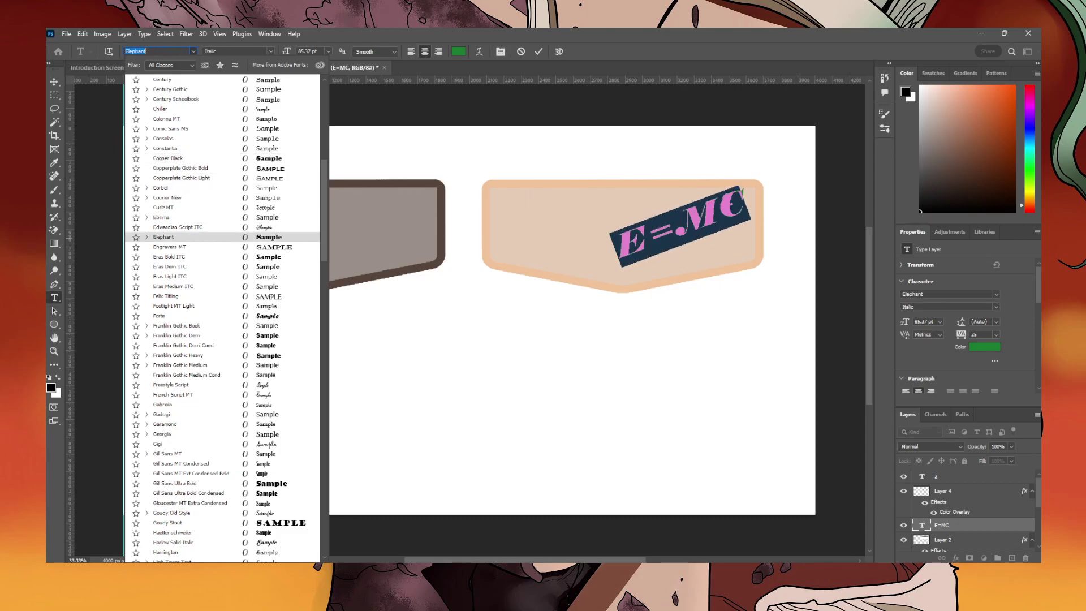
pyautogui.press('Down')
pyautogui.press('Down')
pyautogui.press('Down')
pyautogui.press('Down')
pyautogui.press('Down')
pyautogui.press('Down')
pyautogui.press('Down')
pyautogui.press('Down')
pyautogui.press('Down')
pyautogui.press('Down')
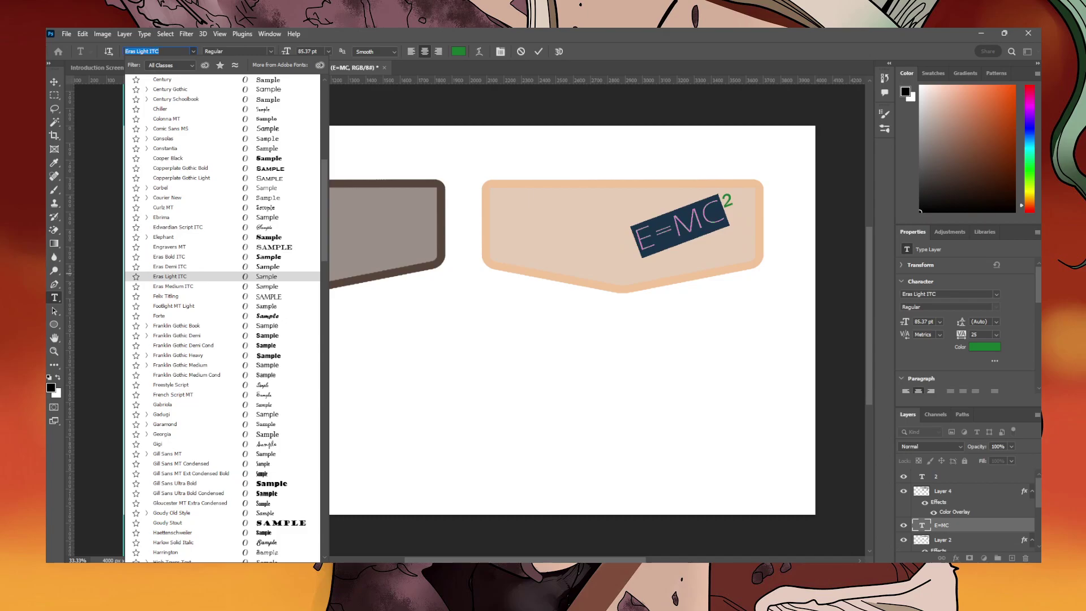
pyautogui.press('Up')
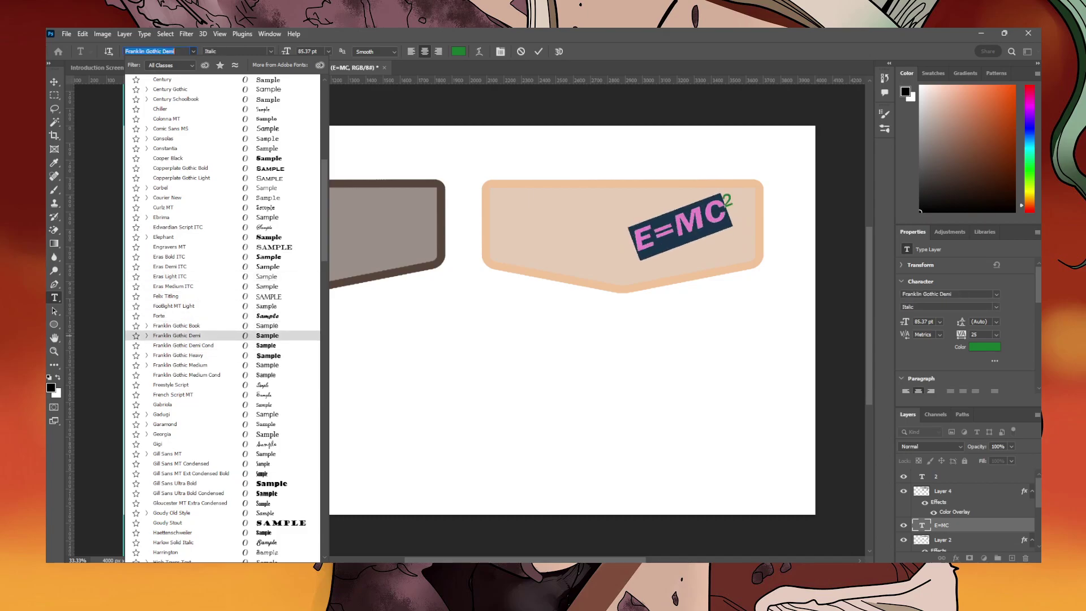
pyautogui.press('Down')
pyautogui.press('Down')
pyautogui.press('Down')
pyautogui.press('Down')
pyautogui.press('Down')
pyautogui.press('Down')
pyautogui.press('Down')
pyautogui.press('Down')
pyautogui.press('Down')
pyautogui.press('Down')
pyautogui.press('Down')
pyautogui.press('Down')
pyautogui.press('Down')
pyautogui.press('Down')
pyautogui.press('Down')
pyautogui.press('Down')
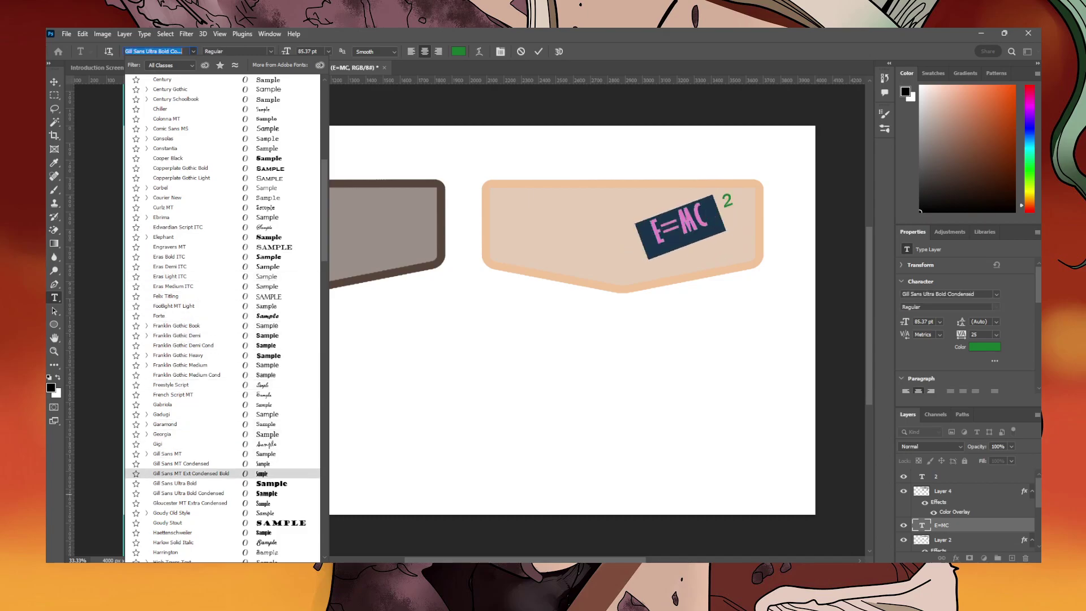
pyautogui.press('Down')
pyautogui.press('Down')
pyautogui.press('Down')
pyautogui.press('Down')
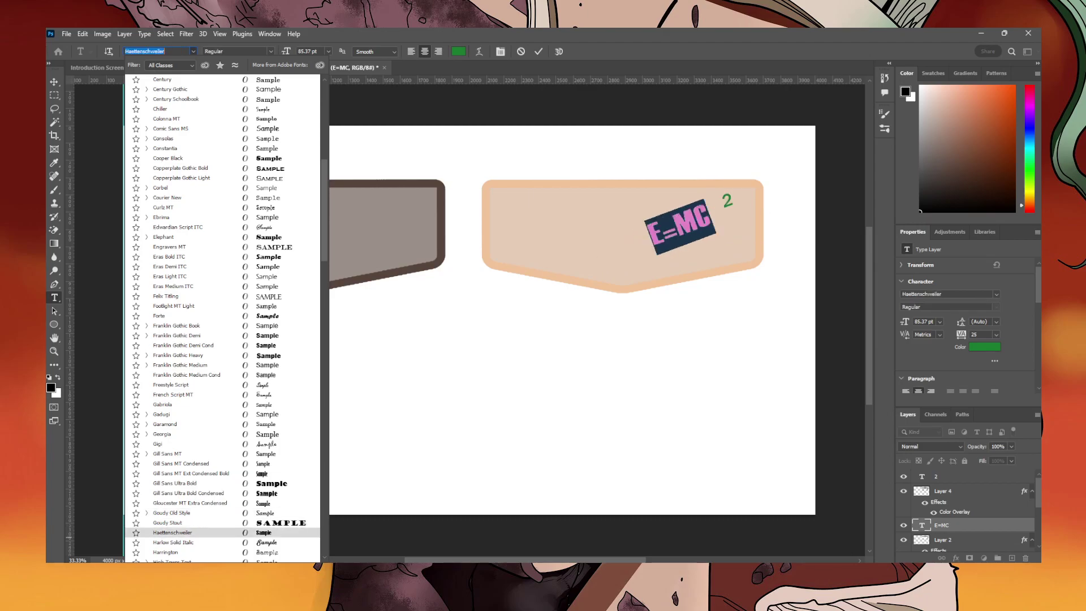
pyautogui.press('Down')
pyautogui.press('Down')
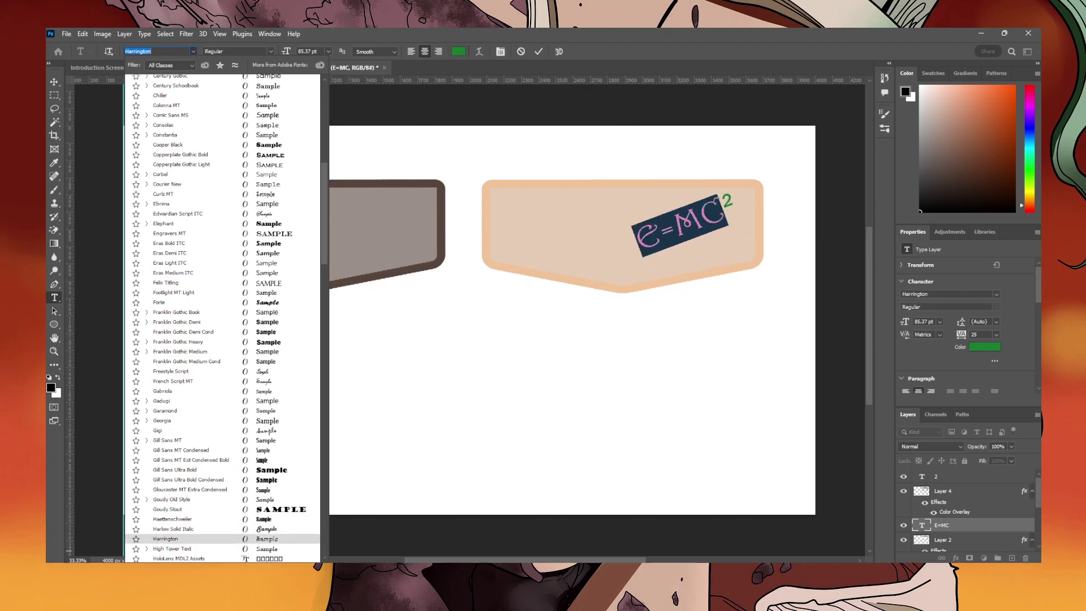
pyautogui.press('Down')
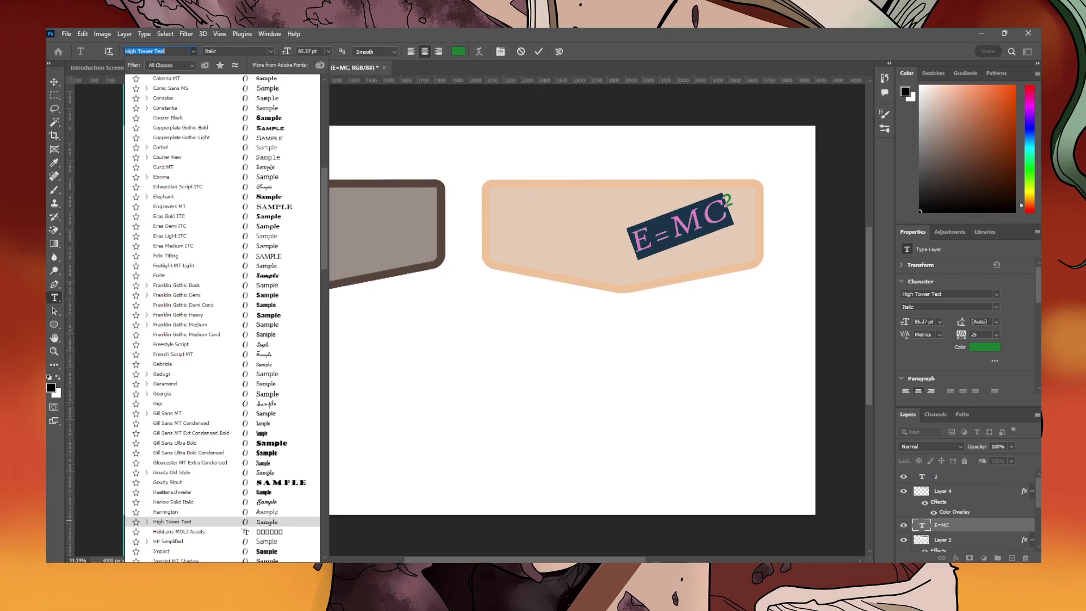
pyautogui.press('Down')
pyautogui.press('Down')
pyautogui.press('Down')
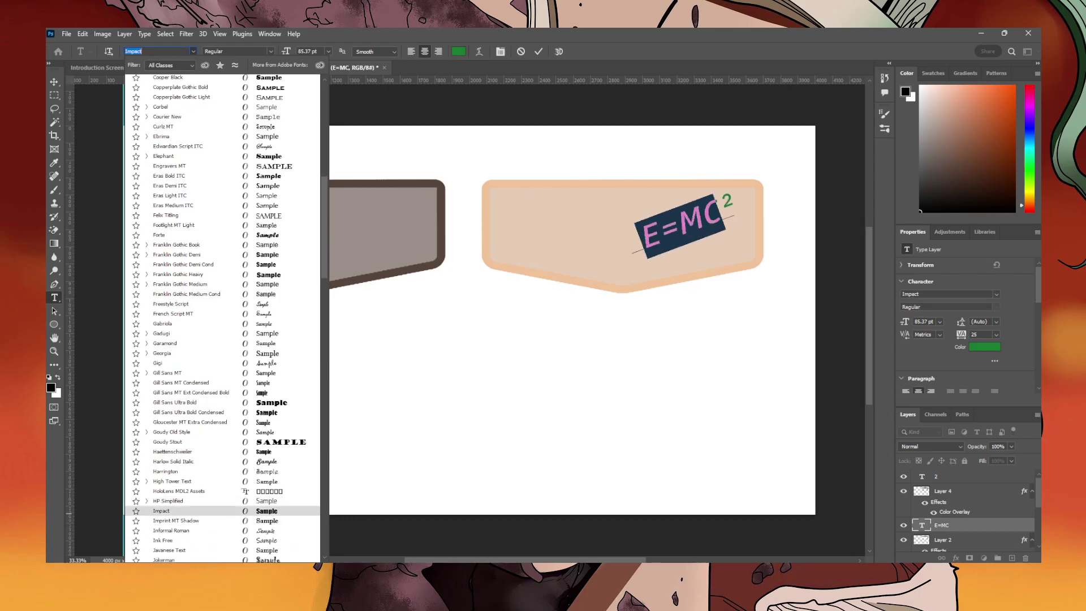
pyautogui.press('Down')
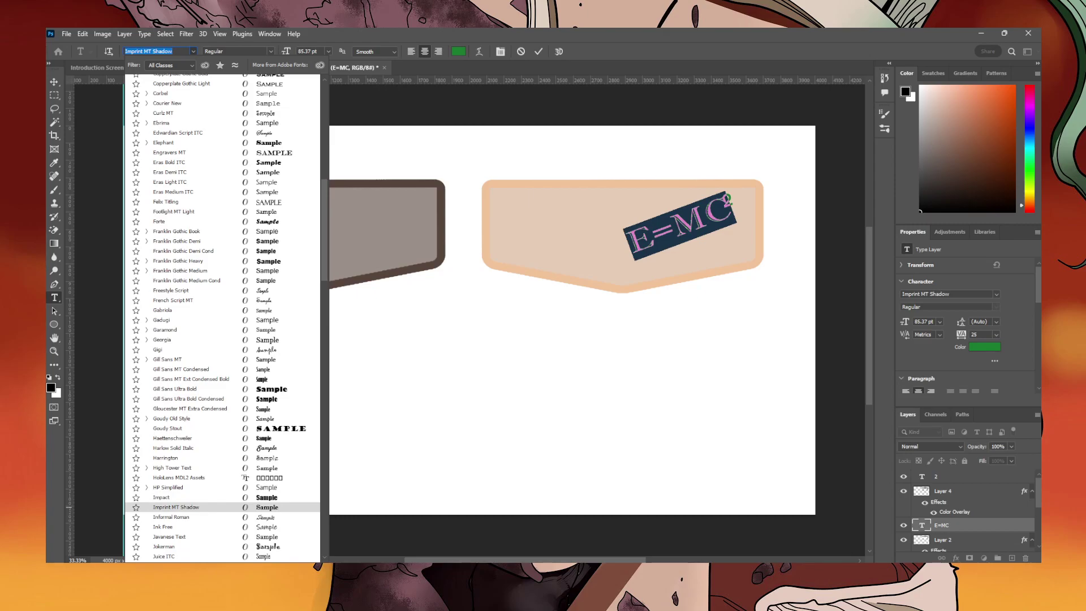
pyautogui.press('Down')
pyautogui.press('Down')
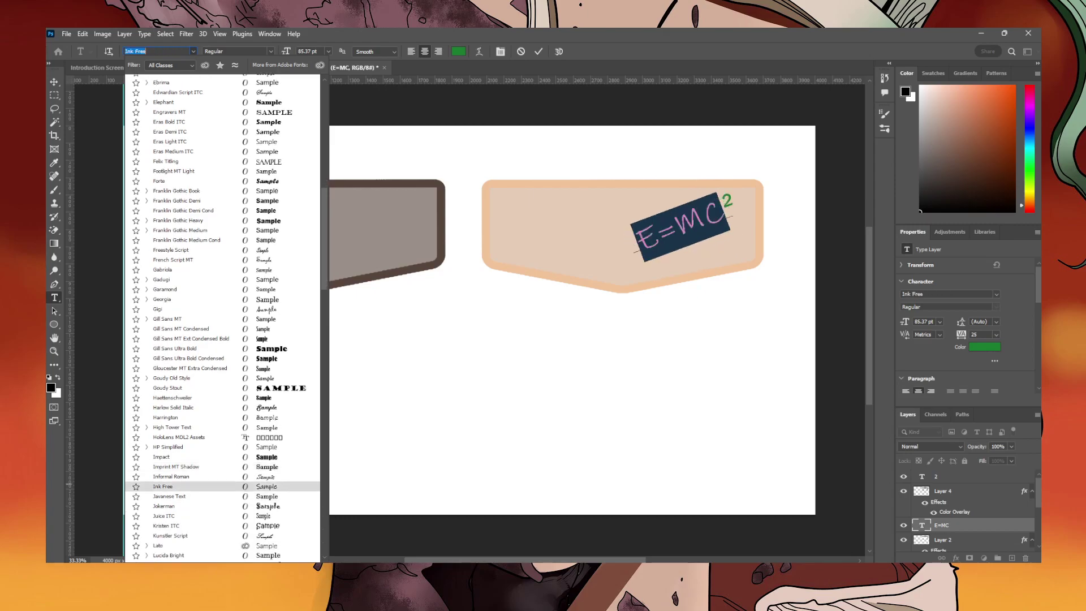
pyautogui.press('Down')
pyautogui.press('Down')
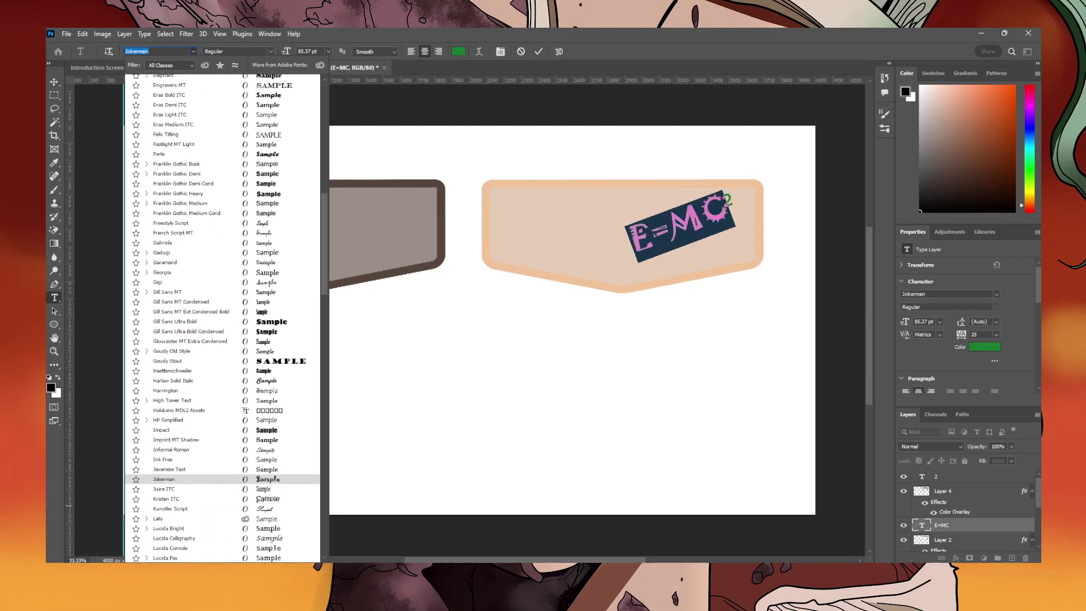
pyautogui.press('Down')
pyautogui.press('Down')
pyautogui.press('Down')
pyautogui.press('Down')
pyautogui.press('Down')
pyautogui.press('Down')
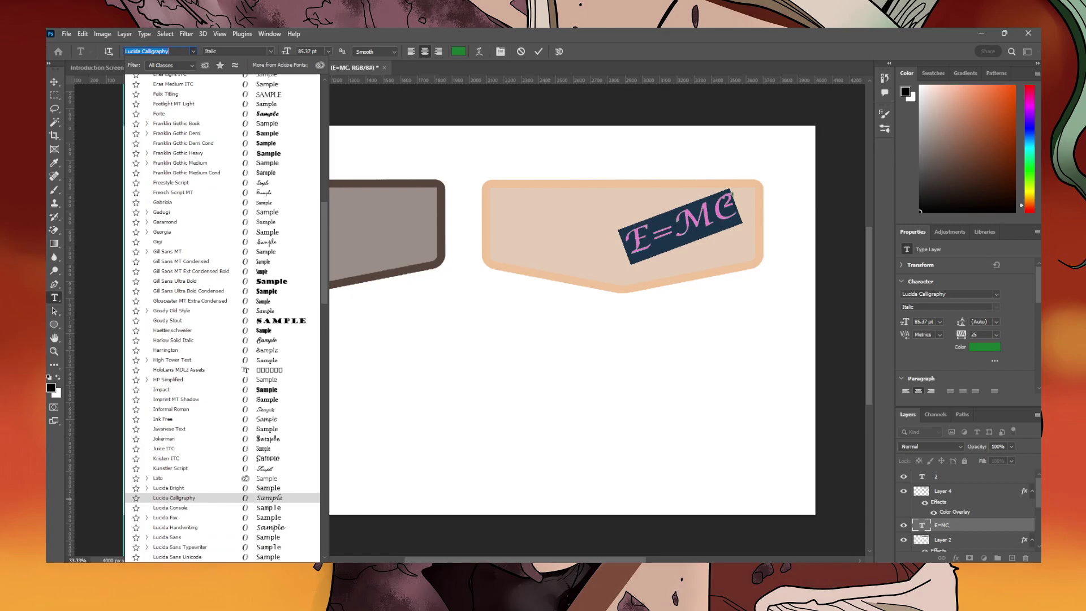
pyautogui.press('Up')
pyautogui.press('Up')
pyautogui.press('Up')
pyautogui.press('Up')
pyautogui.press('Up')
pyautogui.press('Up')
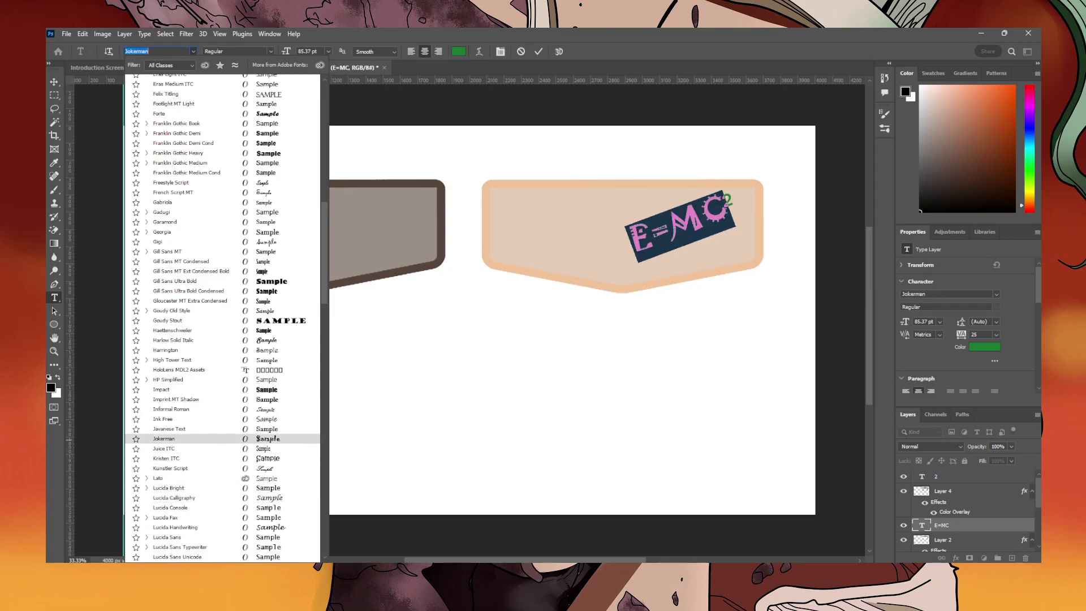
pyautogui.press('Down')
pyautogui.press('Down')
pyautogui.press('Down')
pyautogui.press('Down')
pyautogui.press('Down')
pyautogui.press('Down')
pyautogui.press('Down')
pyautogui.press('Down')
pyautogui.press('Down')
pyautogui.press('Down')
pyautogui.press('Down')
pyautogui.press('Down')
pyautogui.press('Down')
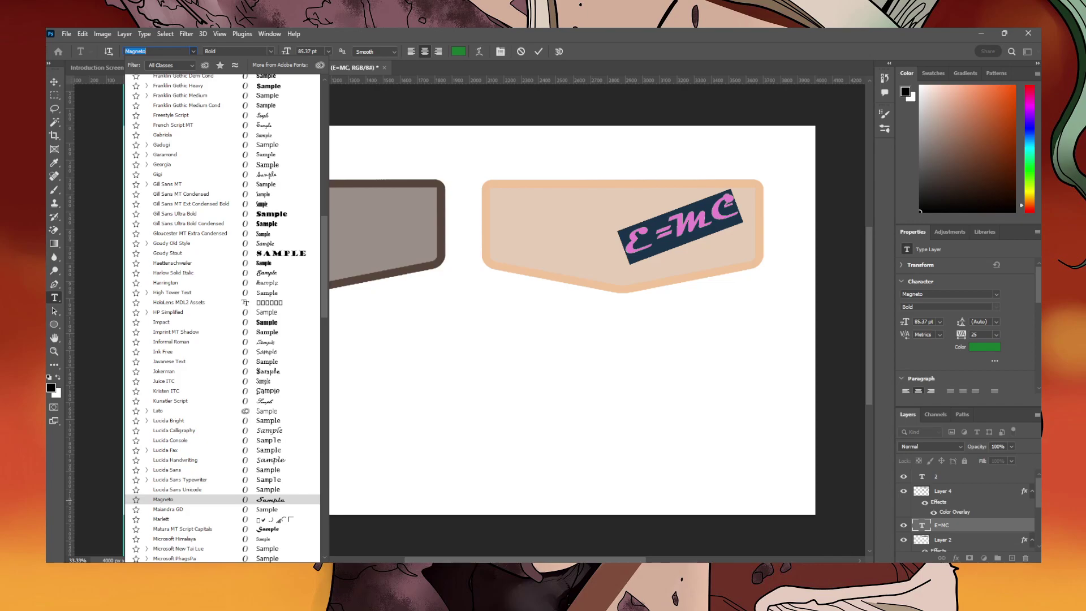
pyautogui.scroll(-1, 222, 317)
pyautogui.press('Down')
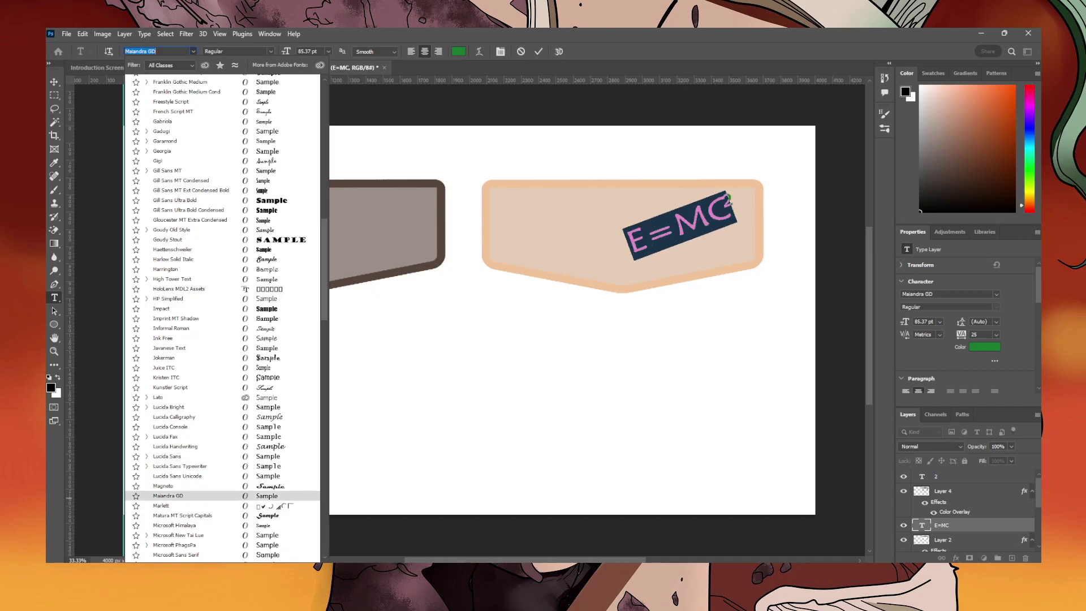
pyautogui.press('Up')
pyautogui.press('Down')
pyautogui.press('Down')
pyautogui.press('Down')
pyautogui.press('Down')
pyautogui.press('Down')
pyautogui.press('Down')
pyautogui.press('Down')
pyautogui.press('Down')
pyautogui.press('Down')
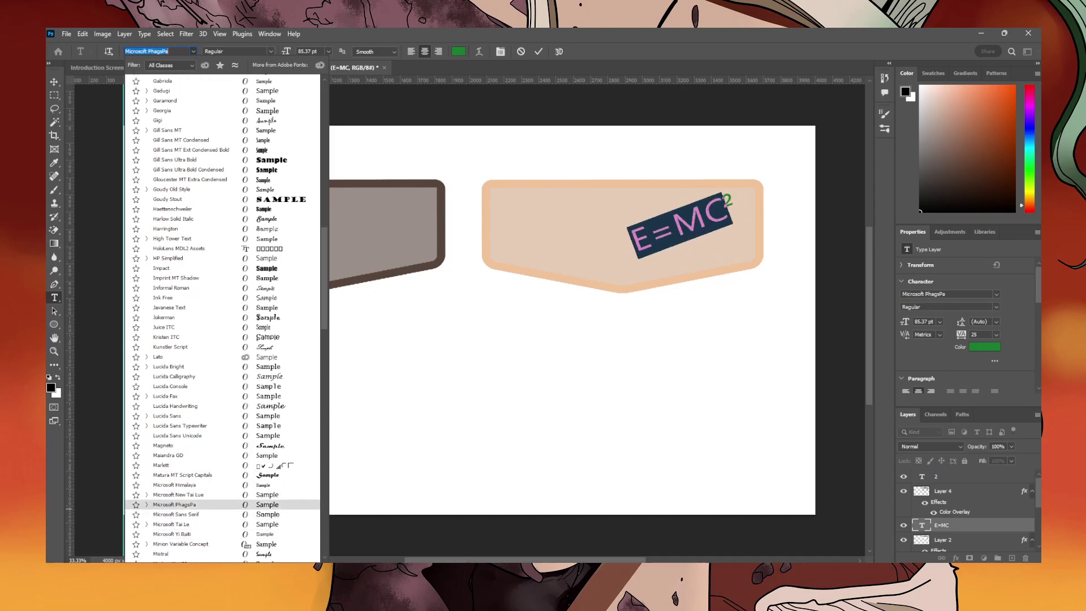
pyautogui.scroll(-1, 223, 503)
pyautogui.scroll(-1, 223, 518)
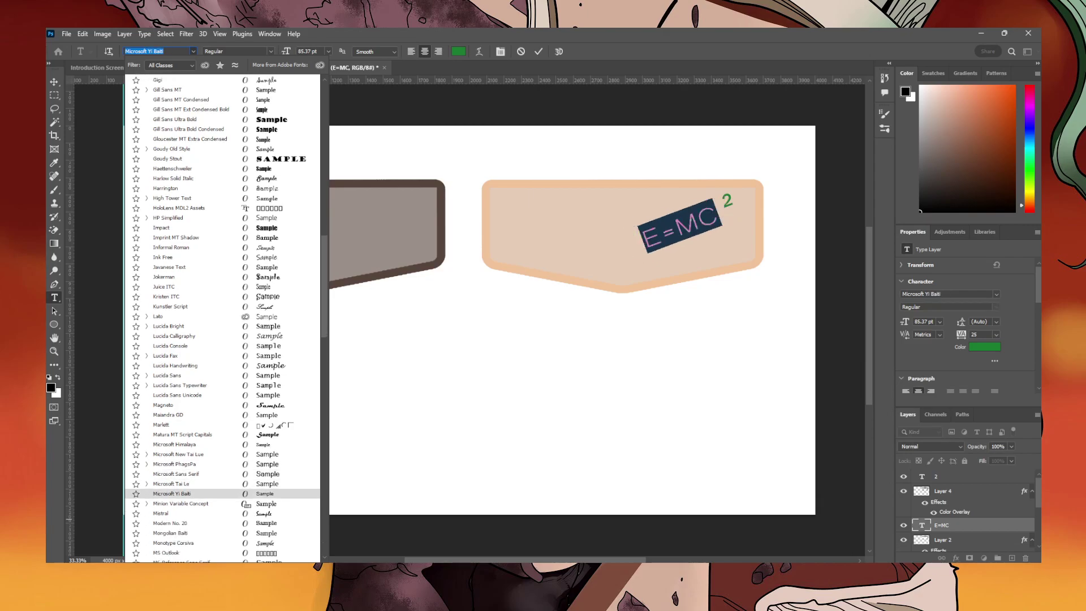
pyautogui.scroll(-1, 222, 317)
pyautogui.press('Down')
pyautogui.press('Down')
pyautogui.press('Down')
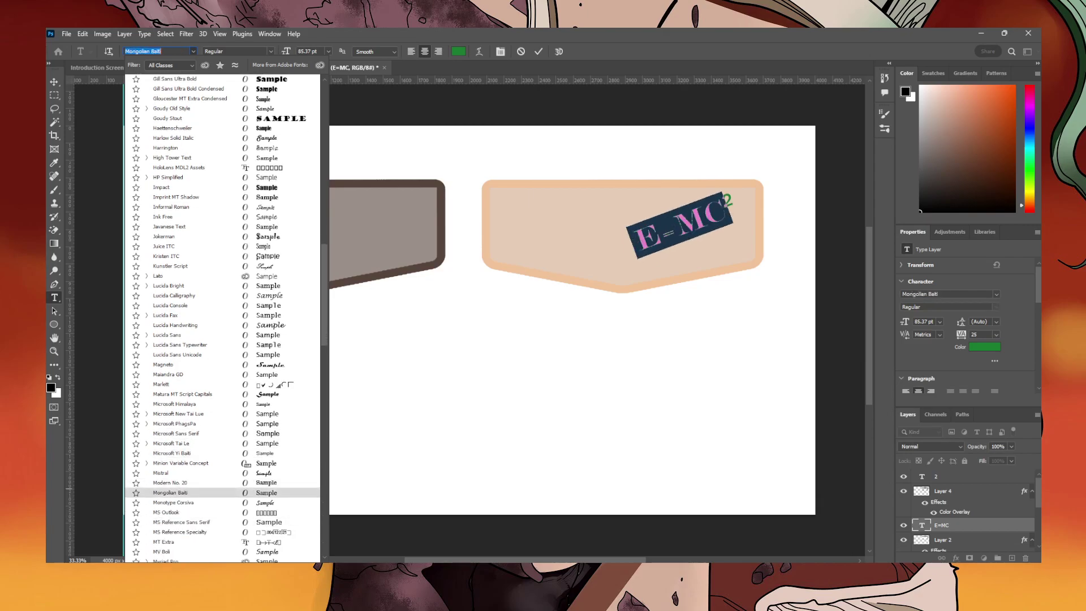
pyautogui.press('Down')
pyautogui.press('Down')
pyautogui.press('Down')
pyautogui.scroll(-4, 222, 317)
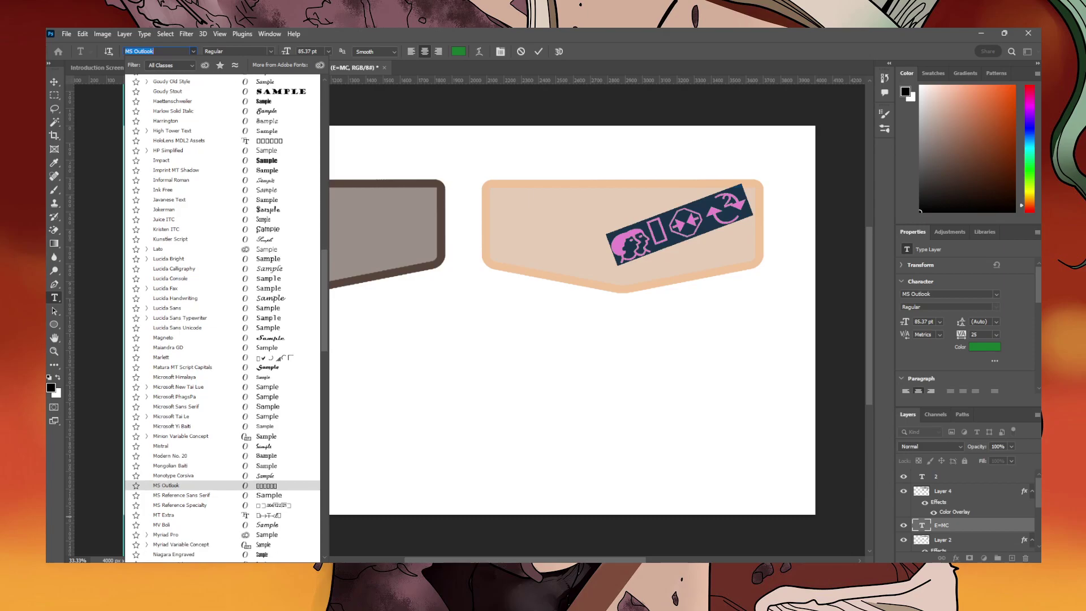
pyautogui.scroll(-2, 222, 316)
pyautogui.press('Down')
pyautogui.press('Down')
pyautogui.press('Down')
pyautogui.press('Down')
pyautogui.press('Down')
pyautogui.press('Down')
pyautogui.press('Down')
pyautogui.press('Down')
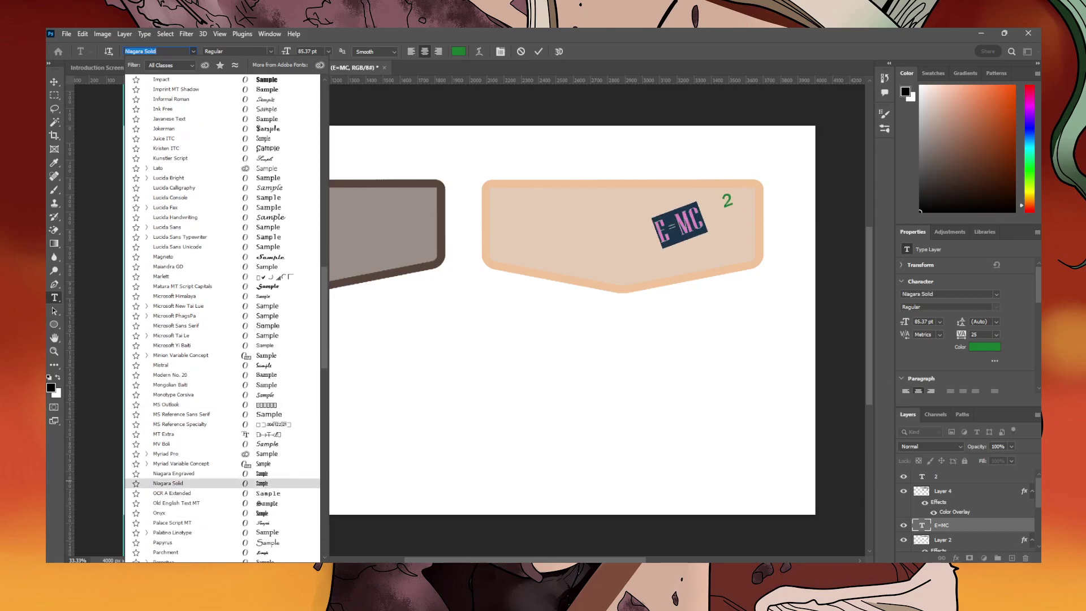
pyautogui.scroll(-2, 222, 317)
pyautogui.press('Down')
pyautogui.press('Down')
pyautogui.press('Down')
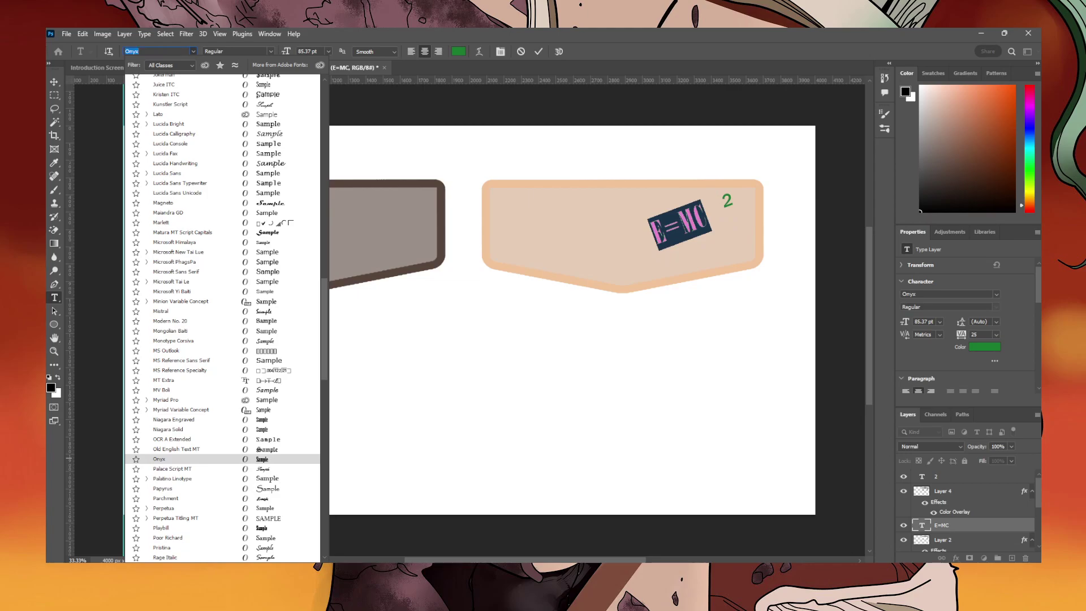
pyautogui.press('Down')
pyautogui.press('Down')
pyautogui.press('Down')
pyautogui.press('Down')
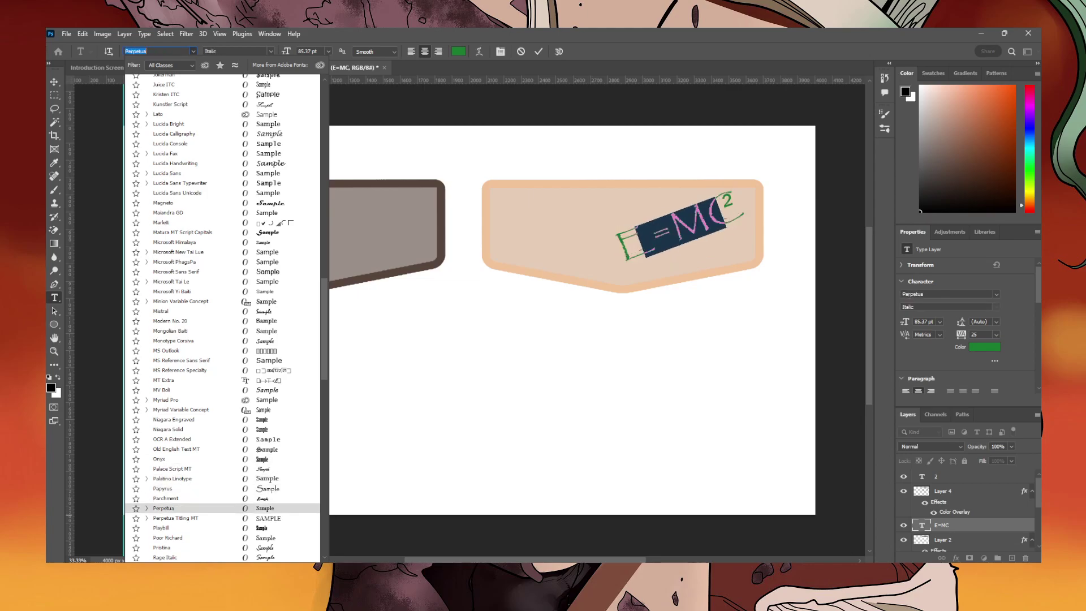
pyautogui.press('Down')
pyautogui.press('Down')
pyautogui.press('Down')
pyautogui.press('Down')
pyautogui.press('Down')
pyautogui.scroll(-2, 223, 317)
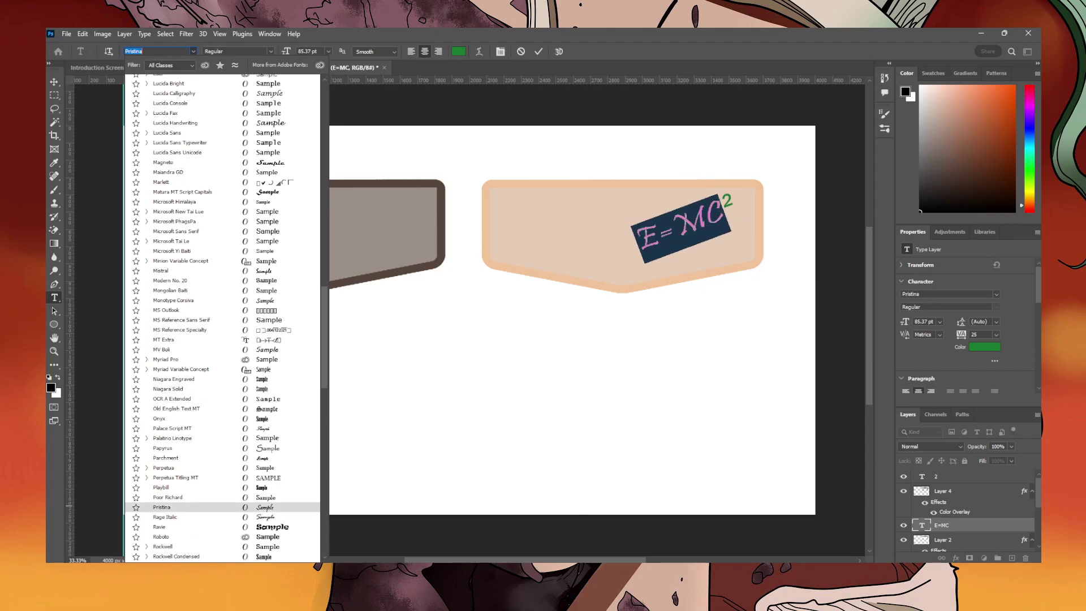
pyautogui.press('Down')
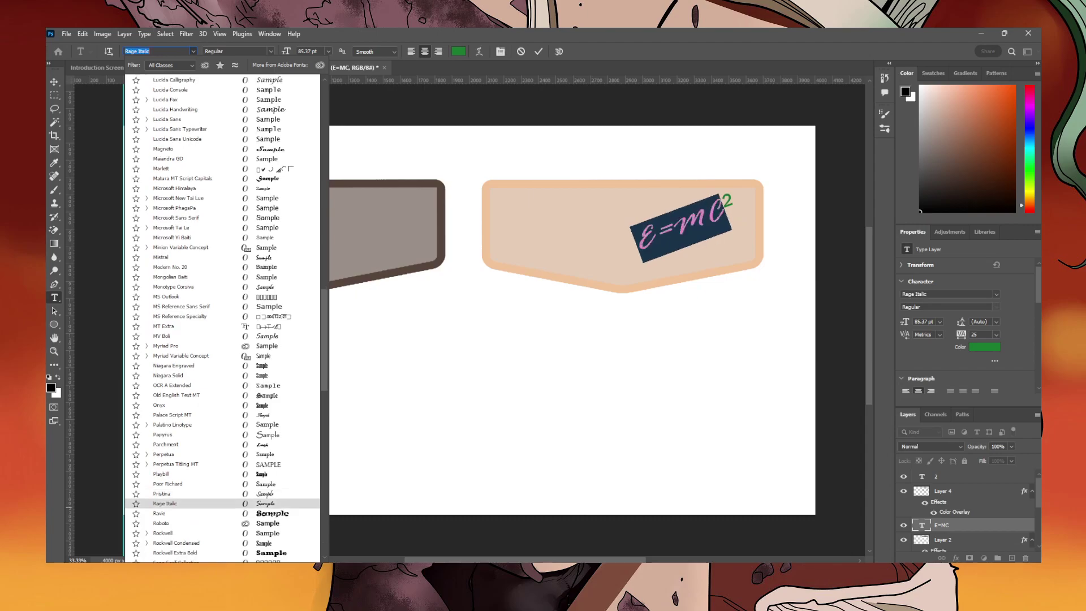
pyautogui.press('Down')
pyautogui.scroll(-1, 223, 318)
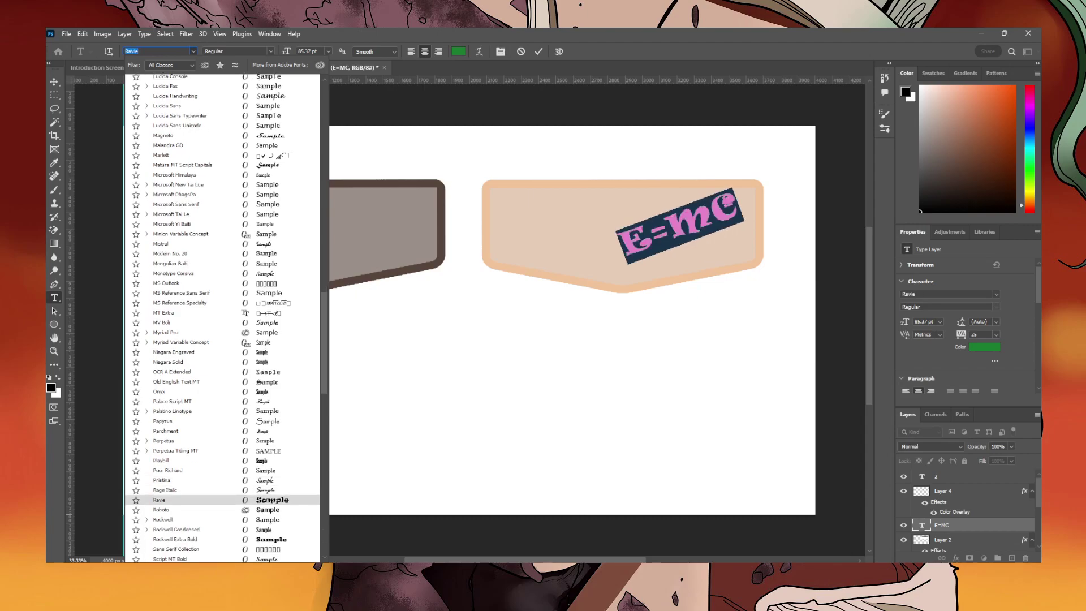
pyautogui.press('Down')
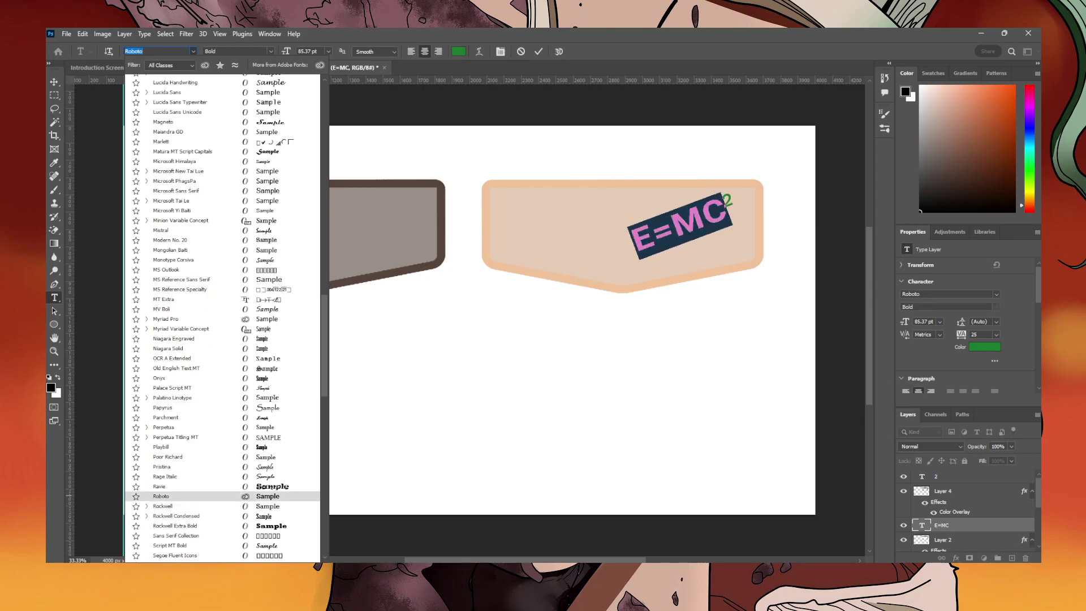
pyautogui.press('Return')
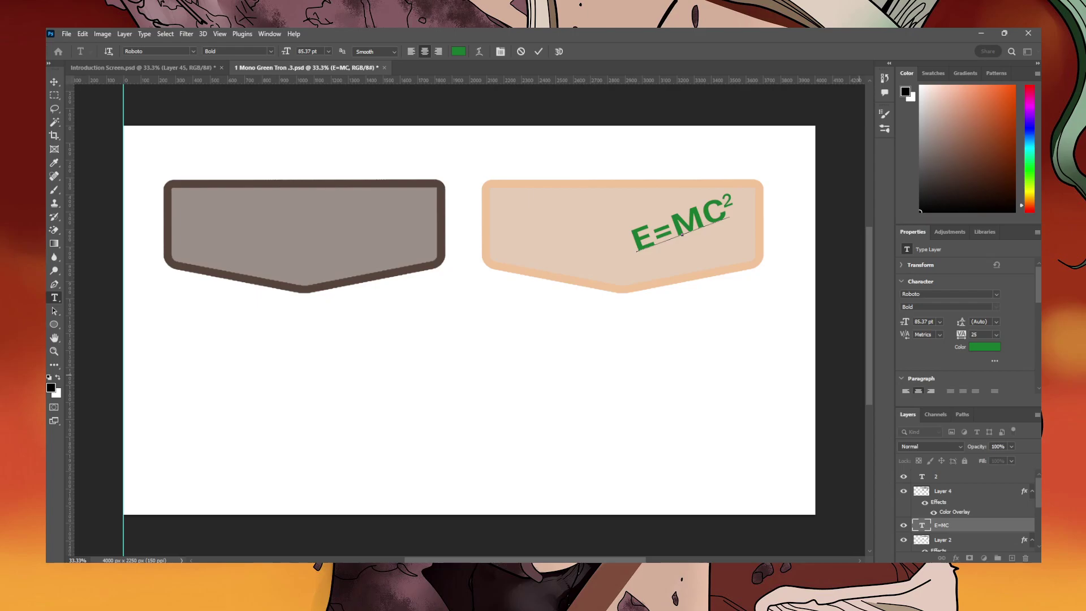
# Add a bright red #ff0000 color overlay to the E=MC text layer, leaving its stroke effect off.
pyautogui.doubleClick(987, 525)
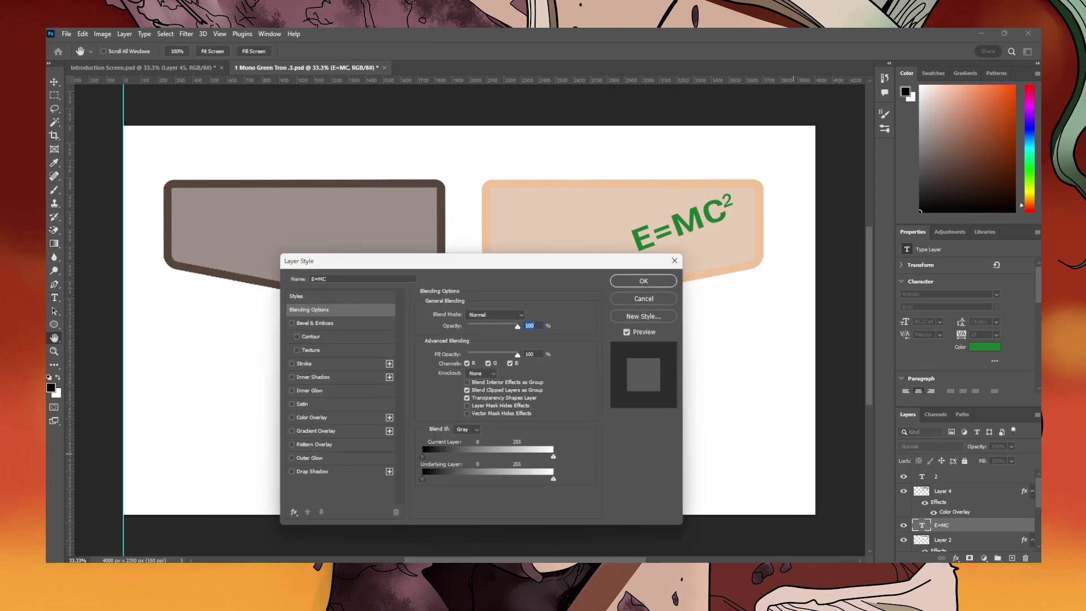
pyautogui.click(292, 364)
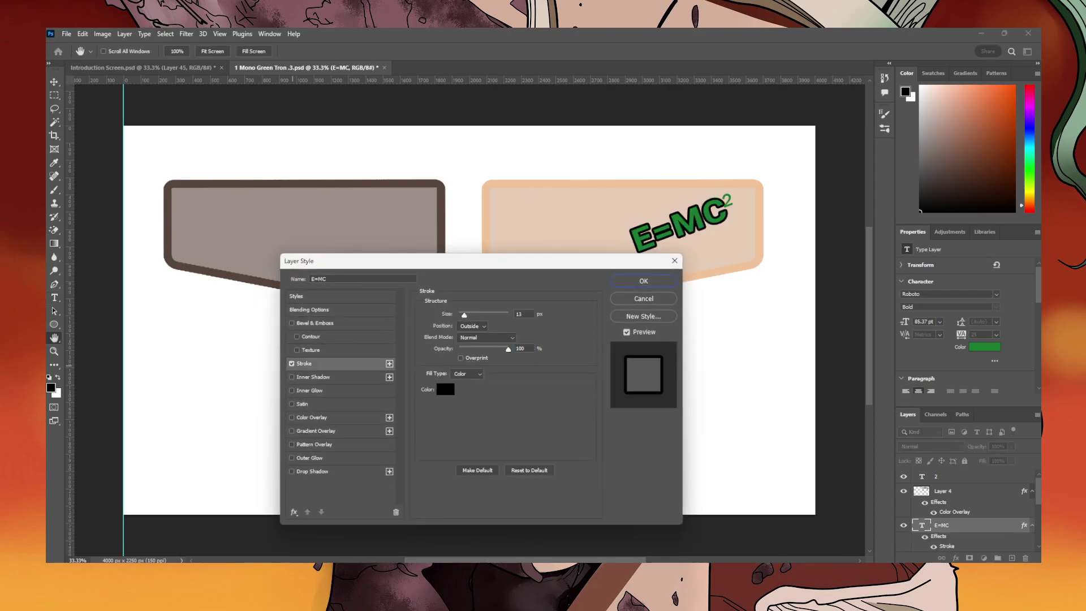
pyautogui.click(292, 364)
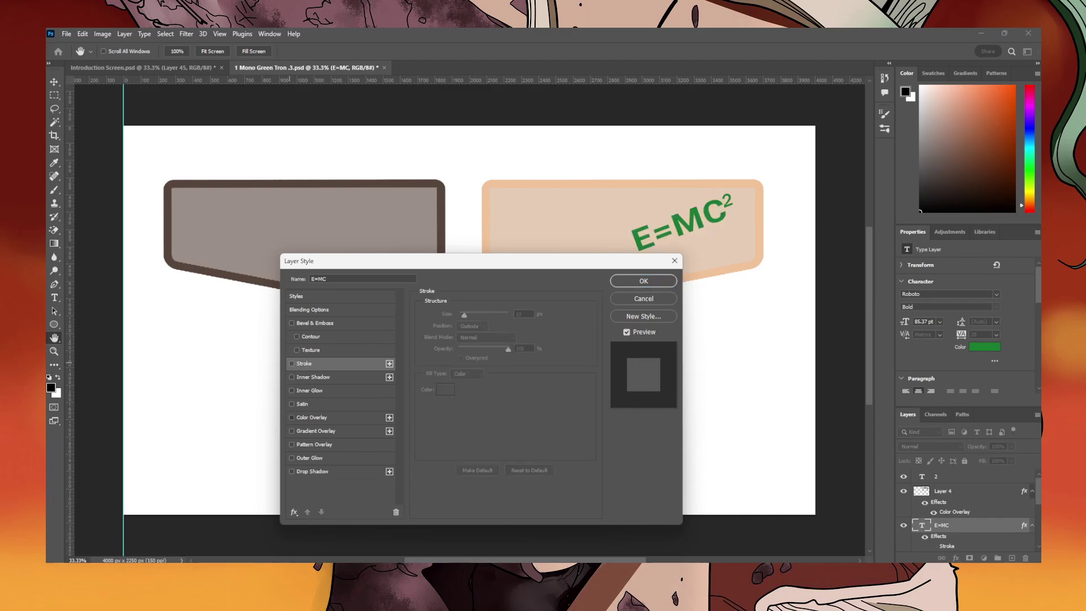
pyautogui.click(291, 417)
pyautogui.click(527, 316)
pyautogui.moveTo(267, 411); pyautogui.dragTo(266, 346)
pyautogui.moveTo(240, 388); pyautogui.dragTo(306, 328)
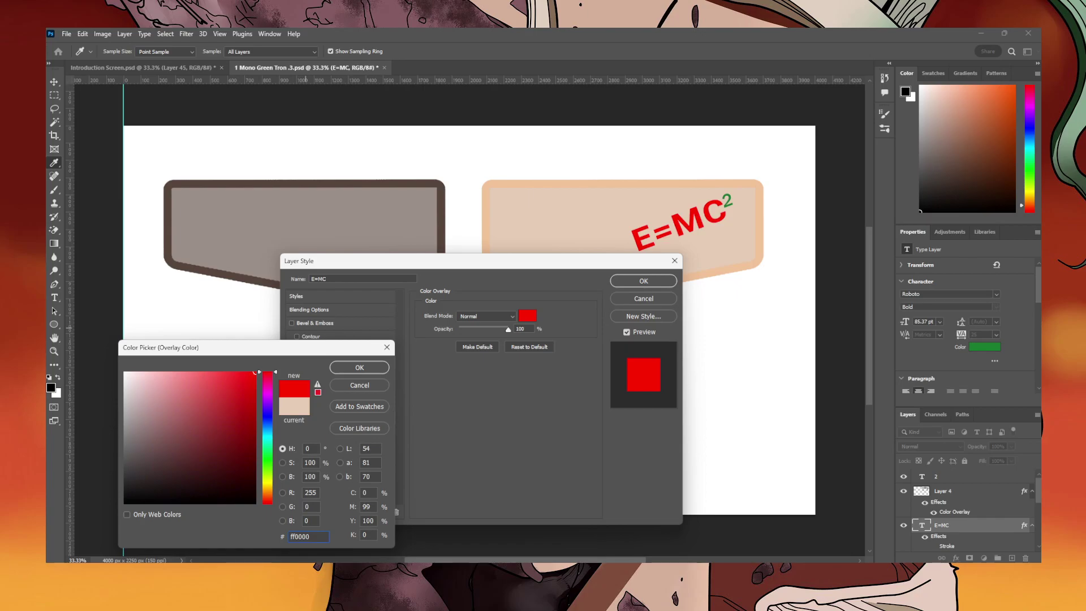
pyautogui.click(359, 367)
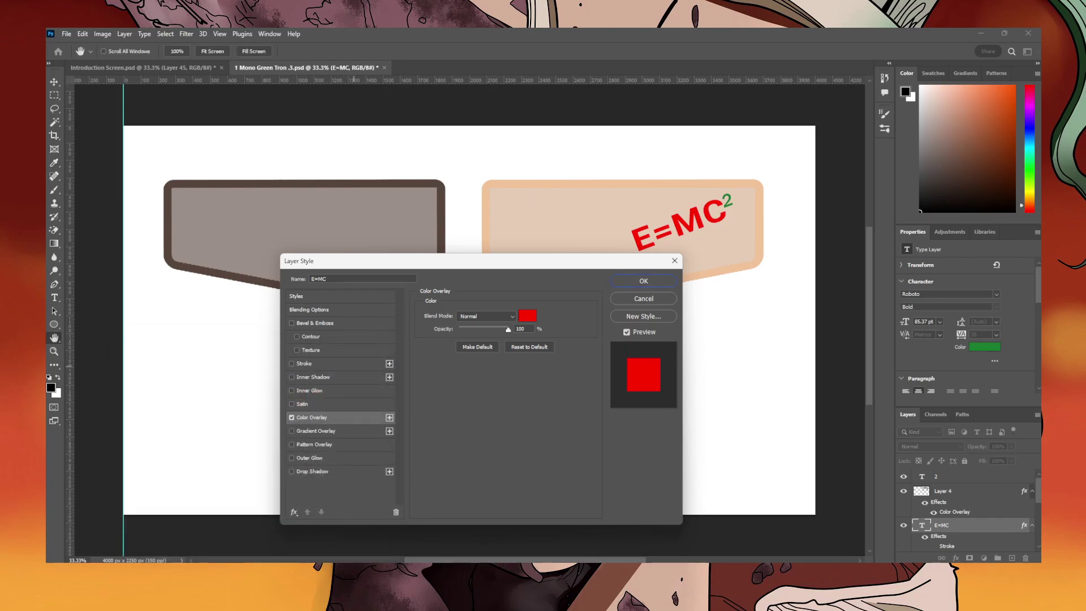
# Try a 7 px outside stroke in light orange #e6ab71 around the E=MC text.
pyautogui.click(291, 363)
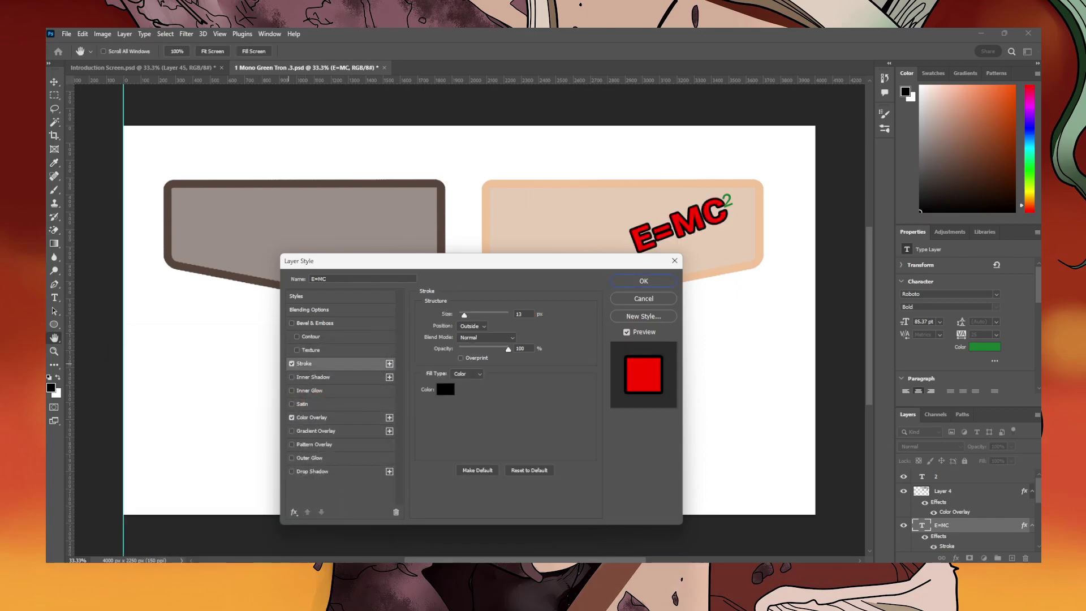
pyautogui.moveTo(464, 315); pyautogui.dragTo(462, 320)
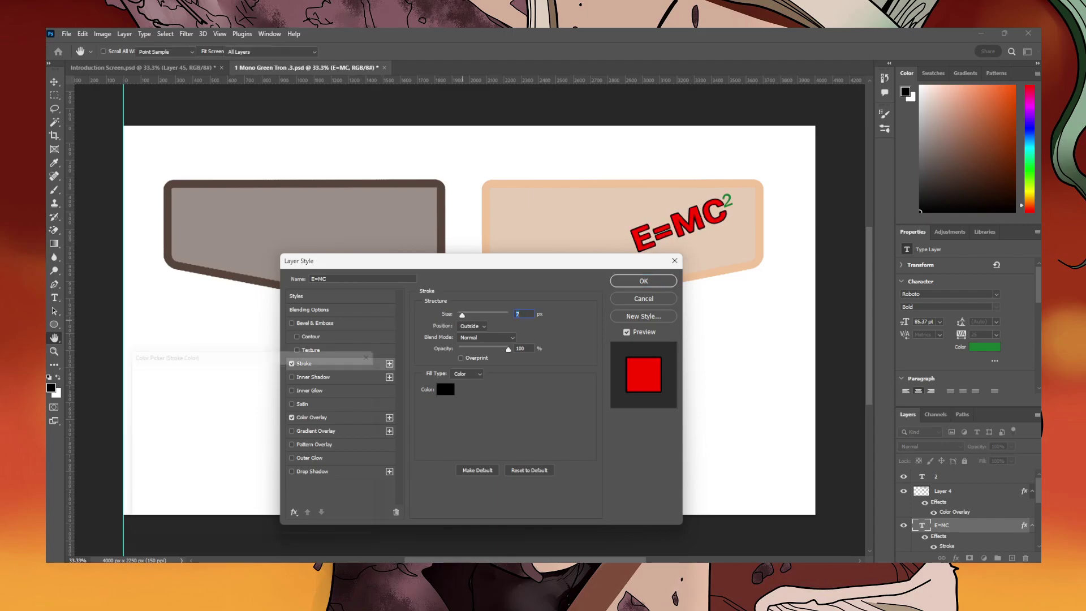
pyautogui.click(445, 389)
pyautogui.moveTo(267, 485); pyautogui.dragTo(268, 494)
pyautogui.moveTo(218, 459)
pyautogui.mouseDown()
pyautogui.moveTo(193, 385)
pyautogui.moveTo(170, 385)
pyautogui.moveTo(168, 400)
pyautogui.moveTo(216, 372)
pyautogui.moveTo(191, 385)
pyautogui.mouseUp()
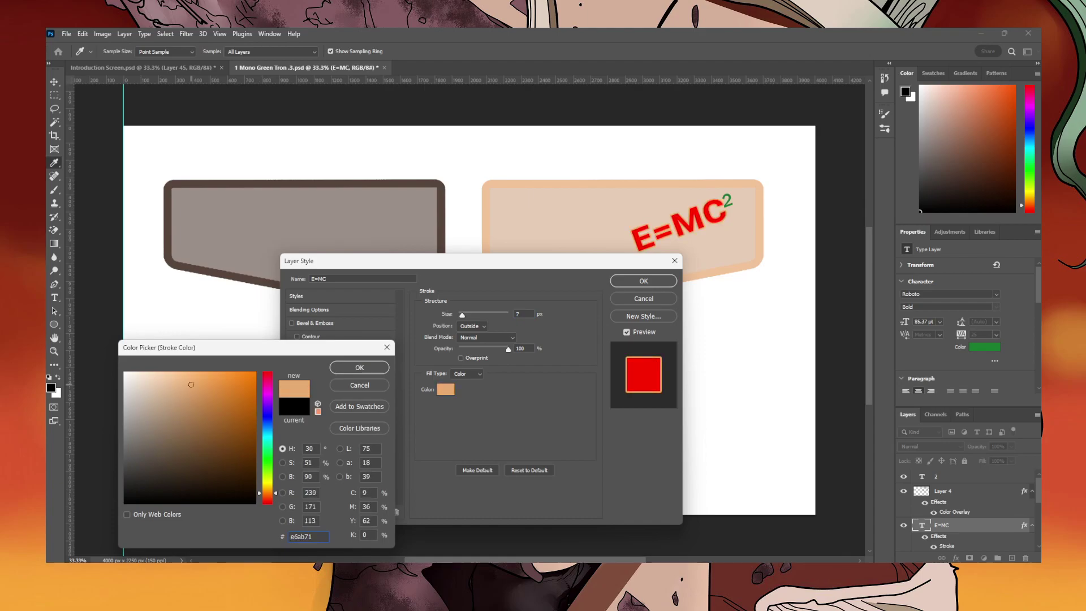
pyautogui.press('Return')
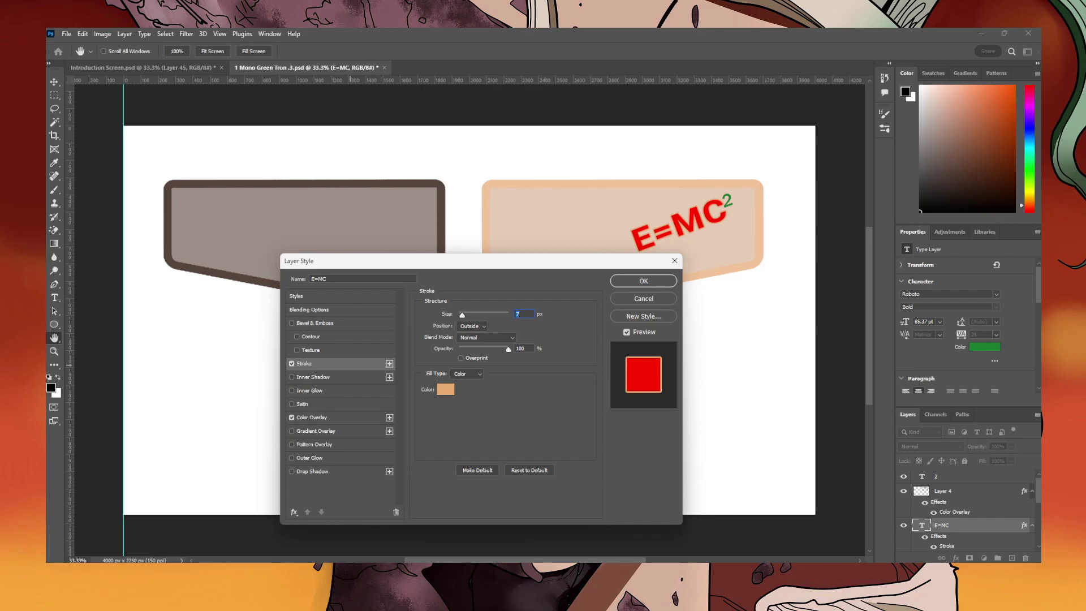
pyautogui.click(292, 364)
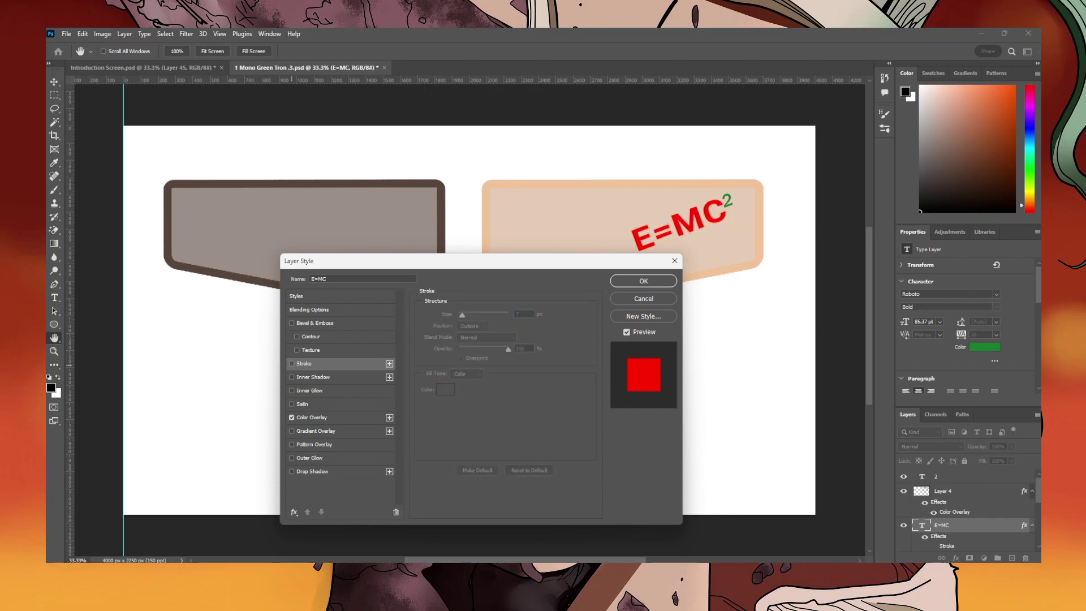
# Darken the E=MC text's color overlay to a deep red and apply the layer style.
pyautogui.click(311, 417)
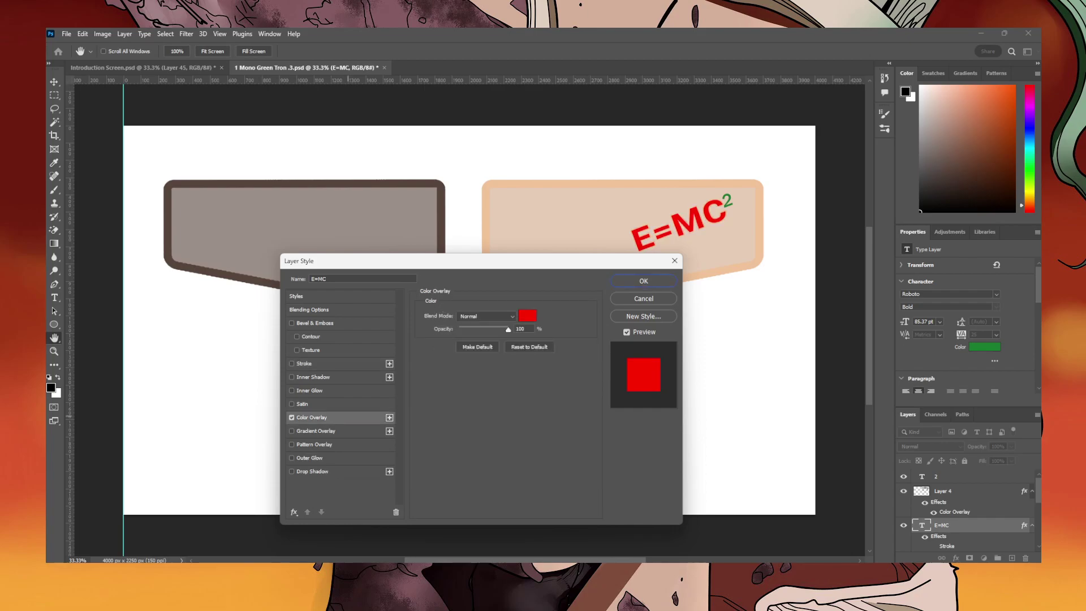
pyautogui.click(527, 315)
pyautogui.click(254, 431)
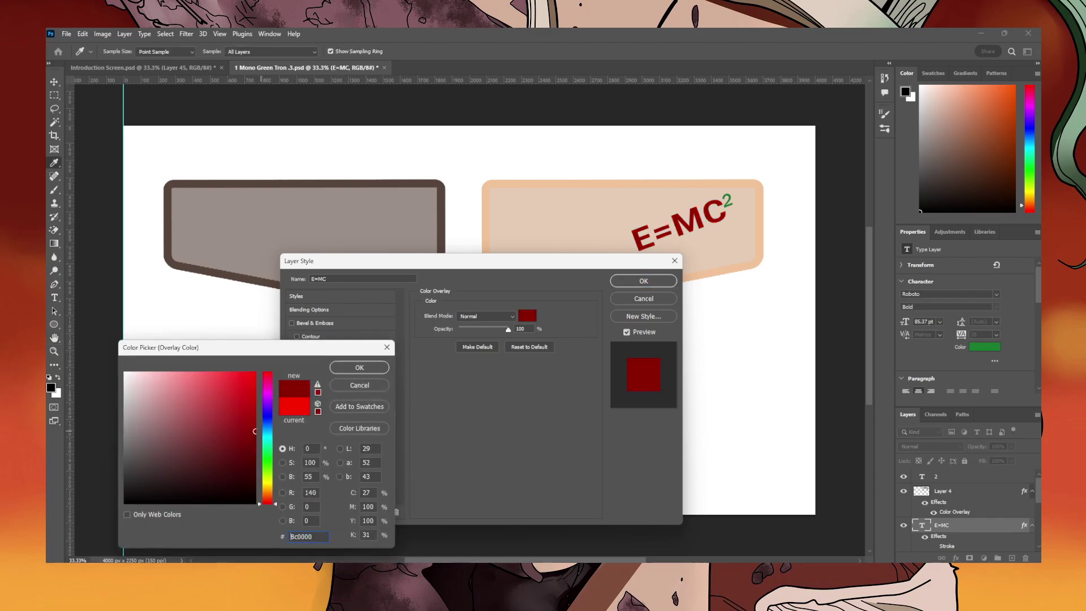
pyautogui.moveTo(254, 431); pyautogui.dragTo(254, 426)
pyautogui.click(359, 367)
pyautogui.click(643, 280)
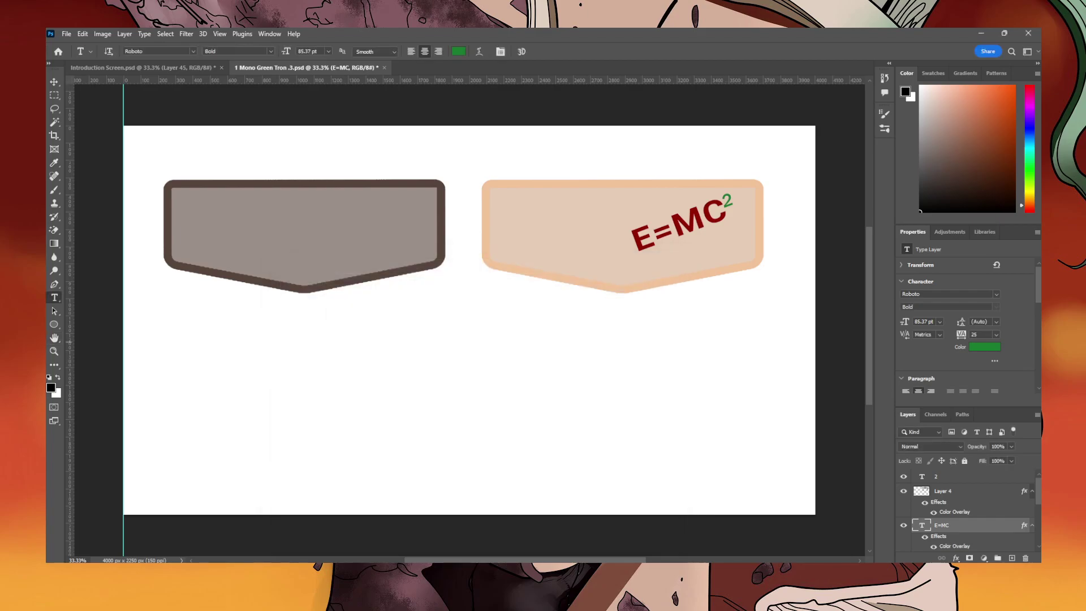
# Select the superscript "2", shift it slightly right of the C and commit the transform.
pyautogui.keyDown('ctrl'); pyautogui.click(757, 231); pyautogui.keyUp('ctrl')
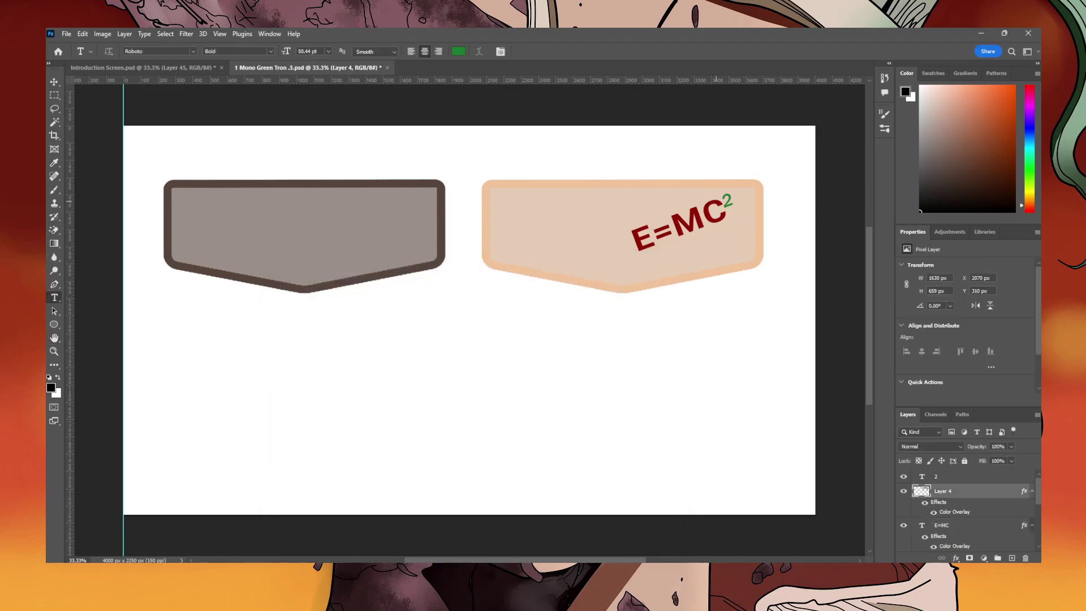
pyautogui.press('v')
pyautogui.click(730, 201)
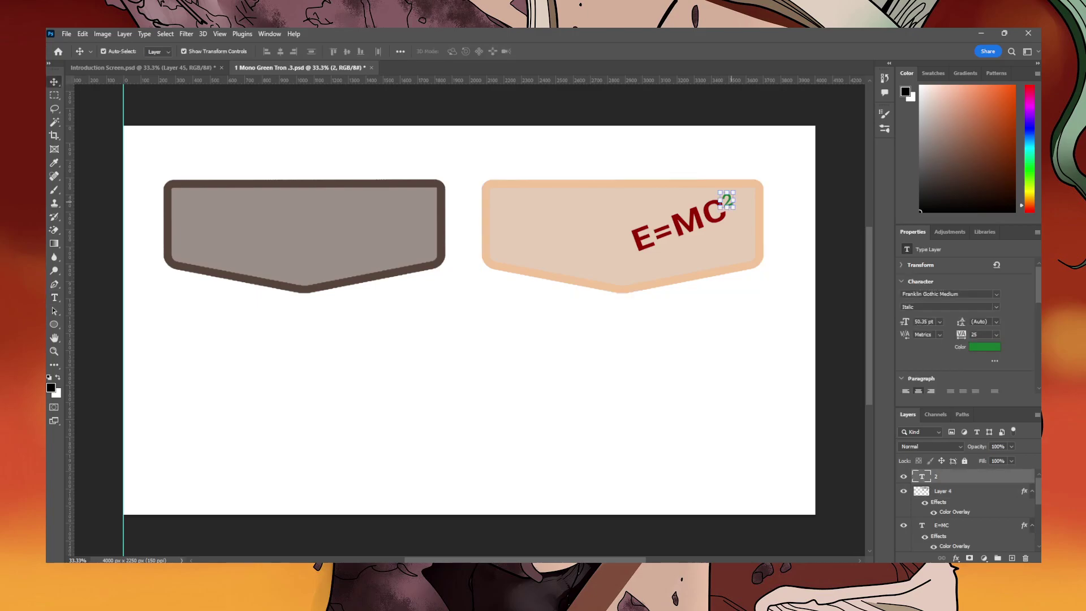
pyautogui.press('Up')
pyautogui.press('Right')
pyautogui.press('Right')
pyautogui.moveTo(712, 185); pyautogui.dragTo(736, 181)
pyautogui.press('Return')
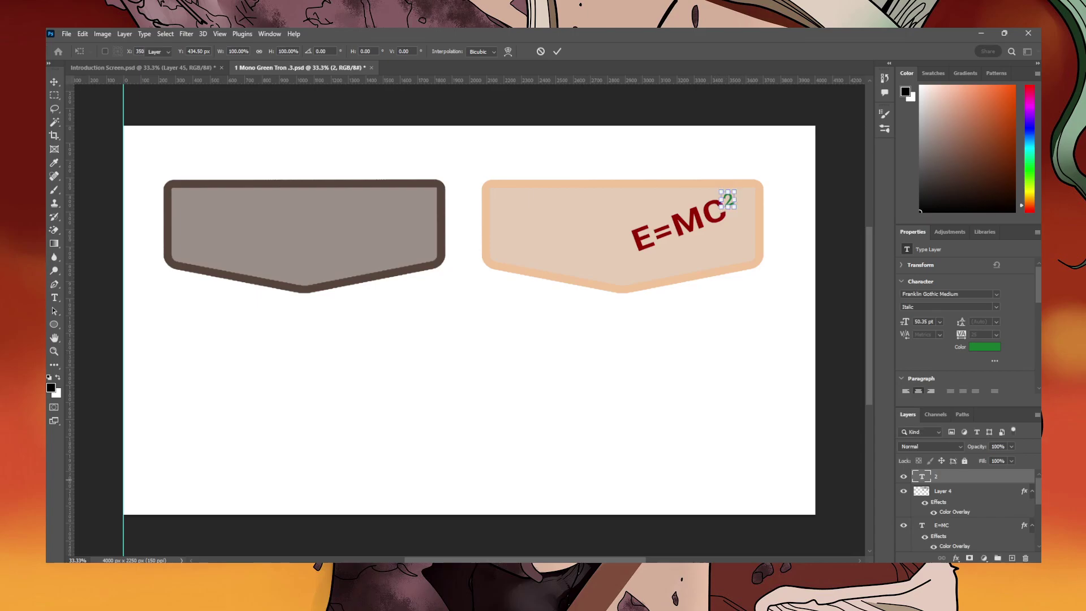
# Give the superscript "2" the same dark red color overlay as E=MC.
pyautogui.doubleClick(975, 478)
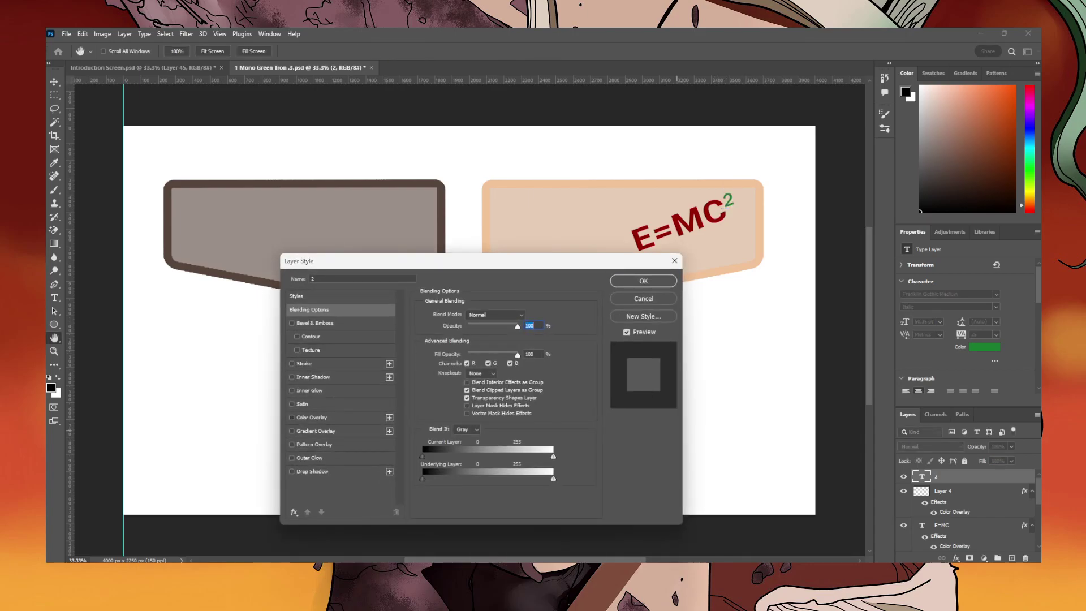
pyautogui.click(292, 418)
pyautogui.press('Return')
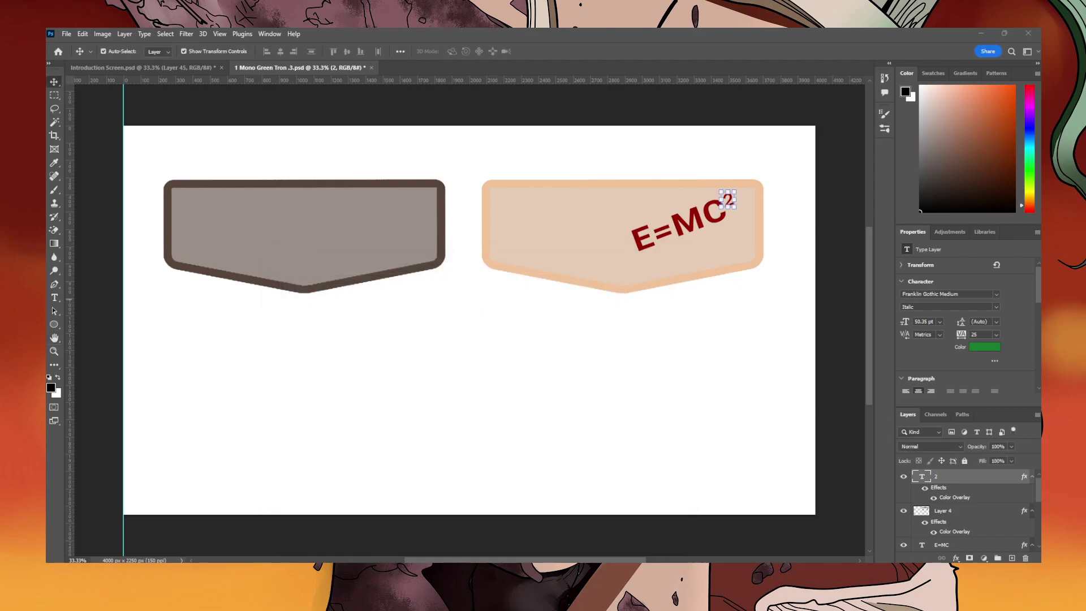
# Create a new layer above the "2" text and set the Brush color to dark brown.
pyautogui.click(1012, 557)
pyautogui.click(55, 190)
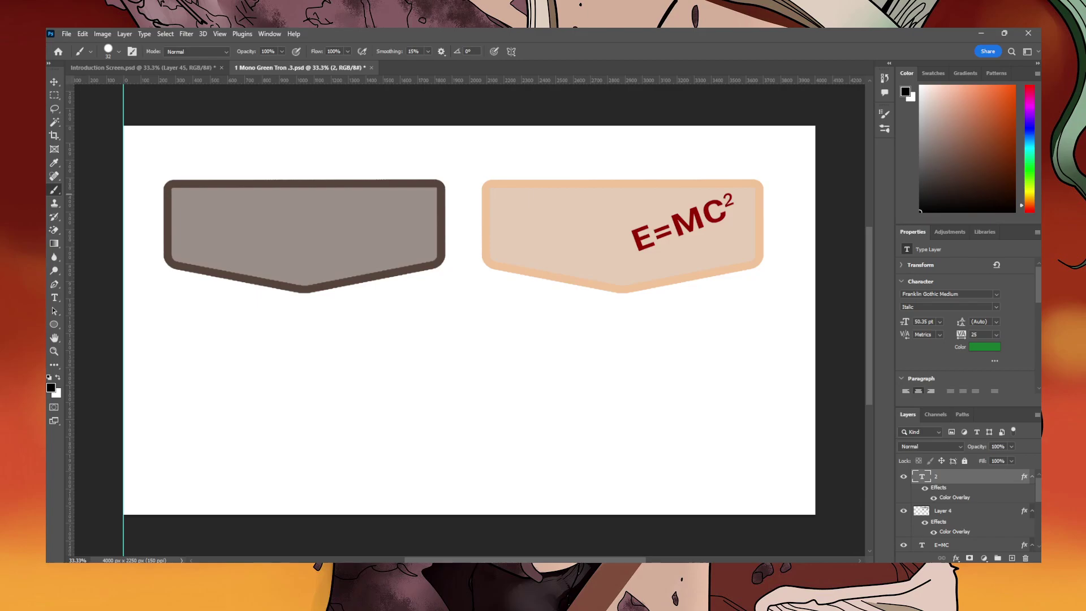
pyautogui.click(971, 141)
pyautogui.click(991, 183)
pyautogui.click(1012, 558)
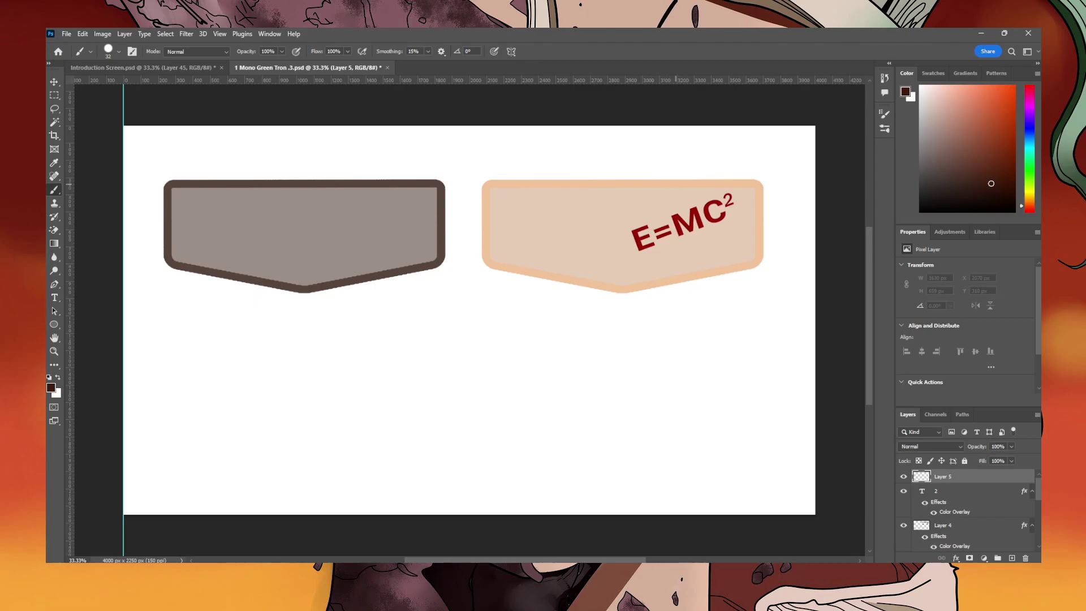
# Below Layer 4, paint a brown angular line from the beige badge's upper border around E=MC to its bottom tip, erasing the overshoot.
pyautogui.moveTo(675, 184); pyautogui.dragTo(682, 198)
pyautogui.moveTo(956, 476)
pyautogui.mouseDown()
pyautogui.moveTo(955, 557)
pyautogui.moveTo(956, 512)
pyautogui.moveTo(942, 514)
pyautogui.mouseUp()
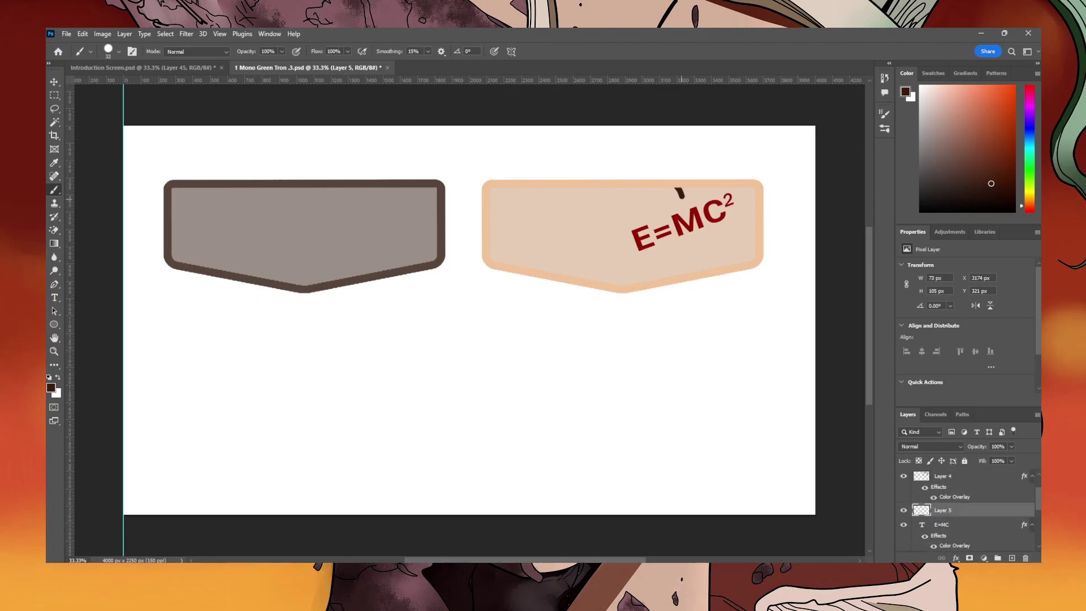
pyautogui.moveTo(682, 197)
pyautogui.mouseDown()
pyautogui.moveTo(586, 222)
pyautogui.moveTo(621, 284)
pyautogui.mouseUp()
pyautogui.press('e')
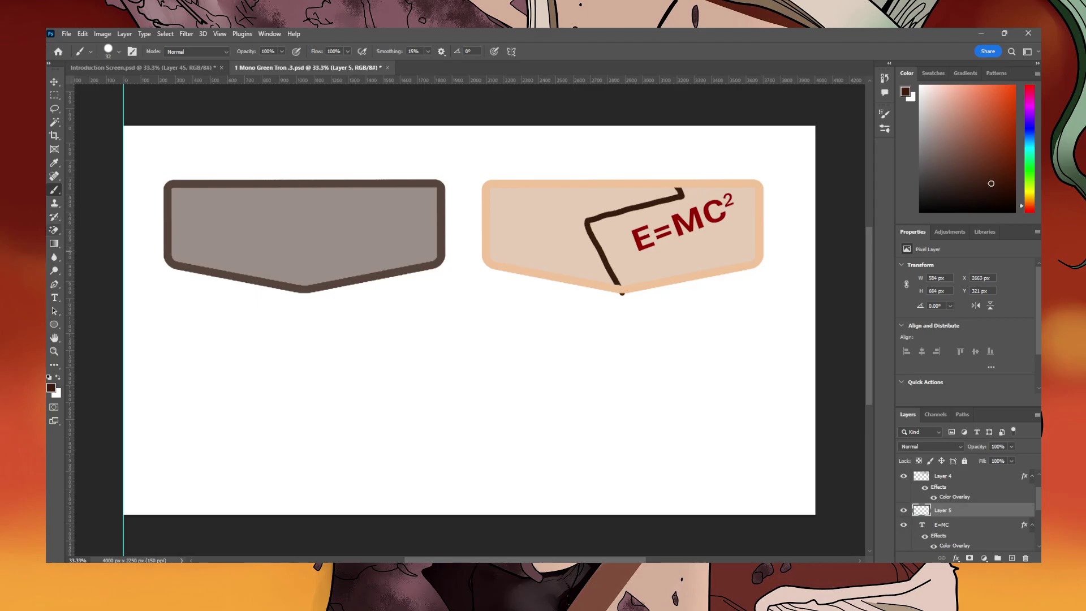
pyautogui.hotkey('shift', 'e')
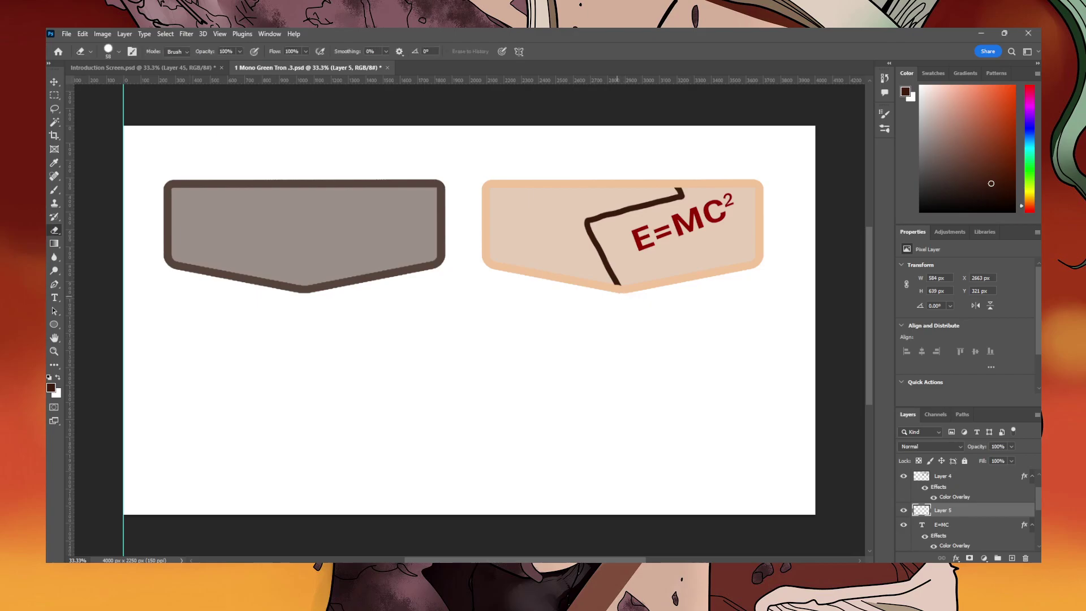
pyautogui.press('v')
# Paint a small brown box around the line's lower segment and erase the line inside it.
pyautogui.press('b')
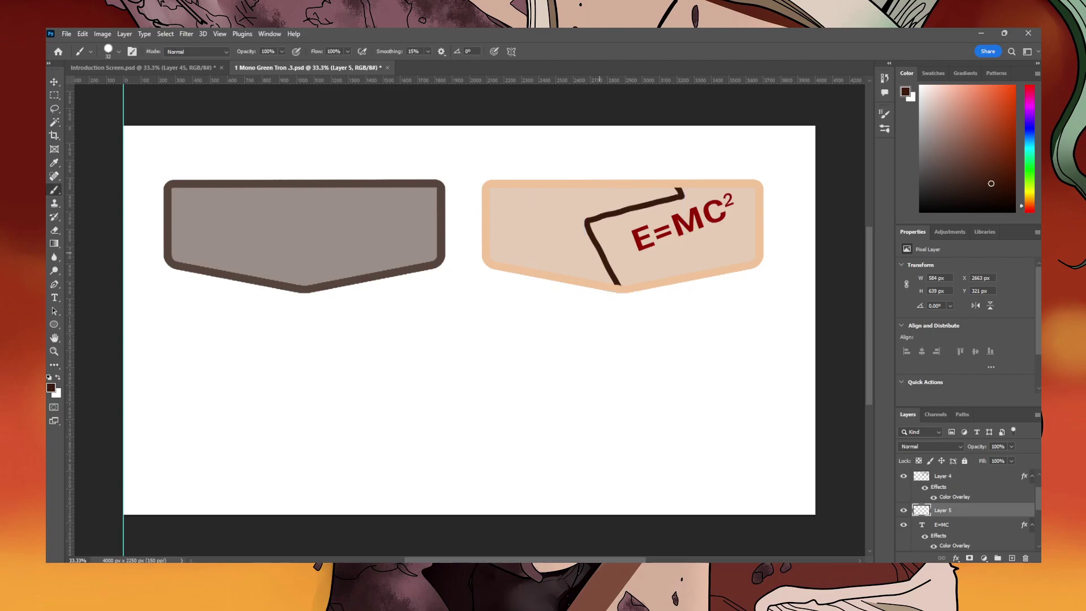
pyautogui.moveTo(594, 247)
pyautogui.mouseDown()
pyautogui.moveTo(572, 252)
pyautogui.moveTo(597, 270)
pyautogui.moveTo(635, 264)
pyautogui.moveTo(622, 245)
pyautogui.moveTo(599, 243)
pyautogui.mouseUp()
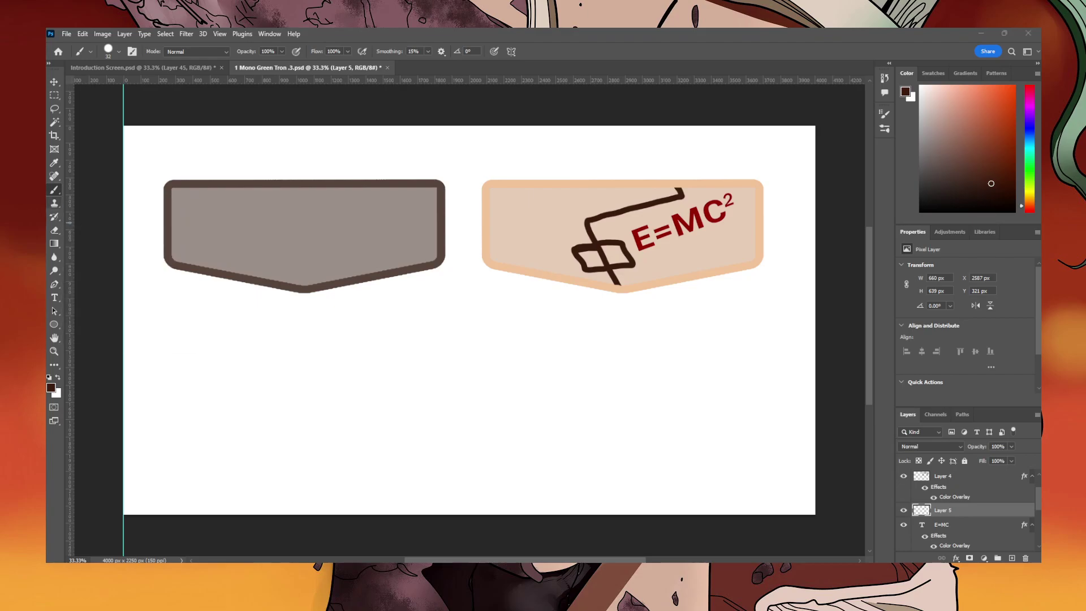
pyautogui.click(54, 231)
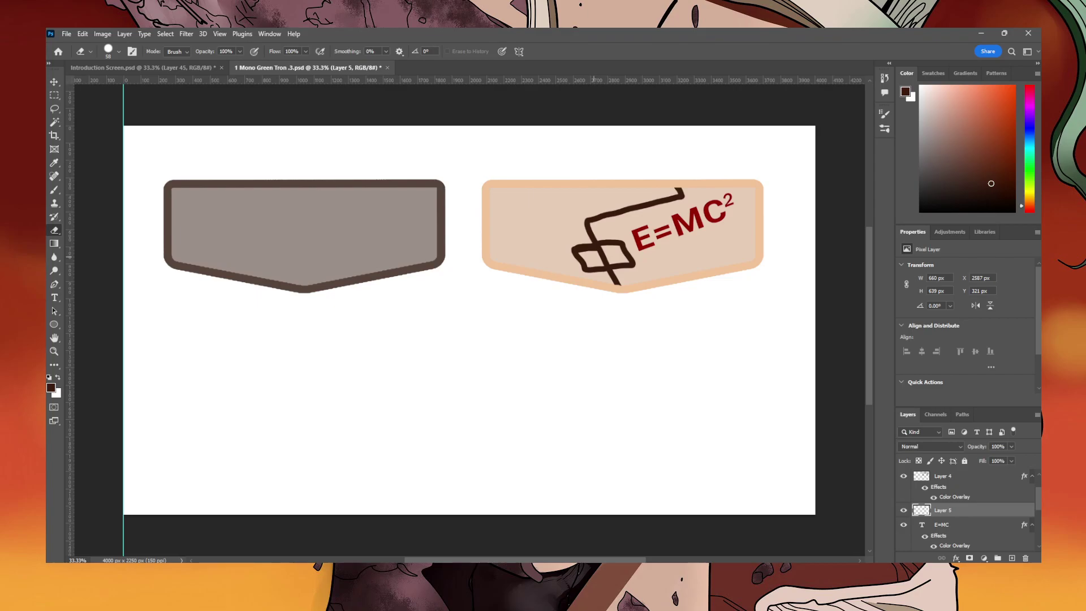
pyautogui.moveTo(593, 255); pyautogui.dragTo(605, 254)
pyautogui.hotkey('ctrl', 'z')
pyautogui.moveTo(606, 248)
pyautogui.mouseDown()
pyautogui.moveTo(593, 255)
pyautogui.moveTo(604, 249)
pyautogui.mouseUp()
pyautogui.hotkey('ctrl', 'z')
pyautogui.press('b')
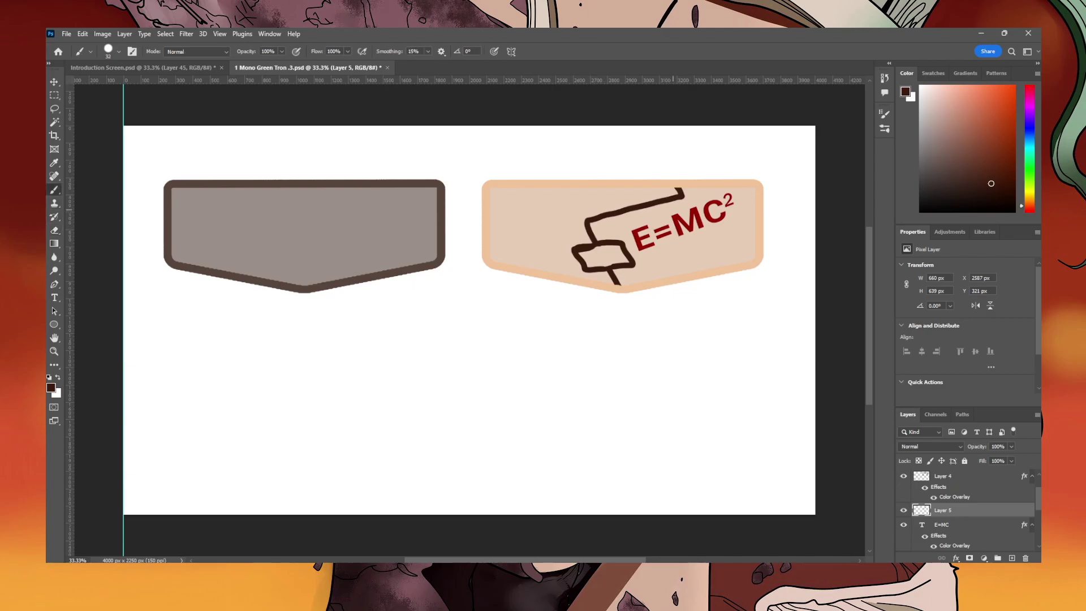
# Paint a short diagonal end stroke and several cross ticks along the brown line above E=MC.
pyautogui.moveTo(682, 194)
pyautogui.mouseDown()
pyautogui.moveTo(692, 202)
pyautogui.moveTo(653, 209)
pyautogui.mouseUp()
pyautogui.click(643, 212)
pyautogui.click(628, 216)
# Create a new layer between E=MC and Layer 2 and set the Brush color to pale green.
pyautogui.press('v')
pyautogui.hotkey('alt', ']')
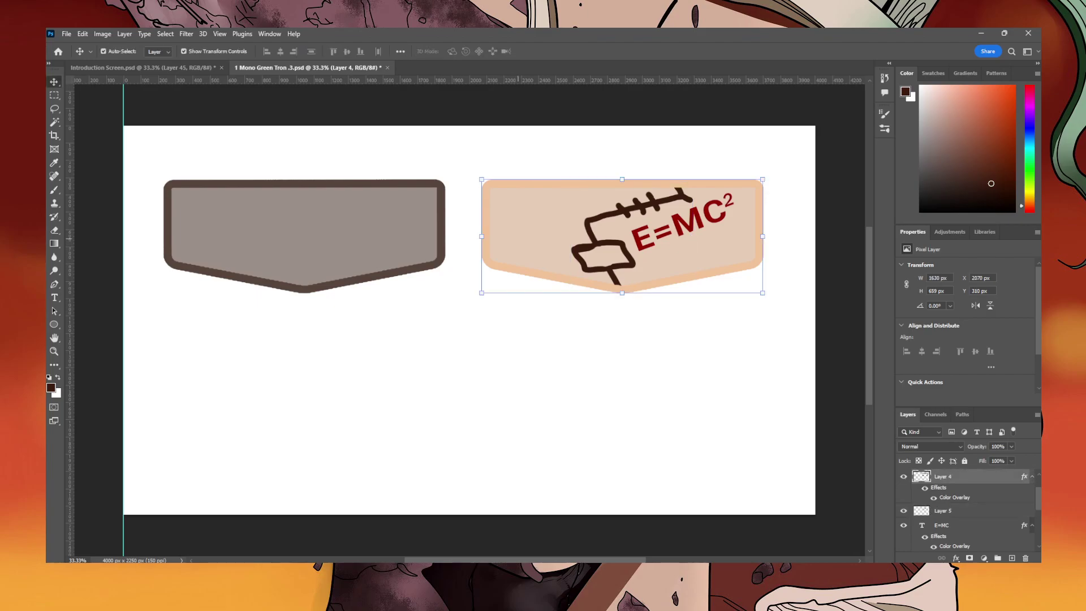
pyautogui.hotkey('alt', '[')
pyautogui.hotkey('alt', '[')
pyautogui.hotkey('alt', '[')
pyautogui.click(1011, 558)
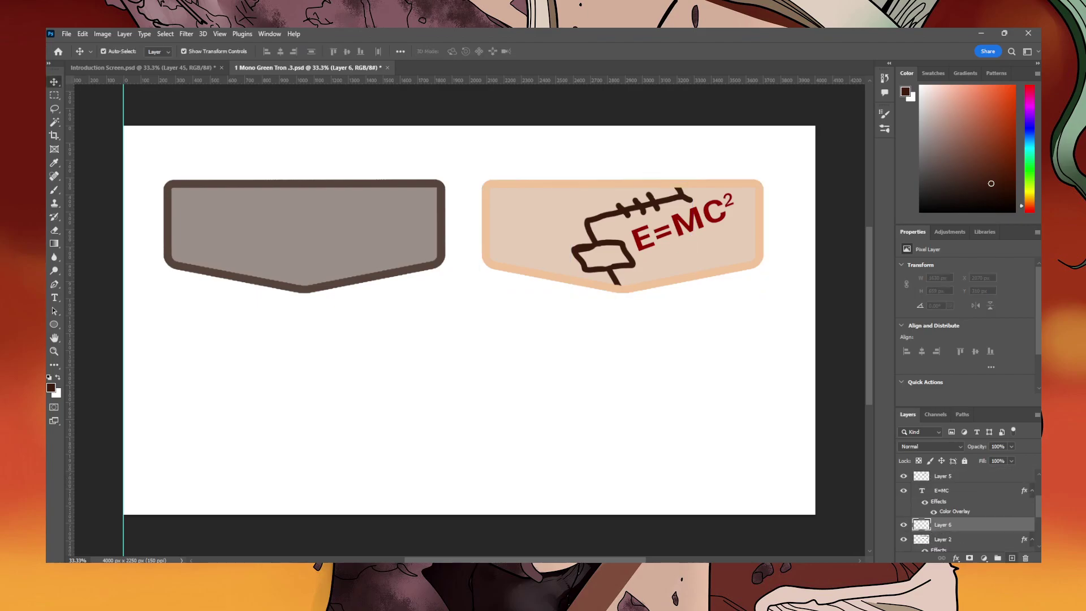
pyautogui.click(1030, 175)
pyautogui.moveTo(1029, 175); pyautogui.dragTo(1029, 166)
pyautogui.moveTo(963, 120); pyautogui.dragTo(942, 92)
pyautogui.click(55, 190)
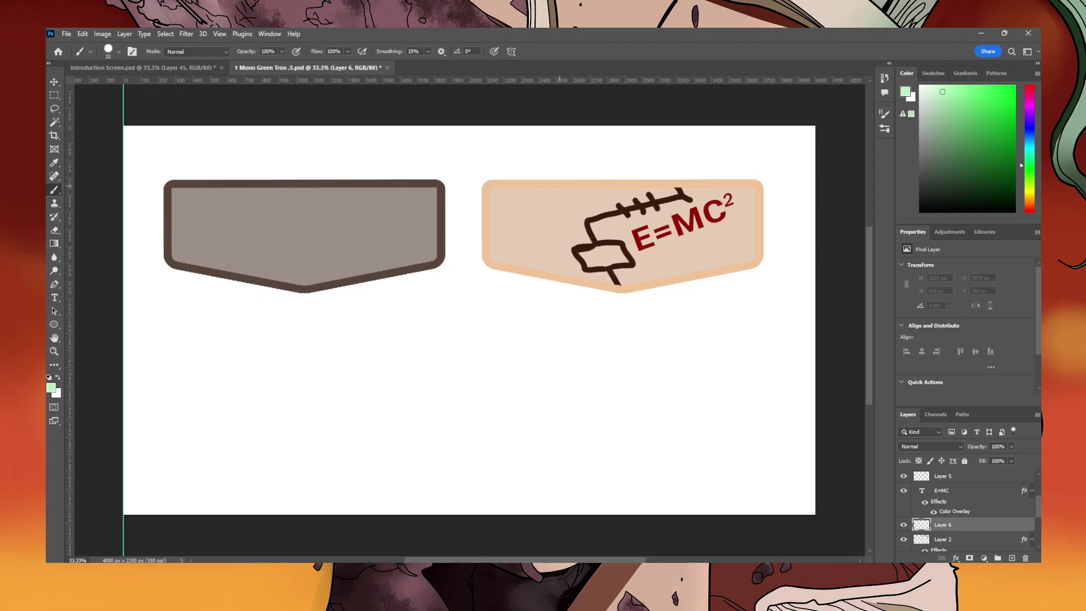
# Try painting a tapered pale green patch and a small dot in the beige badge's left half.
pyautogui.moveTo(560, 189)
pyautogui.mouseDown()
pyautogui.moveTo(539, 233)
pyautogui.moveTo(557, 192)
pyautogui.moveTo(536, 225)
pyautogui.moveTo(544, 198)
pyautogui.moveTo(538, 247)
pyautogui.moveTo(561, 195)
pyautogui.moveTo(535, 217)
pyautogui.mouseUp()
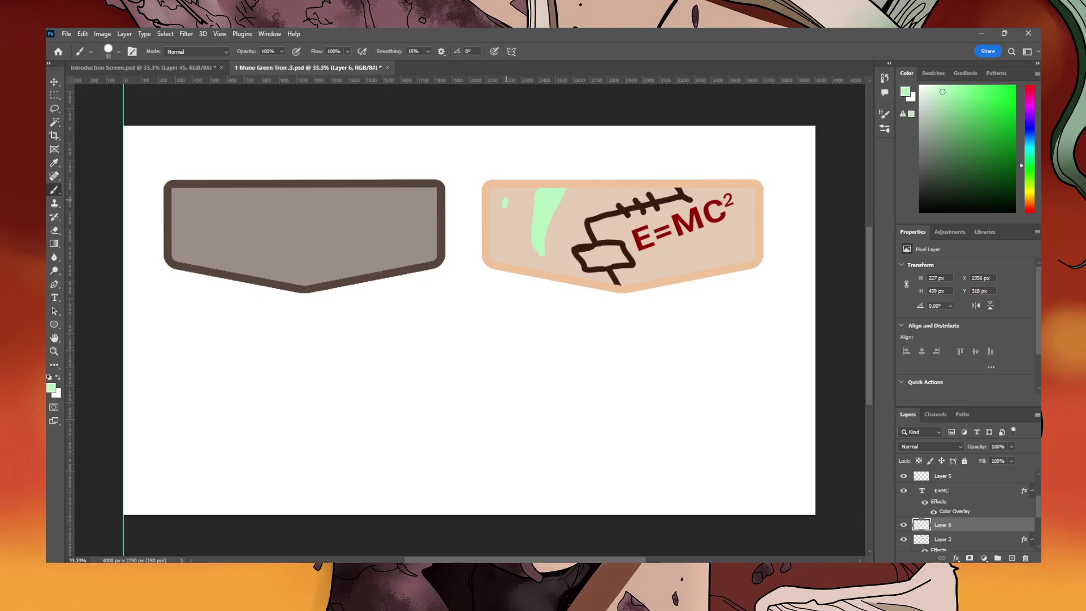
pyautogui.hotkey('ctrl', 'z')
pyautogui.hotkey('ctrl', 'z')
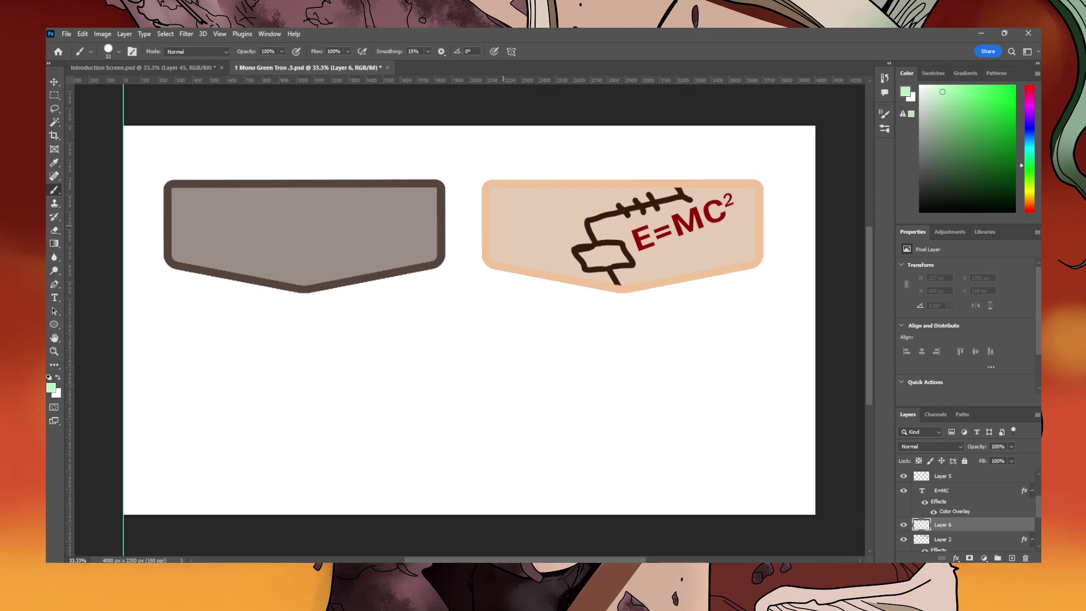
# Paint a pale green hooked curve about 370 px wide in the beige badge's upper-left corner and erase its overshoot past the border.
pyautogui.moveTo(498, 212)
pyautogui.mouseDown()
pyautogui.moveTo(508, 234)
pyautogui.moveTo(556, 181)
pyautogui.mouseUp()
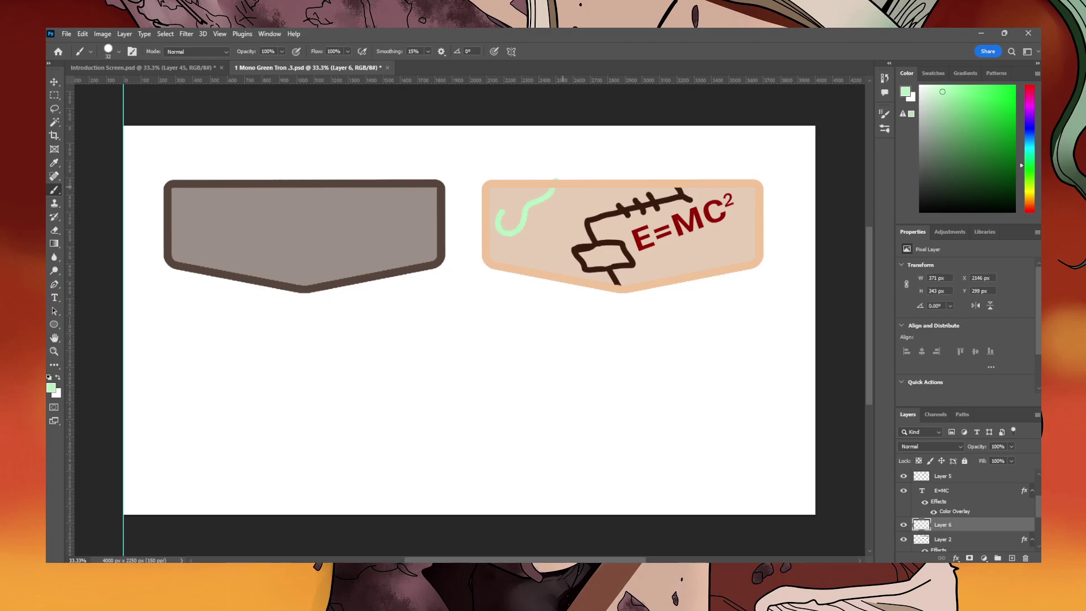
pyautogui.press('e')
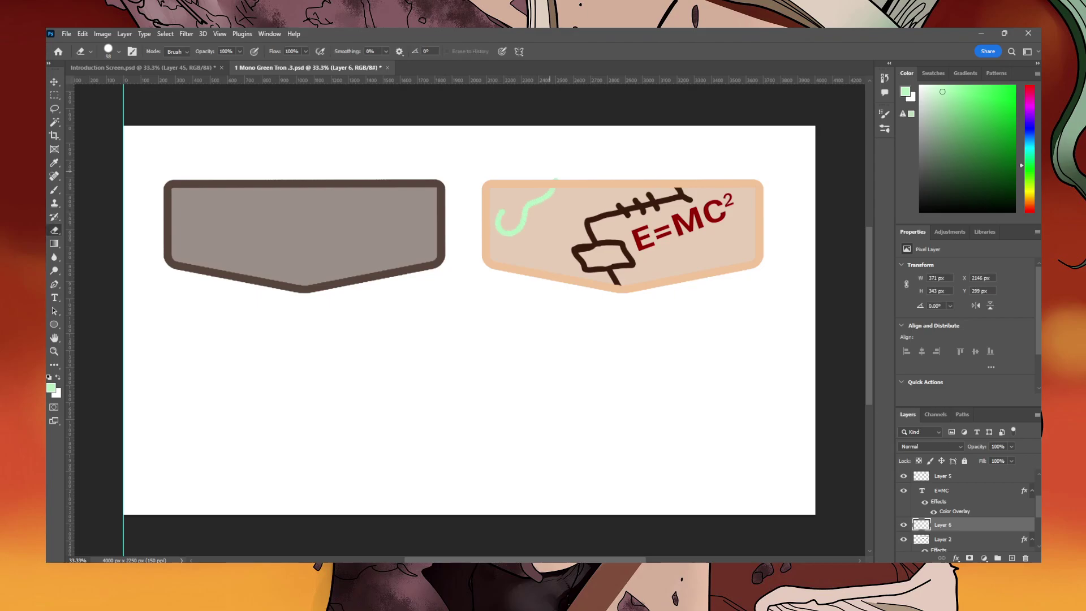
pyautogui.press('b')
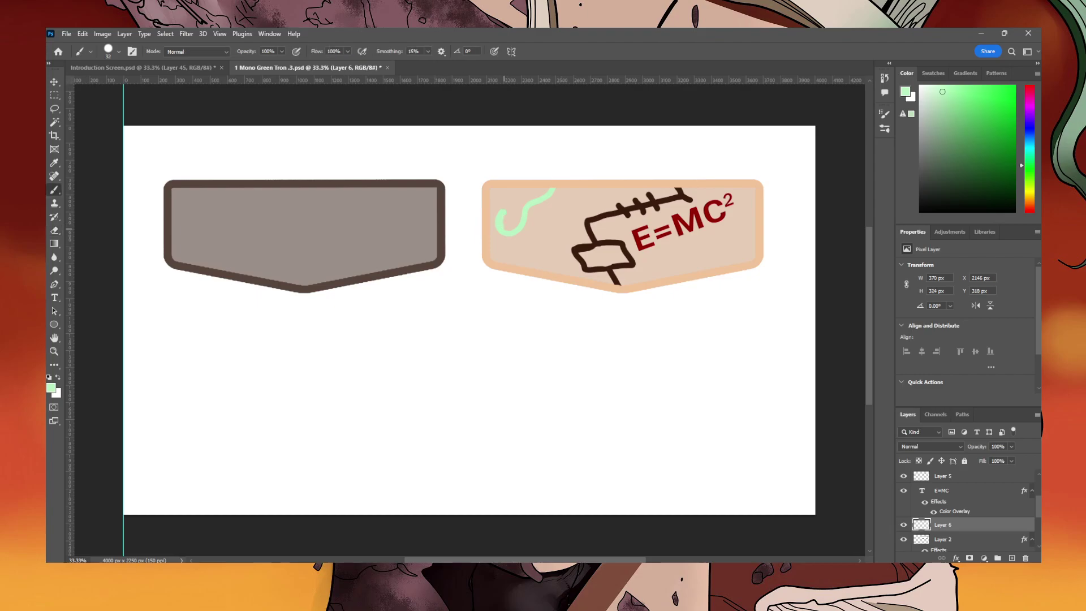
# Thicken the pale green hooked curve, shade its lower edge in darker green to about 494 px wide, and trim its tip.
pyautogui.moveTo(528, 198); pyautogui.dragTo(544, 193)
pyautogui.click(954, 127)
pyautogui.moveTo(558, 188)
pyautogui.mouseDown()
pyautogui.moveTo(510, 234)
pyautogui.moveTo(577, 188)
pyautogui.mouseUp()
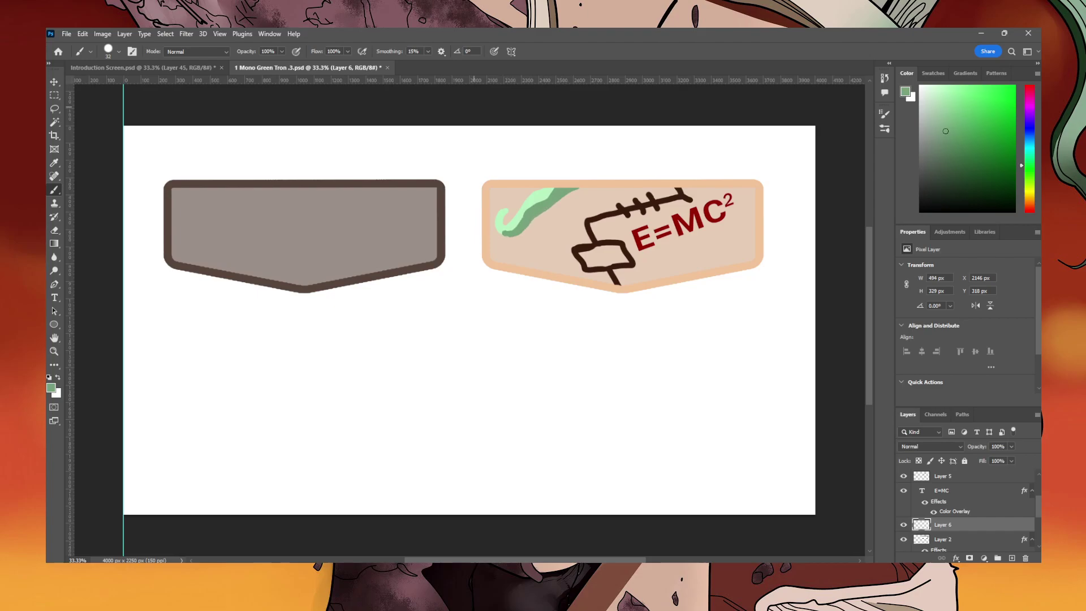
pyautogui.press('v')
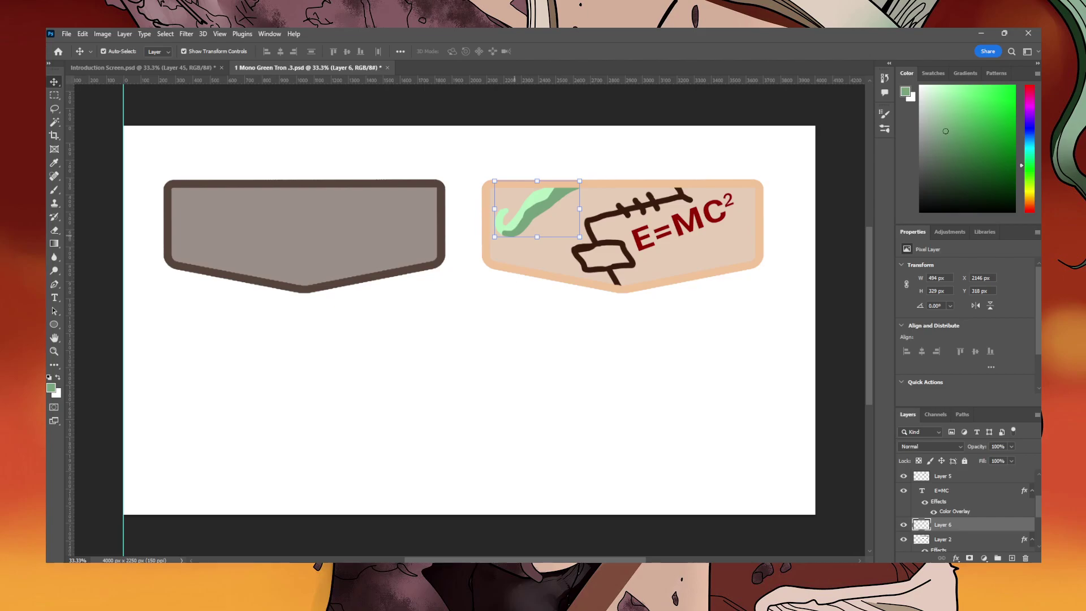
pyautogui.press('e')
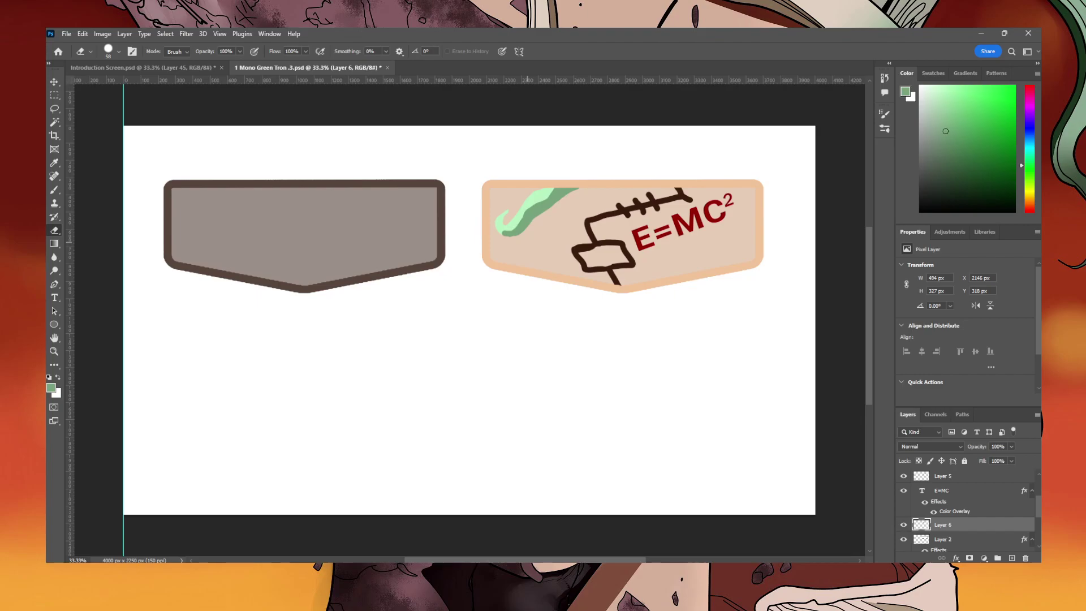
pyautogui.press('v')
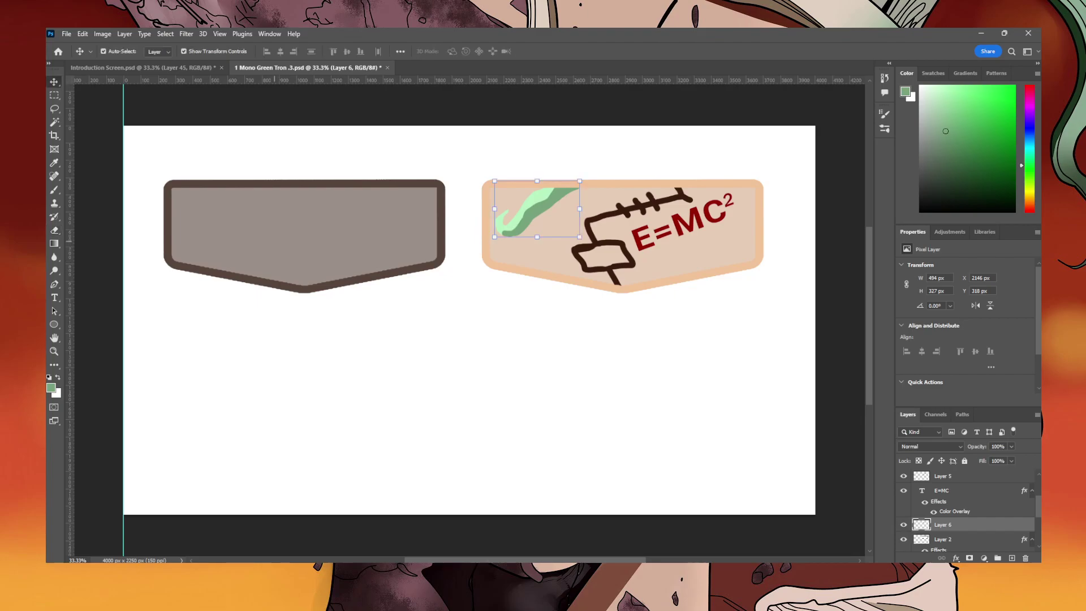
# Show Layer 7's emblem and scale it down to fit inside the brown box on the beige badge.
pyautogui.click(274, 241)
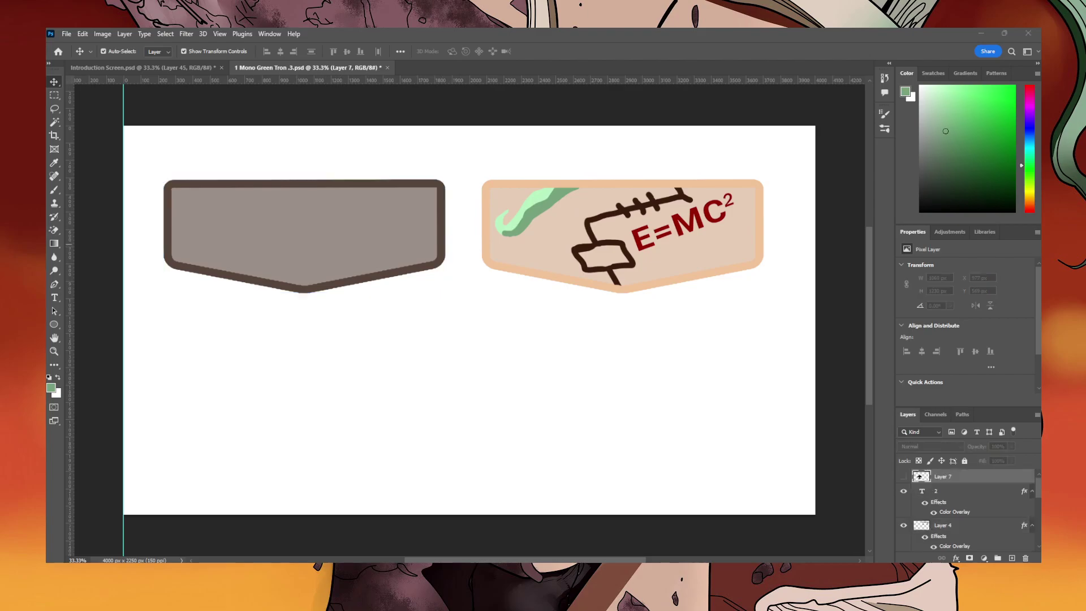
pyautogui.click(903, 476)
pyautogui.hotkey('ctrl', 't')
pyautogui.moveTo(477, 436)
pyautogui.mouseDown()
pyautogui.moveTo(432, 359)
pyautogui.moveTo(318, 251)
pyautogui.moveTo(827, 215)
pyautogui.moveTo(651, 266)
pyautogui.moveTo(564, 244)
pyautogui.moveTo(542, 267)
pyautogui.mouseUp()
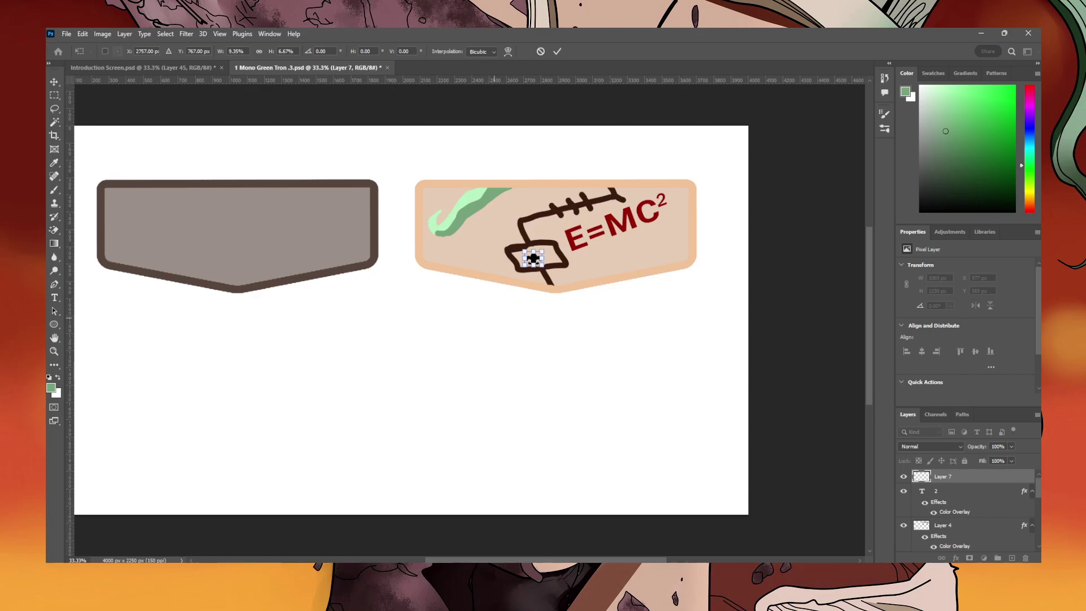
pyautogui.press('Return')
# Adjust the emblem's position so it sits centred inside the brown box.
pyautogui.click(515, 242)
pyautogui.click(533, 260)
pyautogui.moveTo(517, 245)
pyautogui.mouseDown()
pyautogui.moveTo(503, 248)
pyautogui.moveTo(534, 255)
pyautogui.mouseUp()
pyautogui.click(499, 312)
pyautogui.click(499, 312)
pyautogui.click(532, 257)
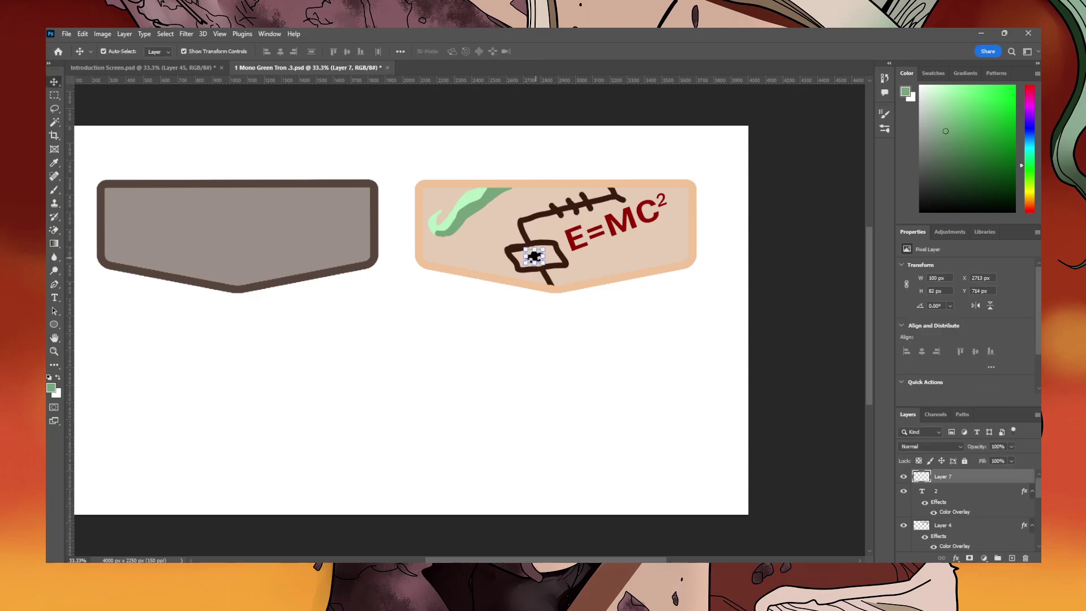
# Add a Color Overlay to the emblem layer using muted tan #b79276.
pyautogui.doubleClick(985, 478)
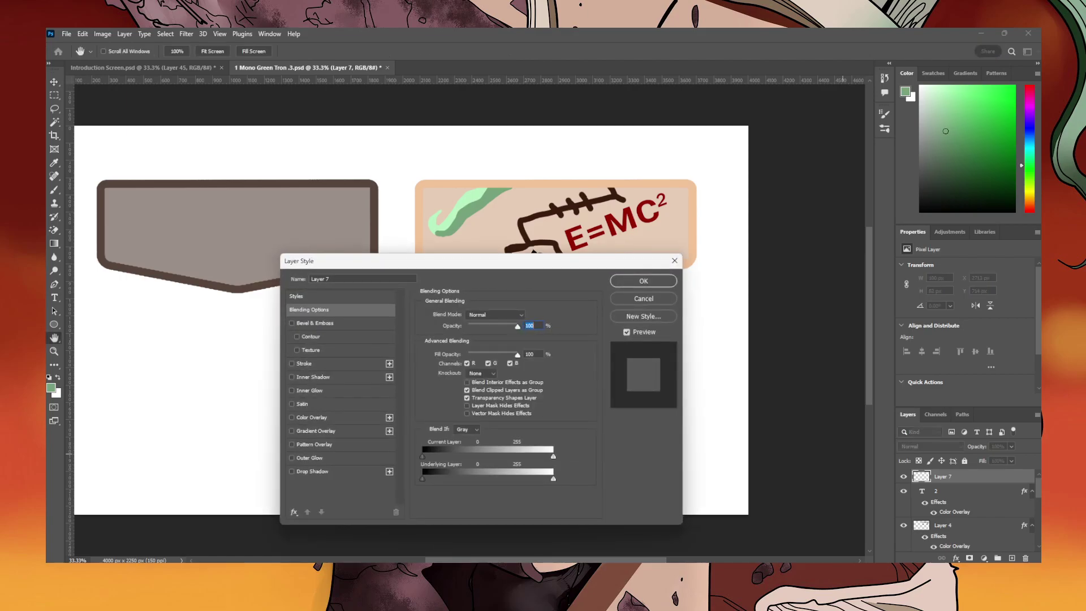
pyautogui.click(292, 417)
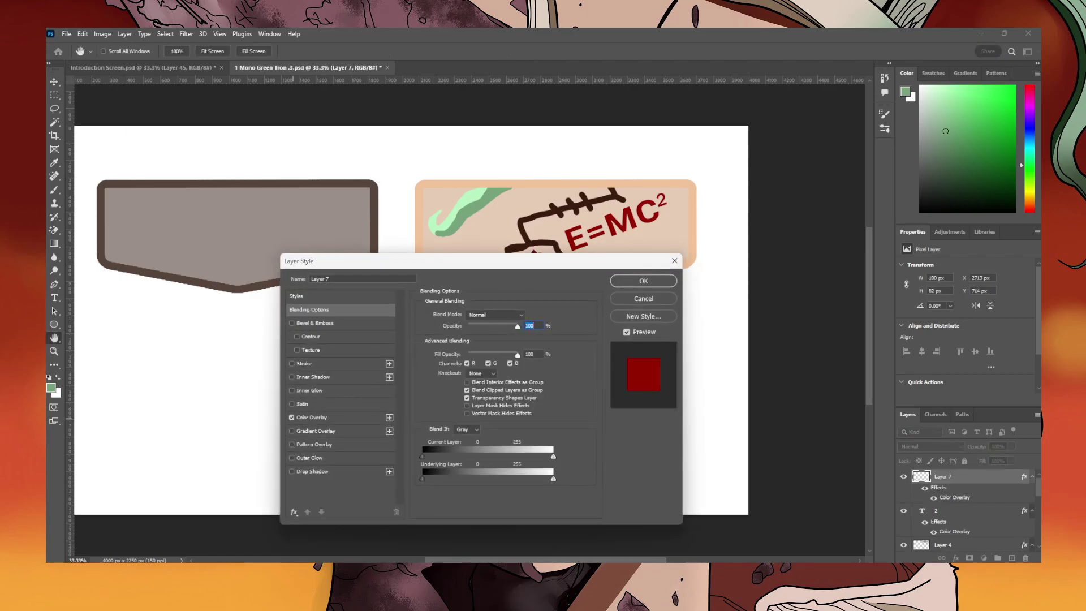
pyautogui.click(312, 417)
pyautogui.moveTo(522, 261); pyautogui.dragTo(331, 256)
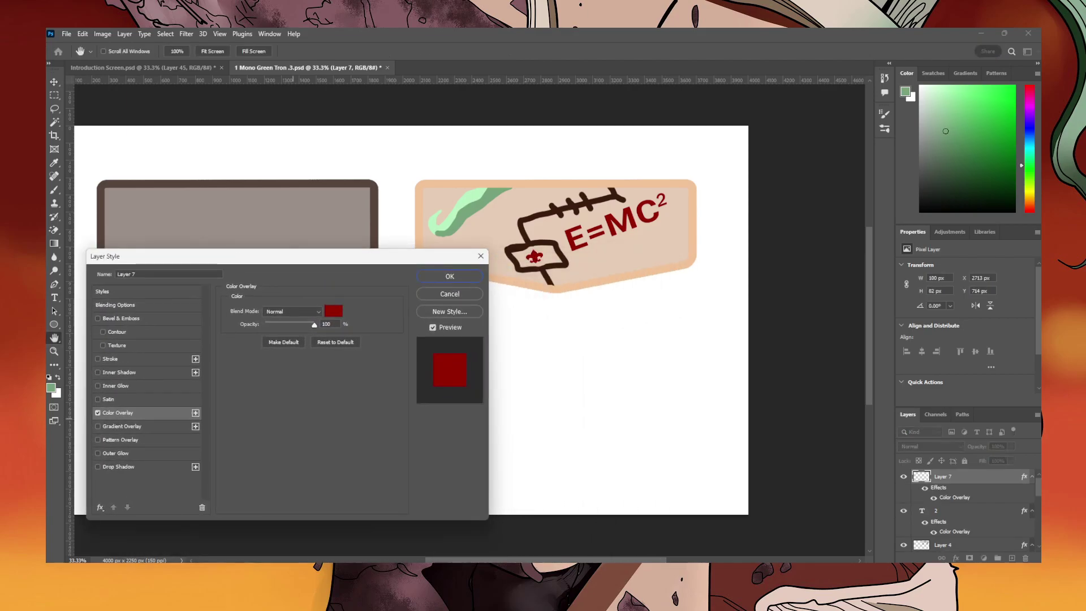
pyautogui.click(333, 310)
pyautogui.write('dd8f56')
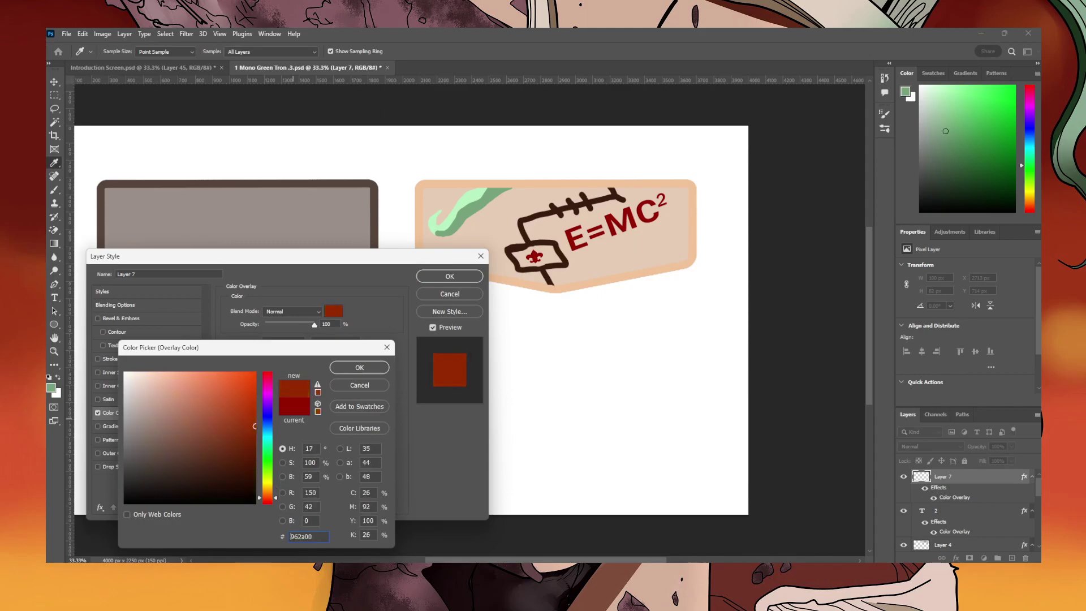
pyautogui.write('c5a48d')
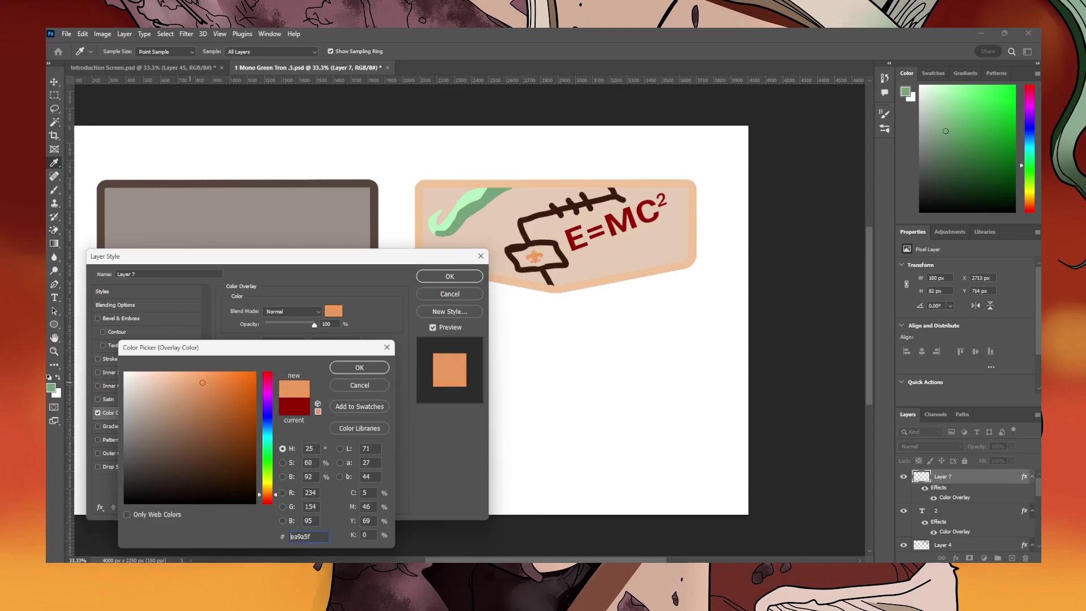
pyautogui.click(171, 409)
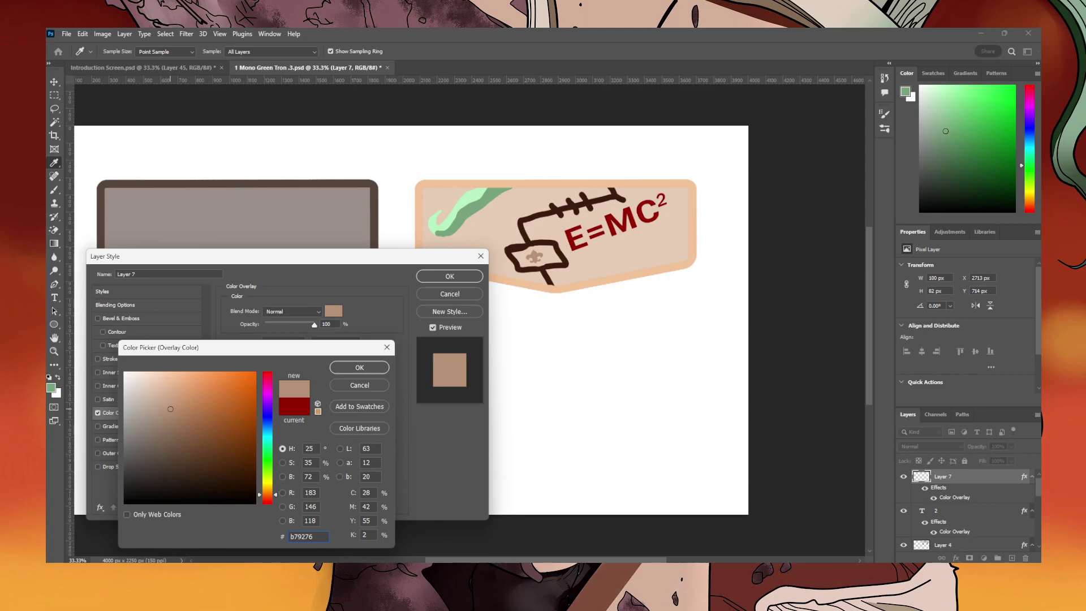
pyautogui.click(360, 367)
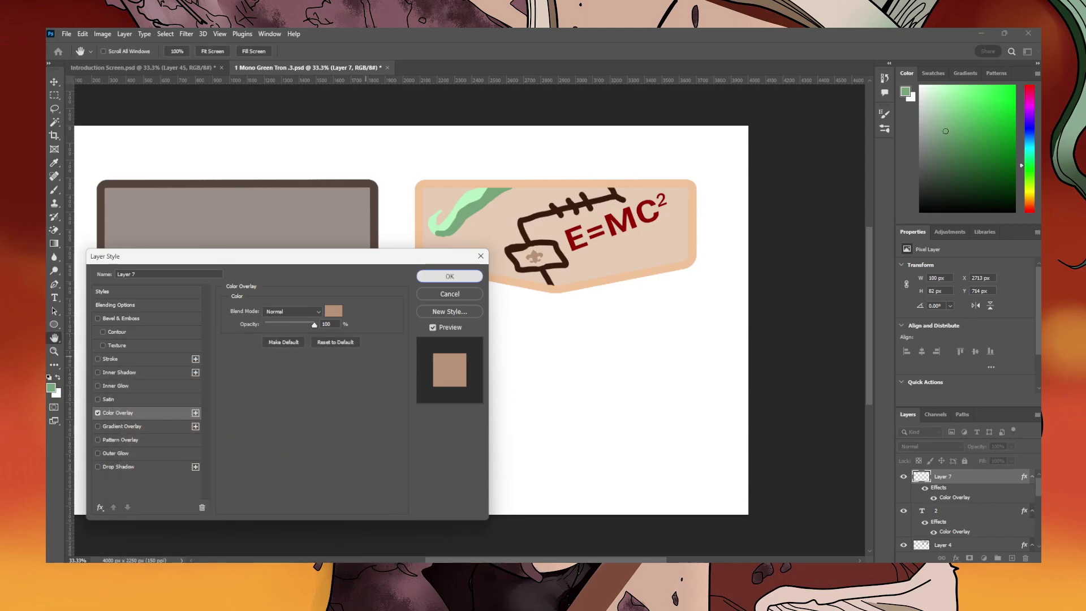
pyautogui.press('Return')
# Enlarge the emblem to about 124 × 94 px and nudge it upward inside the brown box.
pyautogui.hotkey('ctrl', 't')
pyautogui.moveTo(545, 264); pyautogui.dragTo(548, 265)
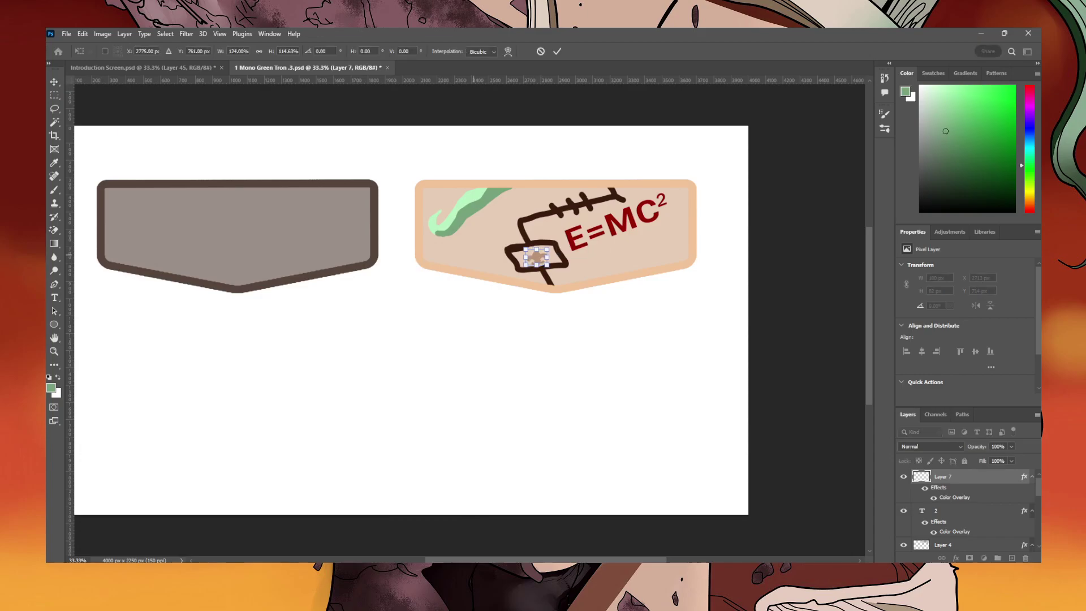
pyautogui.press('Return')
pyautogui.click(490, 304)
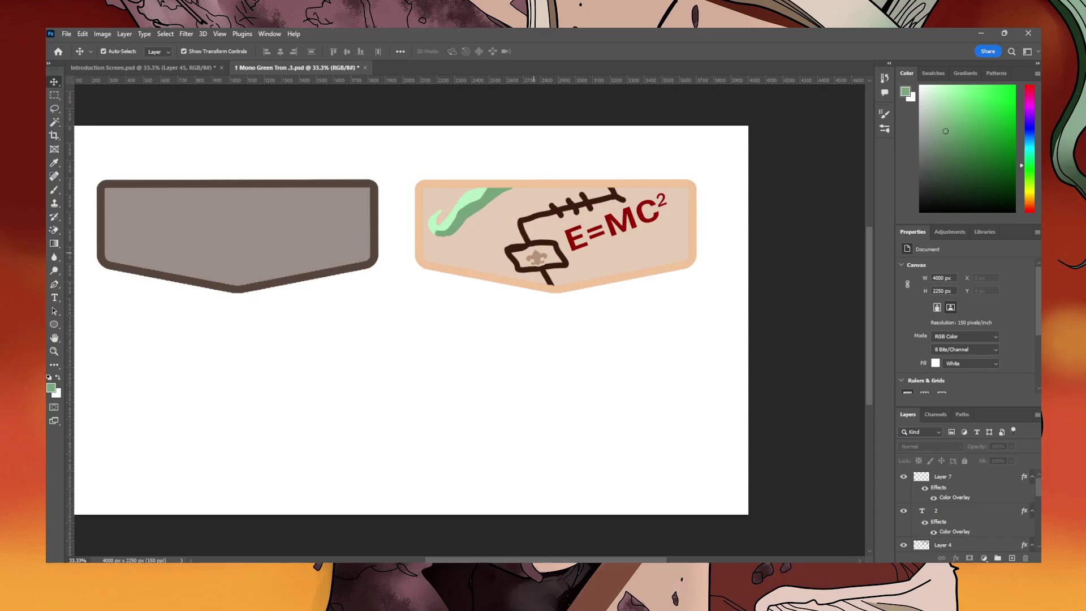
pyautogui.click(535, 254)
pyautogui.press('Up')
pyautogui.press('Up')
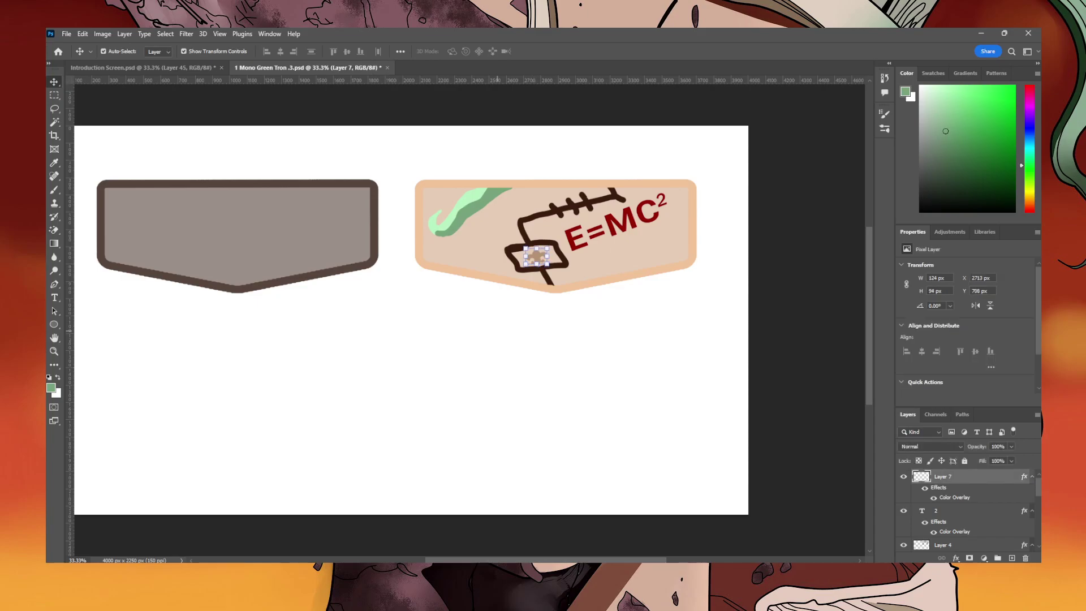
pyautogui.click(481, 351)
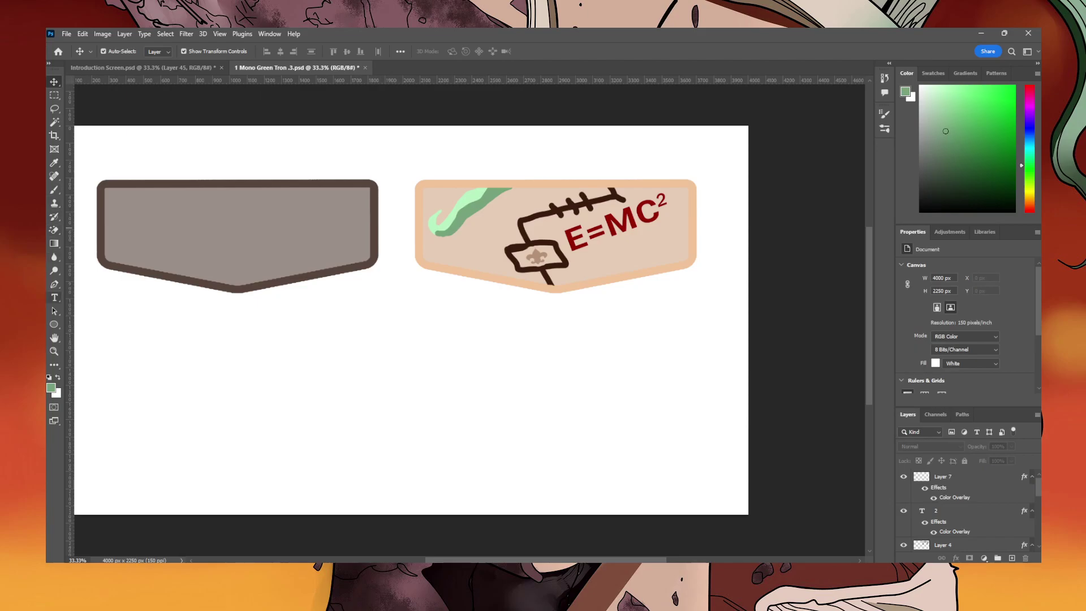
# Start a text line in the white area below the badges and set its font to Arial Black.
pyautogui.click(54, 298)
pyautogui.click(368, 373)
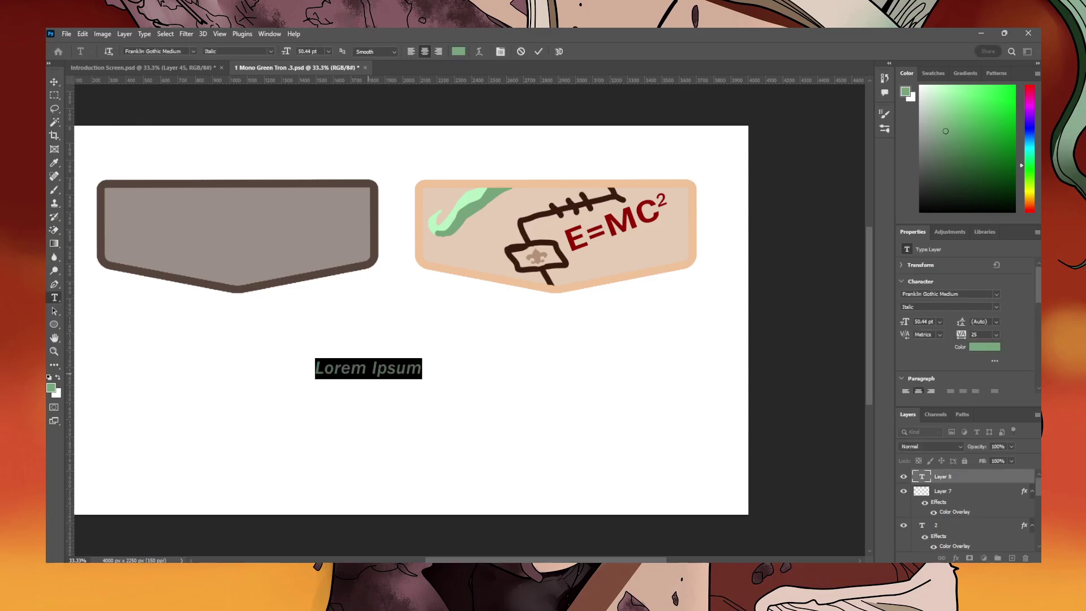
pyautogui.click(180, 51)
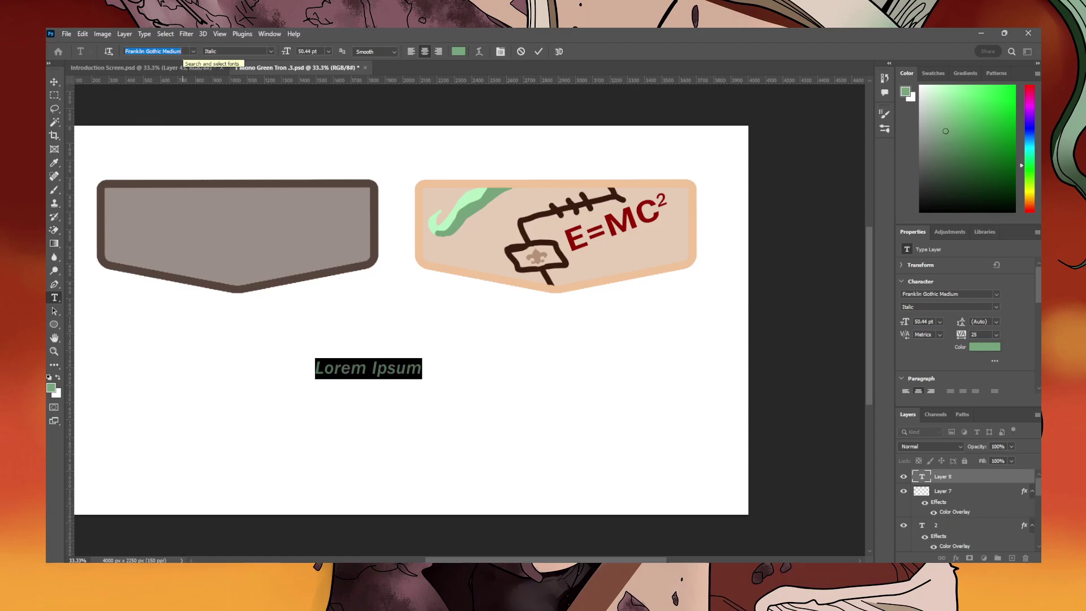
pyautogui.write('ar')
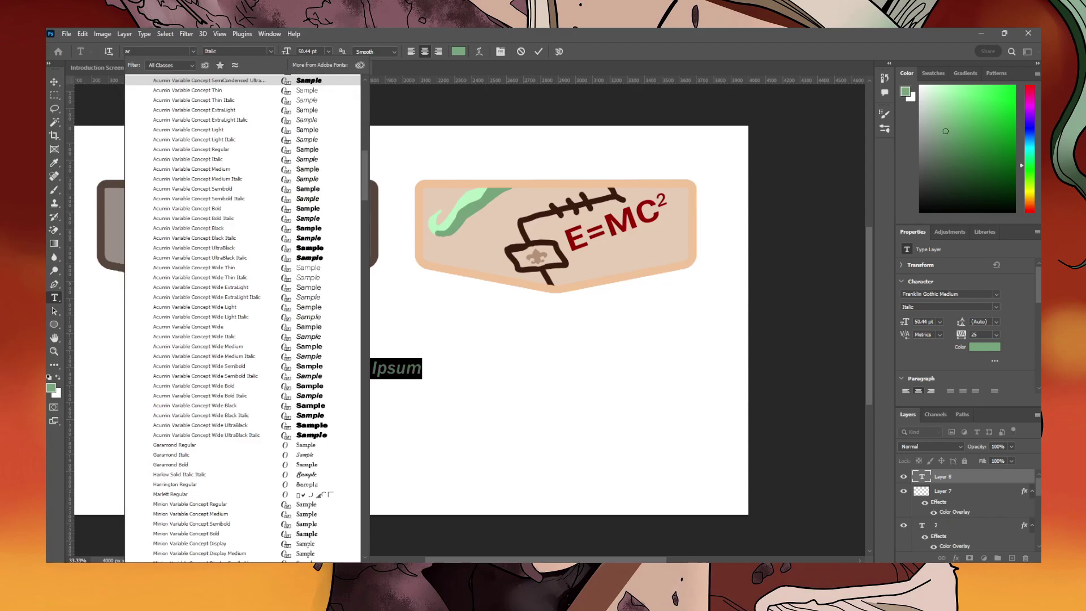
pyautogui.press('Down')
pyautogui.press('Down')
pyautogui.press('Down')
pyautogui.press('Down')
pyautogui.press('Down')
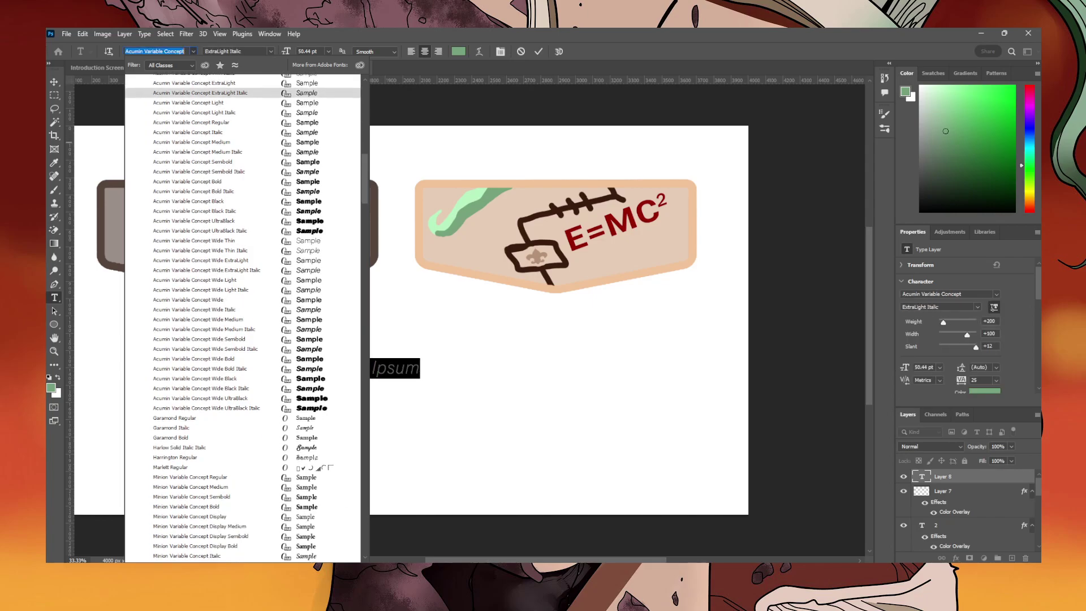
pyautogui.scroll(1, 243, 140)
pyautogui.write('a')
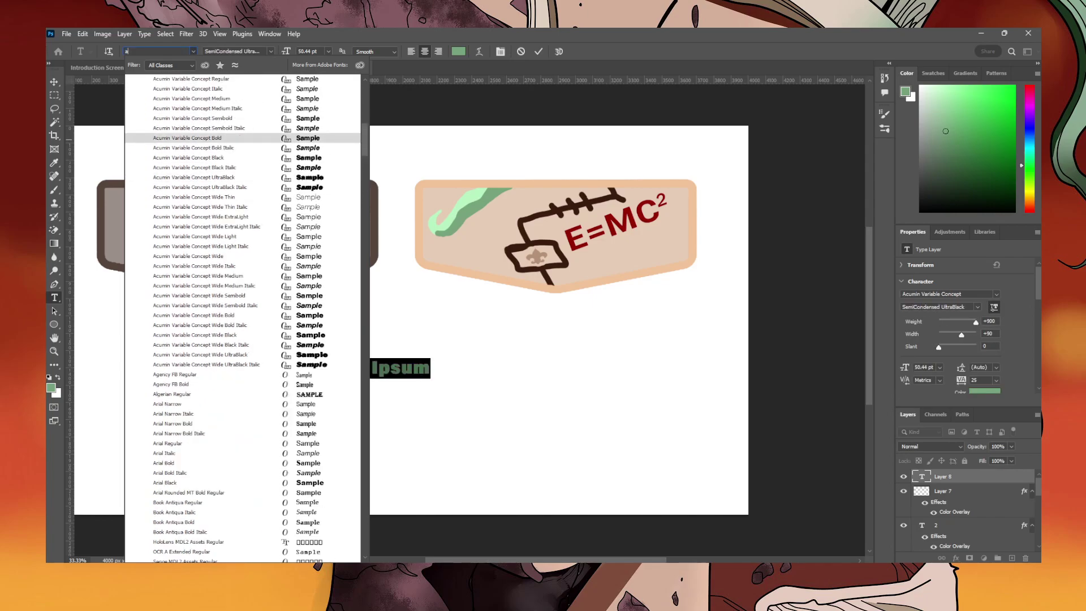
pyautogui.write('r')
pyautogui.press('Up')
pyautogui.press('Up')
pyautogui.press('Up')
pyautogui.press('Up')
pyautogui.press('Up')
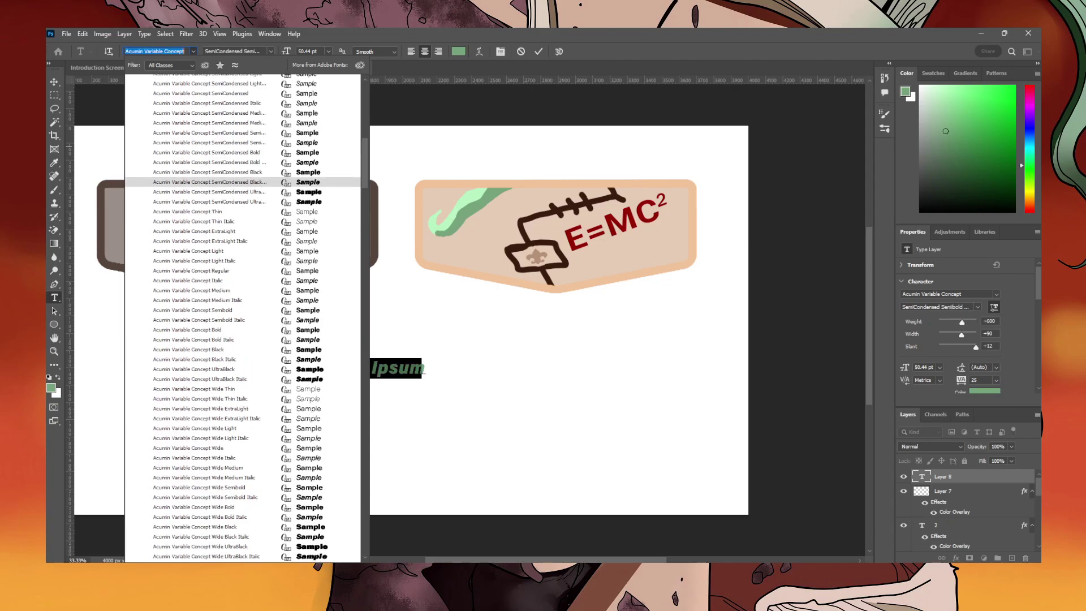
pyautogui.press('Up')
pyautogui.press('Up')
pyautogui.press('Up')
pyautogui.press('Up')
pyautogui.press('Up')
pyautogui.press('Up')
pyautogui.press('Up')
pyautogui.press('Up')
pyautogui.press('Up')
pyautogui.press('Up')
pyautogui.press('Up')
pyautogui.press('Up')
pyautogui.press('Up')
pyautogui.press('Up')
pyautogui.press('Up')
pyautogui.press('Up')
pyautogui.press('Up')
pyautogui.press('Up')
pyautogui.press('Up')
pyautogui.press('Up')
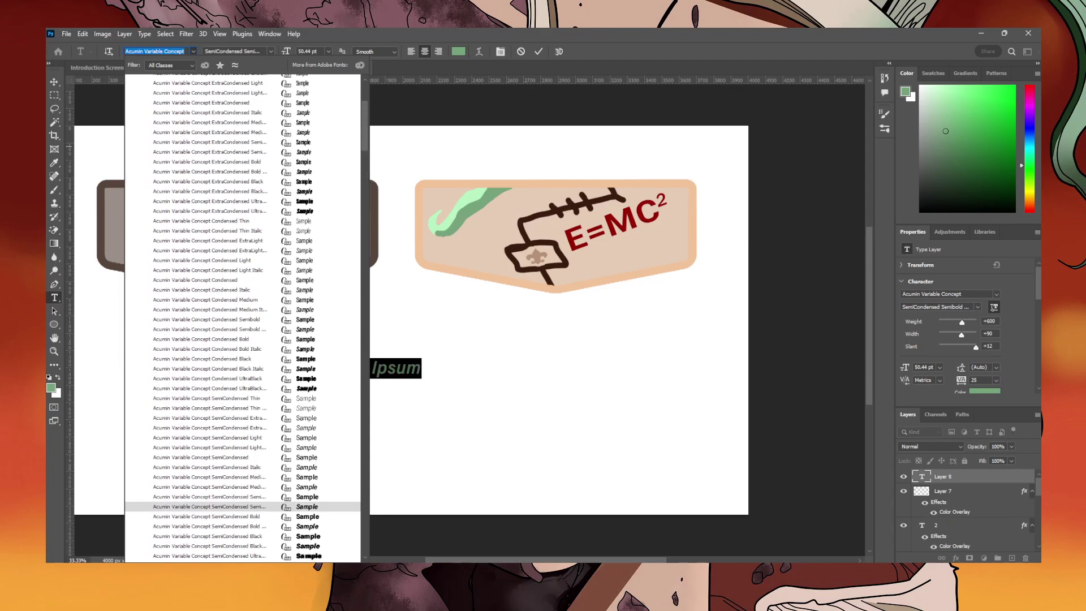
pyautogui.press('Up')
pyautogui.press('Up')
pyautogui.press('Up')
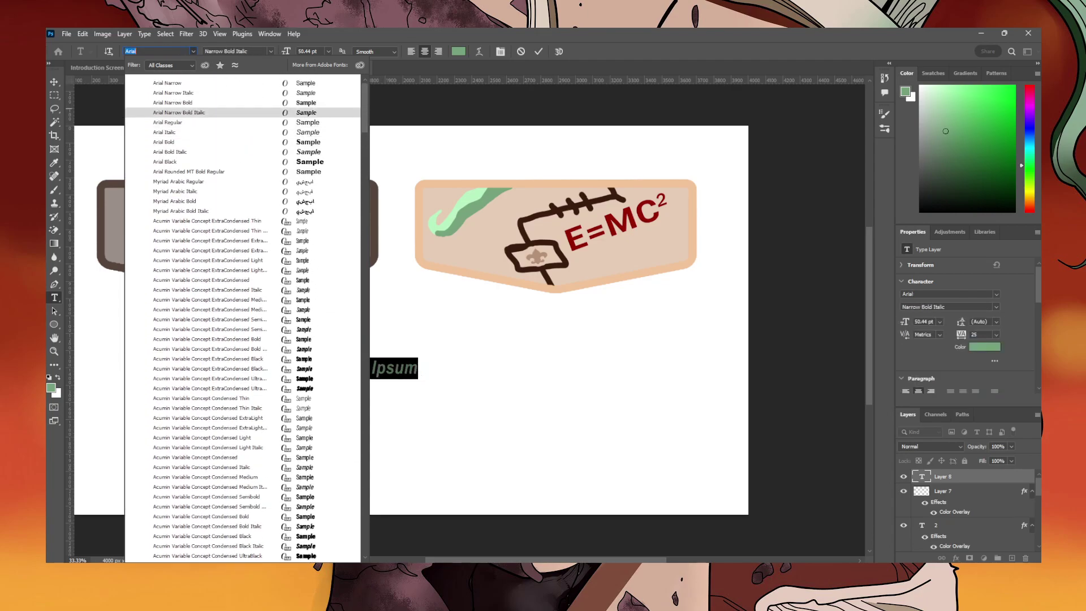
pyautogui.press('Down')
pyautogui.press('Down')
pyautogui.press('Down')
pyautogui.press('Down')
pyautogui.press('Down')
pyautogui.press('Down')
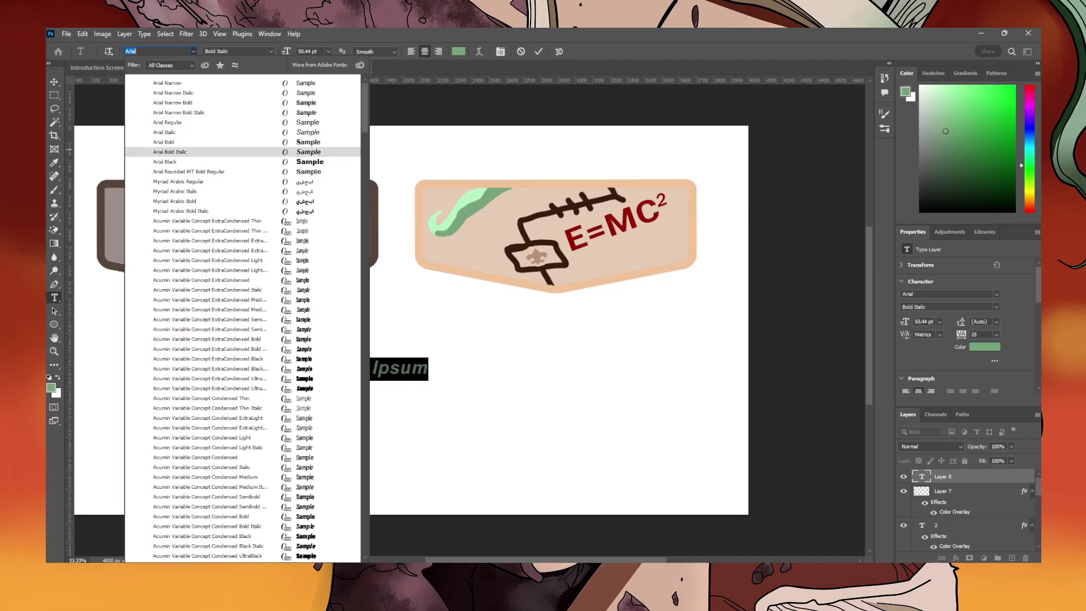
pyautogui.press('Return')
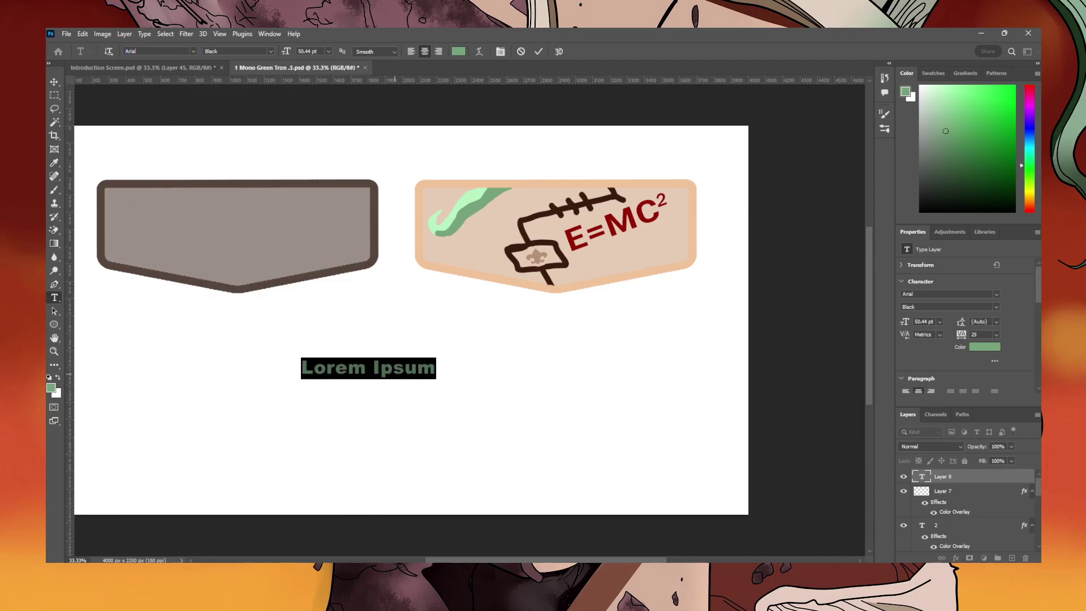
pyautogui.click(383, 371)
pyautogui.moveTo(434, 368); pyautogui.dragTo(259, 364)
pyautogui.write('www')
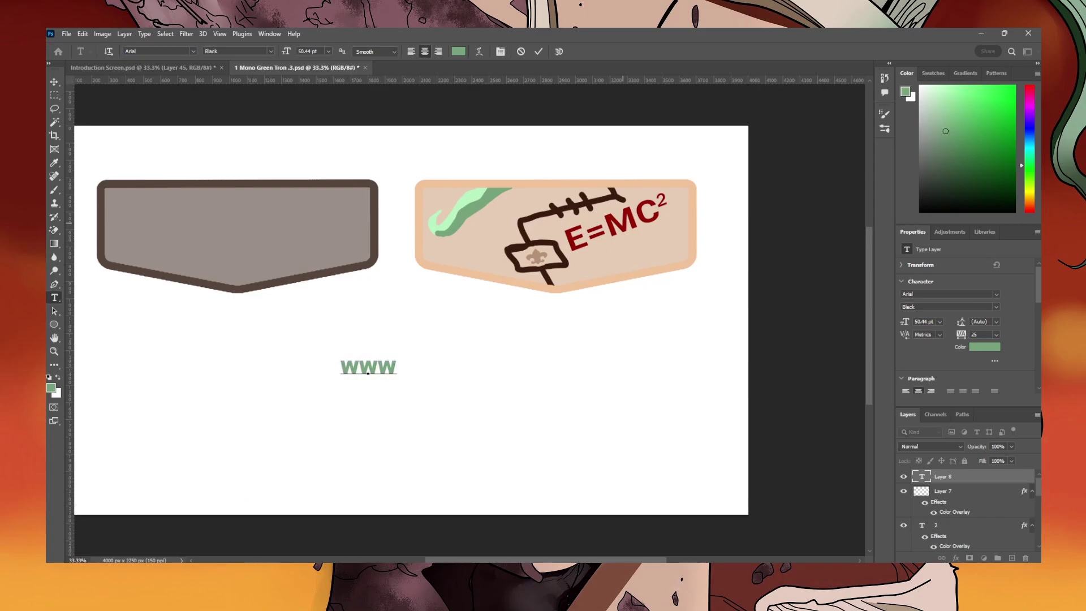
# Apply a tan Color Overlay to the WWW text layer.
pyautogui.doubleClick(984, 477)
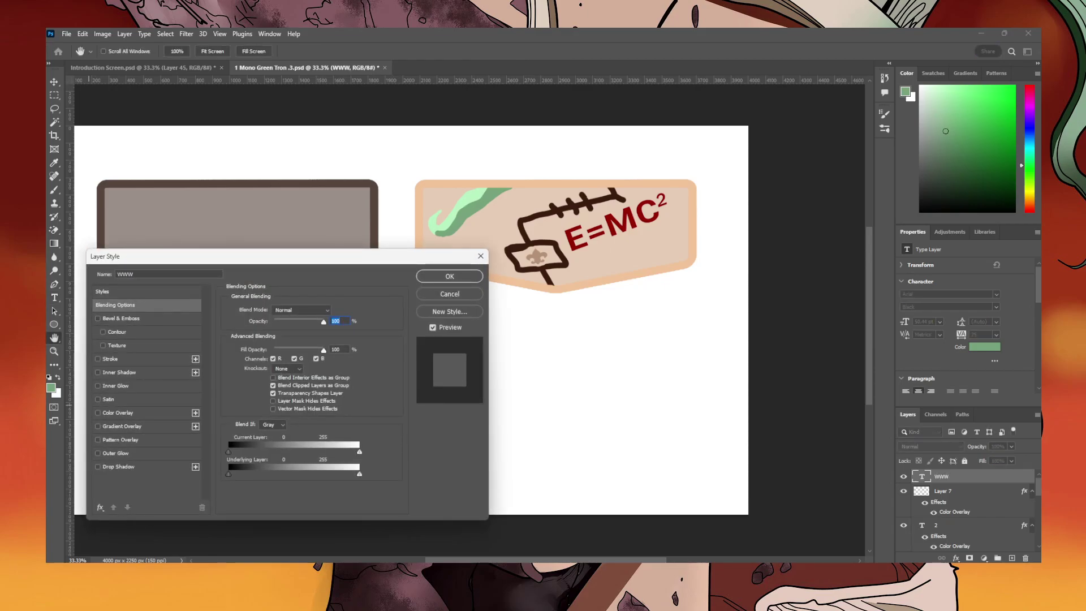
pyautogui.moveTo(226, 256); pyautogui.dragTo(587, 290)
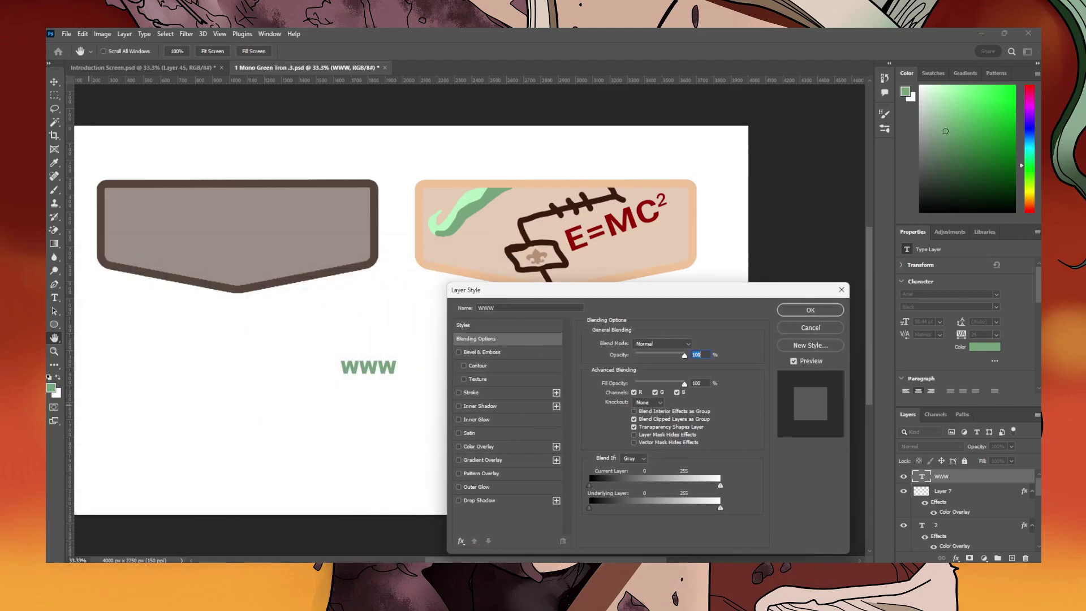
pyautogui.click(458, 447)
pyautogui.click(810, 310)
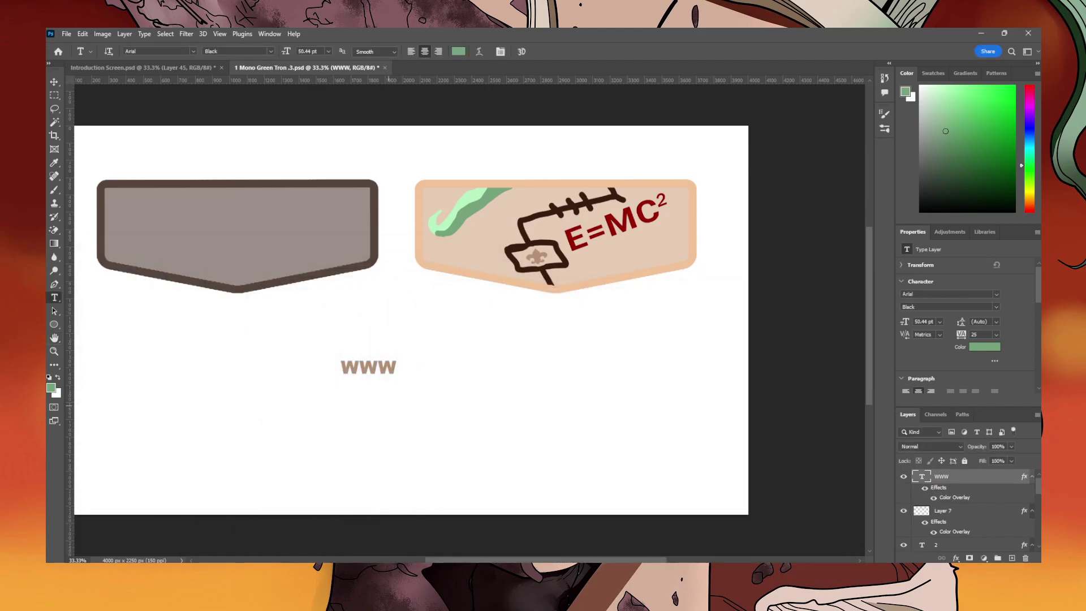
# Move WWW over the cross ticks on the brown line and rotate it about -18° to follow the line's slope.
pyautogui.press('v')
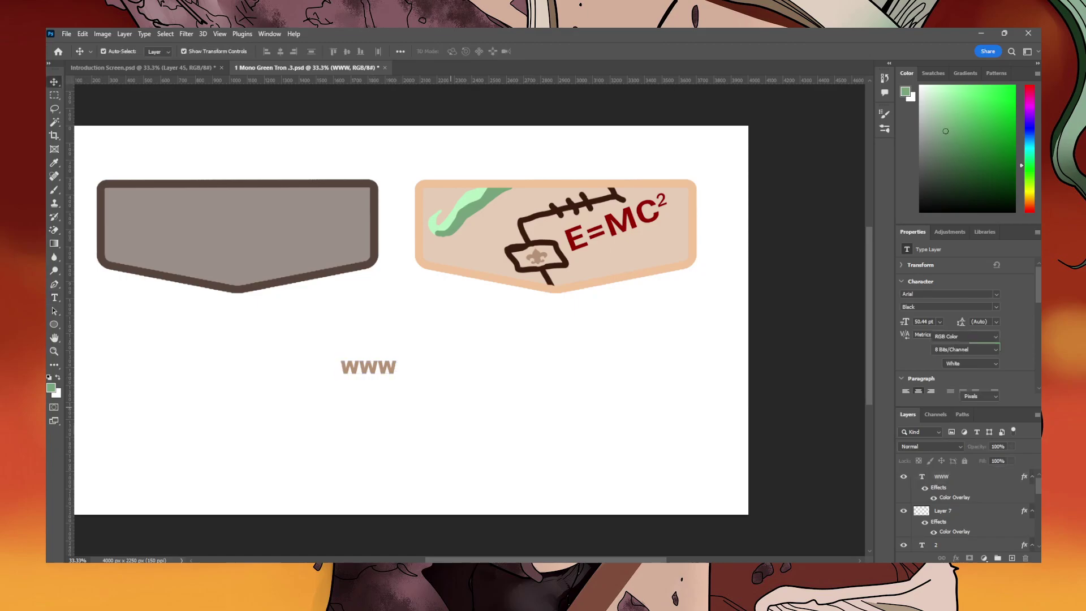
pyautogui.moveTo(379, 366); pyautogui.dragTo(571, 212)
pyautogui.hotkey('ctrl', 't')
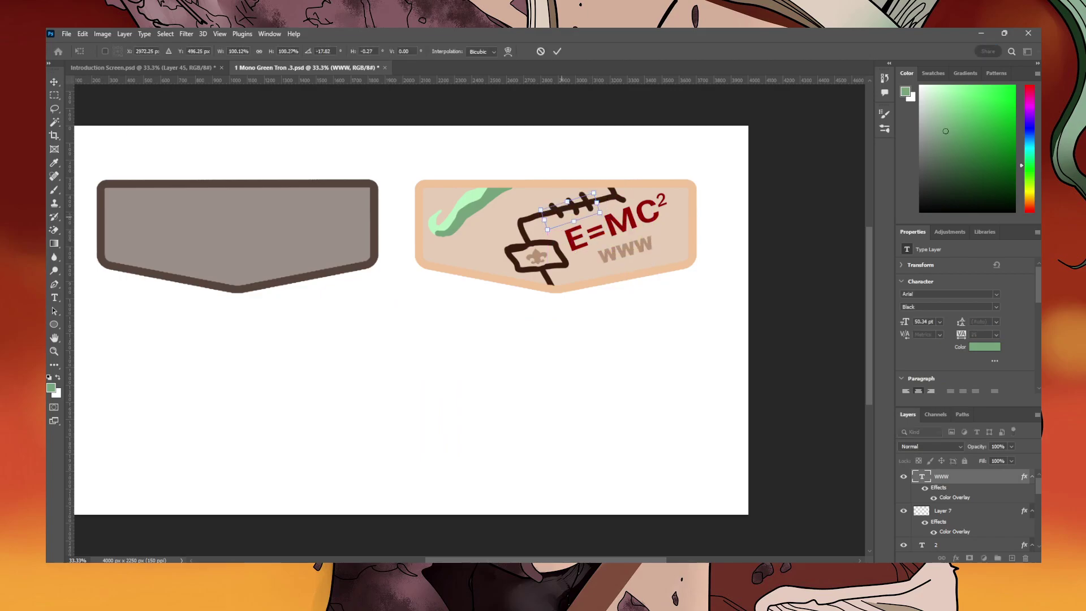
pyautogui.hotkey('ctrl', 'z')
pyautogui.moveTo(628, 253); pyautogui.dragTo(573, 229)
pyautogui.press('Escape')
pyautogui.moveTo(626, 249); pyautogui.dragTo(576, 204)
# Try a dark brown #65301a Color Overlay on the WWW text.
pyautogui.doubleClick(954, 498)
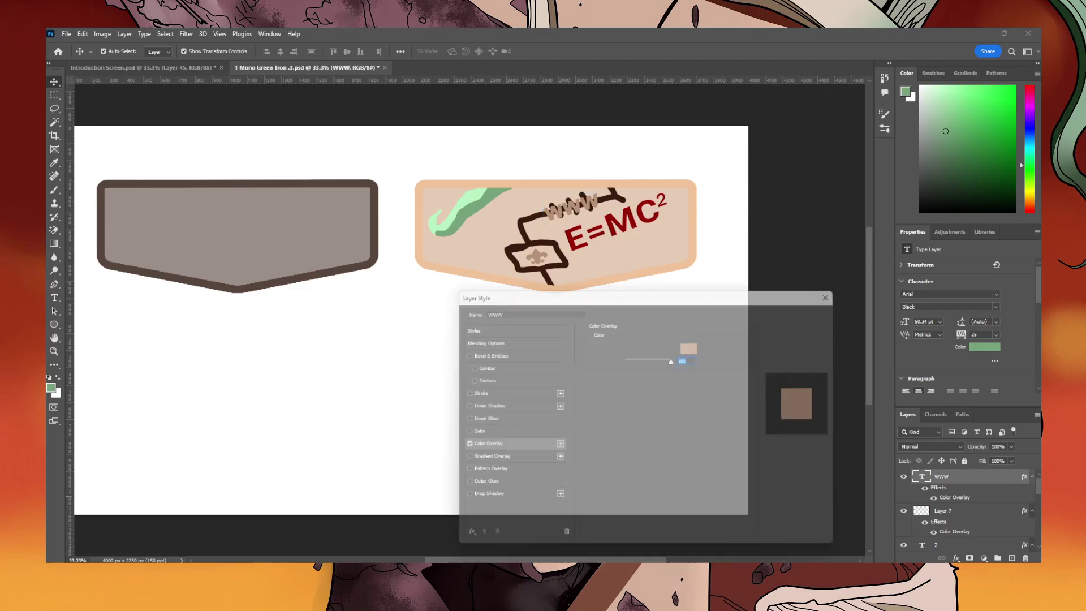
pyautogui.click(694, 344)
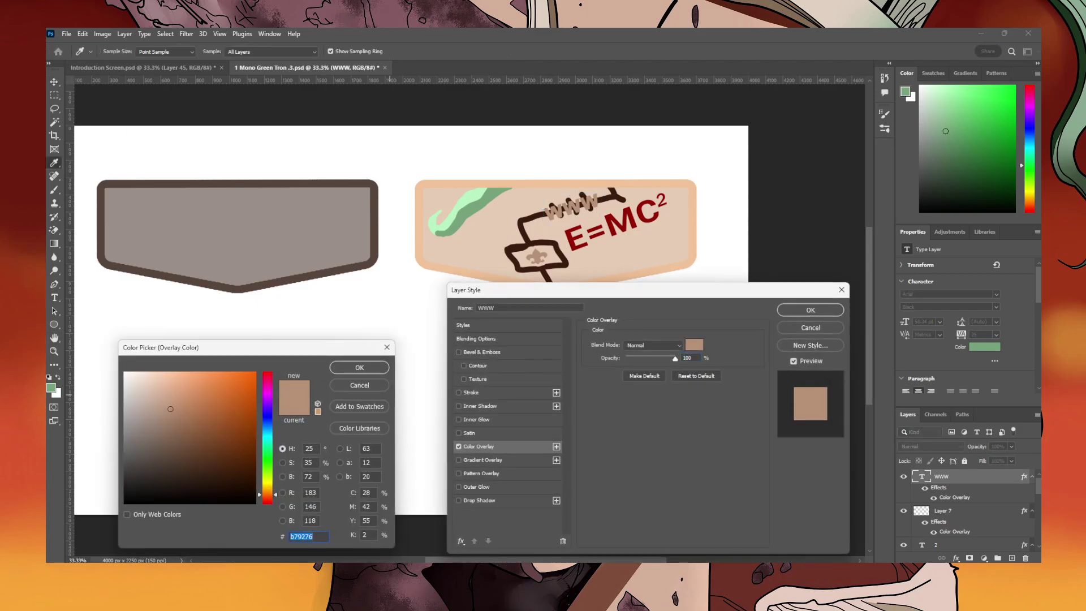
pyautogui.click(524, 248)
pyautogui.click(230, 488)
pyautogui.moveTo(230, 489)
pyautogui.mouseDown()
pyautogui.moveTo(218, 451)
pyautogui.moveTo(216, 466)
pyautogui.moveTo(222, 452)
pyautogui.mouseUp()
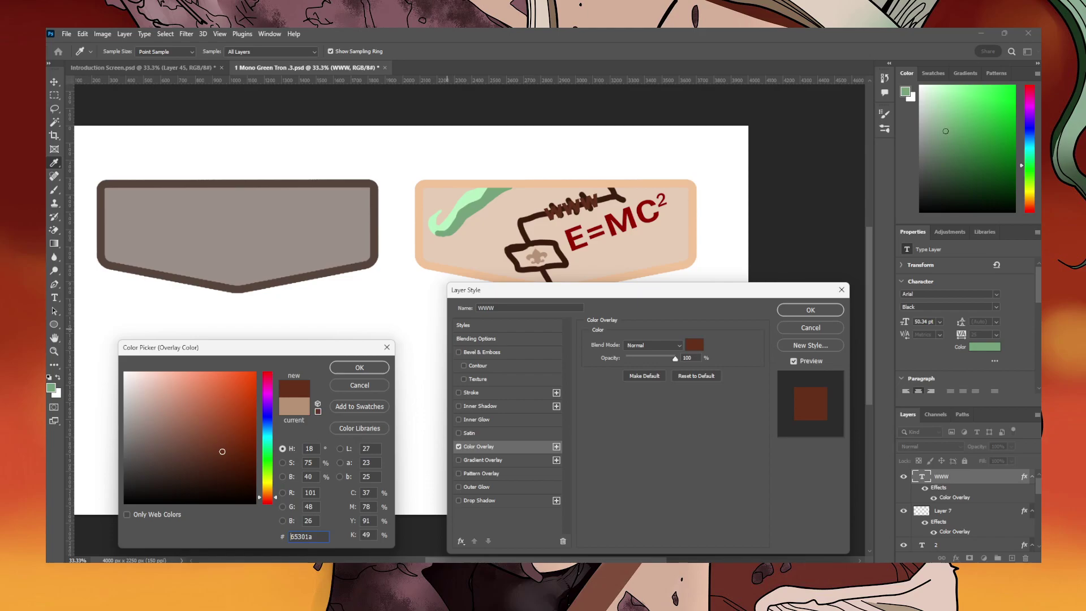
pyautogui.hotkey('ctrl', 'a')
pyautogui.press('Return')
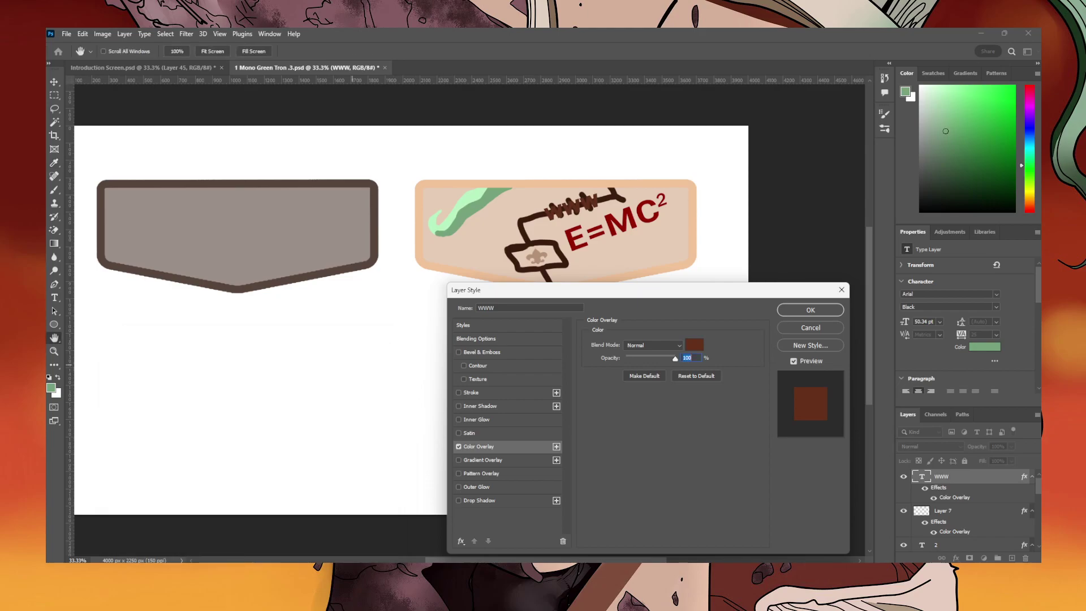
pyautogui.press('Return')
# Undo the WWW recolor and its last transform, and reposition the text closer beneath E=MC², rotated about -1.7°.
pyautogui.hotkey('ctrl', 'z')
pyautogui.hotkey('ctrl', 'z')
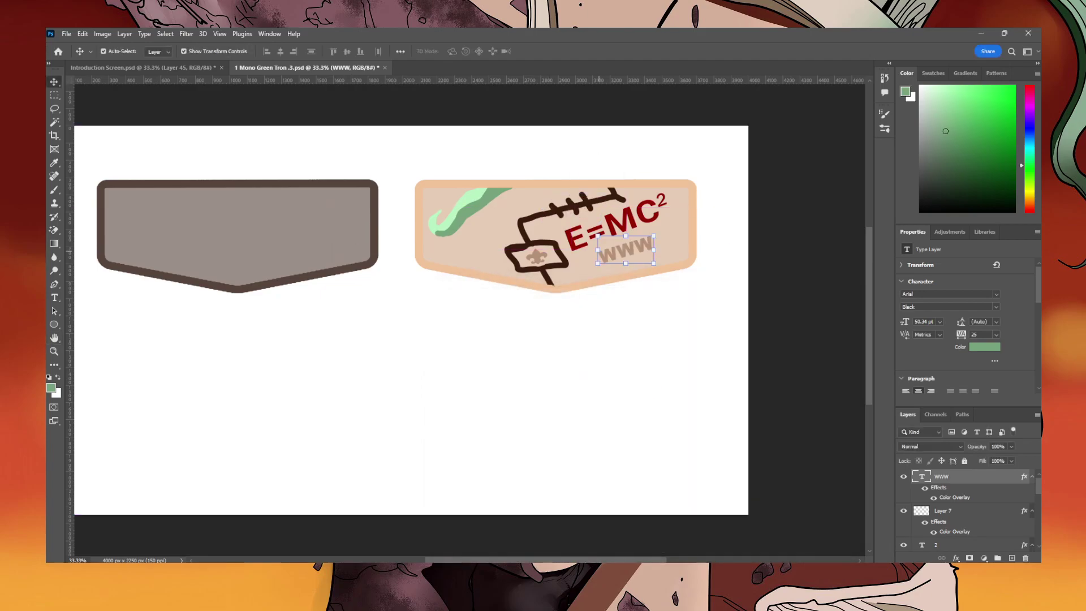
pyautogui.hotkey('ctrl', 't')
pyautogui.moveTo(599, 220); pyautogui.dragTo(595, 220)
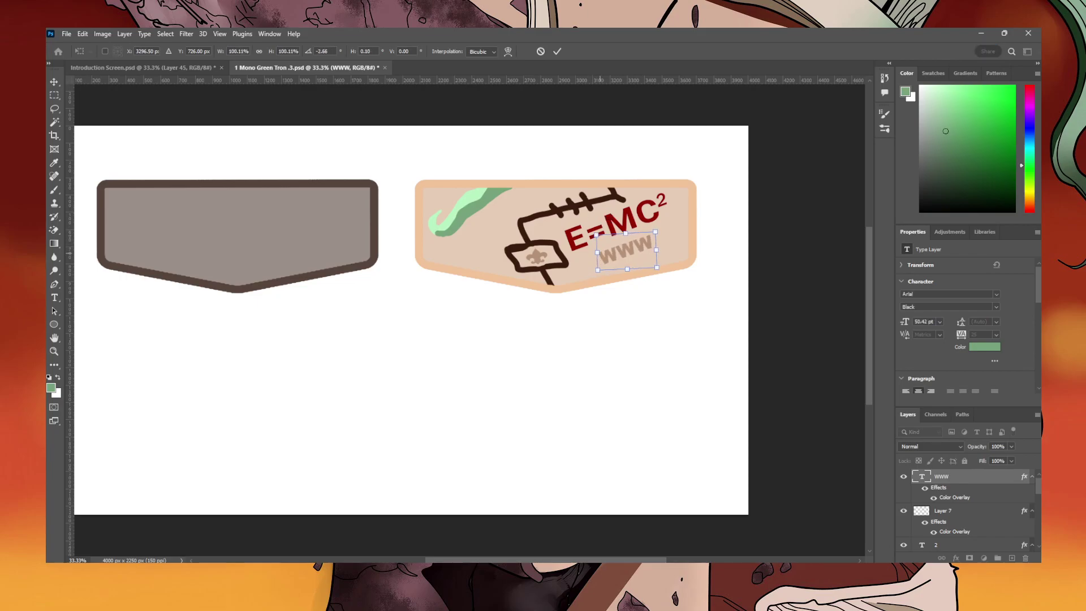
pyautogui.press('Return')
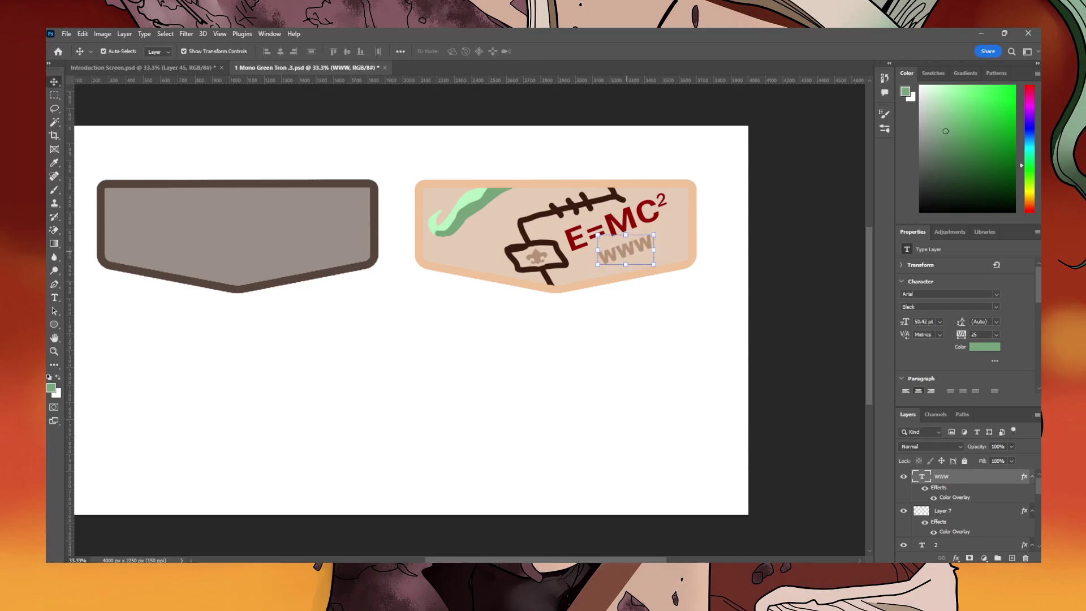
pyautogui.moveTo(625, 250); pyautogui.dragTo(624, 241)
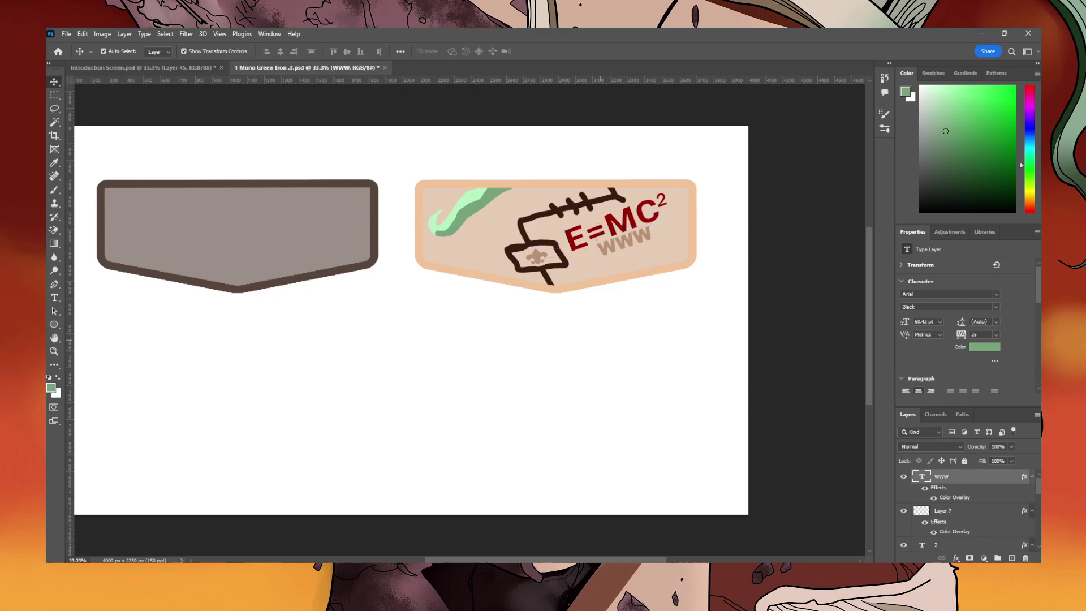
pyautogui.click(596, 341)
# Add an OCCONEECHEE text line in Arial Black, starting at the green shape on the beige badge.
pyautogui.press('t')
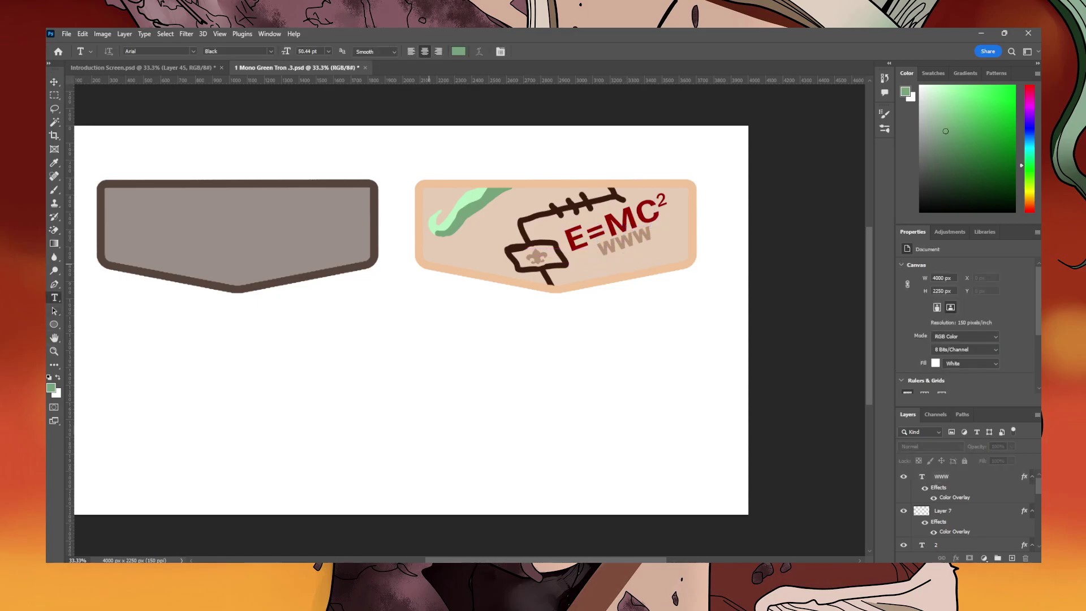
pyautogui.click(455, 210)
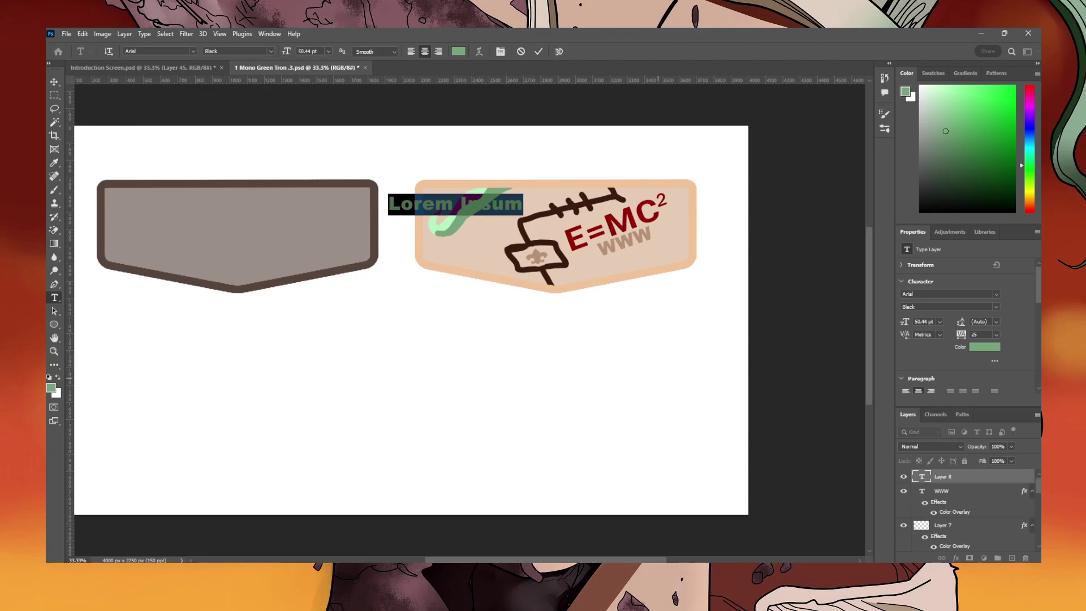
pyautogui.press('BackSpace')
pyautogui.write('oc')
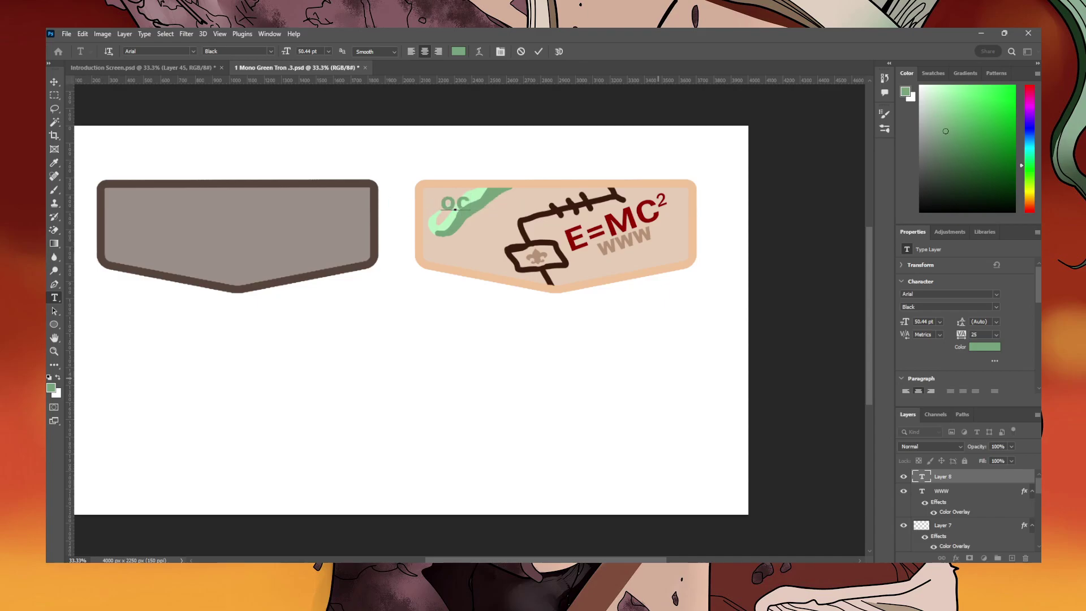
pyautogui.write('coneechee')
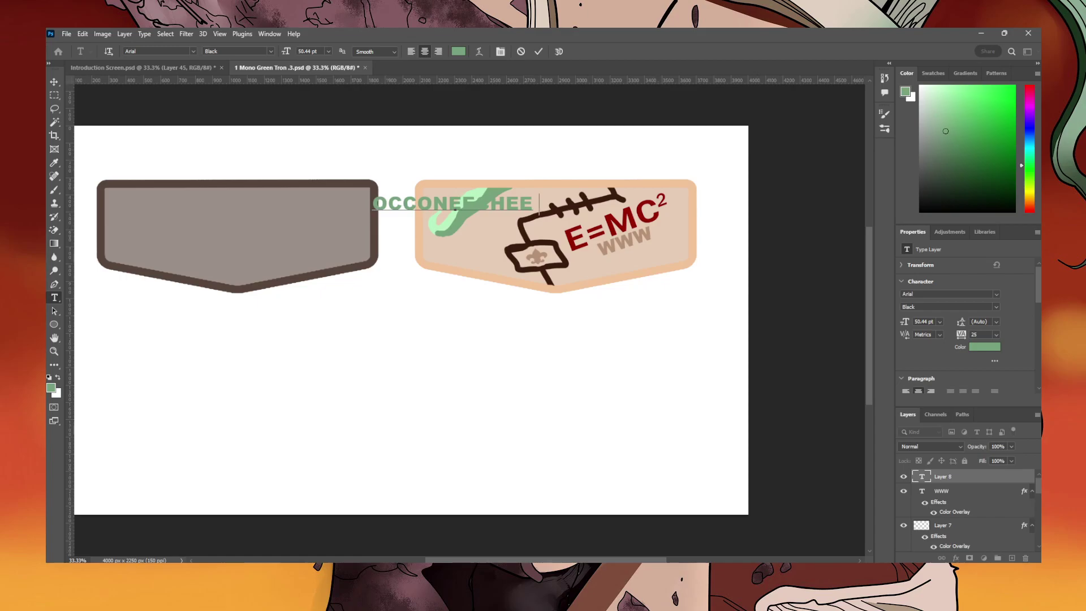
pyautogui.hotkey('ctrl', 'Return')
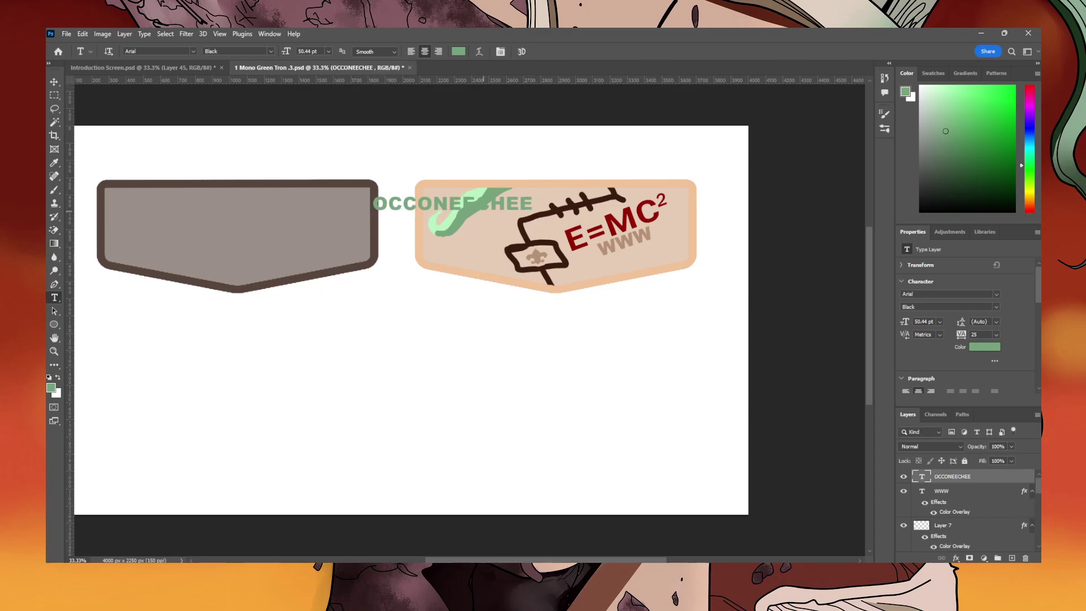
# Place OCCONEECHEE along the beige badge's upper edge and stretch it to about 147% width and 108% height.
pyautogui.press('v')
pyautogui.moveTo(475, 203); pyautogui.dragTo(660, 211)
pyautogui.moveTo(504, 209); pyautogui.dragTo(505, 185)
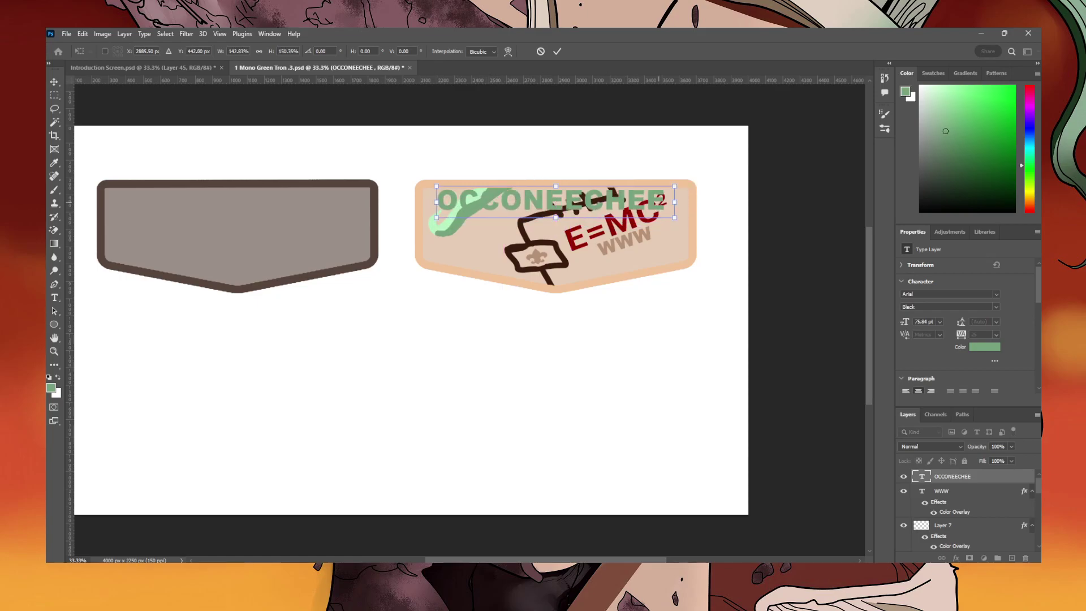
pyautogui.moveTo(675, 202); pyautogui.dragTo(681, 202)
pyautogui.moveTo(559, 217); pyautogui.dragTo(559, 207)
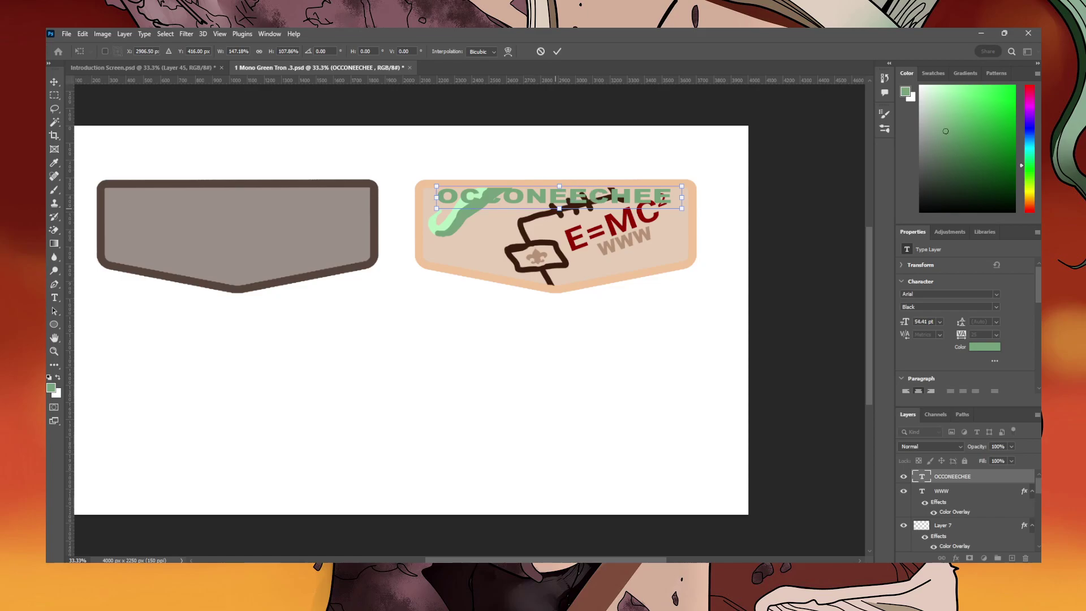
pyautogui.press('Return')
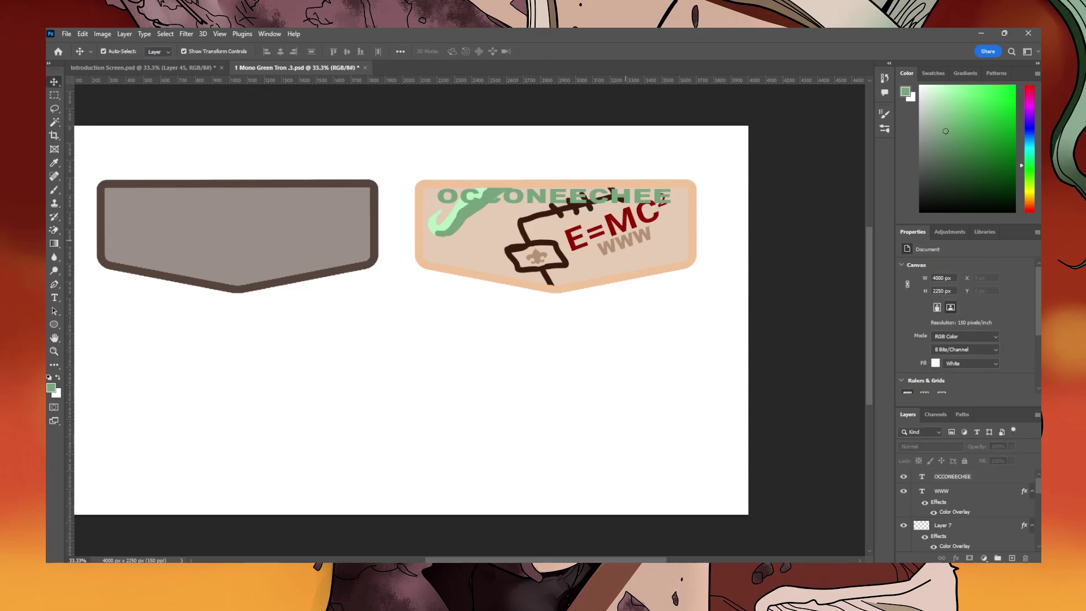
# Move the WWW text down about 50 px on the beige badge.
pyautogui.click(626, 240)
pyautogui.hotkey('shift', 'Down')
pyautogui.hotkey('shift', 'Down')
pyautogui.hotkey('shift', 'Down')
pyautogui.hotkey('shift', 'Down')
pyautogui.hotkey('shift', 'Down')
pyautogui.click(665, 286)
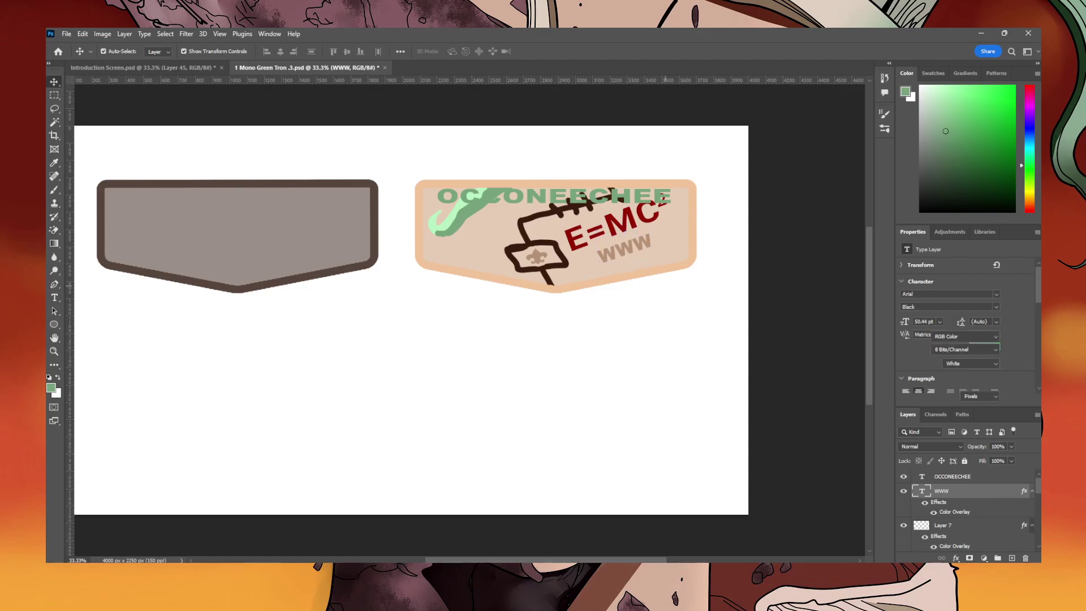
# Move the E=MC text down toward WWW, away from the OCCONEECHEE line.
pyautogui.click(619, 222)
pyautogui.hotkey('shift', 'Down')
pyautogui.hotkey('shift', 'Down')
pyautogui.hotkey('shift', 'Down')
pyautogui.hotkey('shift', 'Down')
pyautogui.hotkey('shift', 'Down')
pyautogui.click(666, 285)
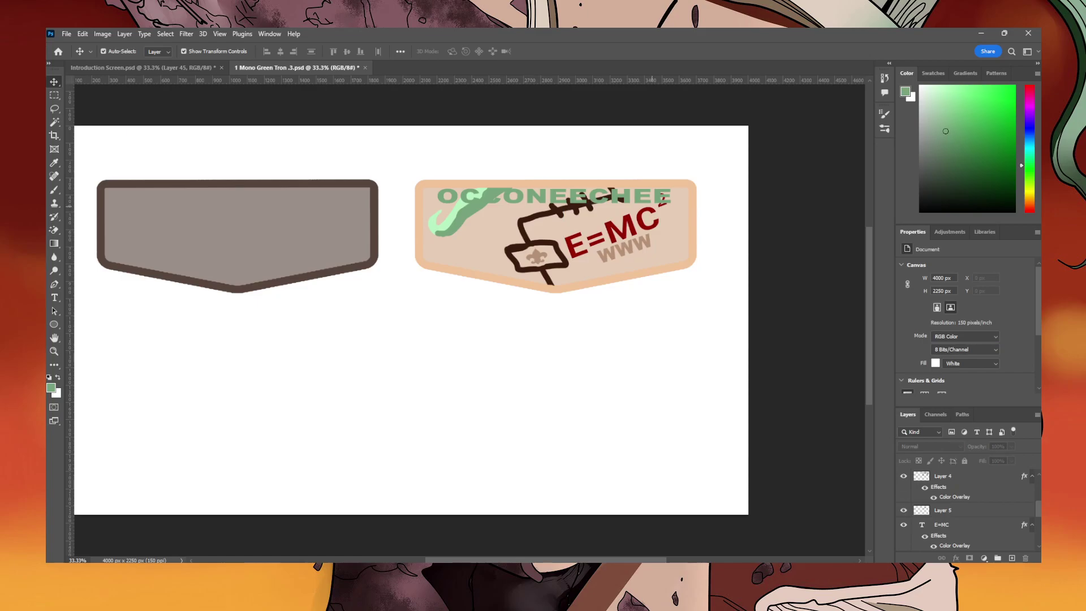
# Move the superscript 2 down so it sits beside the C of E=MC.
pyautogui.click(662, 199)
pyautogui.moveTo(663, 201); pyautogui.dragTo(661, 207)
pyautogui.press('Down')
pyautogui.press('Down')
pyautogui.press('Down')
pyautogui.press('Down')
pyautogui.press('Down')
pyautogui.press('Down')
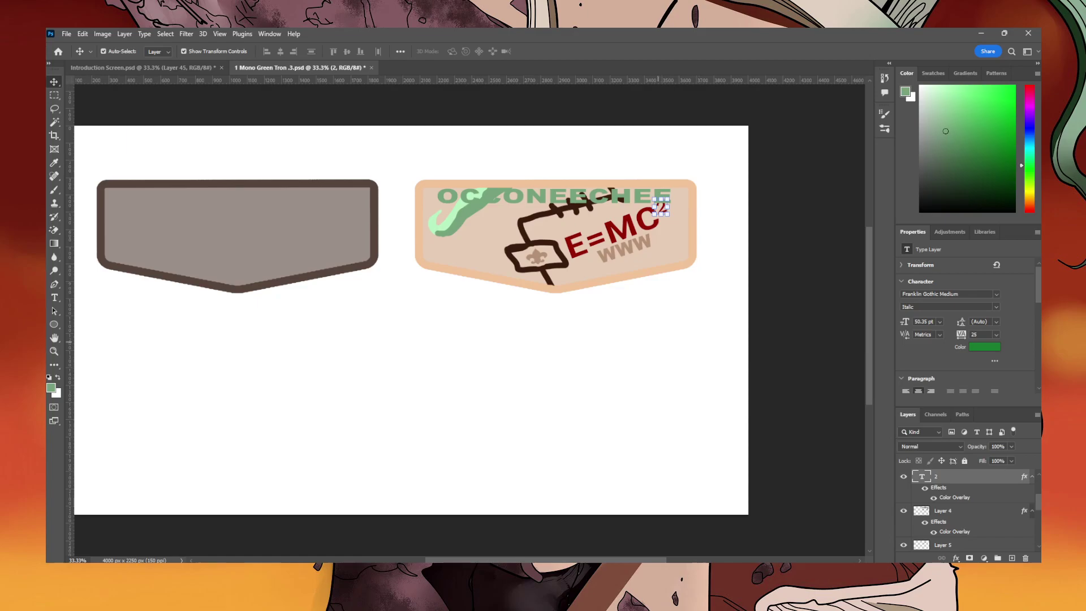
pyautogui.click(659, 340)
# Shift the WWW text slightly down and to the left beneath E=MC².
pyautogui.moveTo(627, 252); pyautogui.dragTo(625, 254)
pyautogui.click(597, 238)
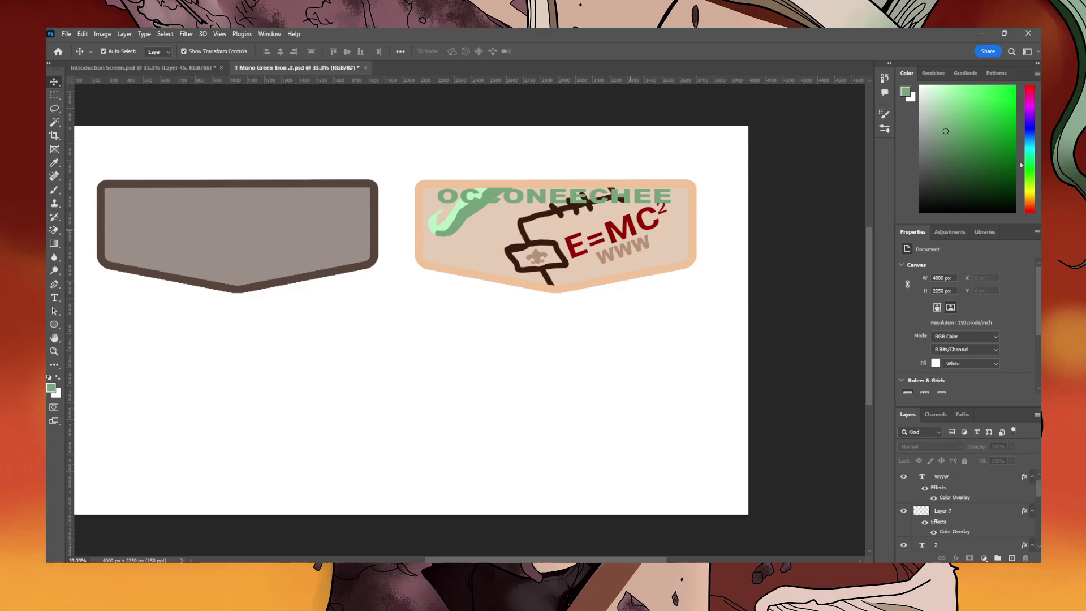
pyautogui.click(594, 335)
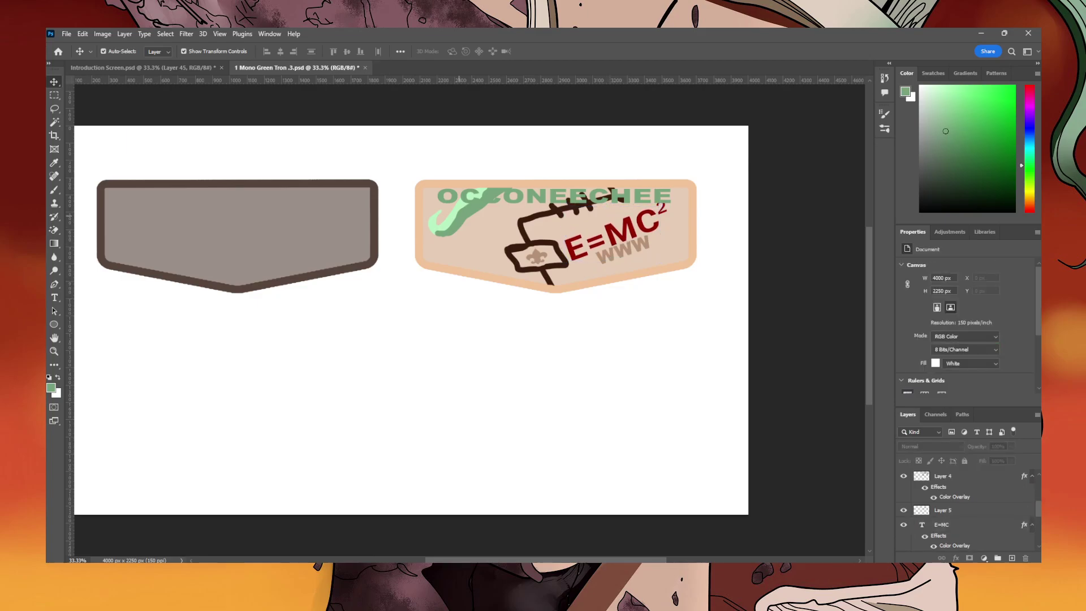
# Enable a Color Overlay on the OCCONEECHEE text layer and open its overlay color for editing.
pyautogui.click(621, 198)
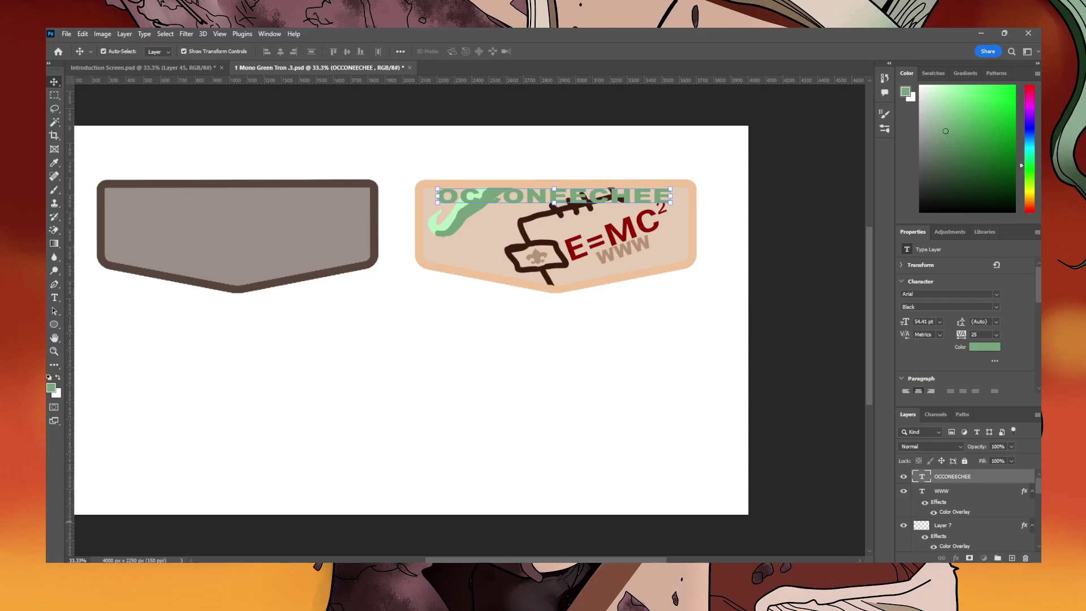
pyautogui.doubleClick(997, 476)
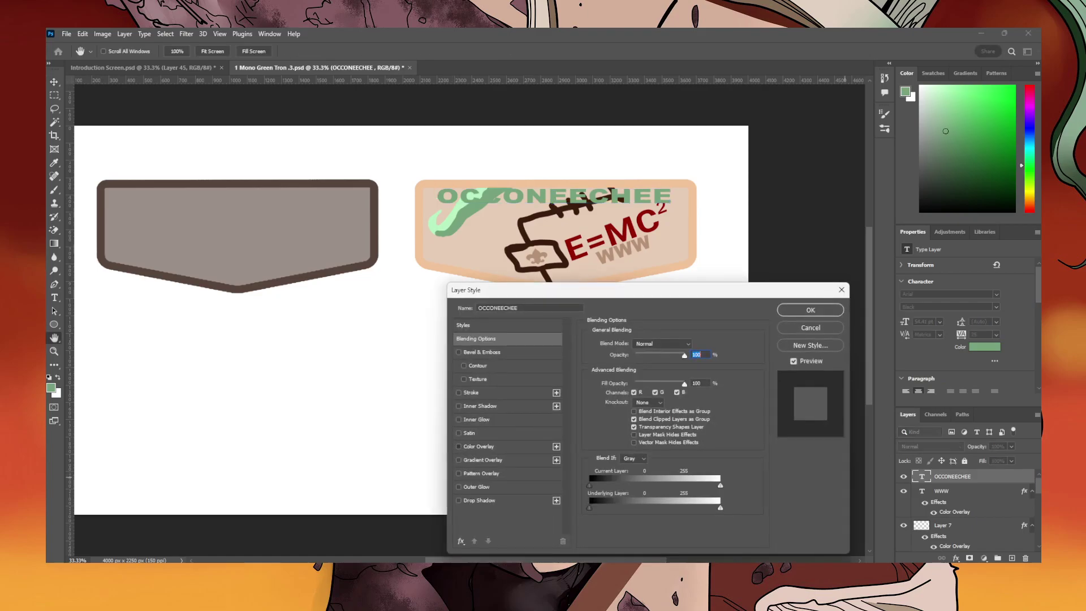
pyautogui.click(459, 447)
pyautogui.click(479, 446)
pyautogui.click(694, 345)
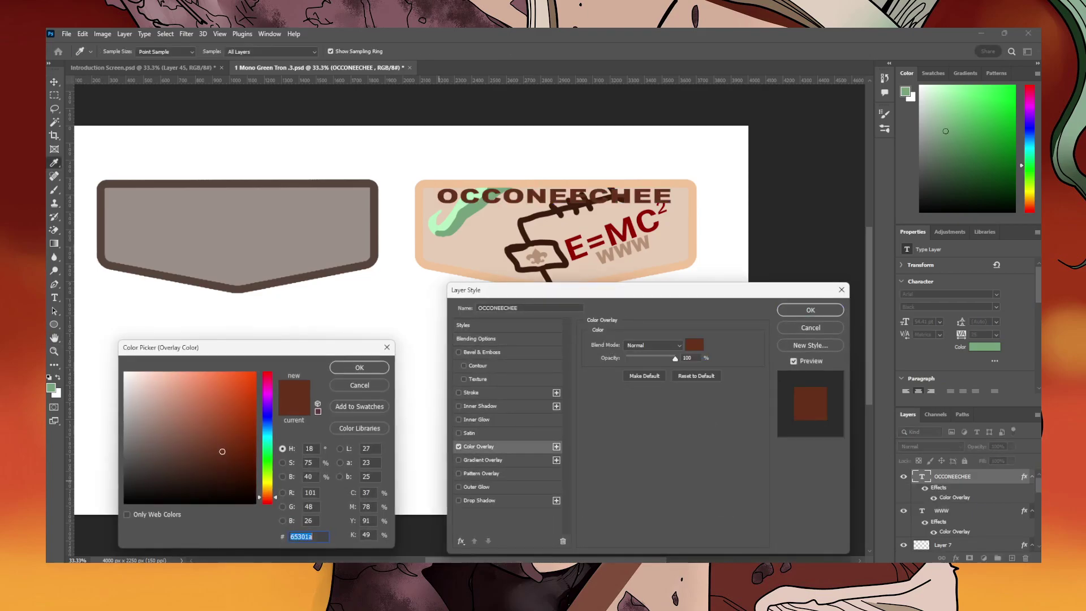
# Try red ff0000, white ffffff and violet 4e00ff as the OCCONEECHEE overlay color.
pyautogui.write('000000')
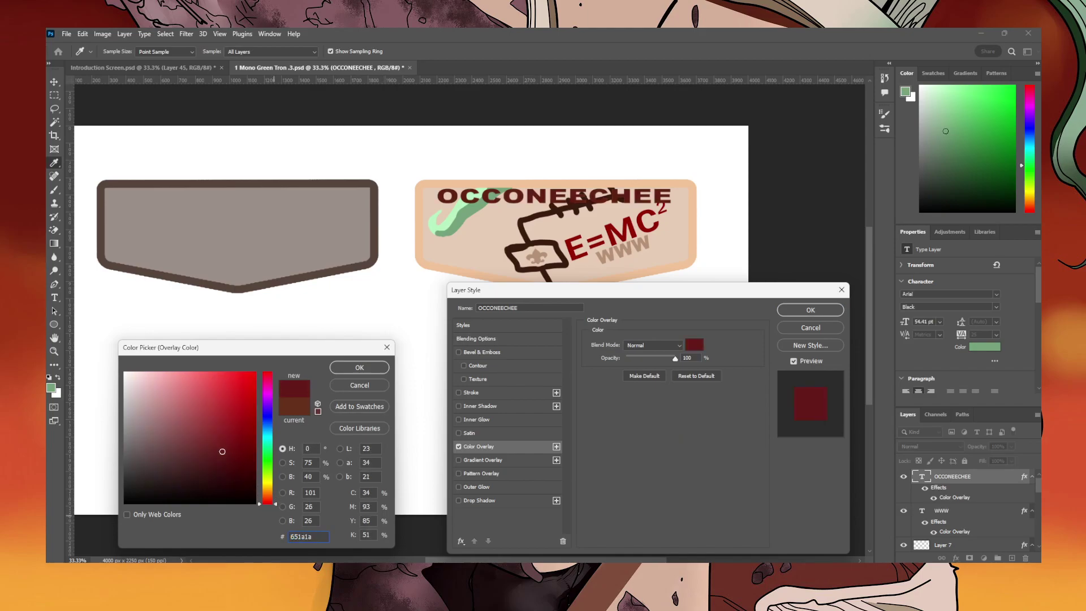
pyautogui.write('ff0000')
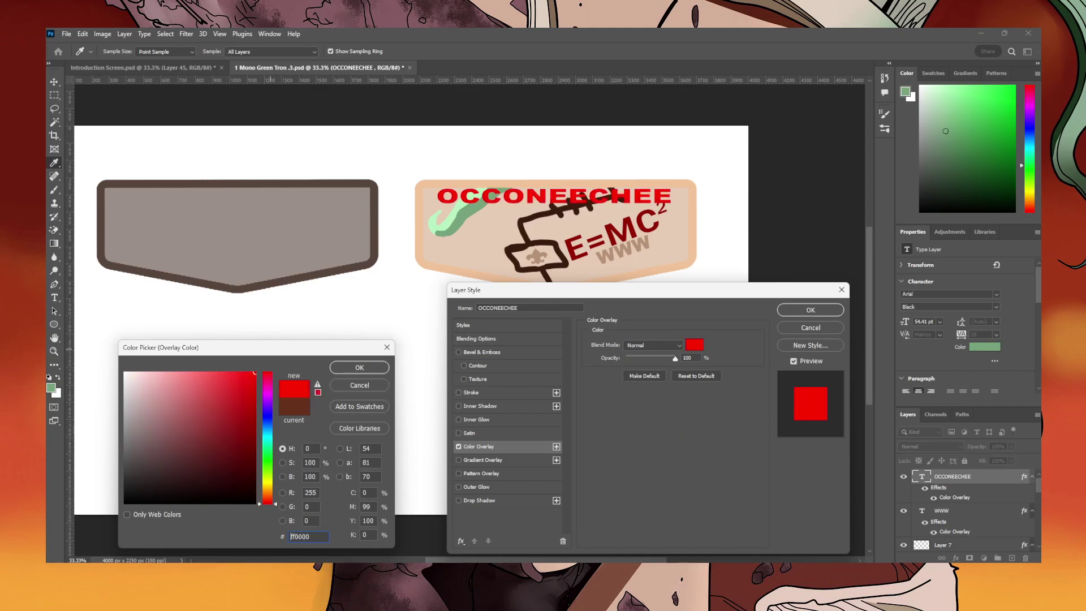
pyautogui.write('ffffff')
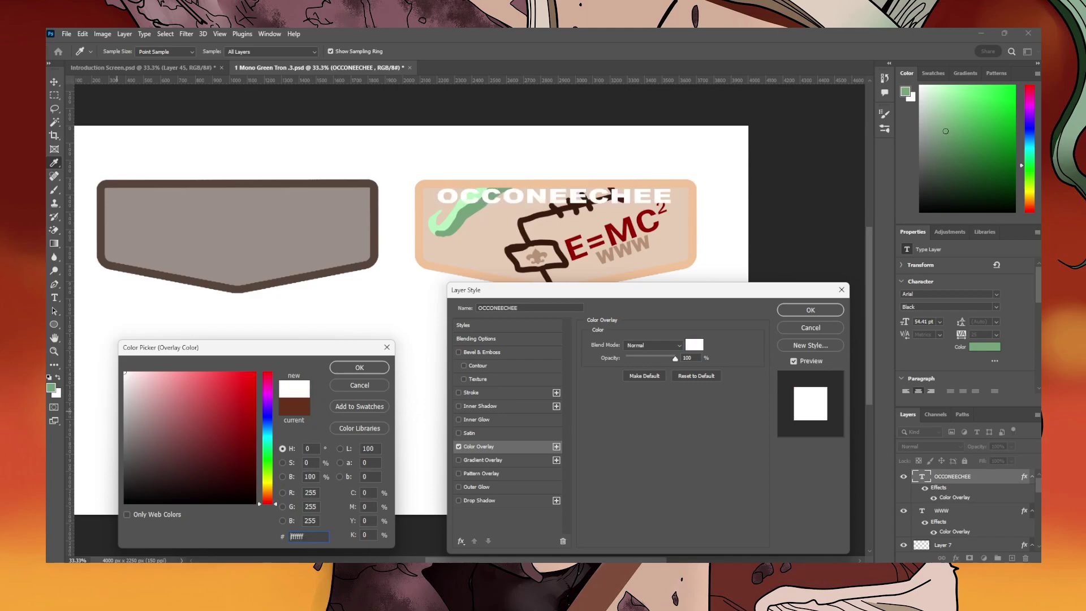
pyautogui.click(308, 536)
pyautogui.write('4e00ff')
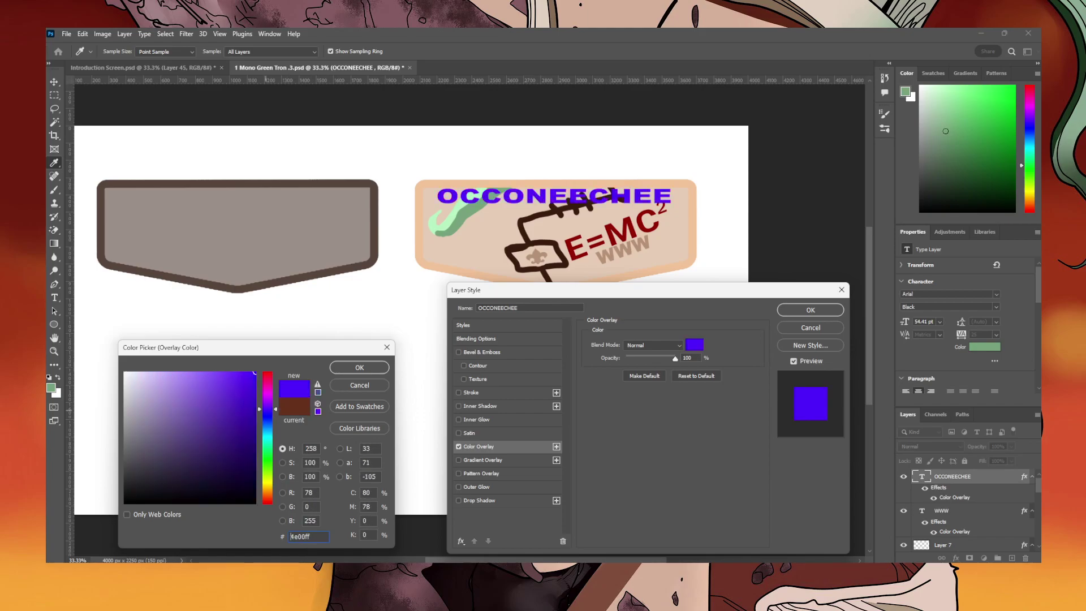
# Set the OCCONEECHEE overlay to a muted dark brown matching the grey badge's border.
pyautogui.click(243, 259)
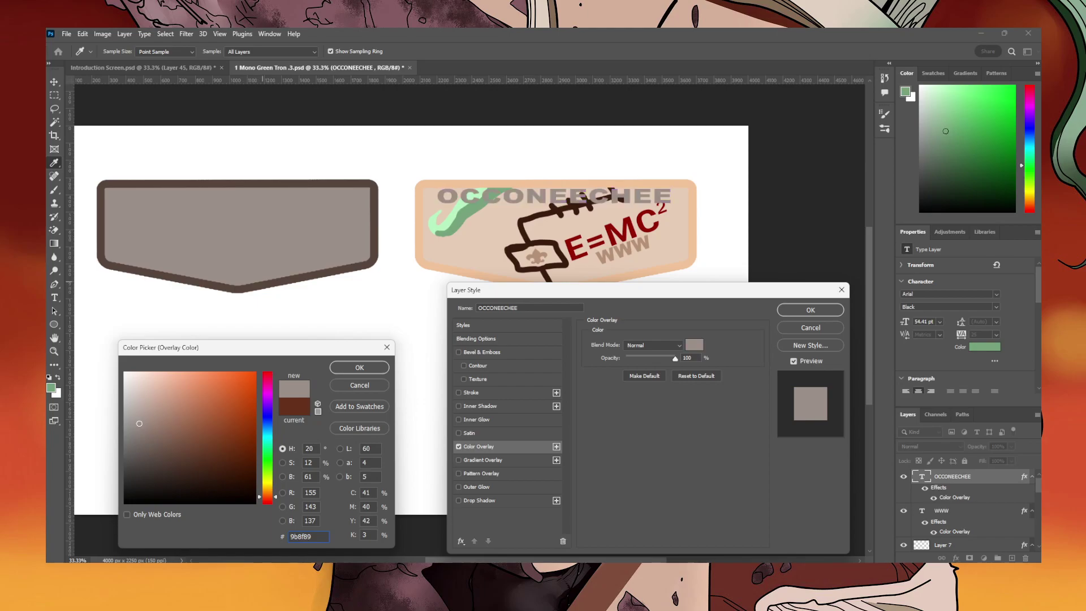
pyautogui.click(165, 459)
pyautogui.click(359, 367)
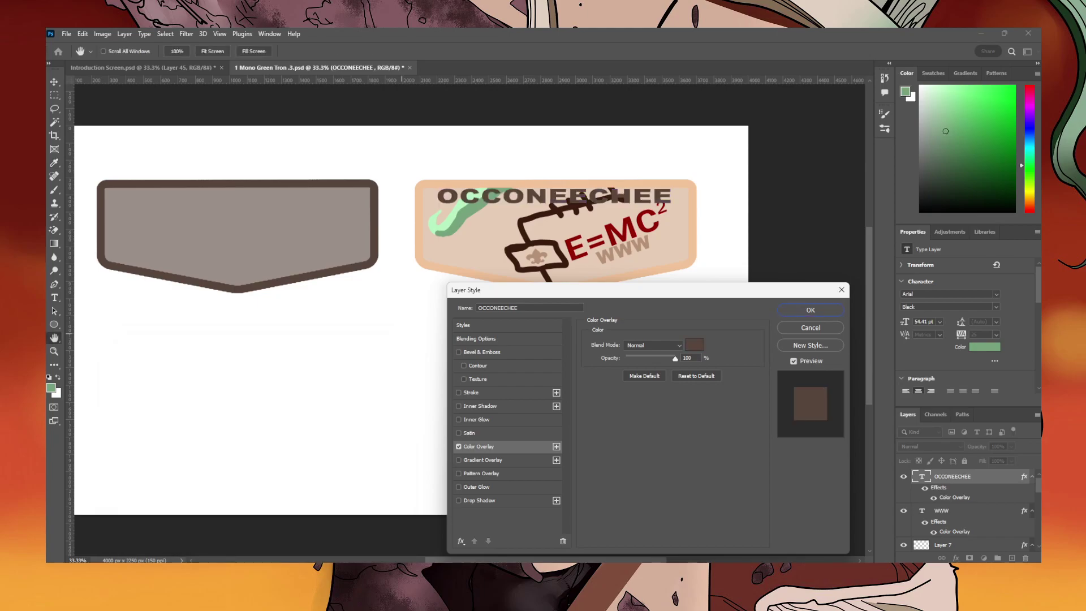
pyautogui.click(810, 310)
# Nudge the OCCONEECHEE text down 6 px and deselect it.
pyautogui.press('Down')
pyautogui.press('Down')
pyautogui.press('Down')
pyautogui.press('Down')
pyautogui.press('Down')
pyautogui.press('Down')
pyautogui.click(542, 312)
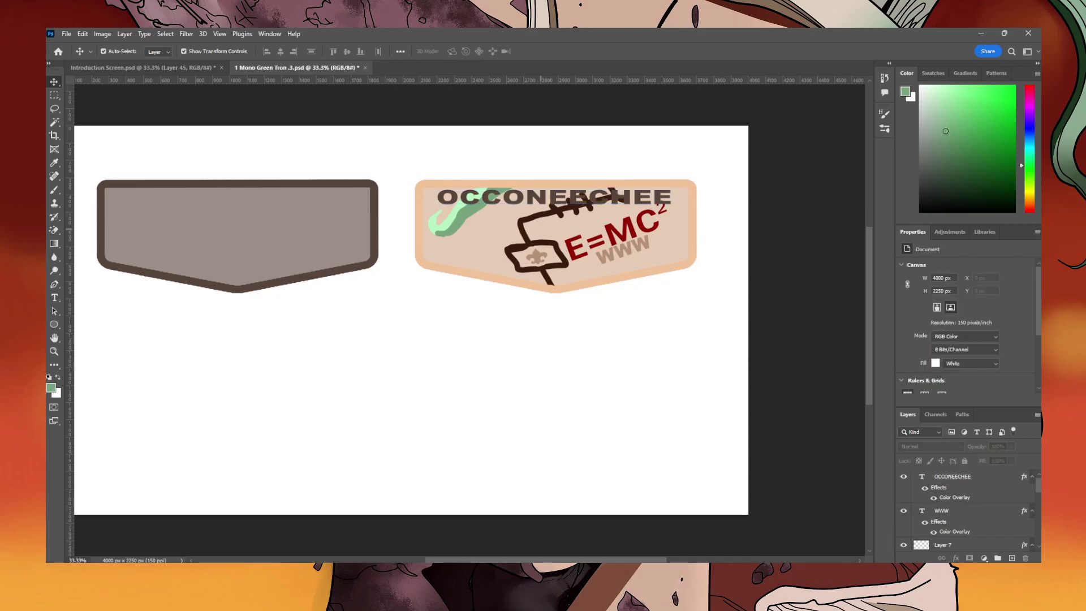
# Duplicate the OCCONEECHEE text layer by copying and pasting it into the document.
pyautogui.click(535, 201)
pyautogui.press('ctrl')
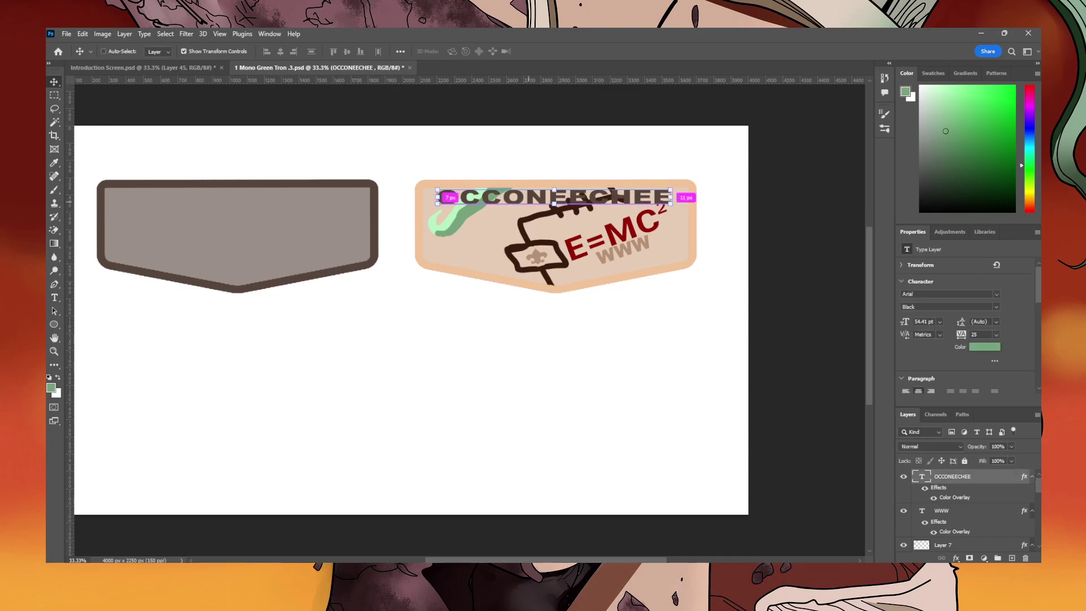
pyautogui.hotkey('ctrl', 'c')
pyautogui.hotkey('ctrl', 'v')
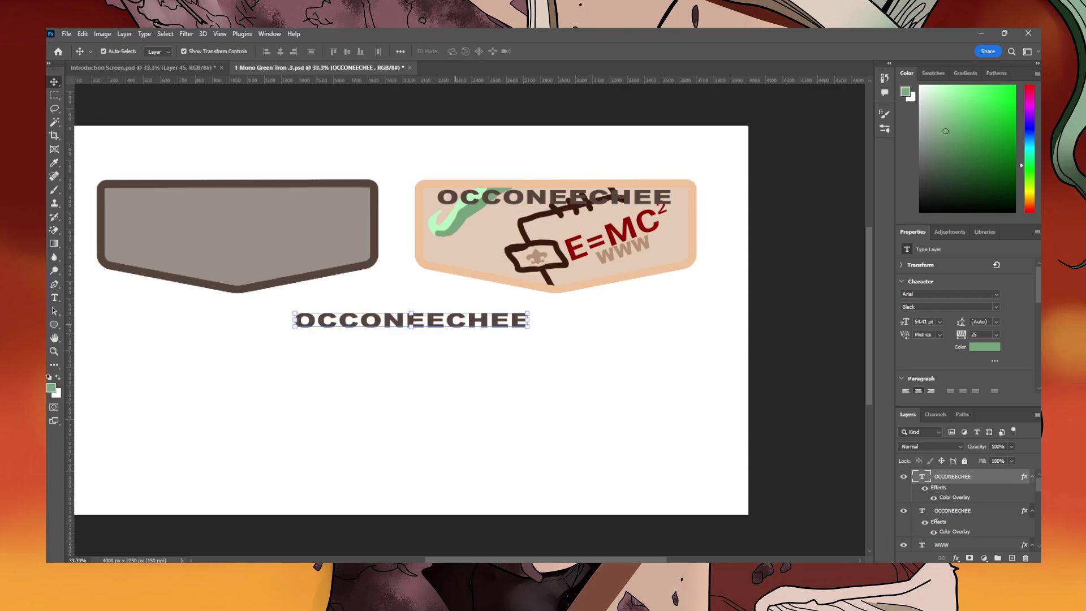
# Replace the text of the duplicated OCCONEECHEE layer below the badges with EVENT.
pyautogui.press('t')
pyautogui.click(414, 320)
pyautogui.press('BackSpace')
pyautogui.press('BackSpace')
pyautogui.press('BackSpace')
pyautogui.press('BackSpace')
pyautogui.press('BackSpace')
pyautogui.press('BackSpace')
pyautogui.press('BackSpace')
pyautogui.press('BackSpace')
pyautogui.press('BackSpace')
pyautogui.press('BackSpace')
pyautogui.press('BackSpace')
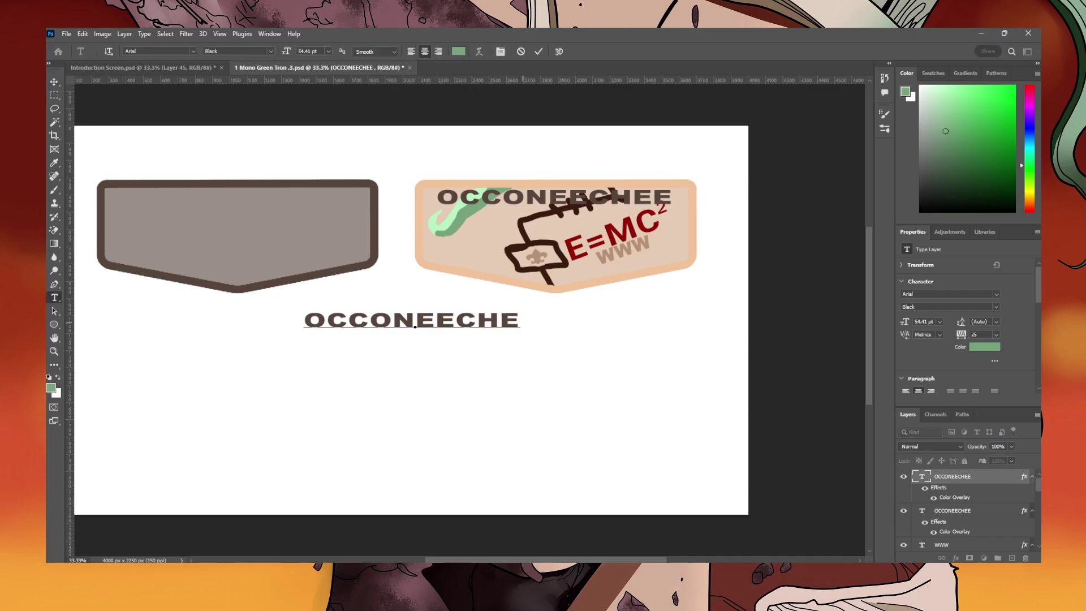
pyautogui.write('SEVENT')
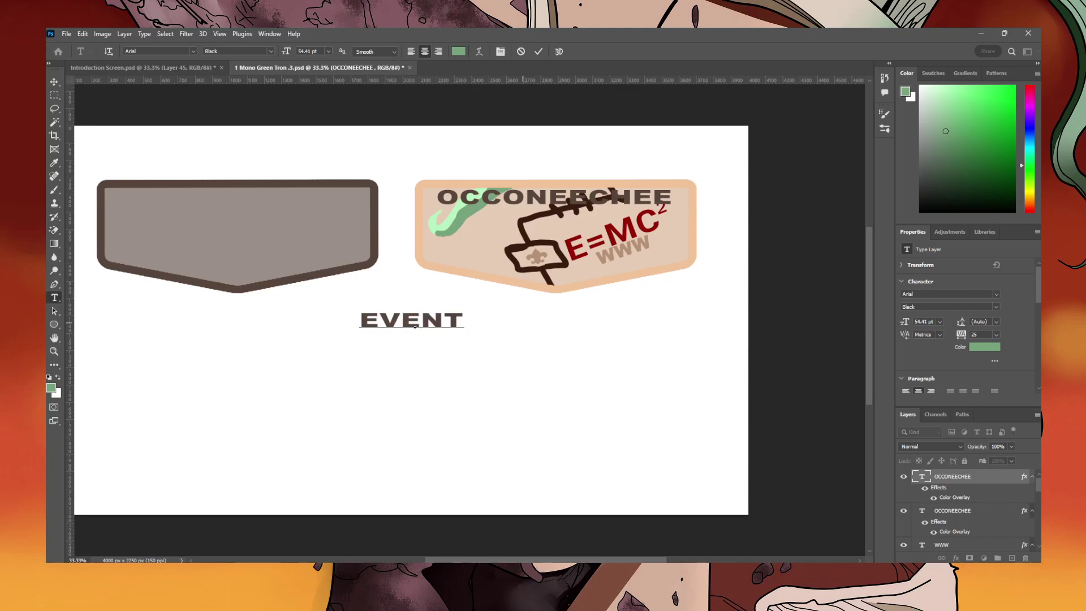
pyautogui.click(955, 513)
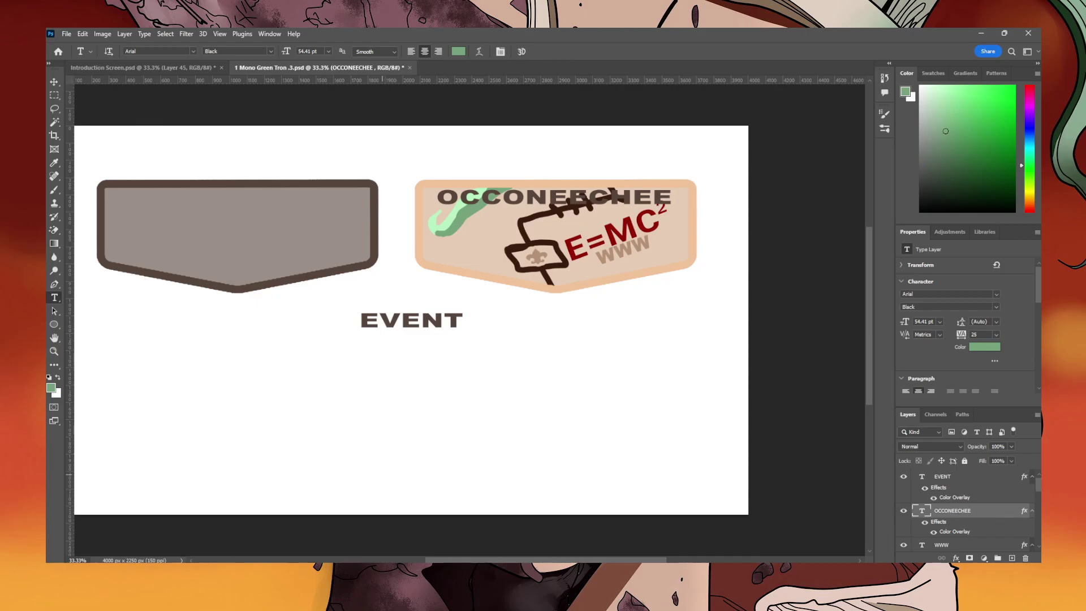
# Move the EVENT text onto the beige badge and rotate it about 10.6° along the lower-left slanted edge.
pyautogui.press('v')
pyautogui.moveTo(391, 324); pyautogui.dragTo(444, 227)
pyautogui.hotkey('ctrl', 't')
pyautogui.moveTo(460, 268); pyautogui.dragTo(461, 260)
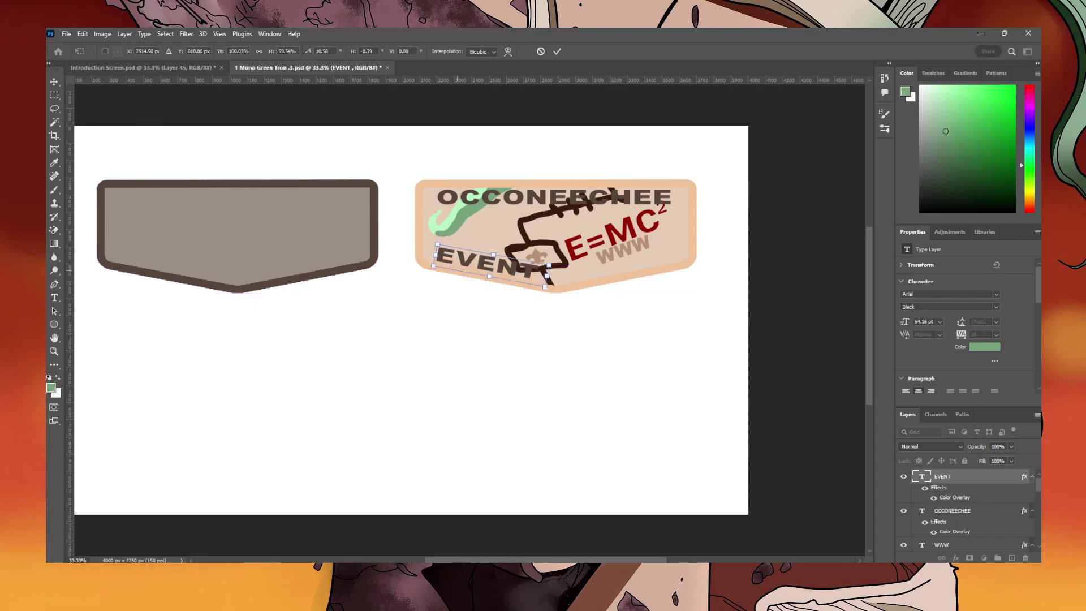
pyautogui.press('Return')
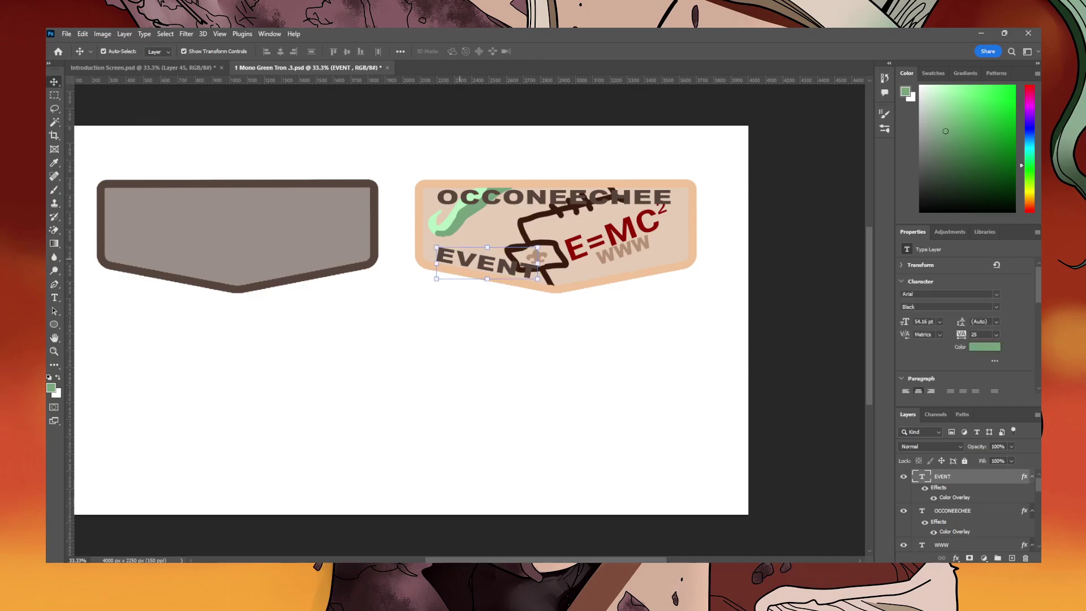
# Duplicate the rotated EVENT text layer by copying and pasting it into the document.
pyautogui.press('ctrl')
pyautogui.hotkey('ctrl', 'c')
pyautogui.click(398, 320)
pyautogui.hotkey('ctrl', 'v')
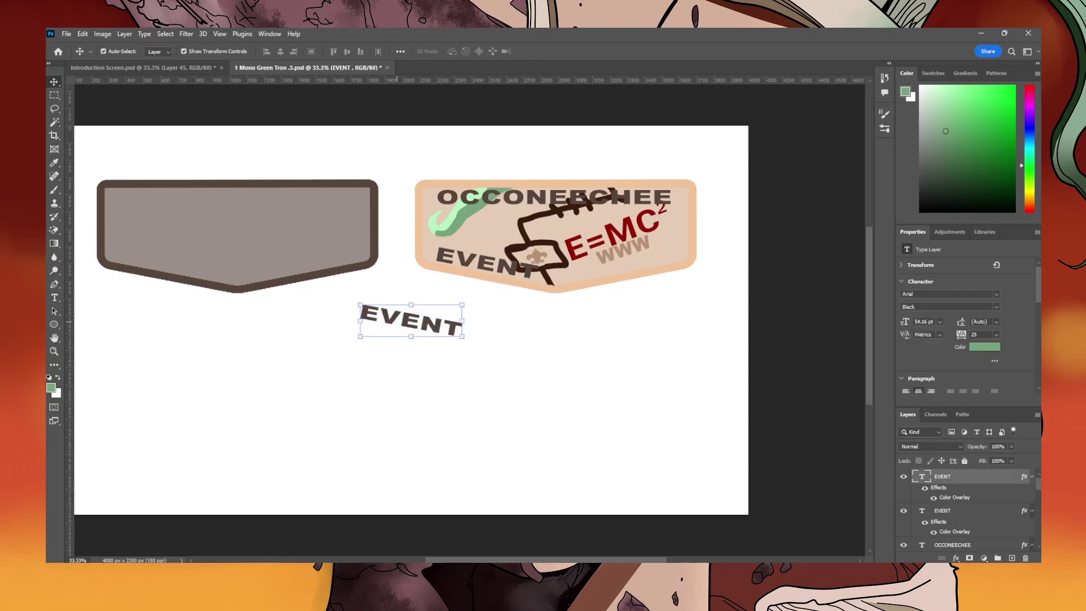
# Replace the text of the pasted EVENT copy with YEAR.
pyautogui.doubleClick(412, 325)
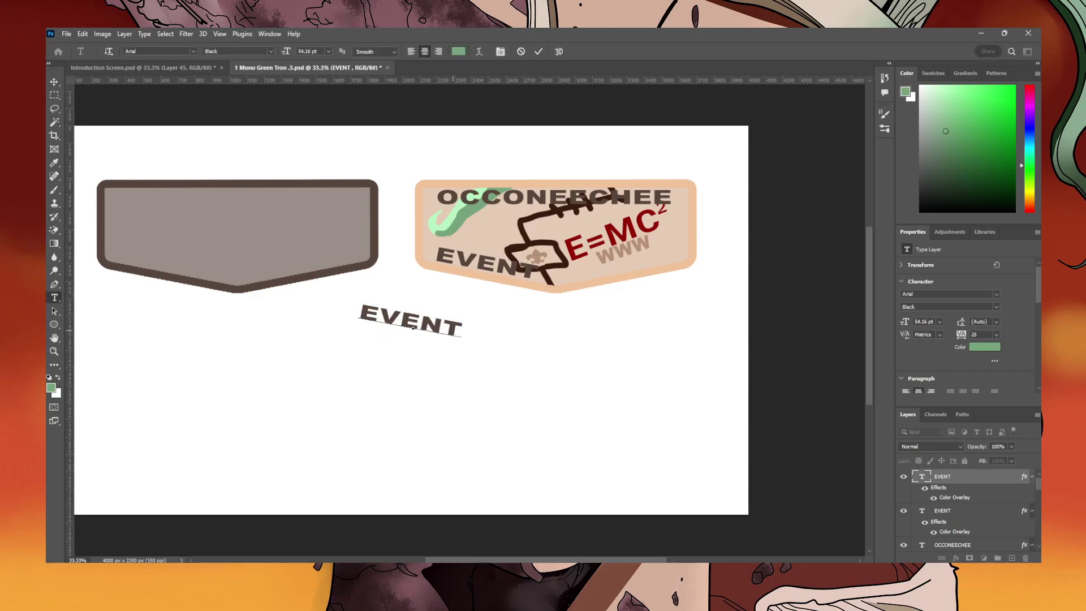
pyautogui.press('BackSpace')
pyautogui.press('BackSpace')
pyautogui.press('BackSpace')
pyautogui.press('BackSpace')
pyautogui.press('BackSpace')
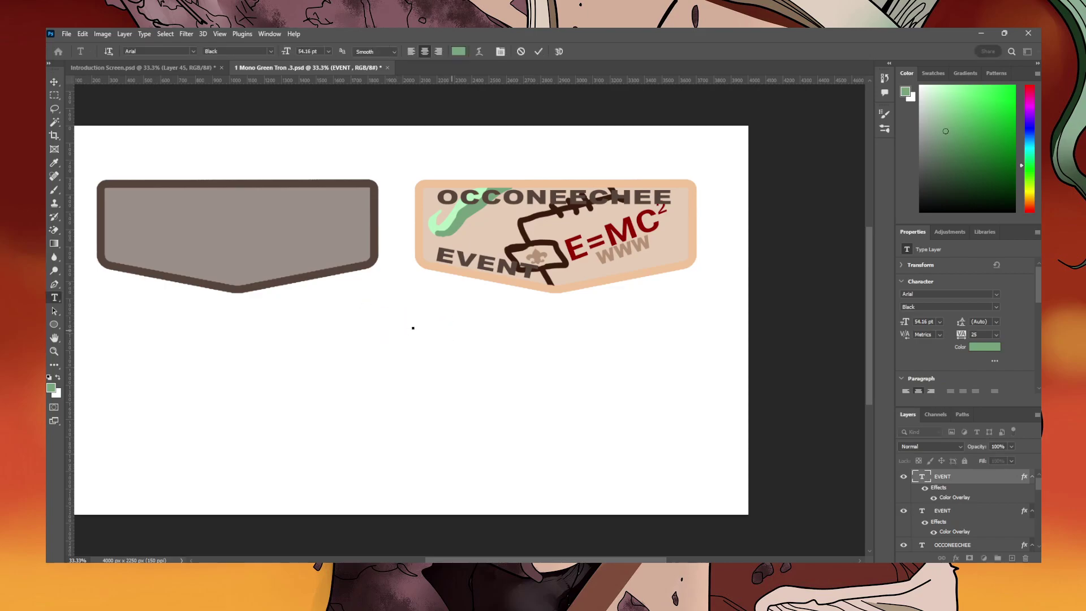
pyautogui.write('YEAR')
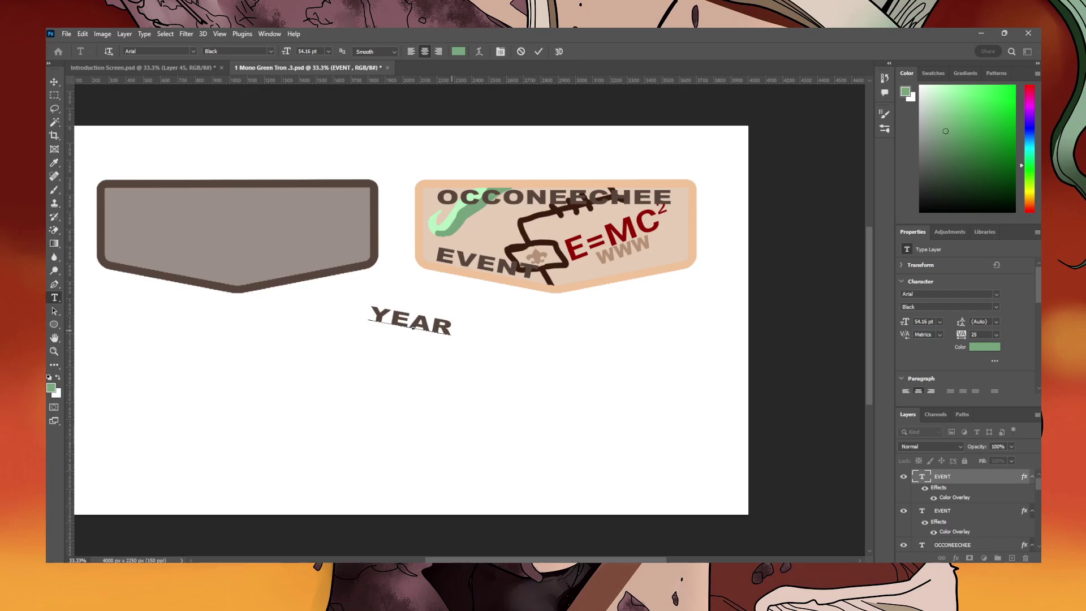
pyautogui.hotkey('ctrl', 'Return')
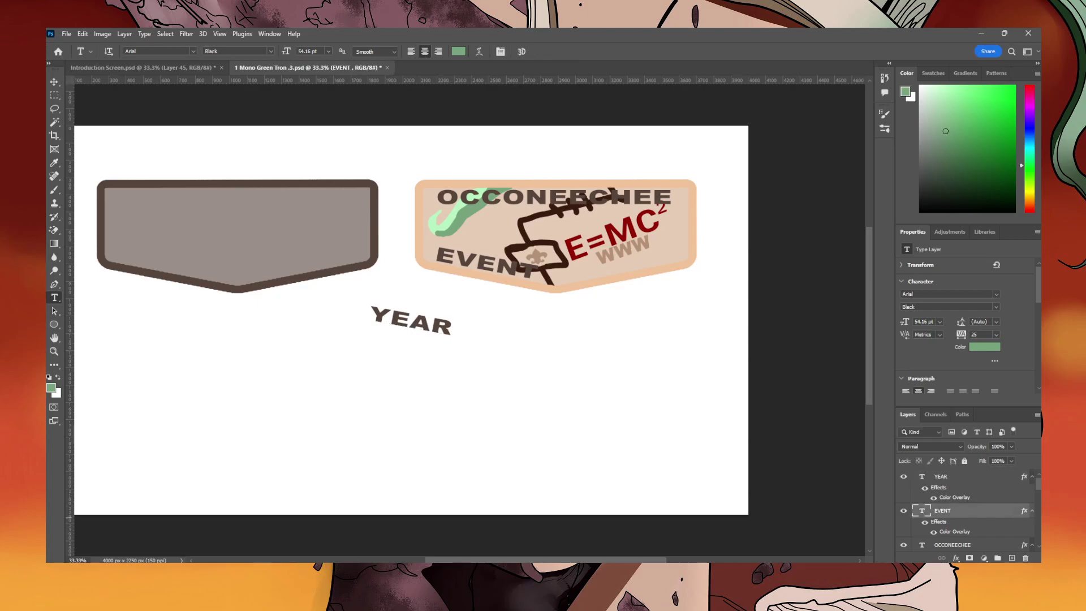
# Narrow the YEAR text and place it near the beige badge's lower-right slanted edge.
pyautogui.click(956, 476)
pyautogui.hotkey('ctrl', 't')
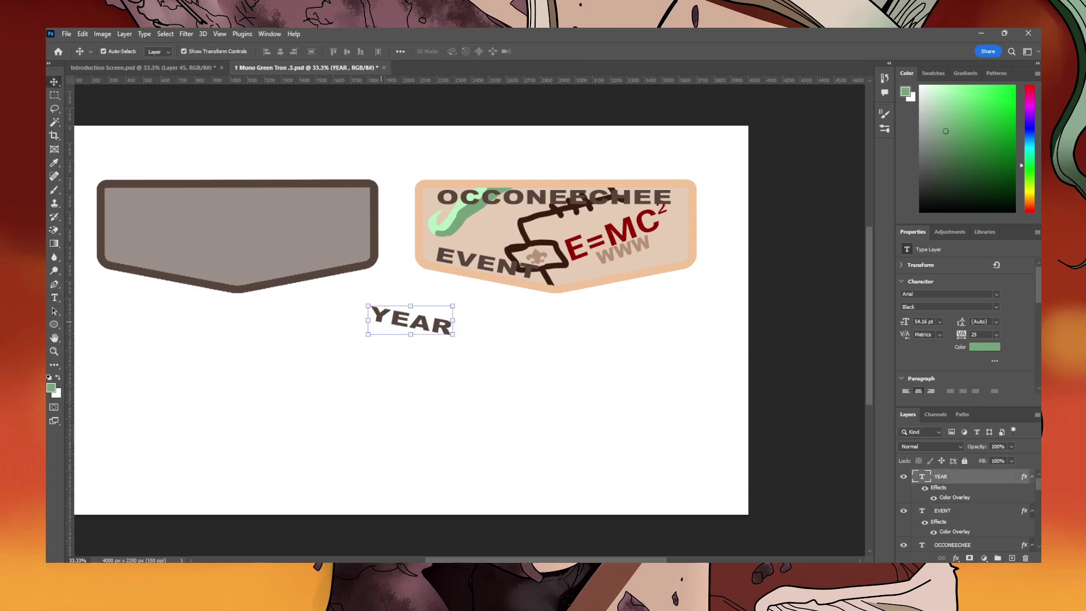
pyautogui.moveTo(365, 318); pyautogui.dragTo(622, 272)
pyautogui.press('Return')
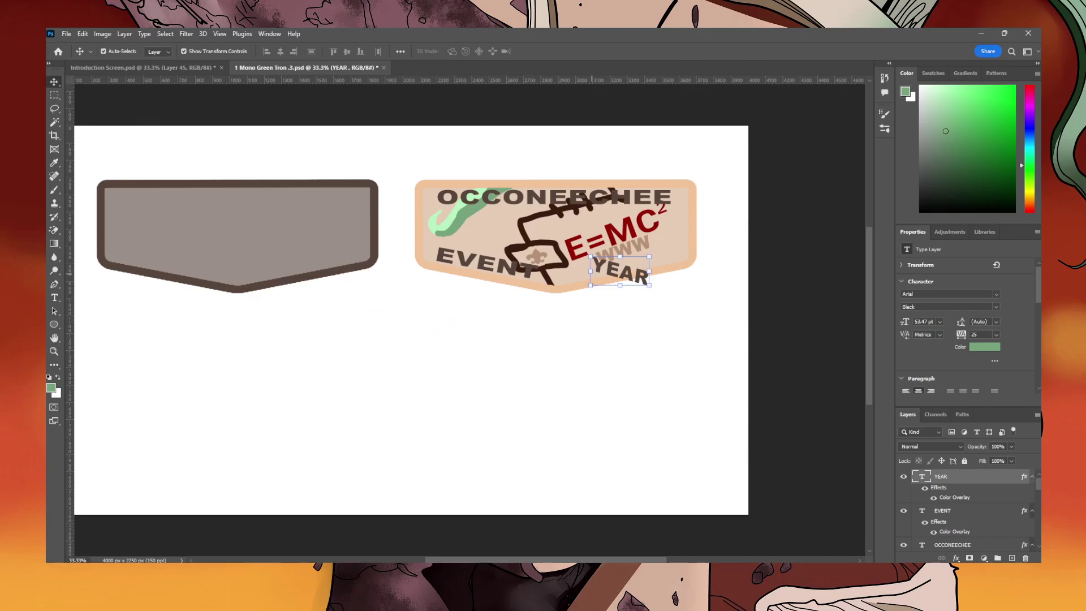
# Rotate the YEAR text about -26.6° to follow the badge's lower-right slanted edge.
pyautogui.moveTo(589, 240); pyautogui.dragTo(619, 266)
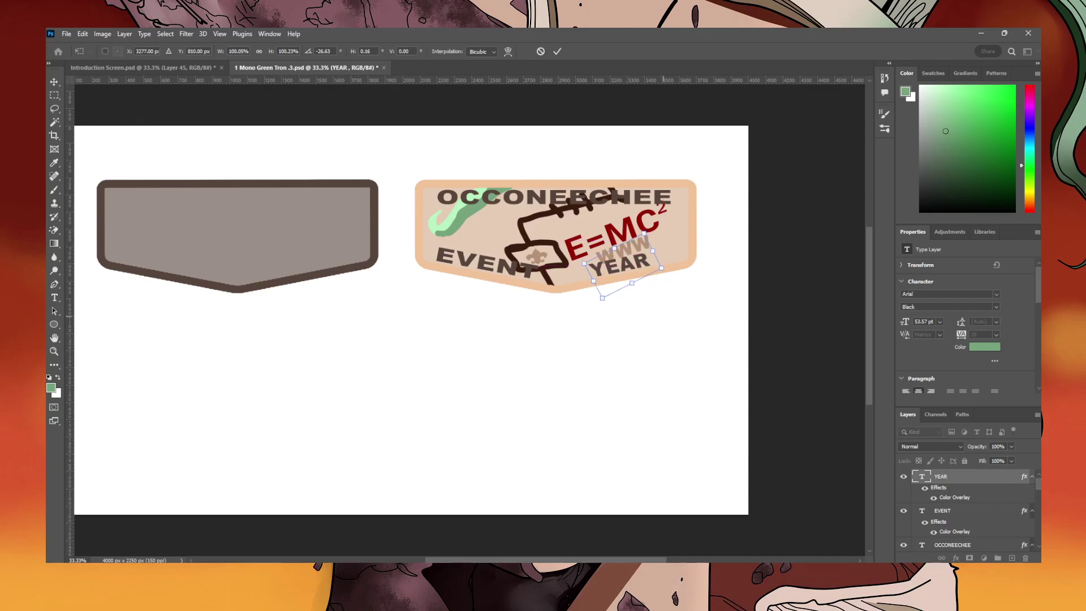
pyautogui.click(663, 327)
pyautogui.click(663, 328)
# Move the WWW text up and right, clear of YEAR, and rotate YEAR a further -0.8° or so.
pyautogui.moveTo(638, 243); pyautogui.dragTo(676, 219)
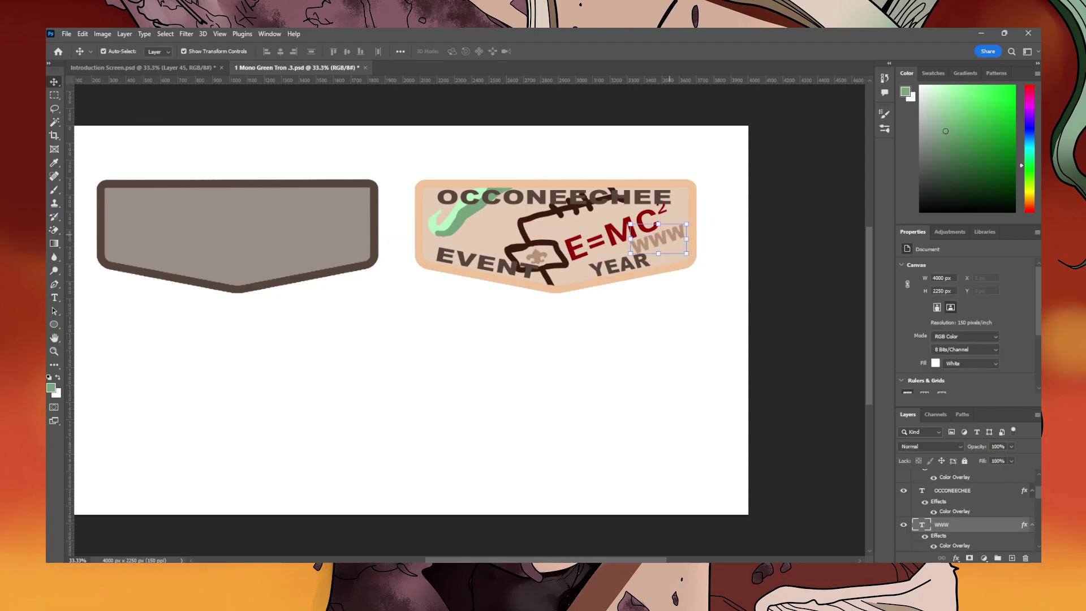
pyautogui.click(598, 270)
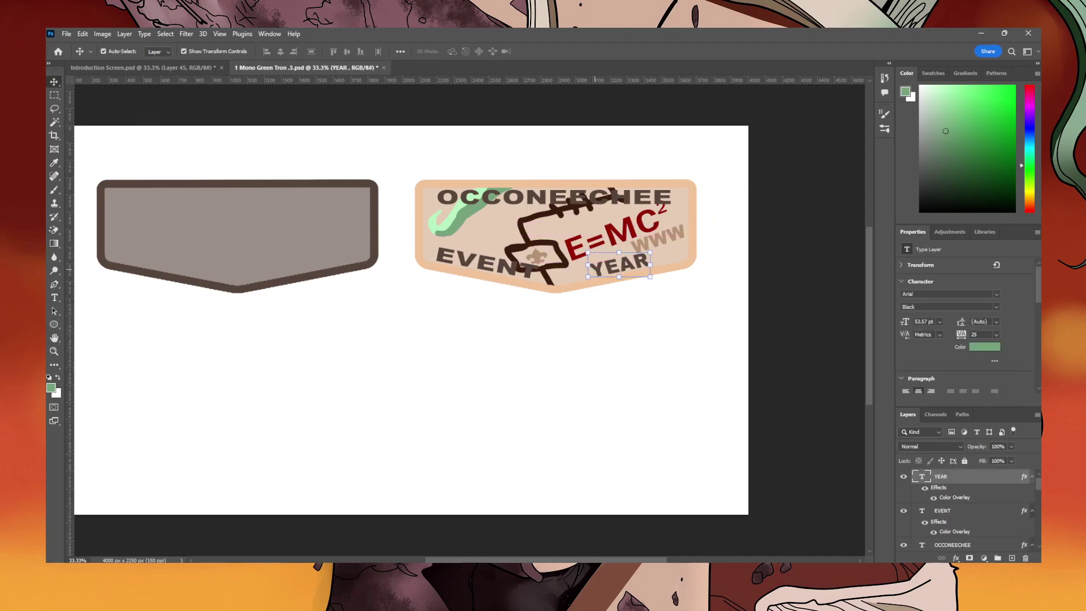
pyautogui.hotkey('ctrl', 't')
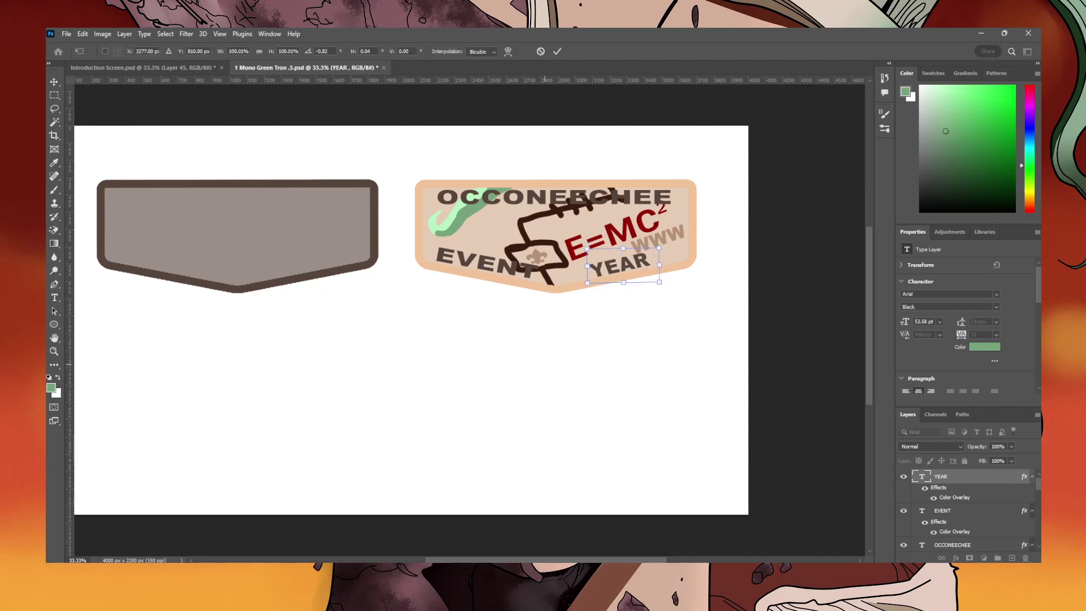
pyautogui.click(544, 365)
pyautogui.click(537, 370)
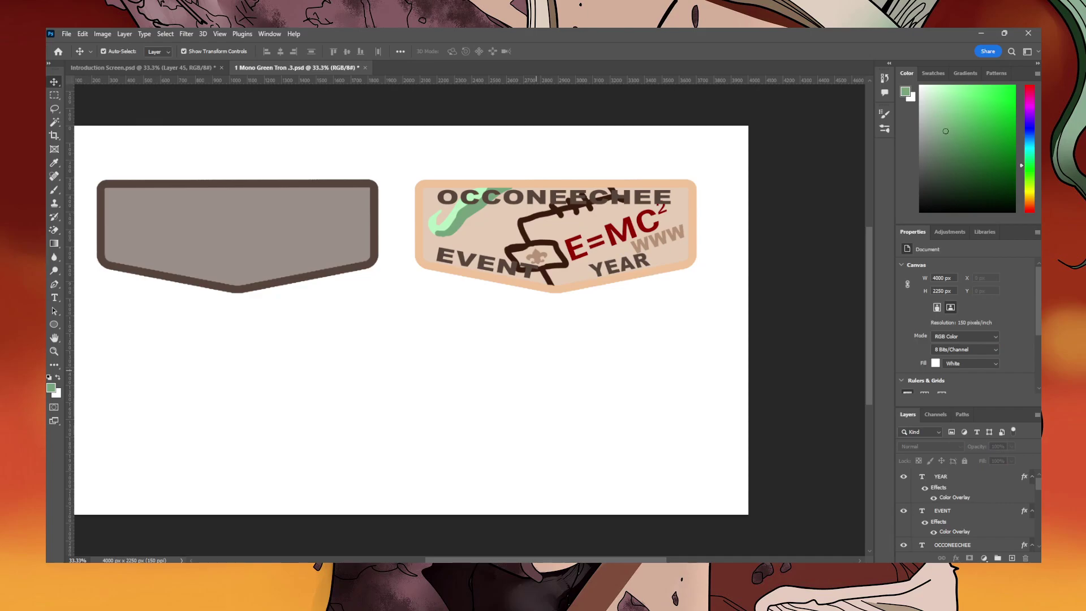
# Open the Color Overlay settings of the beige badge's border layer.
pyautogui.click(452, 260)
pyautogui.click(705, 257)
pyautogui.click(693, 255)
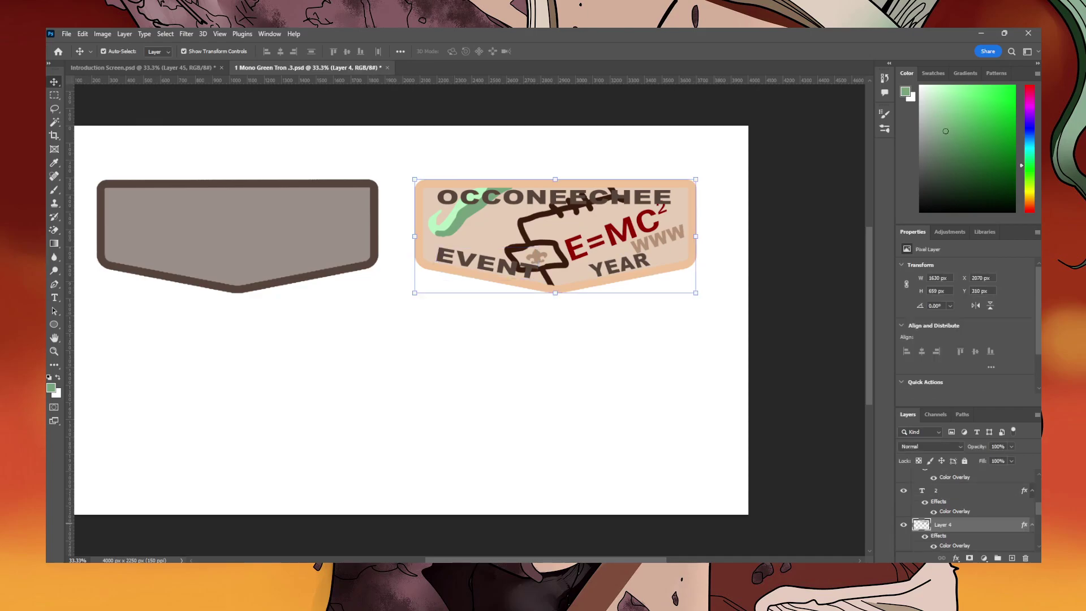
pyautogui.doubleClick(954, 546)
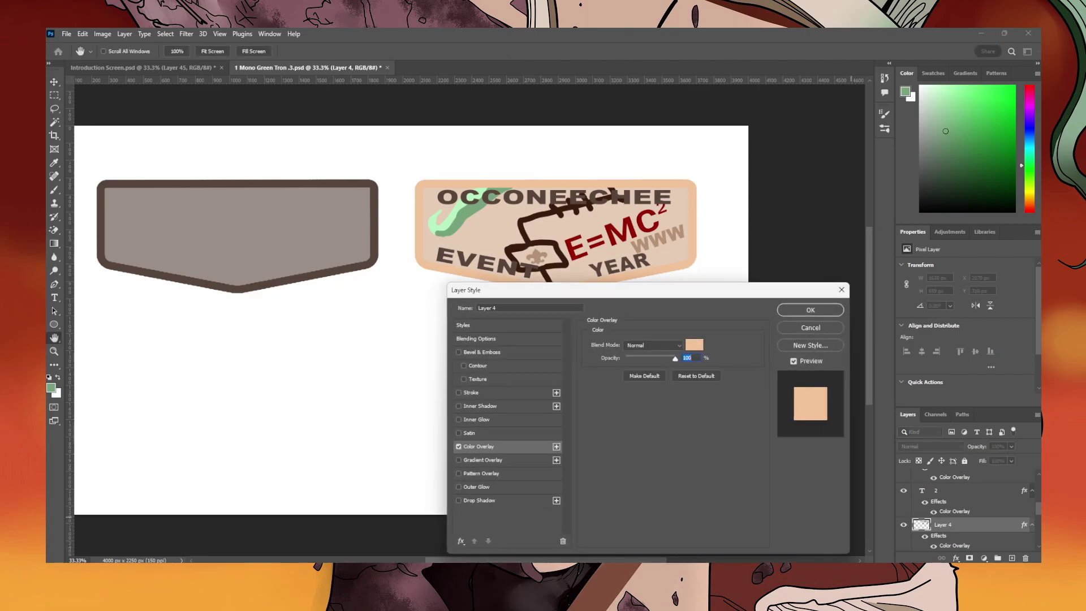
# Set the color overlay of the right patch's border (Layer 4) to the darker orange-tan db995e.
pyautogui.click(694, 344)
pyautogui.click(199, 390)
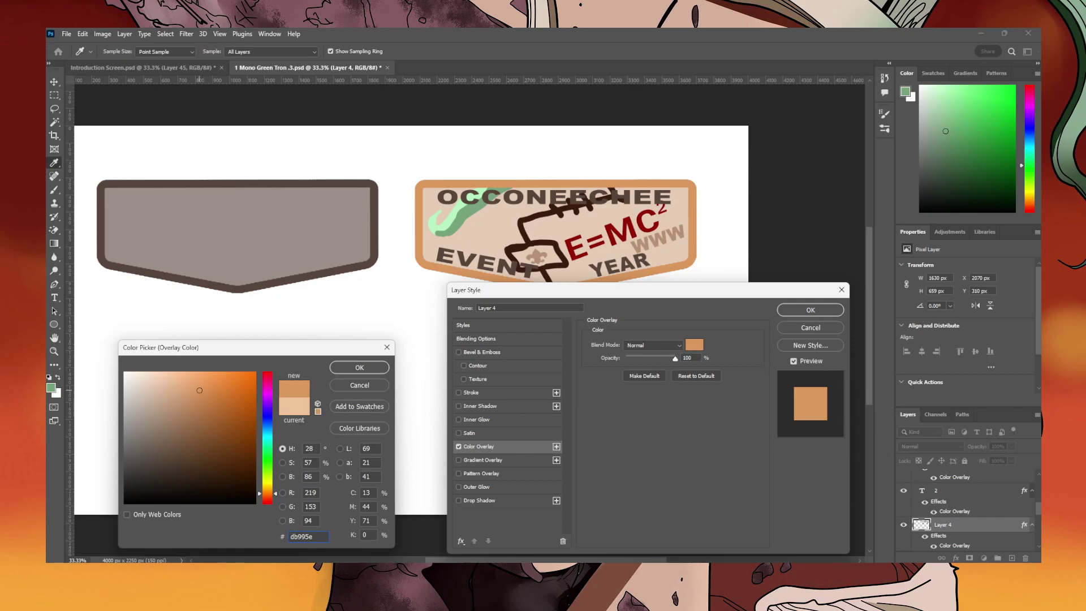
pyautogui.press('Return')
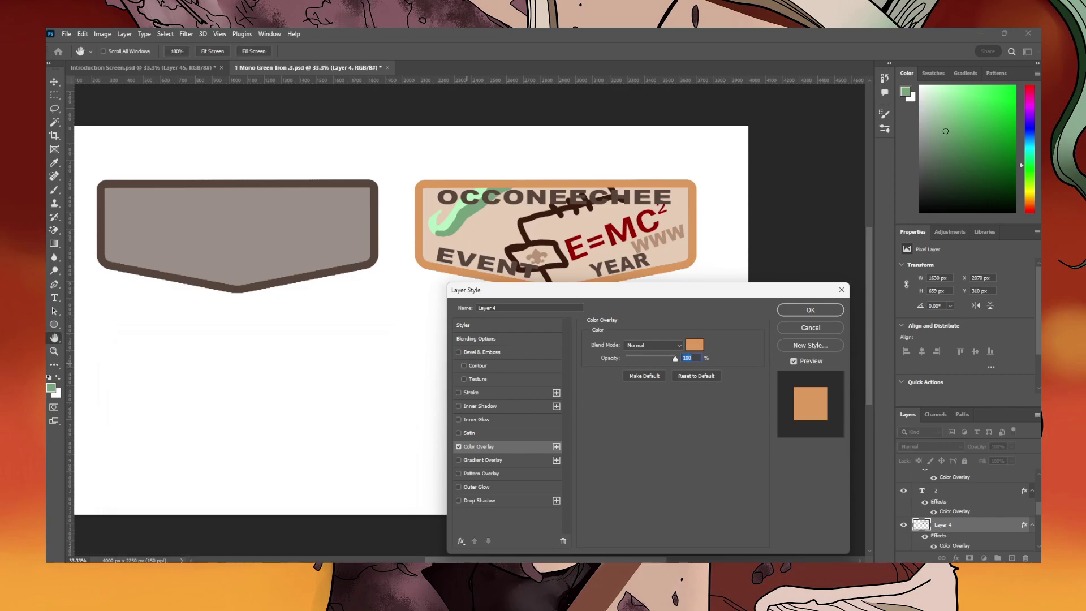
pyautogui.press('Return')
pyautogui.click(617, 341)
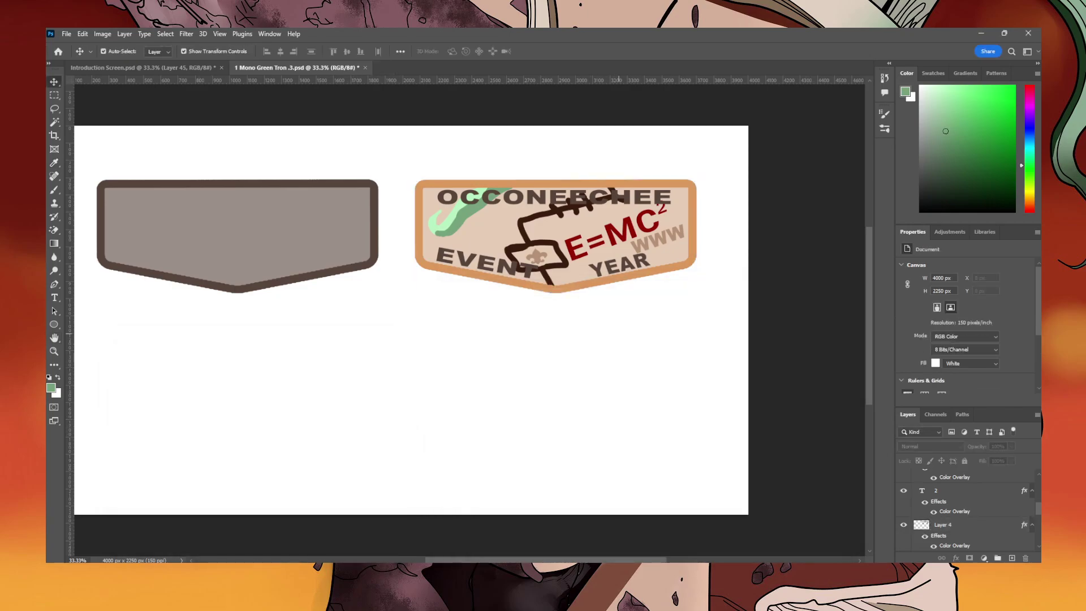
# Try an outside stroke on the YEAR text, testing yellow ffea00 and blue 0072ff as its color.
pyautogui.click(601, 269)
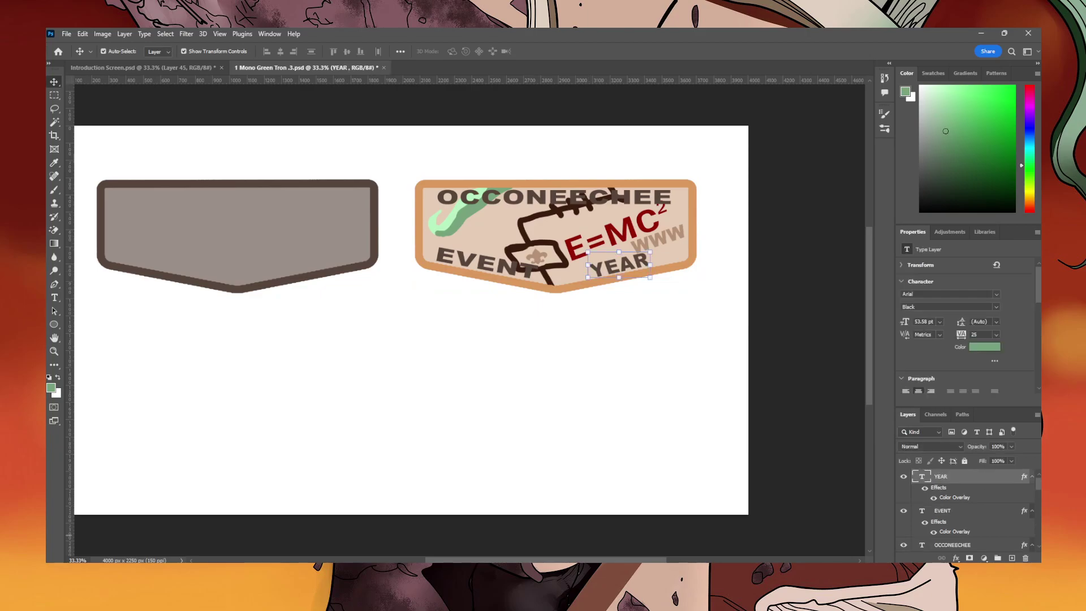
pyautogui.doubleClick(954, 497)
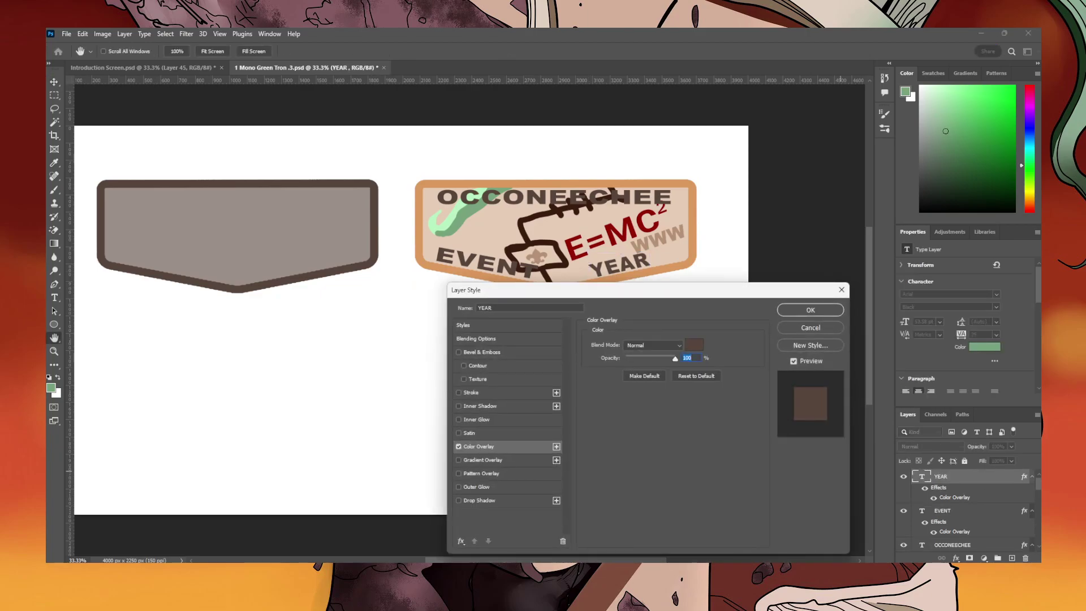
pyautogui.click(694, 344)
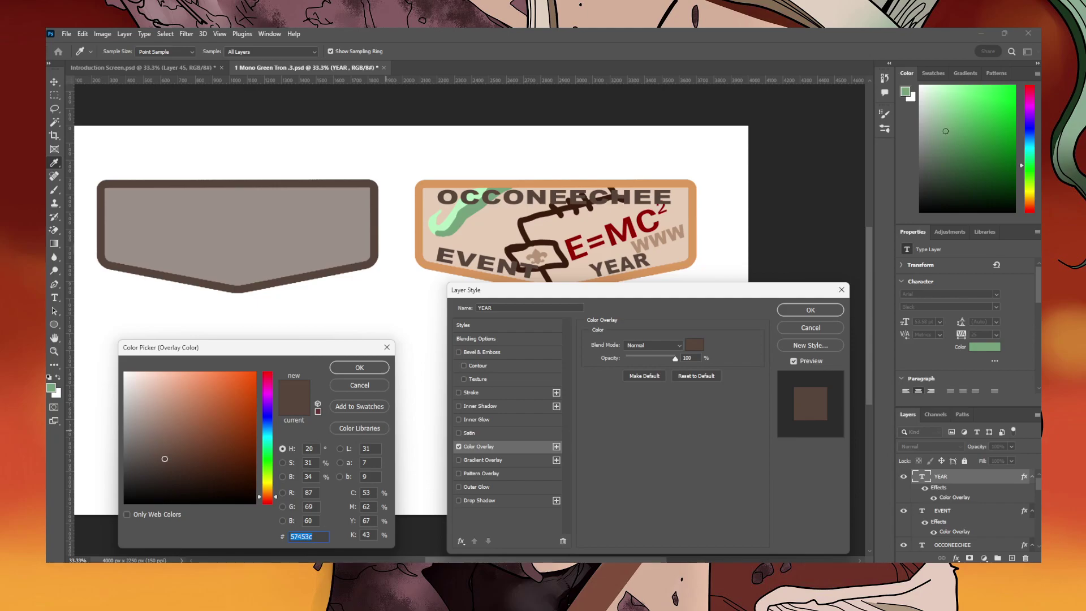
pyautogui.press('Return')
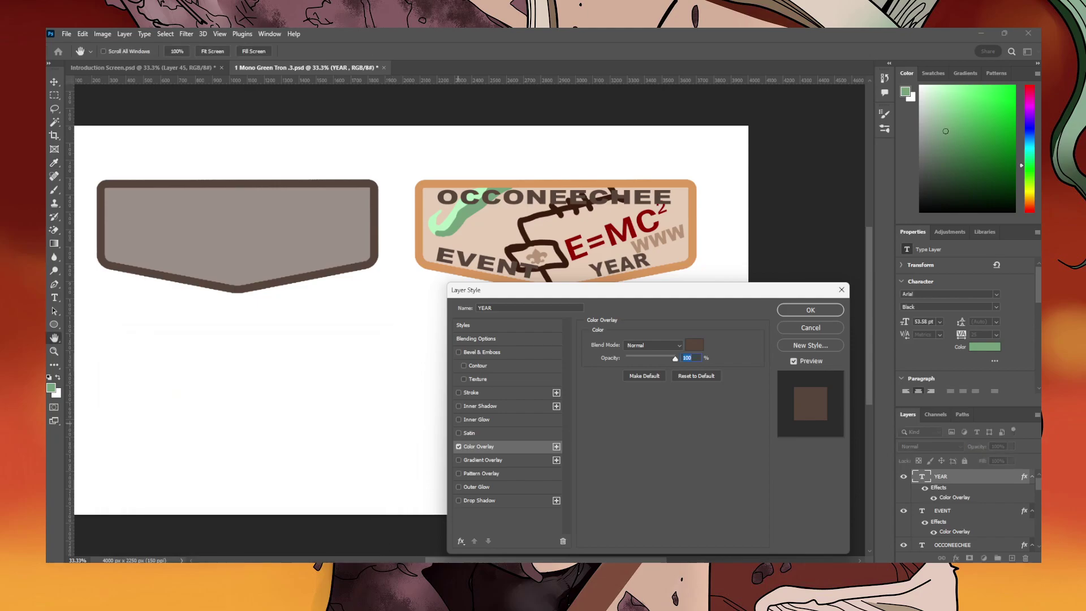
pyautogui.click(458, 393)
pyautogui.click(472, 392)
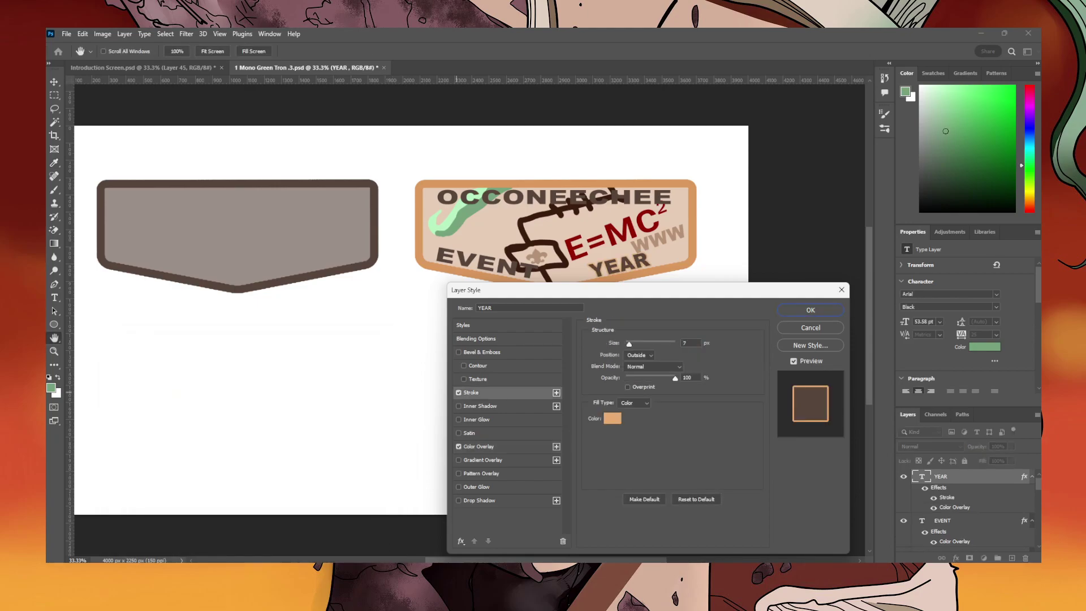
pyautogui.click(613, 418)
pyautogui.write('ffba00')
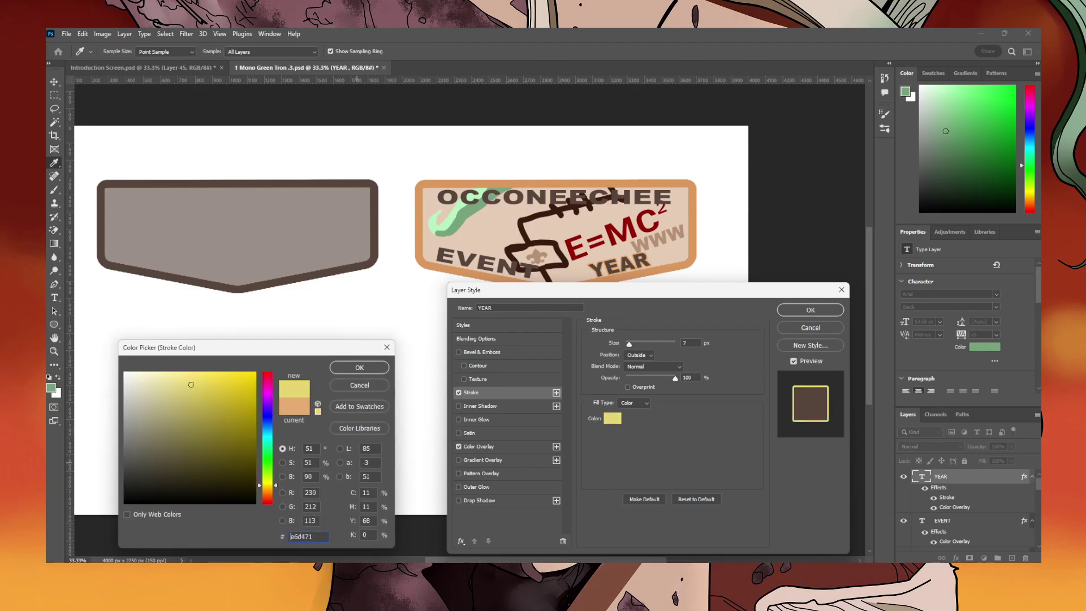
pyautogui.doubleClick(292, 537)
pyautogui.write('ffd460')
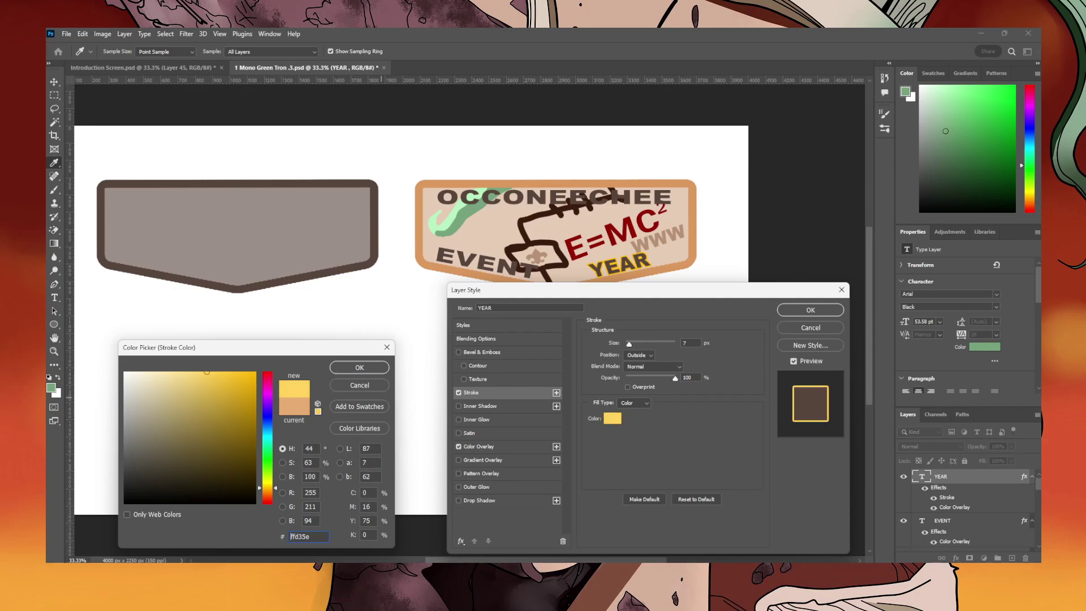
pyautogui.moveTo(269, 487); pyautogui.dragTo(269, 484)
pyautogui.moveTo(206, 371)
pyautogui.mouseDown()
pyautogui.moveTo(193, 385)
pyautogui.moveTo(226, 408)
pyautogui.moveTo(255, 372)
pyautogui.mouseUp()
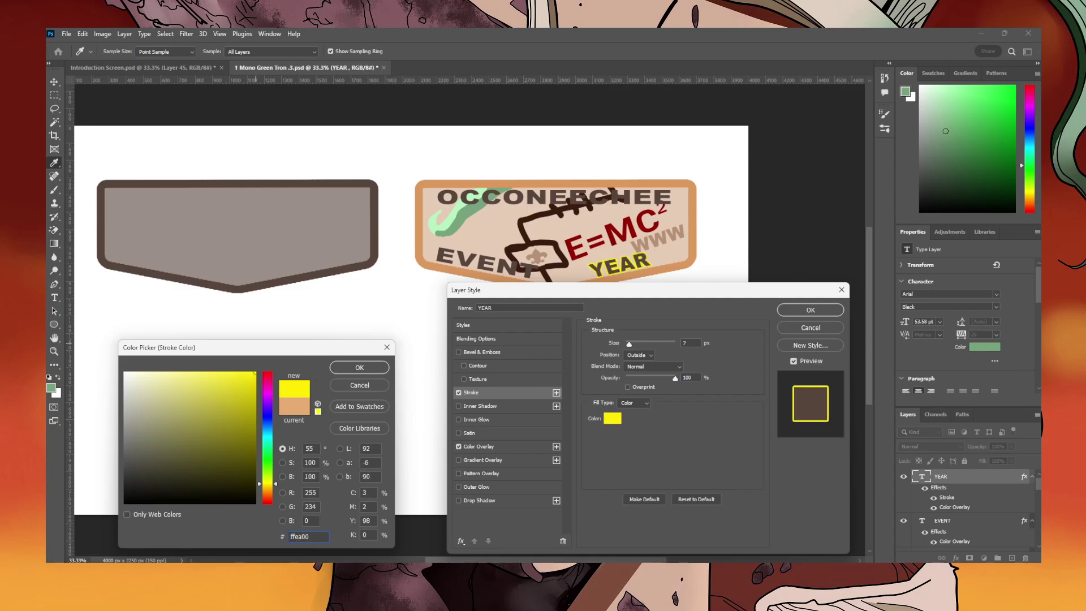
pyautogui.moveTo(271, 485)
pyautogui.mouseDown()
pyautogui.moveTo(274, 503)
pyautogui.moveTo(282, 457)
pyautogui.mouseUp()
pyautogui.write('0072ff')
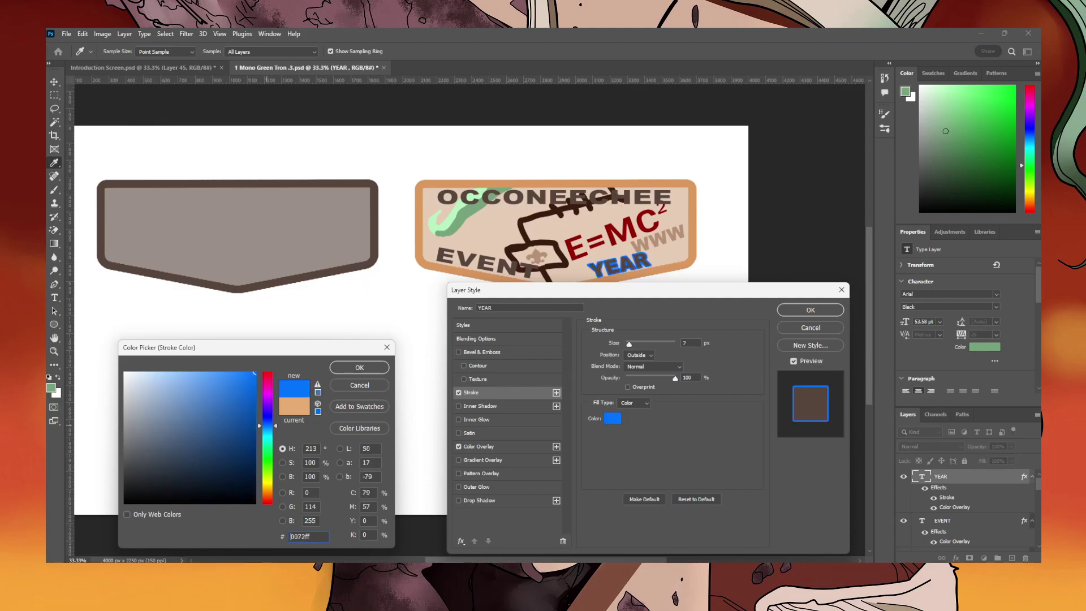
# Discard the trial stroke color and turn off the stroke on the YEAR text.
pyautogui.click(360, 385)
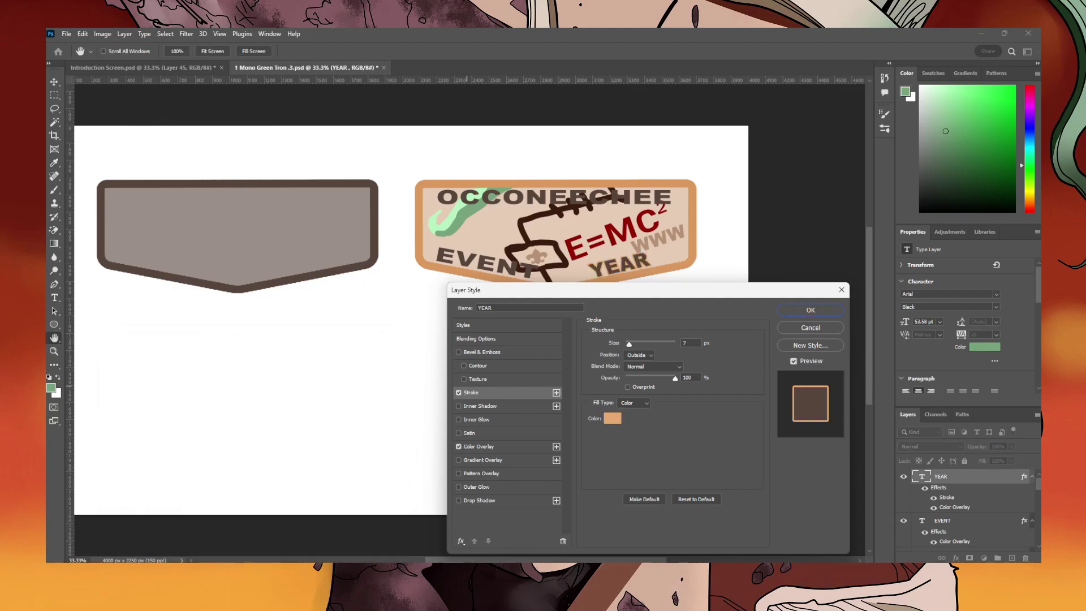
pyautogui.click(459, 393)
pyautogui.click(810, 310)
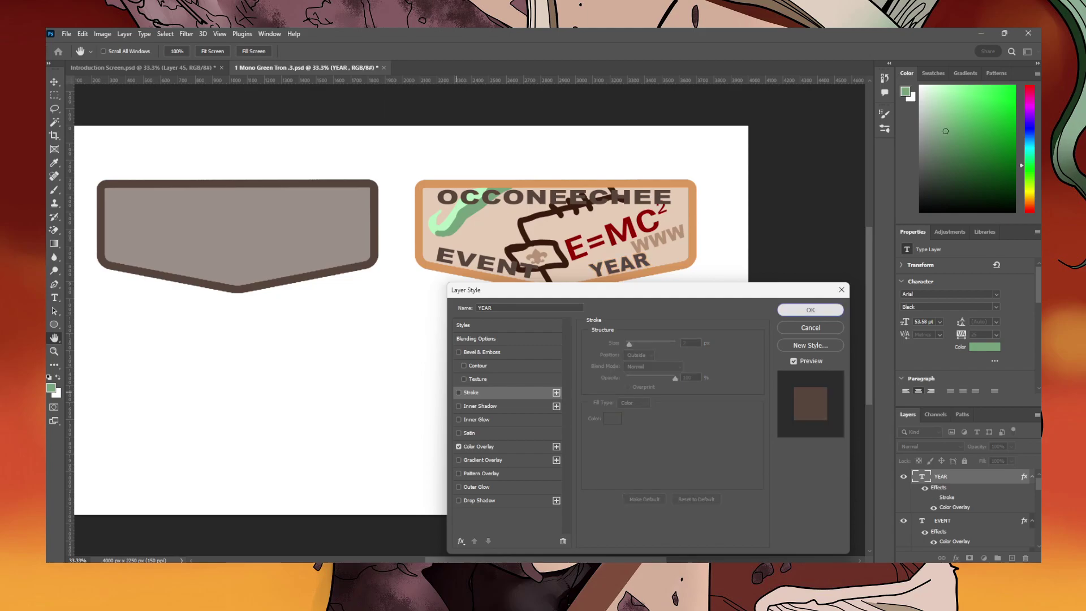
pyautogui.click(664, 385)
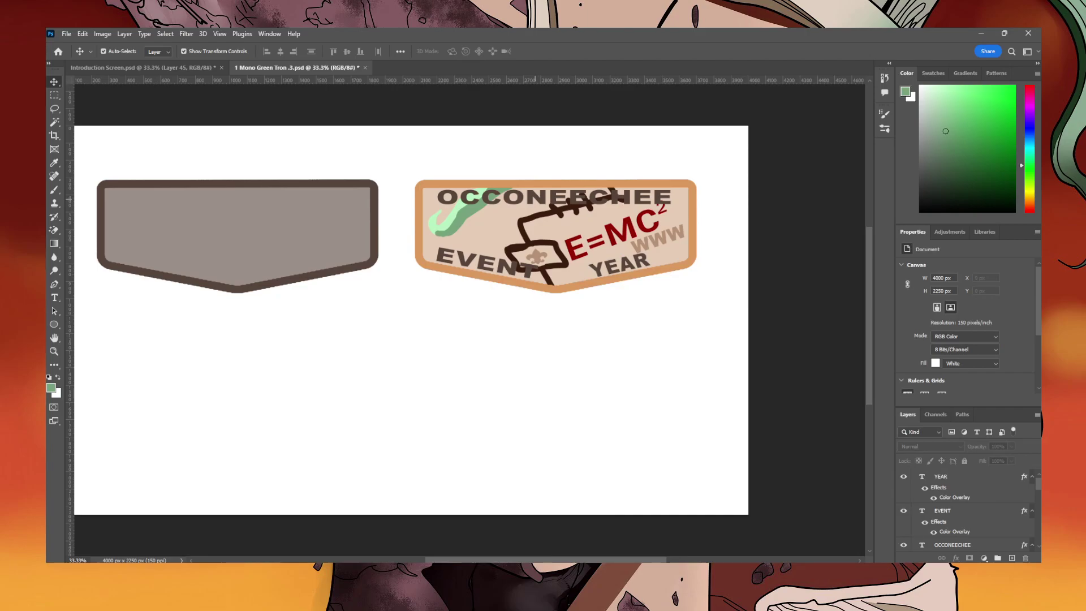
# Try white ffffff as the color overlay of the OCCONEECHEE text.
pyautogui.click(536, 200)
pyautogui.doubleClick(954, 546)
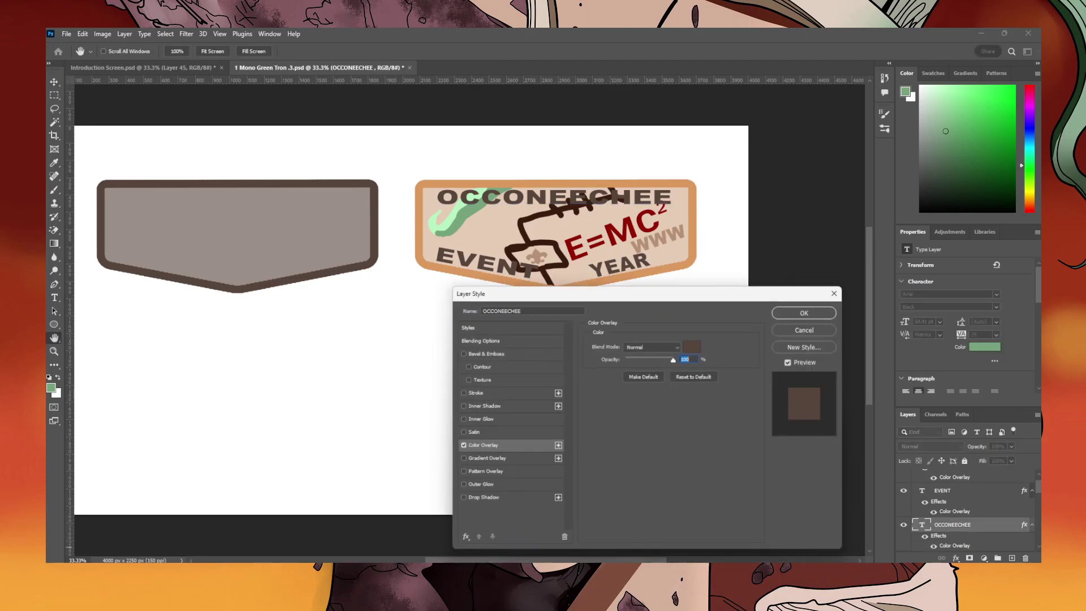
pyautogui.click(694, 344)
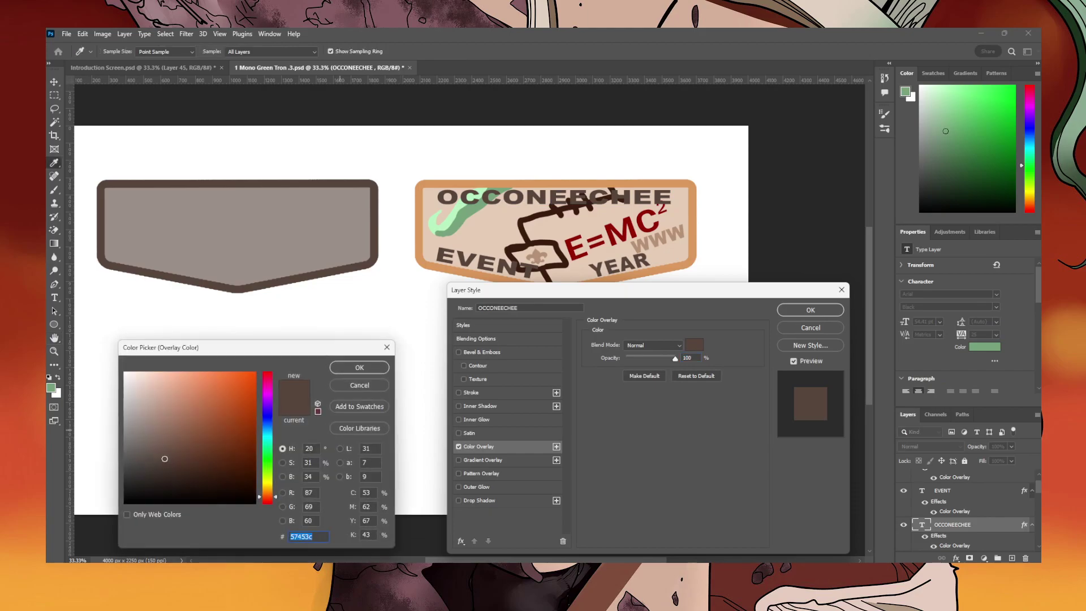
pyautogui.click(167, 386)
pyautogui.doubleClick(291, 536)
pyautogui.write('ffffff')
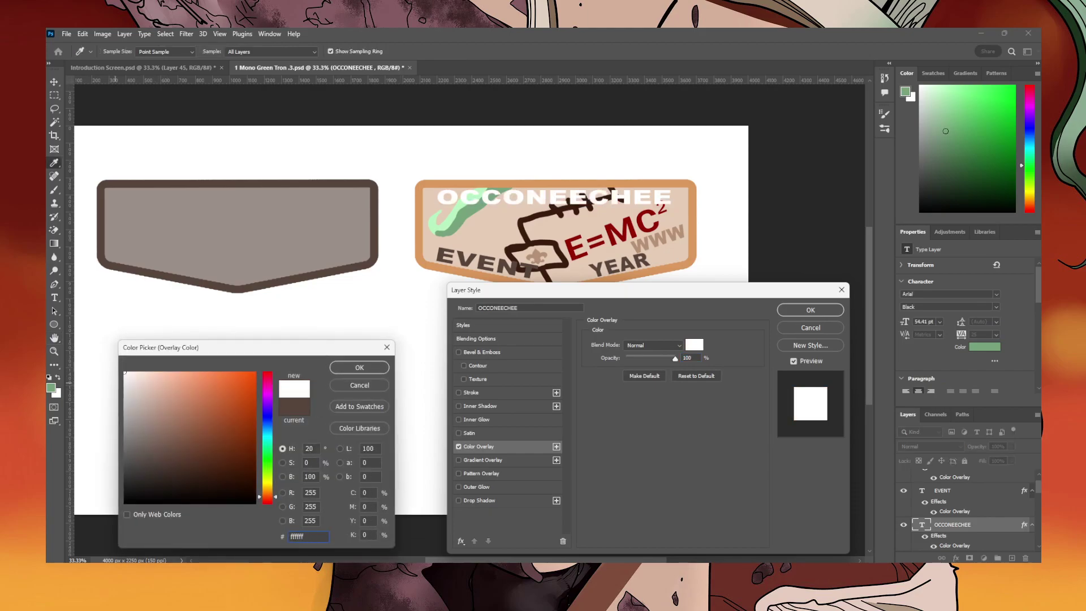
# Test grey shades such as 5a5a5a and 323232 on the OCCONEECHEE text's color overlay and set it to 242424.
pyautogui.write('c0c0c0')
pyautogui.hotkey('ctrl', 'a')
pyautogui.write('5a5a5a')
pyautogui.hotkey('ctrl', 'a')
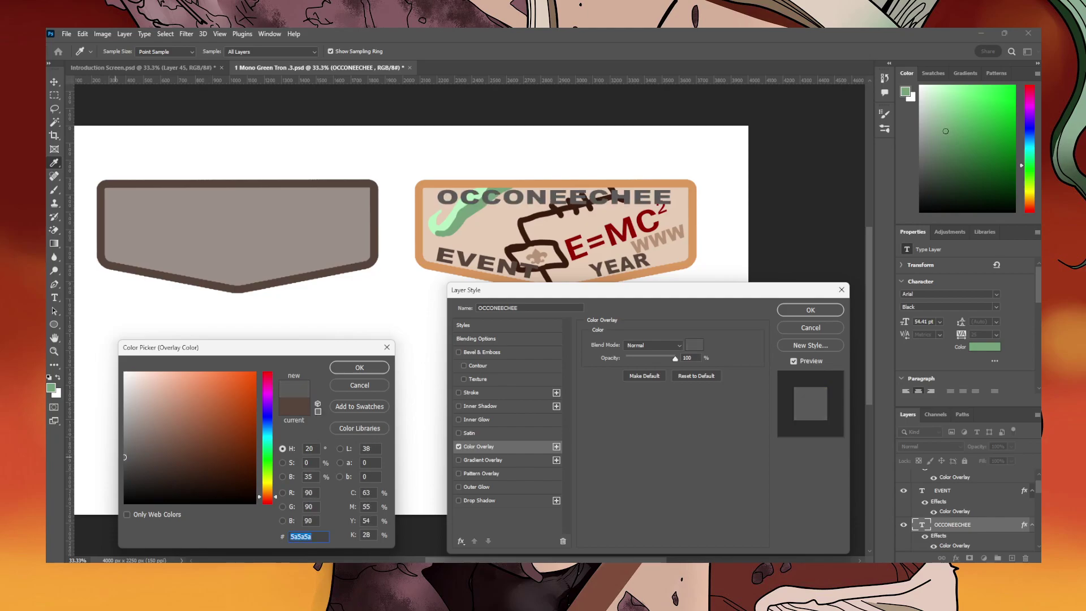
pyautogui.write('323232')
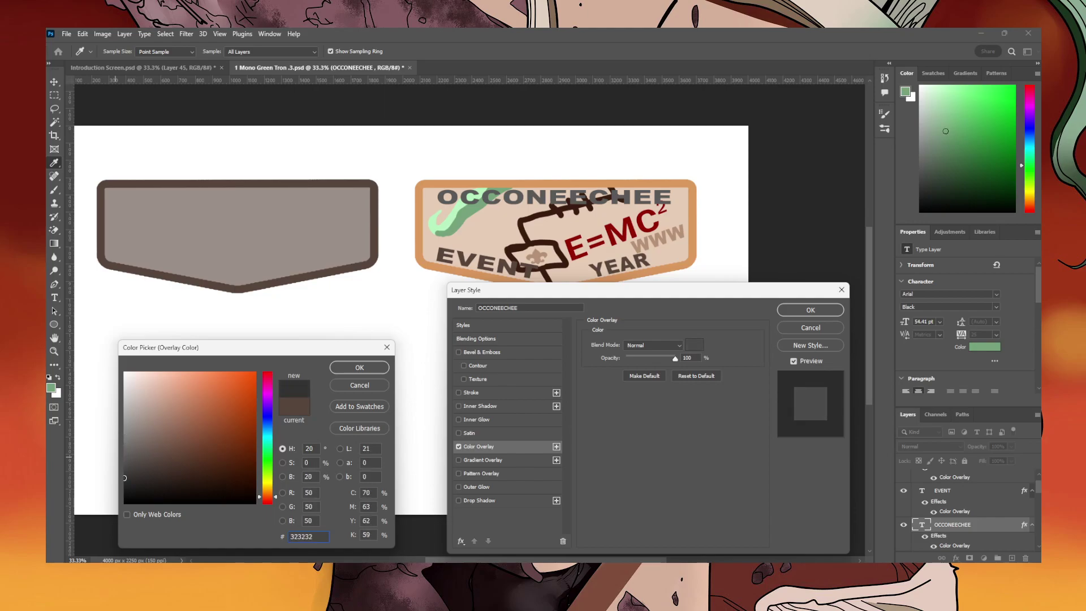
pyautogui.hotkey('ctrl', 'a')
pyautogui.write('242424')
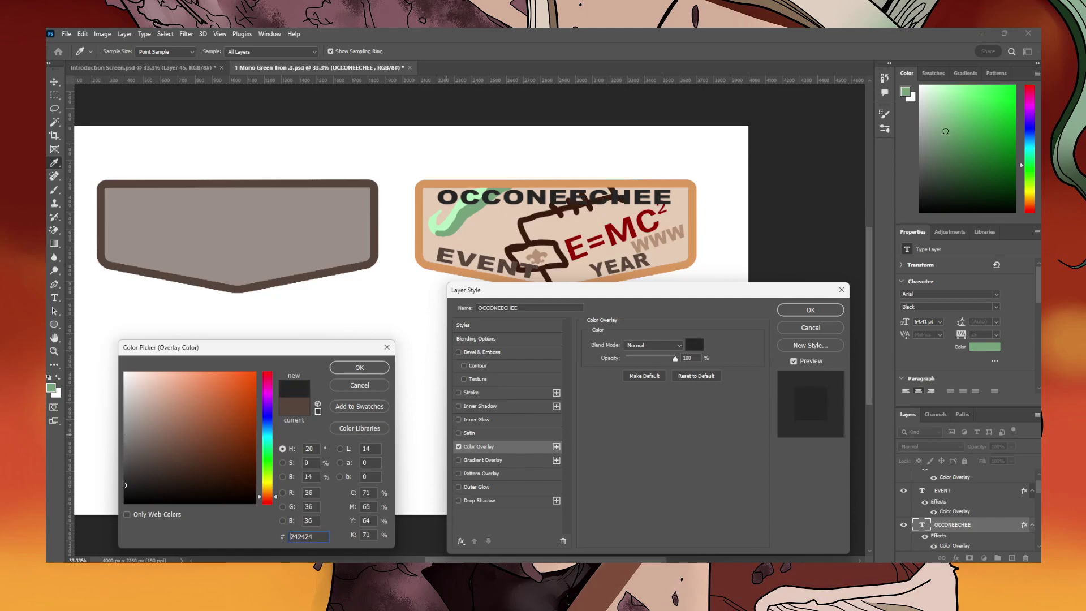
pyautogui.hotkey('ctrl', 'a')
pyautogui.press('Return')
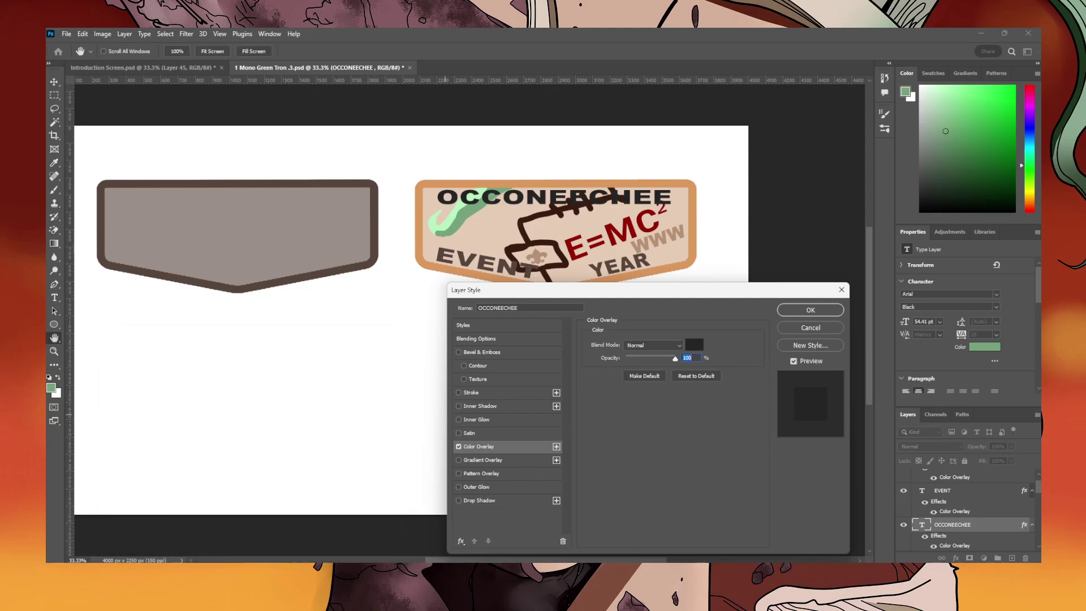
# Add an outside stroke in orange ff7e00 to the OCCONEECHEE text.
pyautogui.click(458, 393)
pyautogui.click(472, 393)
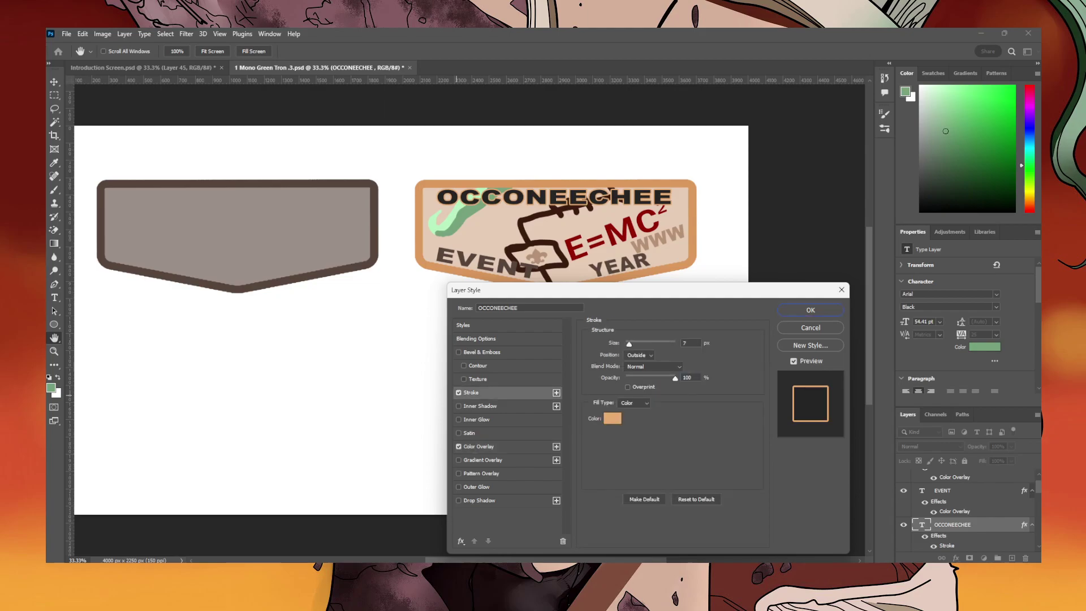
pyautogui.click(613, 418)
pyautogui.click(124, 392)
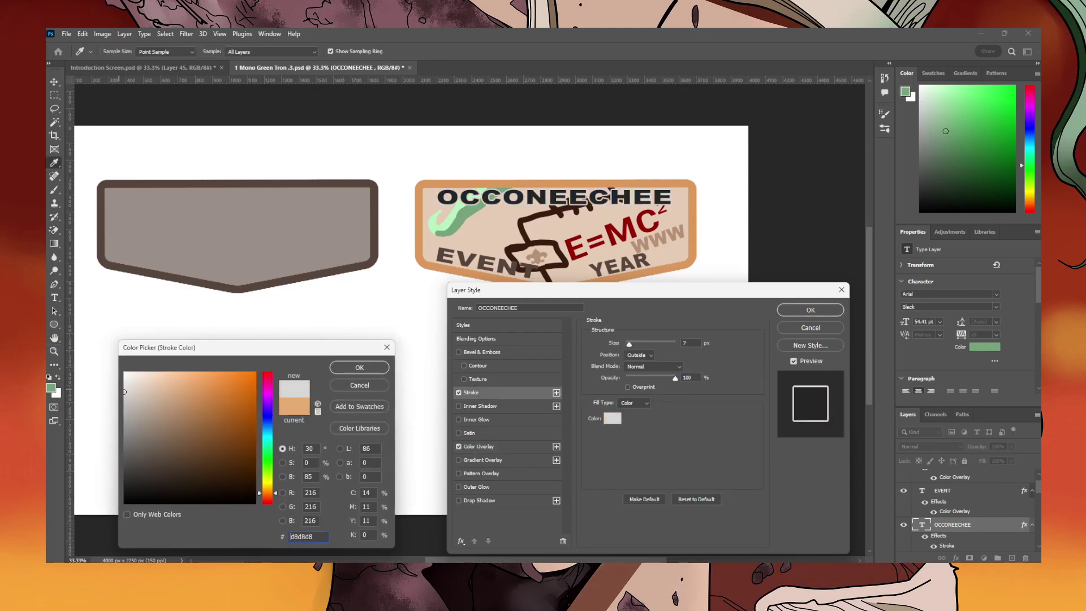
pyautogui.moveTo(125, 391)
pyautogui.mouseDown()
pyautogui.moveTo(125, 373)
pyautogui.moveTo(174, 423)
pyautogui.moveTo(245, 433)
pyautogui.moveTo(181, 410)
pyautogui.moveTo(204, 435)
pyautogui.moveTo(236, 380)
pyautogui.mouseUp()
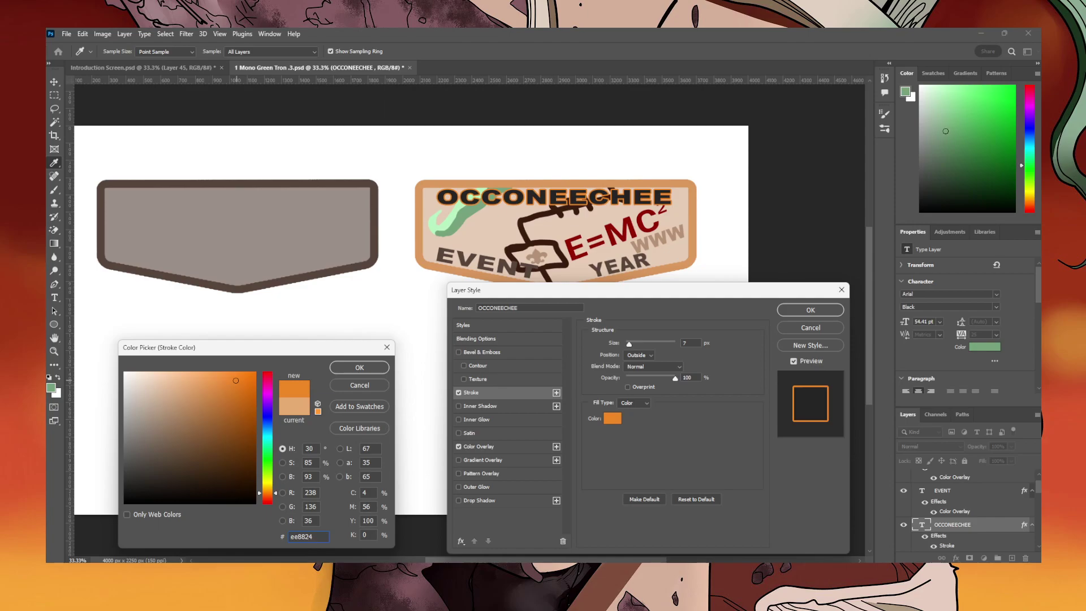
pyautogui.write('ff7e00')
pyautogui.press('Return')
pyautogui.press('Return')
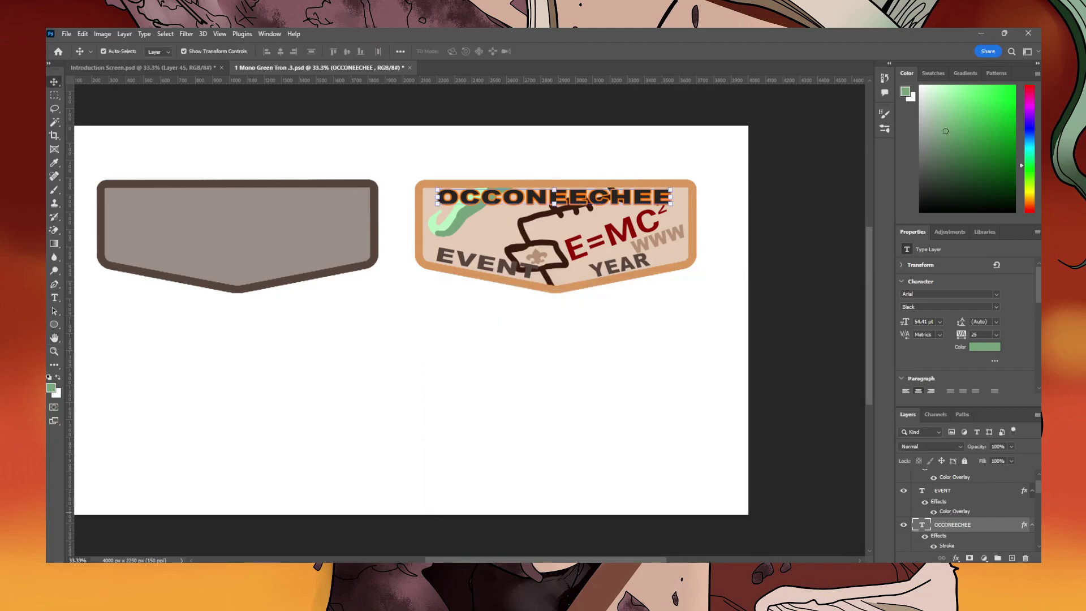
# Try the EVENT text's brown 57453c as the OCCONEECHEE stroke color, and discard the change.
pyautogui.doubleClick(947, 546)
pyautogui.click(612, 418)
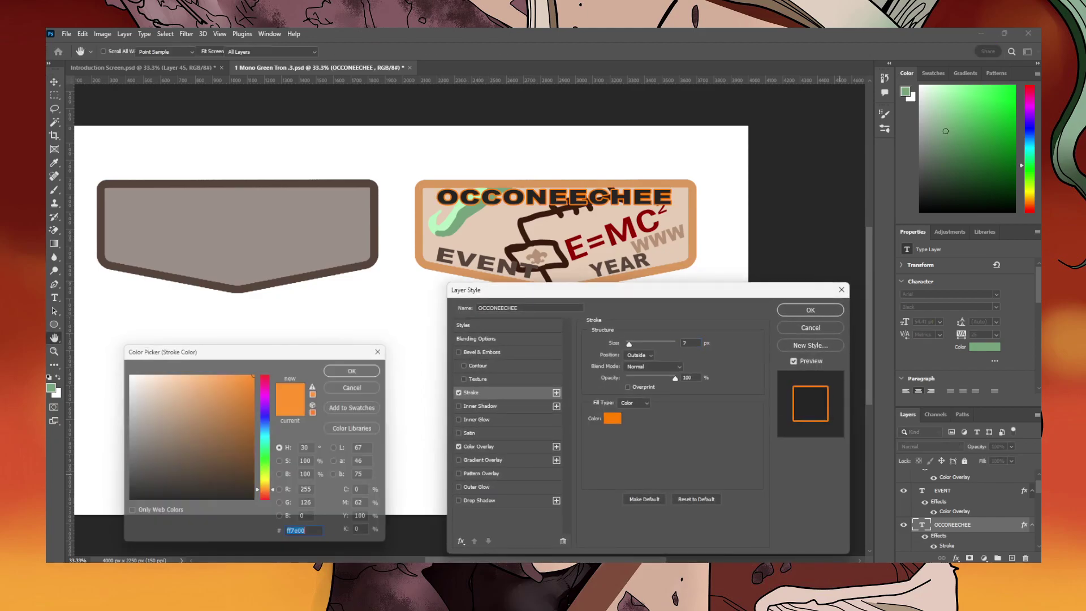
pyautogui.click(527, 268)
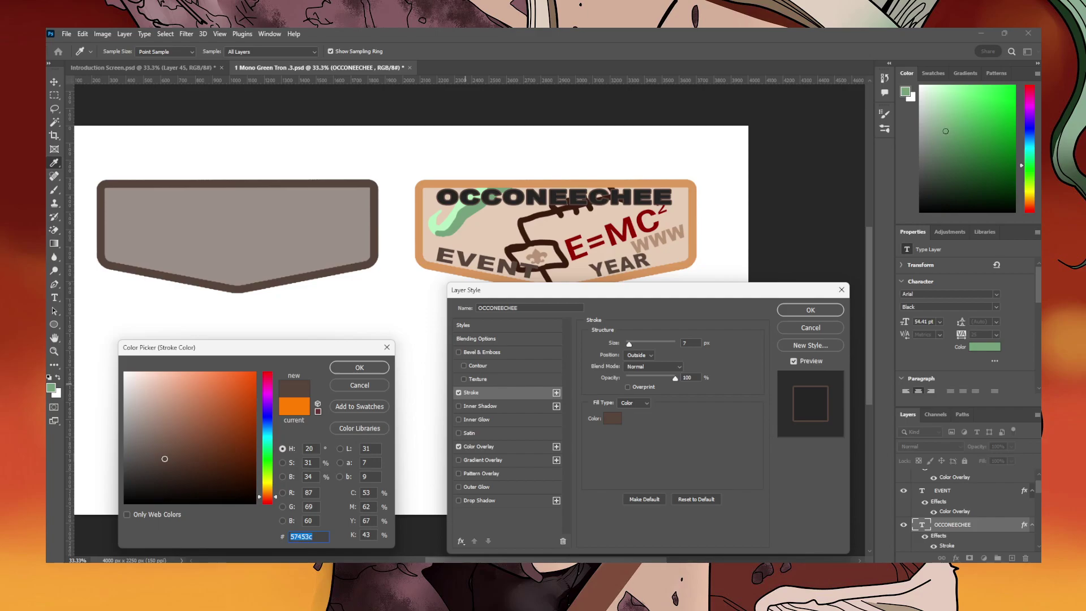
pyautogui.click(359, 367)
pyautogui.click(811, 328)
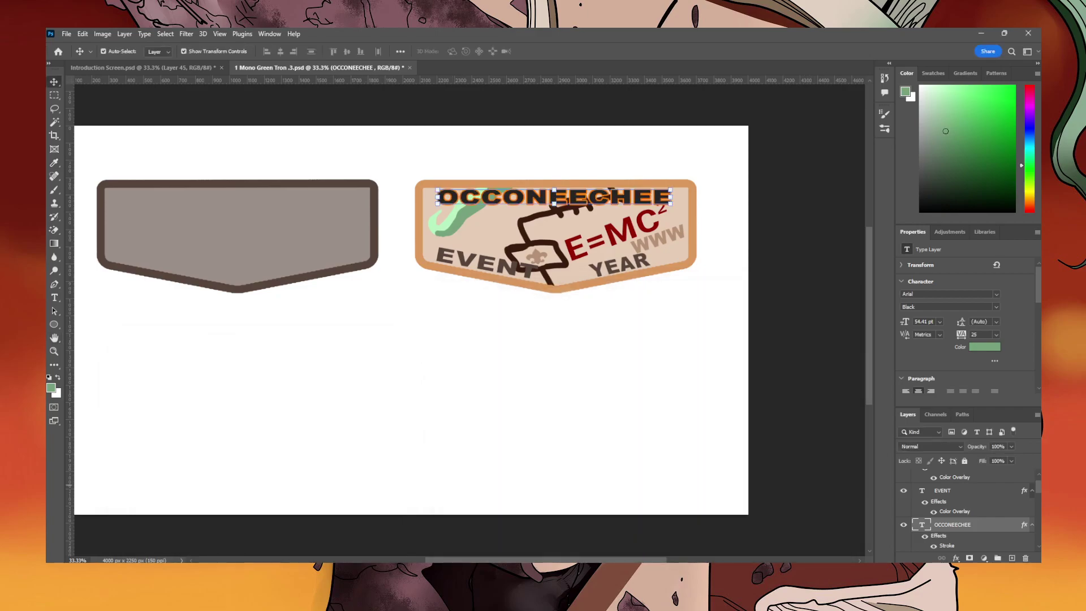
# Set the OCCONEECHEE text's color overlay to brown 57453c, sampled from the EVENT text.
pyautogui.doubleClick(947, 546)
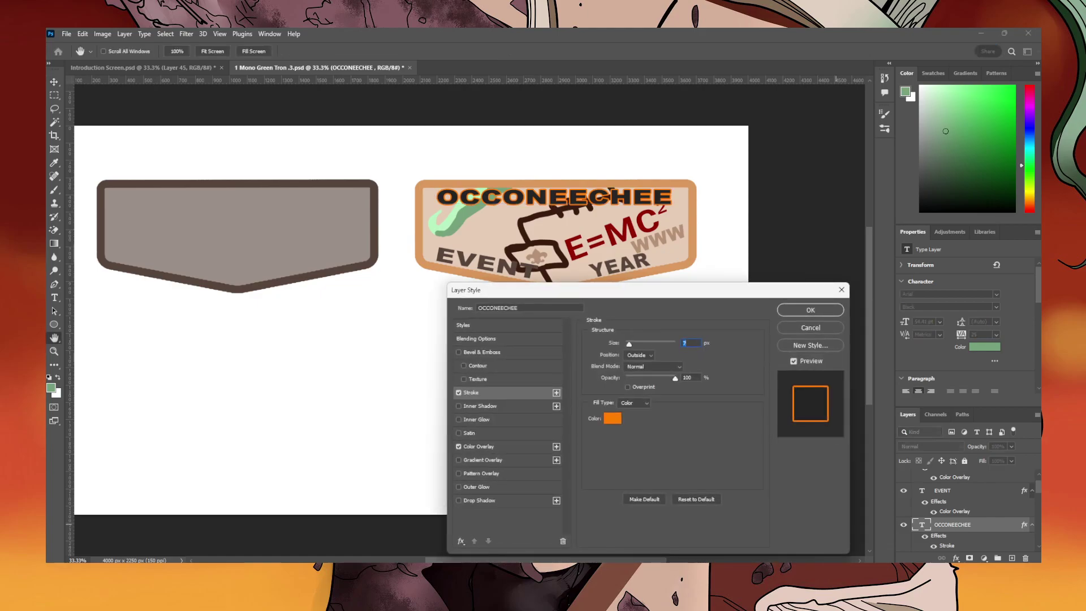
pyautogui.click(479, 447)
pyautogui.click(695, 345)
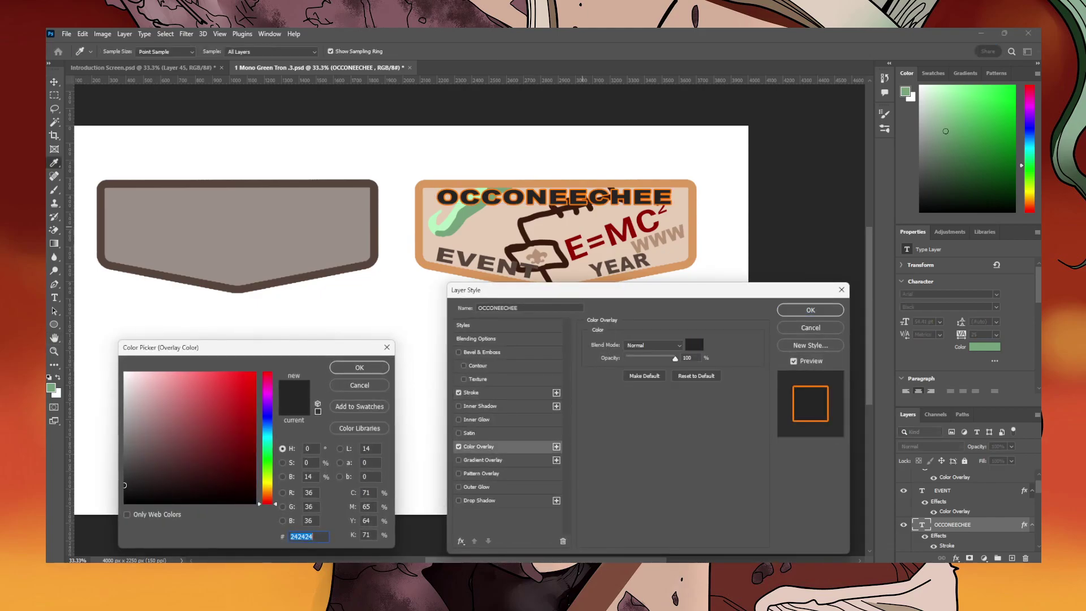
pyautogui.click(530, 267)
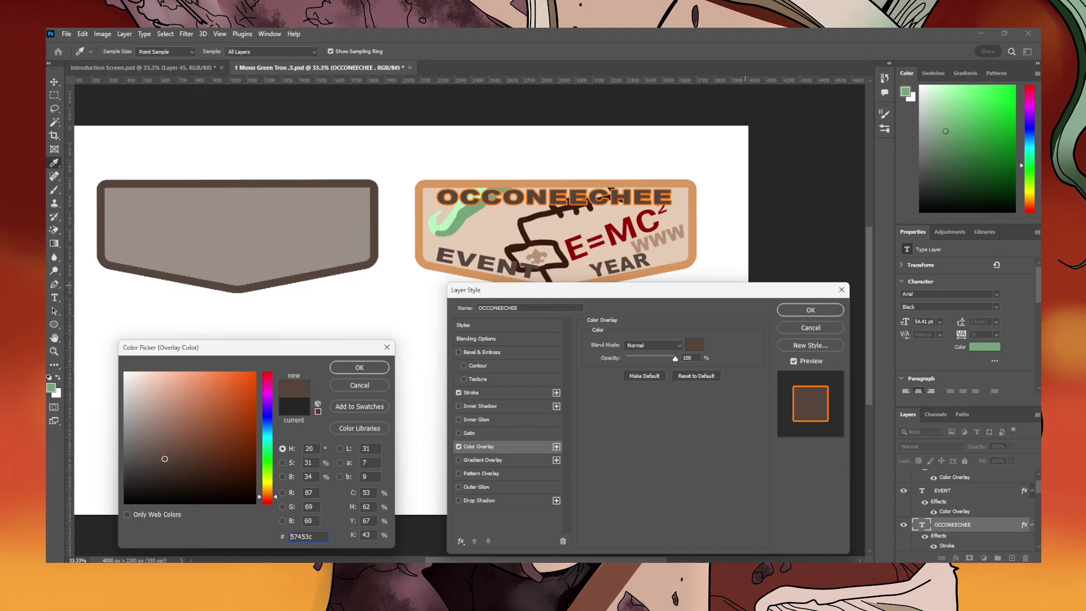
pyautogui.click(359, 368)
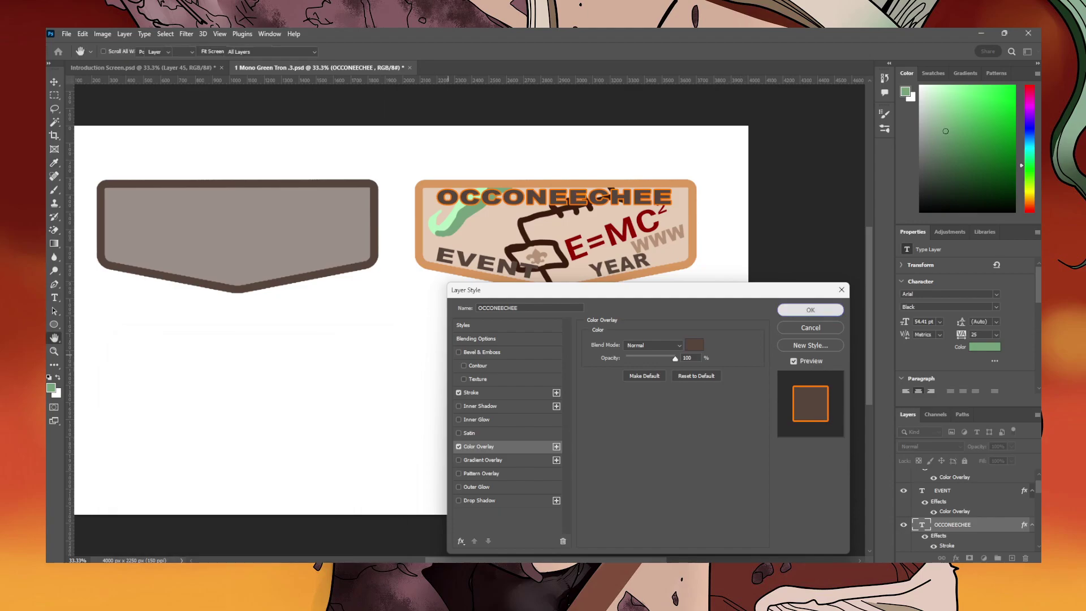
pyautogui.press('Return')
# Add an outside stroke in orange ff7e00 to the EVENT text.
pyautogui.click(465, 265)
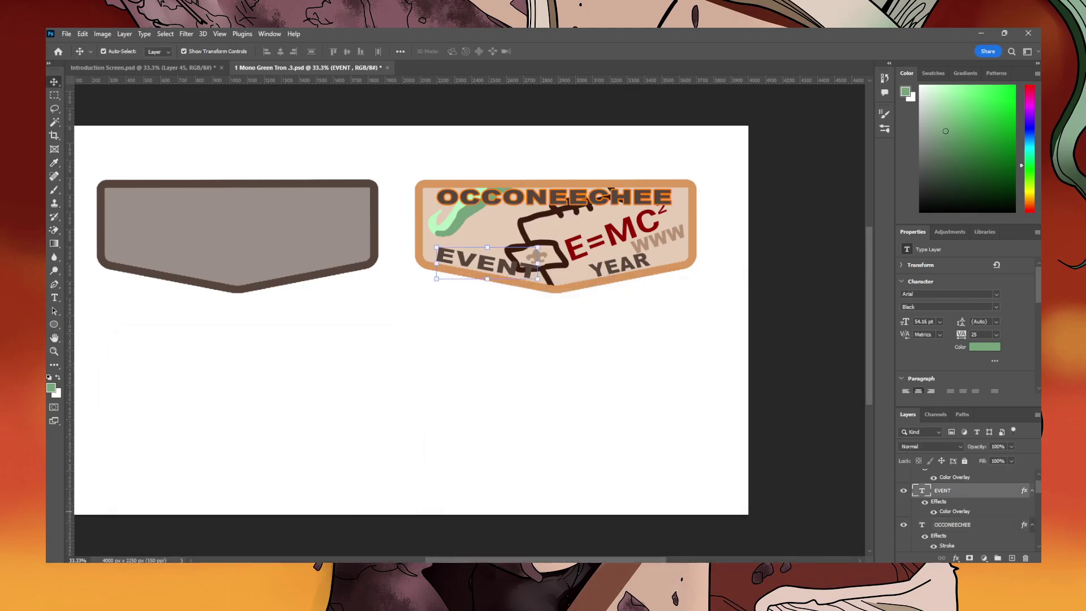
pyautogui.doubleClick(954, 511)
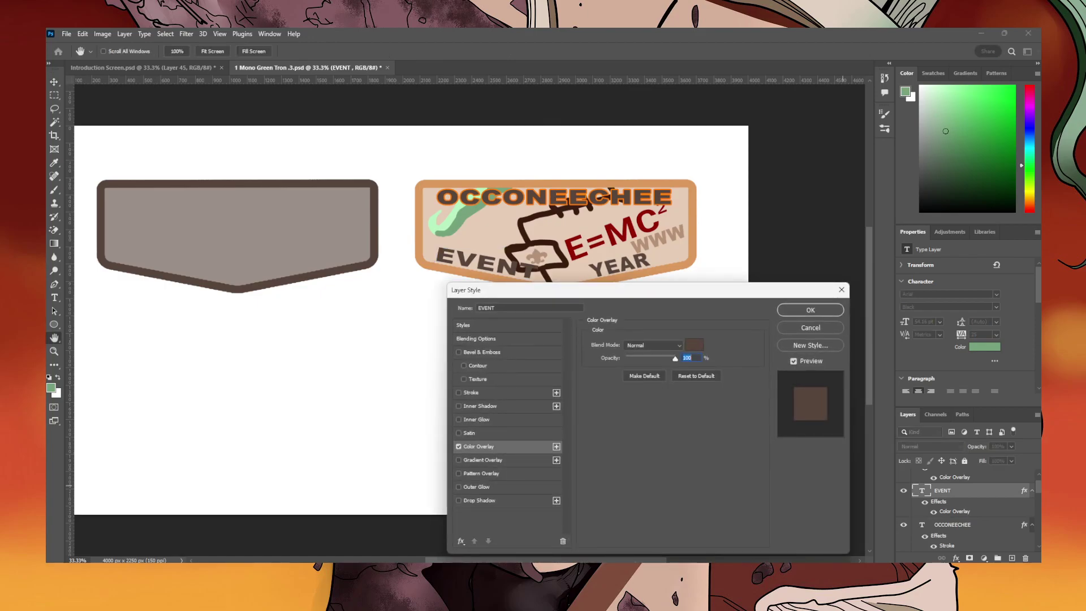
pyautogui.click(459, 393)
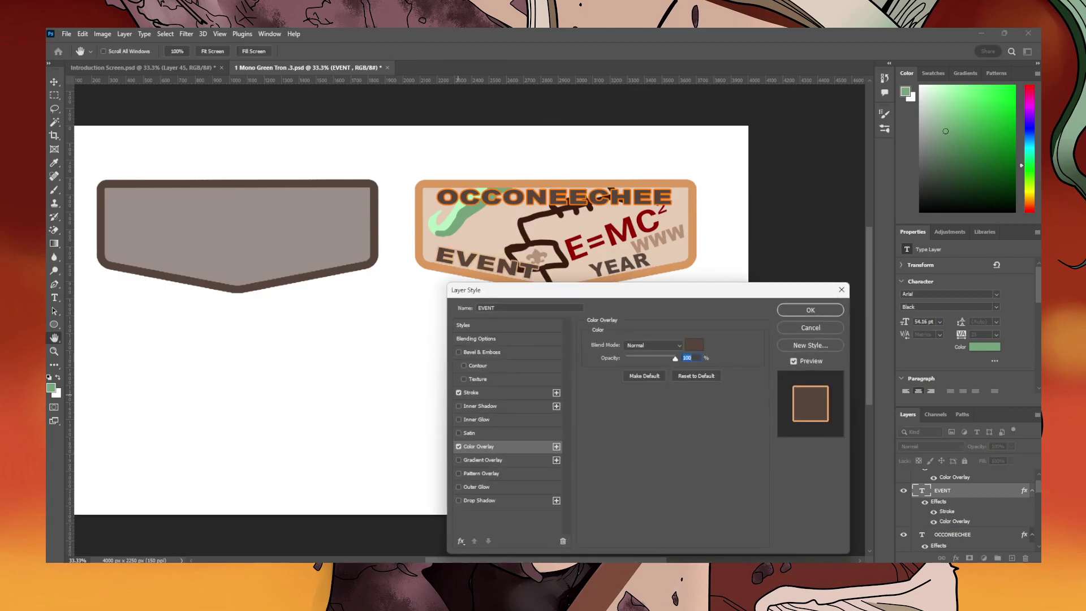
pyautogui.click(471, 393)
pyautogui.click(612, 418)
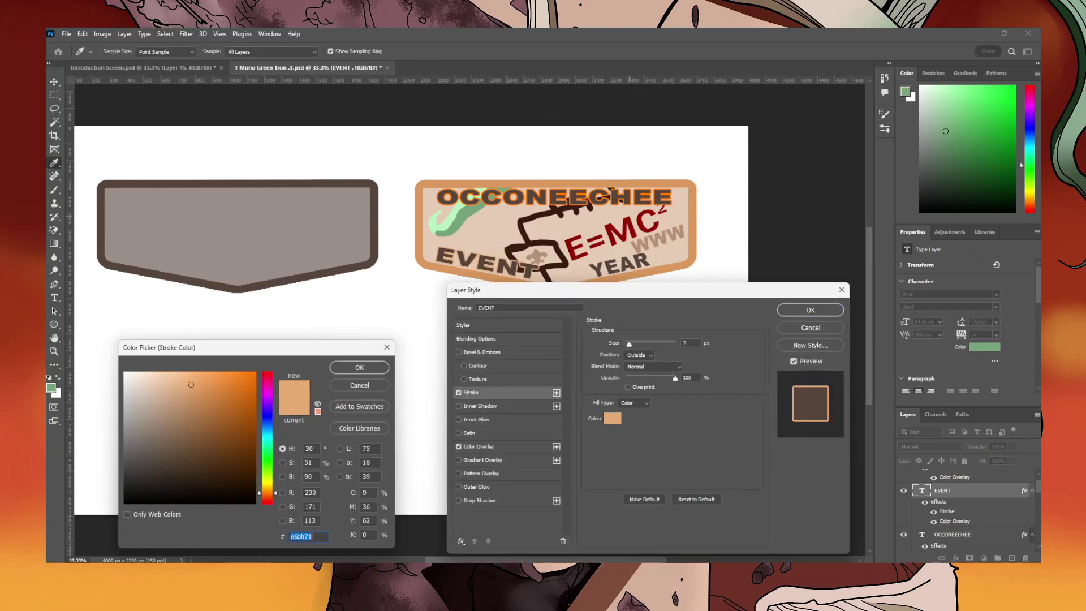
pyautogui.moveTo(192, 384); pyautogui.dragTo(254, 373)
pyautogui.press('Return')
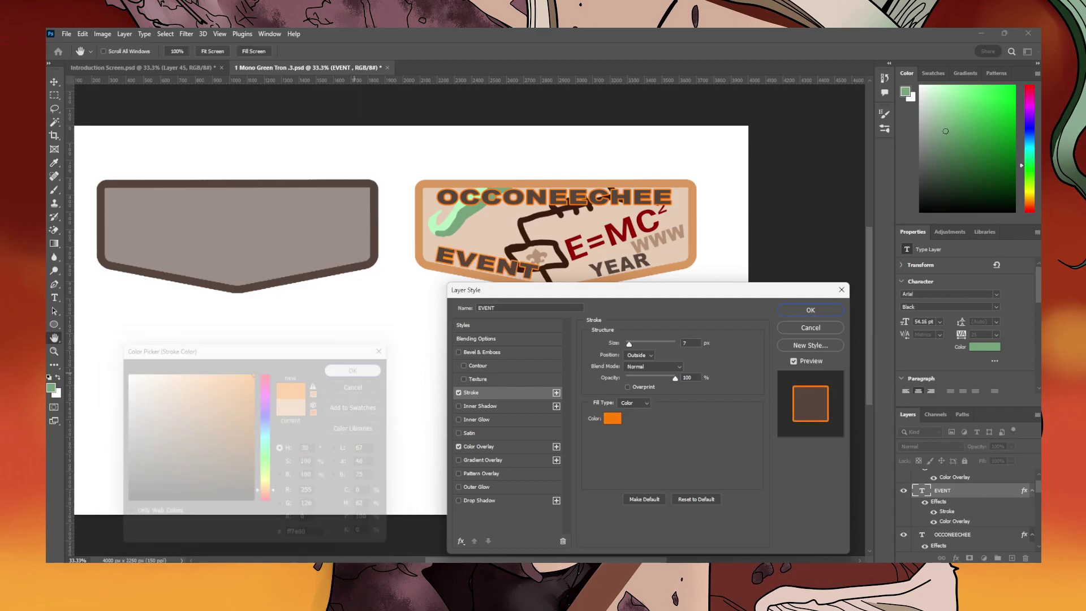
pyautogui.press('Return')
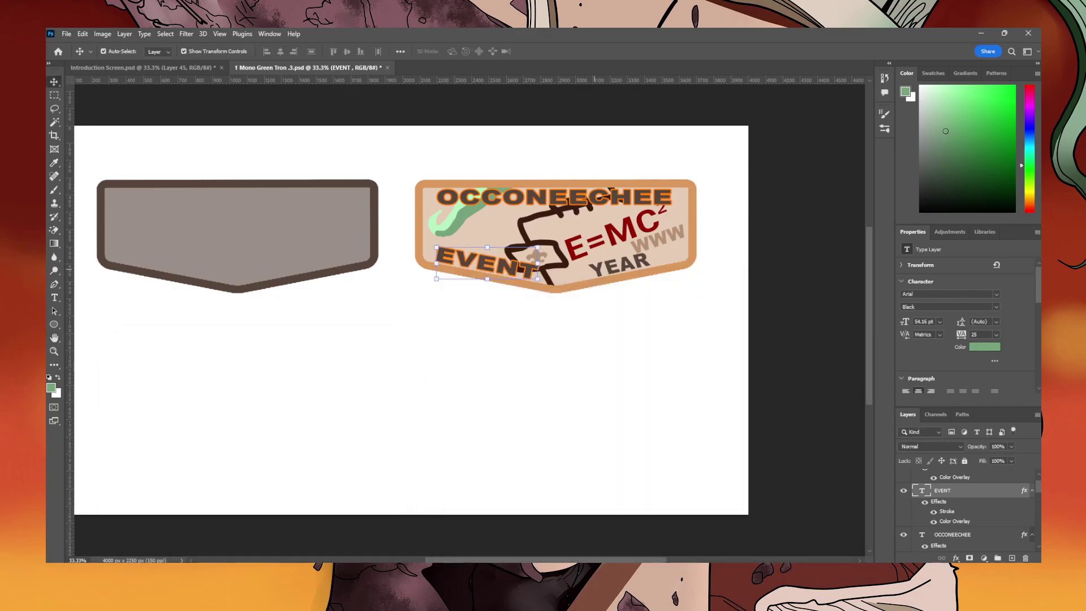
pyautogui.click(596, 270)
pyautogui.doubleClick(955, 497)
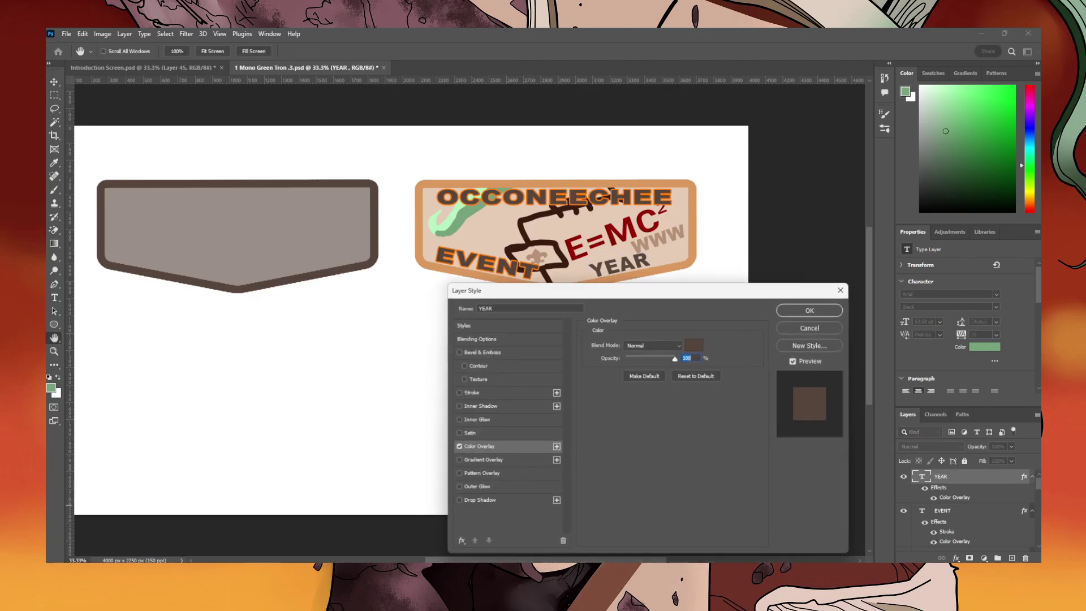
pyautogui.click(694, 344)
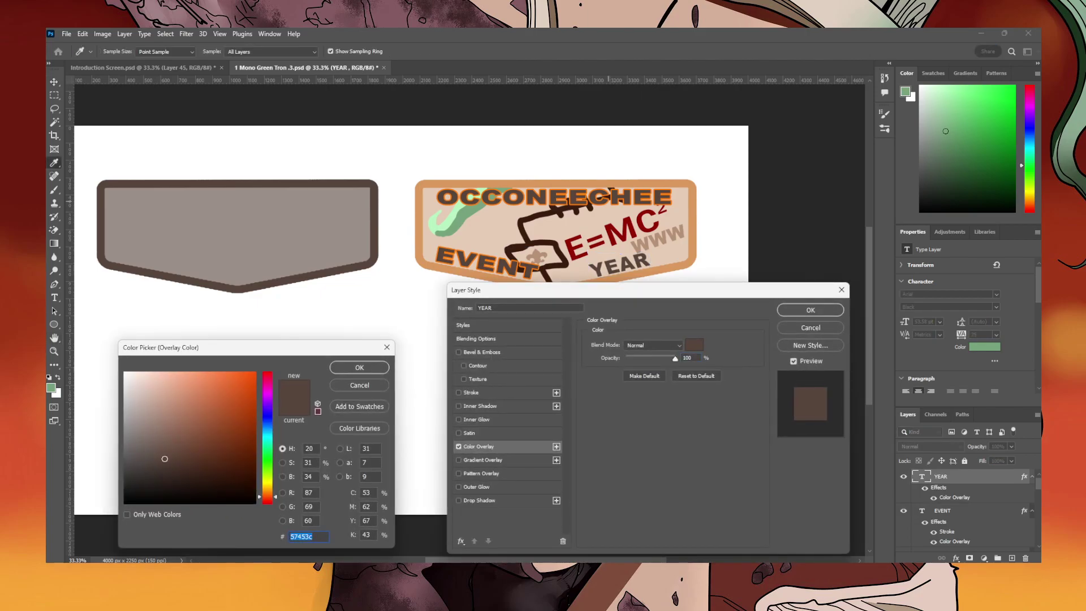
pyautogui.click(613, 205)
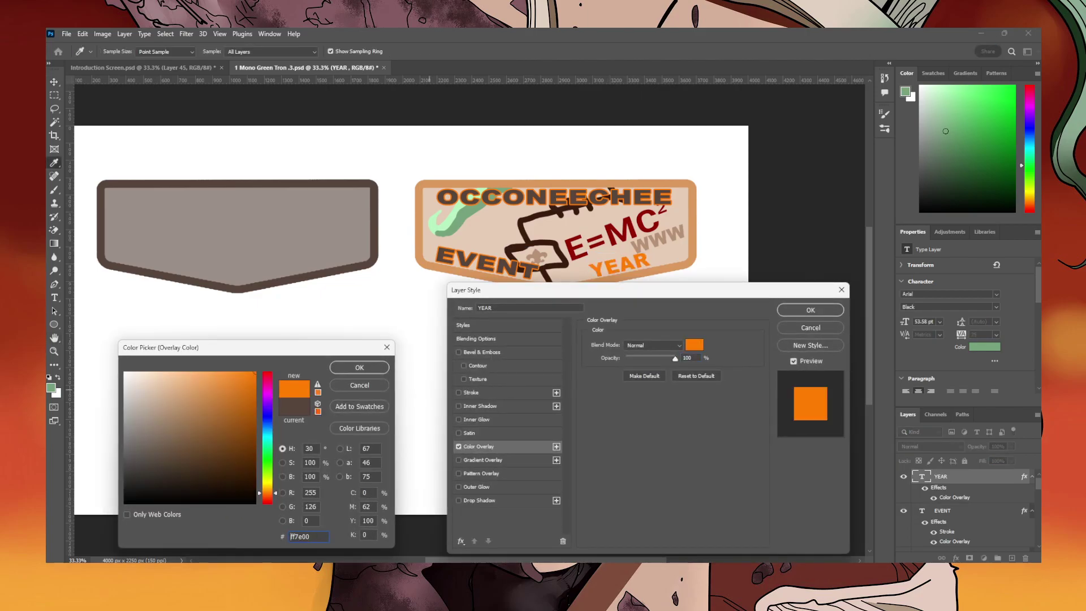
pyautogui.press('Return')
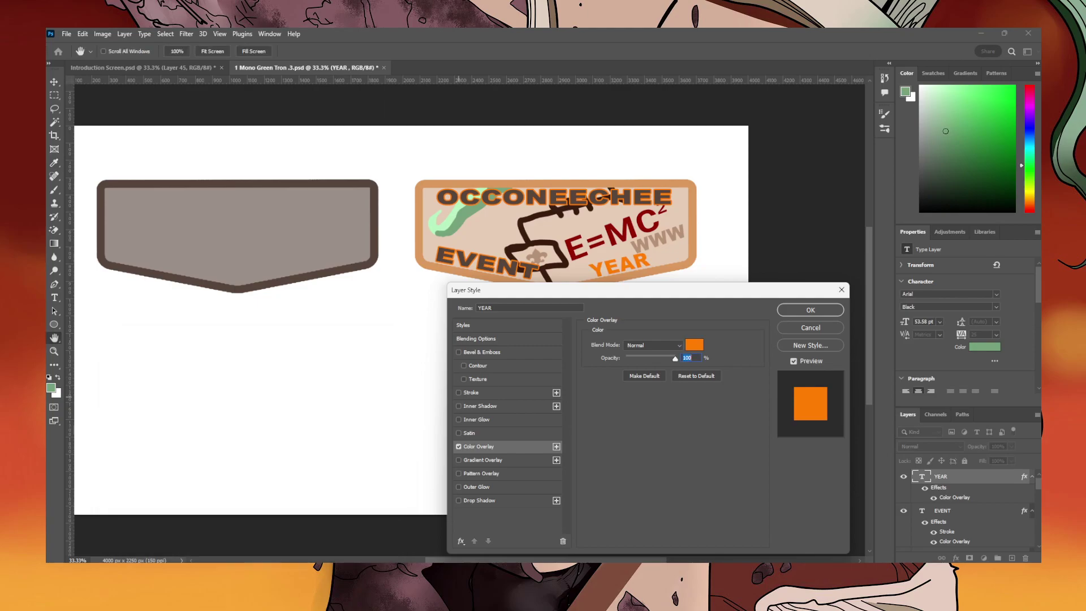
pyautogui.click(810, 328)
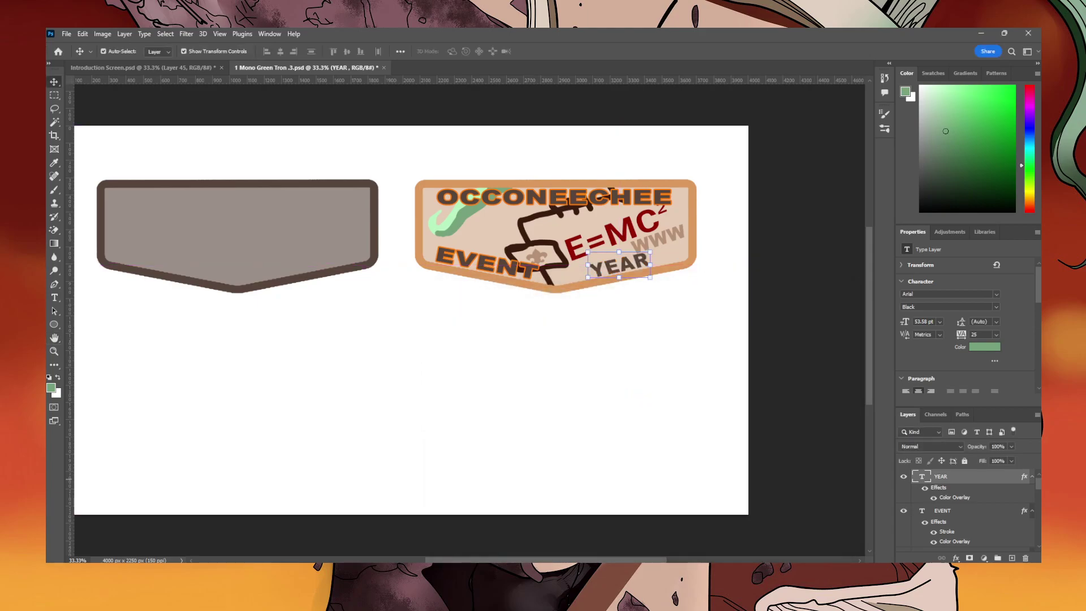
# Add an outside stroke in orange ff7e00 to the YEAR text.
pyautogui.doubleClick(955, 498)
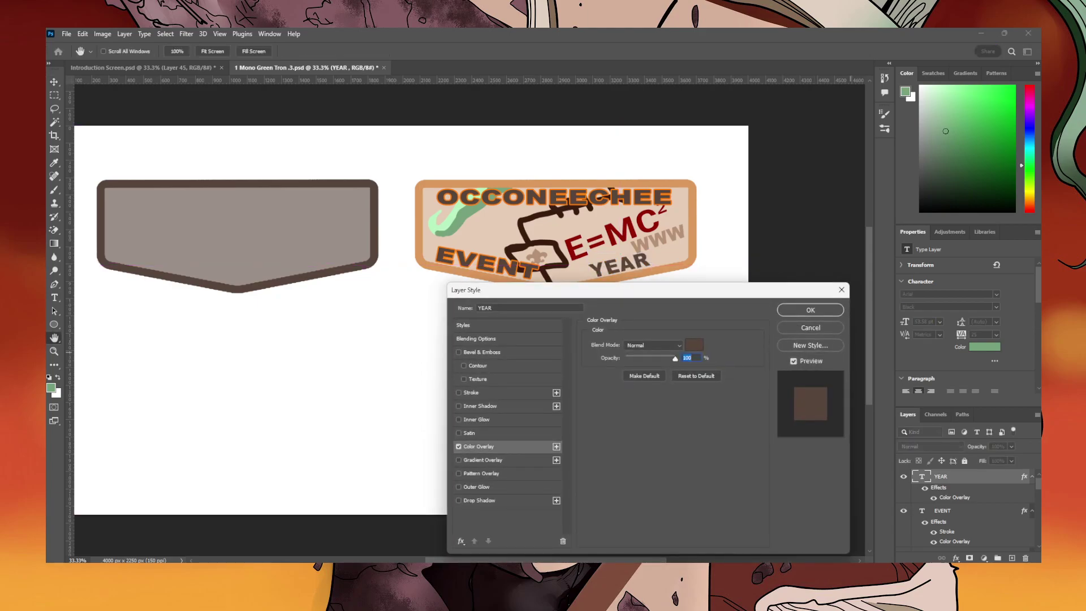
pyautogui.click(459, 393)
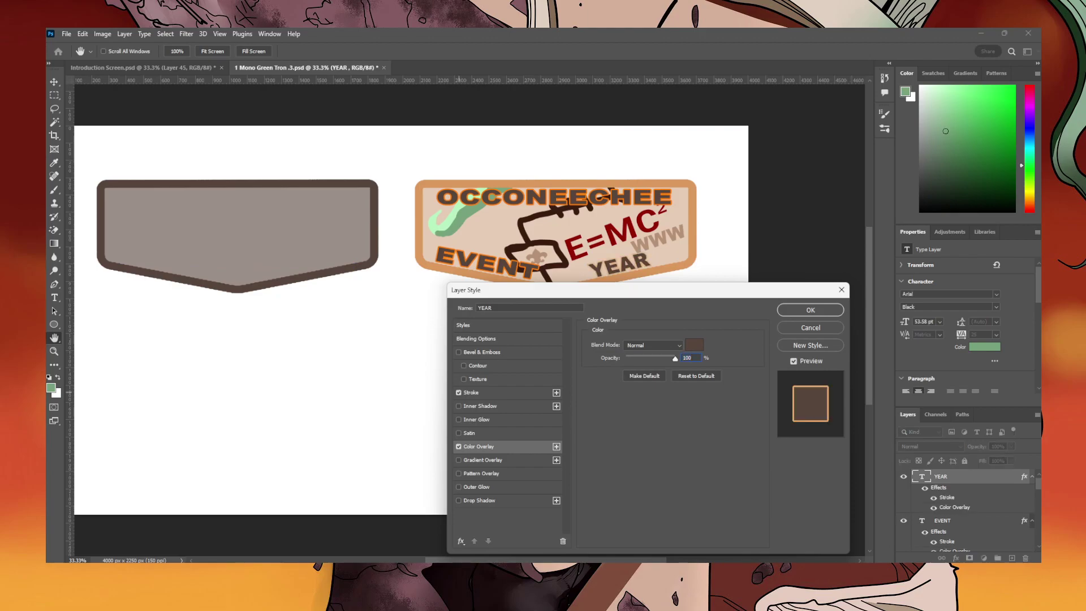
pyautogui.click(471, 392)
pyautogui.click(613, 418)
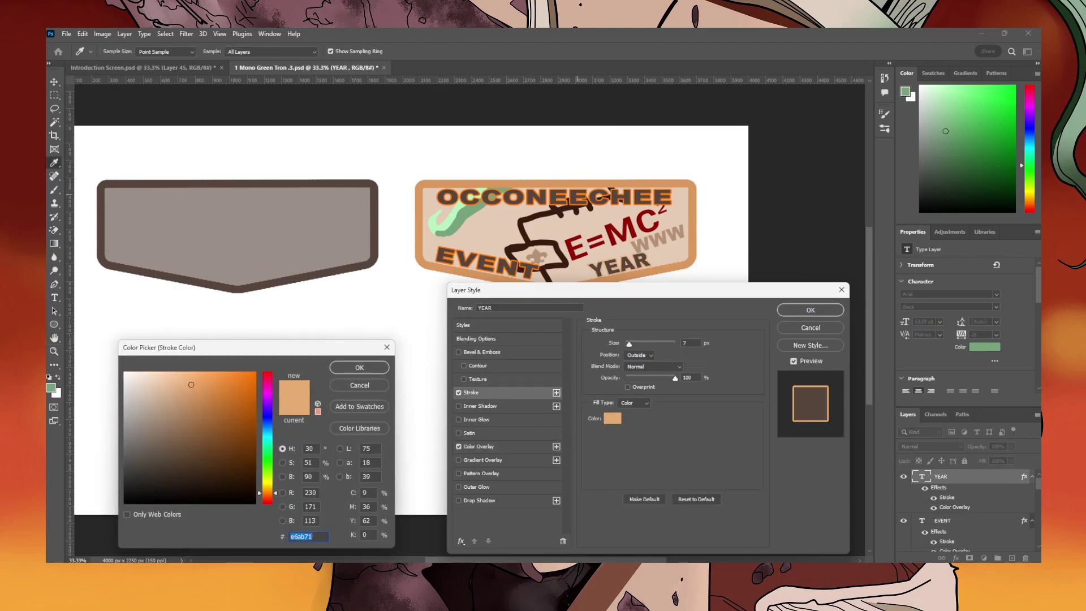
pyautogui.write('ff7e00')
pyautogui.click(359, 367)
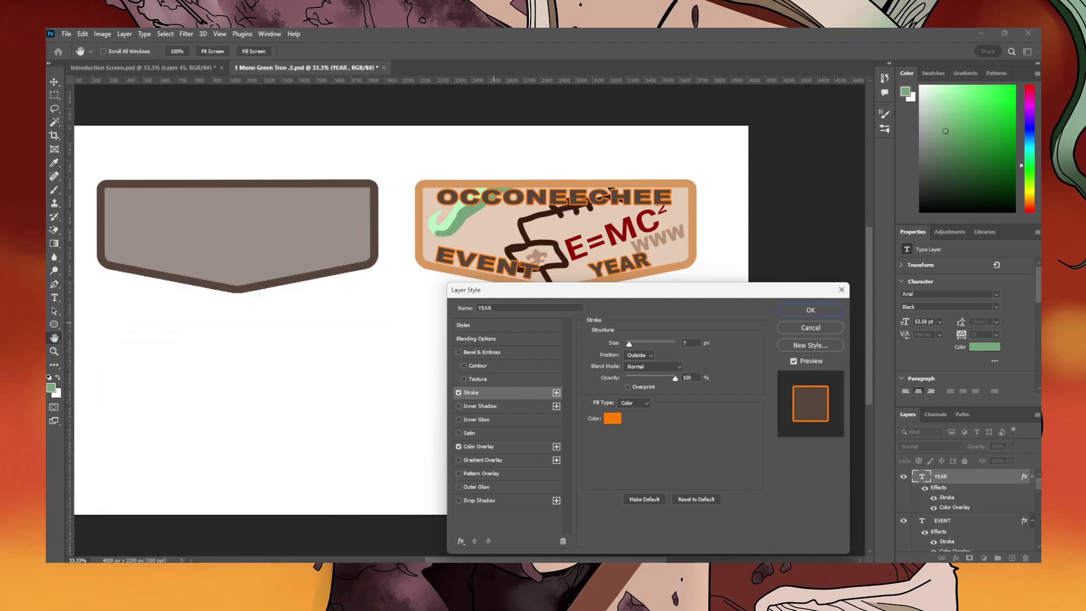
pyautogui.click(810, 310)
# Test orange ff7e00 and lighter tints such as fcaa5a on the OCCONEECHEE text's color overlay and set it to f7ad65.
pyautogui.click(555, 202)
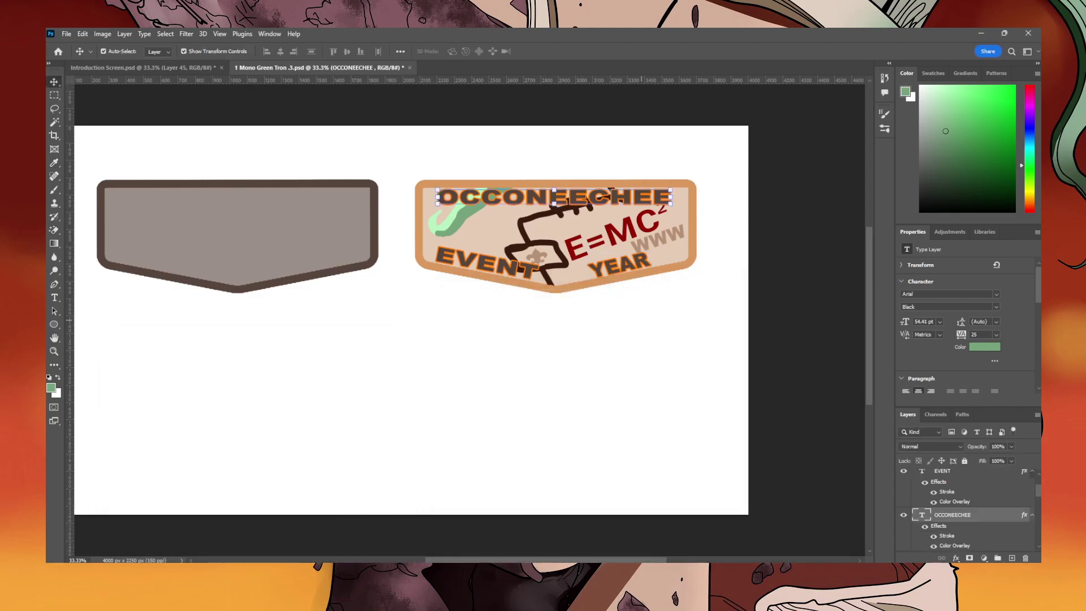
pyautogui.doubleClick(955, 546)
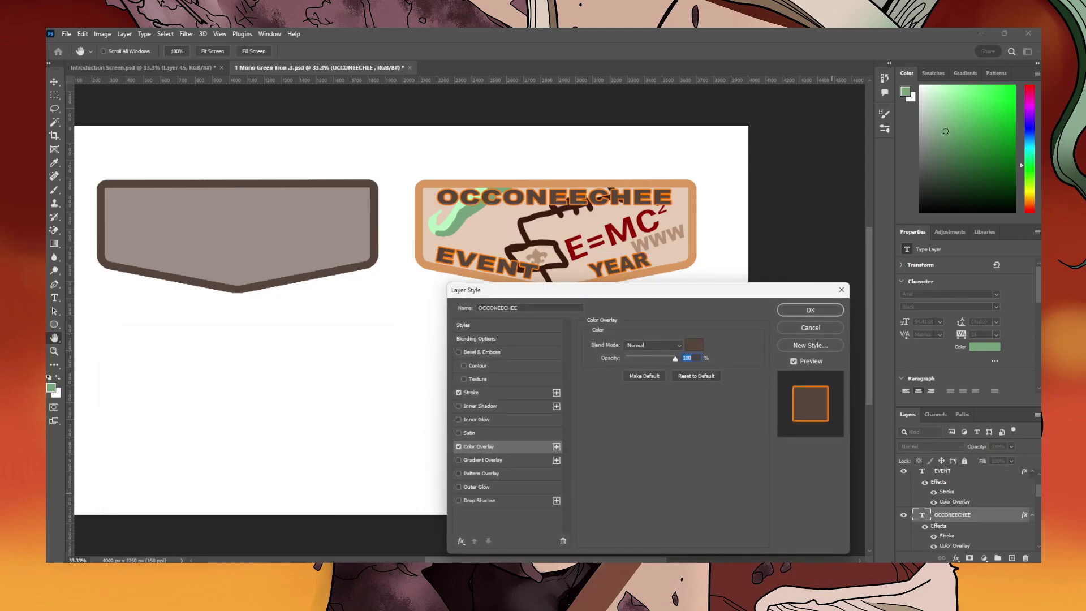
pyautogui.click(810, 310)
pyautogui.click(694, 345)
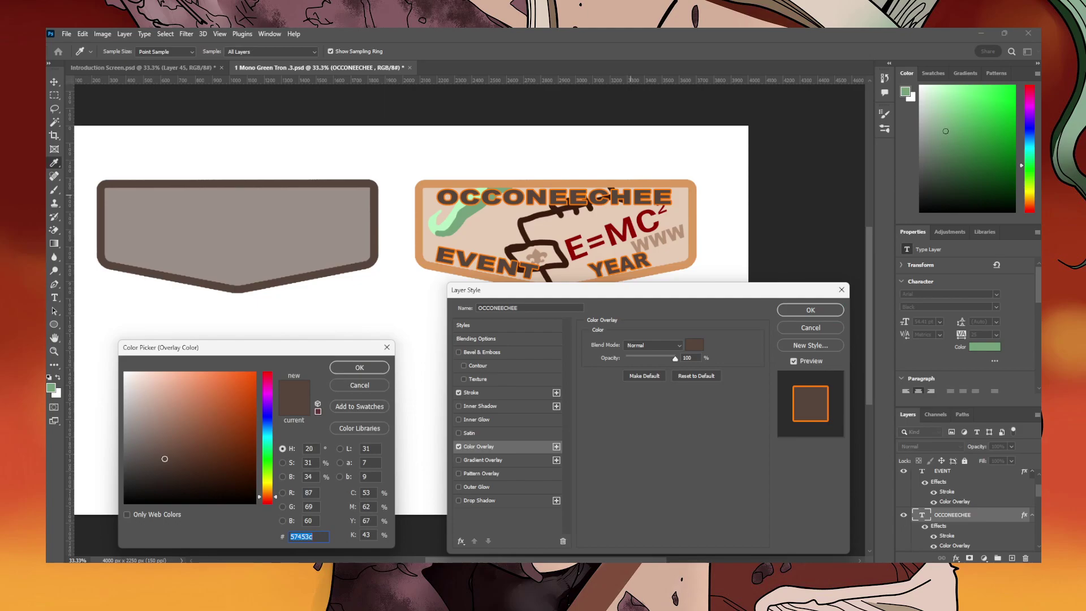
pyautogui.write('ff7e00')
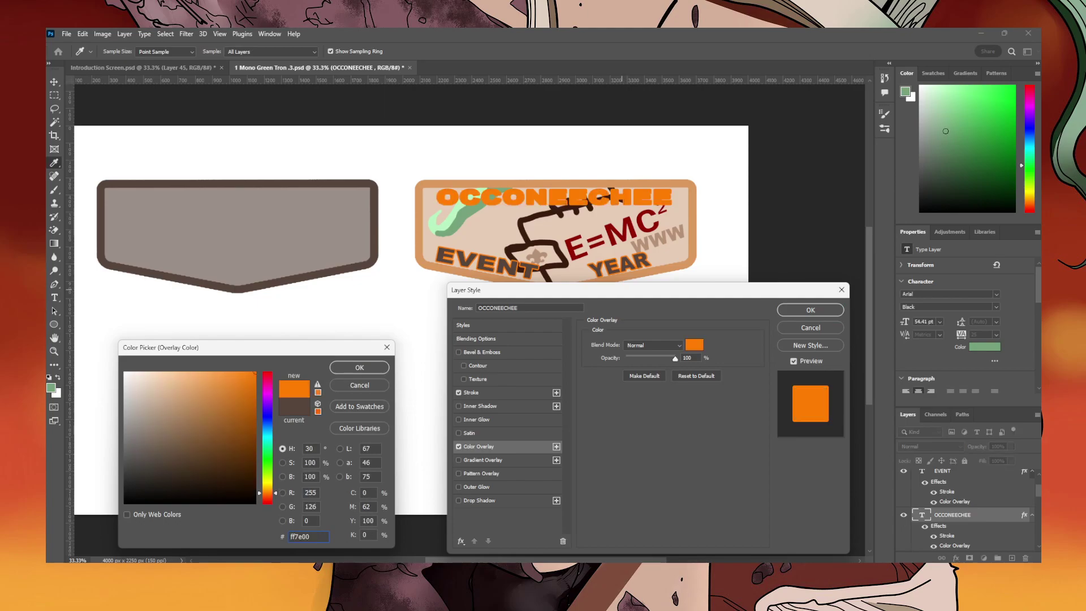
pyautogui.moveTo(249, 378); pyautogui.dragTo(232, 373)
pyautogui.click(213, 383)
pyautogui.click(209, 374)
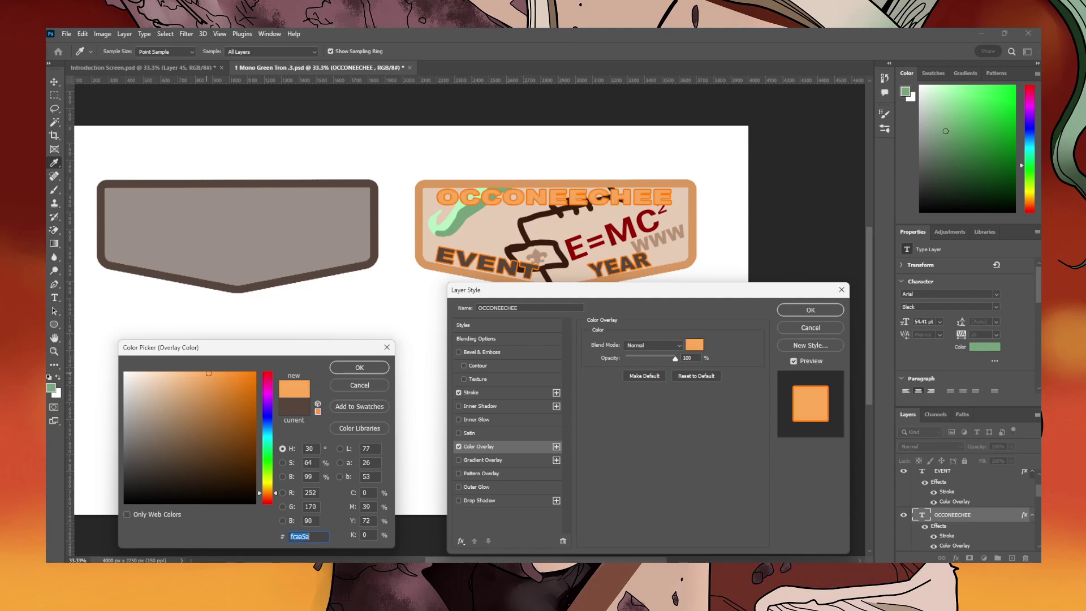
pyautogui.click(202, 375)
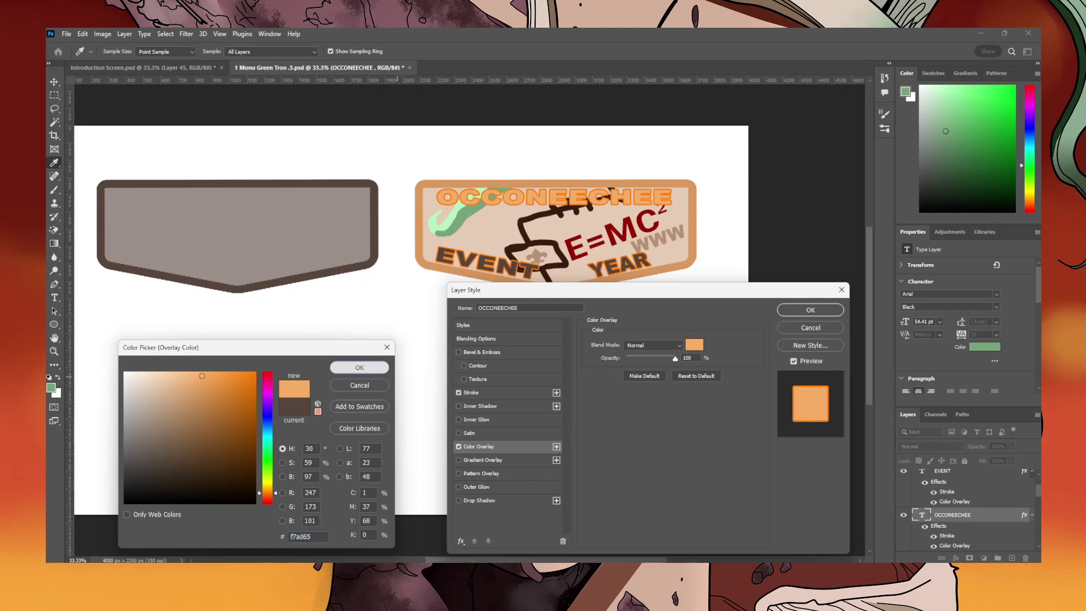
pyautogui.press('Return')
pyautogui.press('Return')
# Set the EVENT text's color overlay to light orange f7ad65, sampled from the OCCONEECHEE text.
pyautogui.click(501, 268)
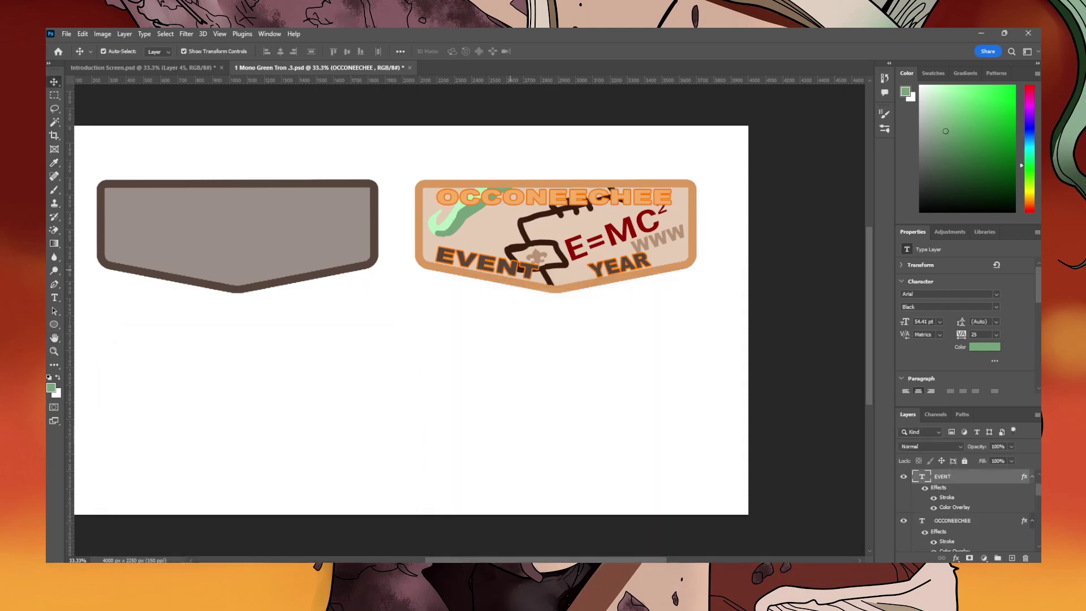
pyautogui.doubleClick(955, 508)
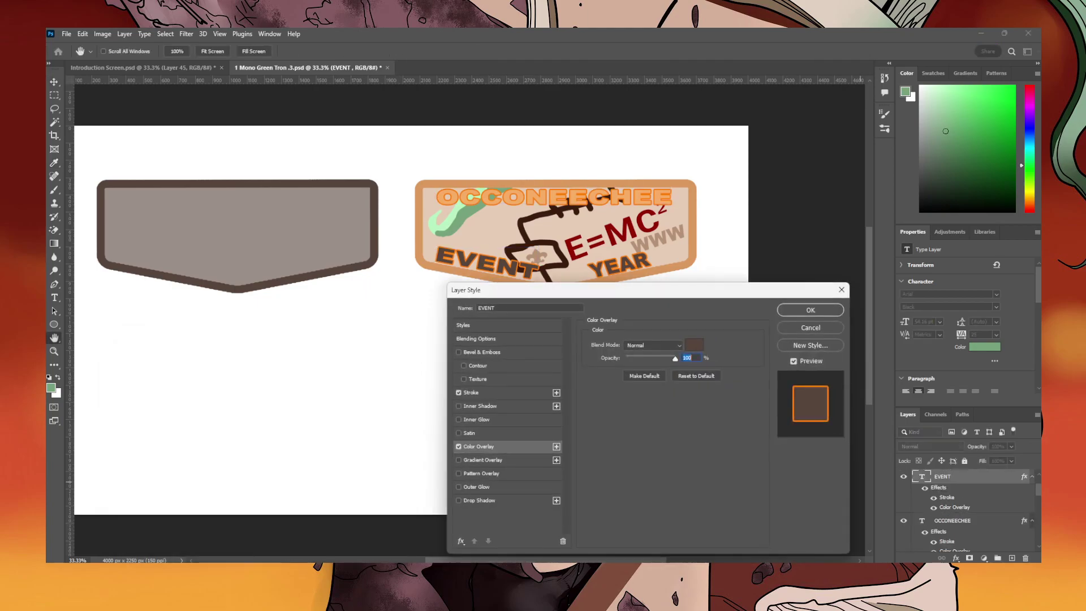
pyautogui.click(694, 345)
pyautogui.click(543, 198)
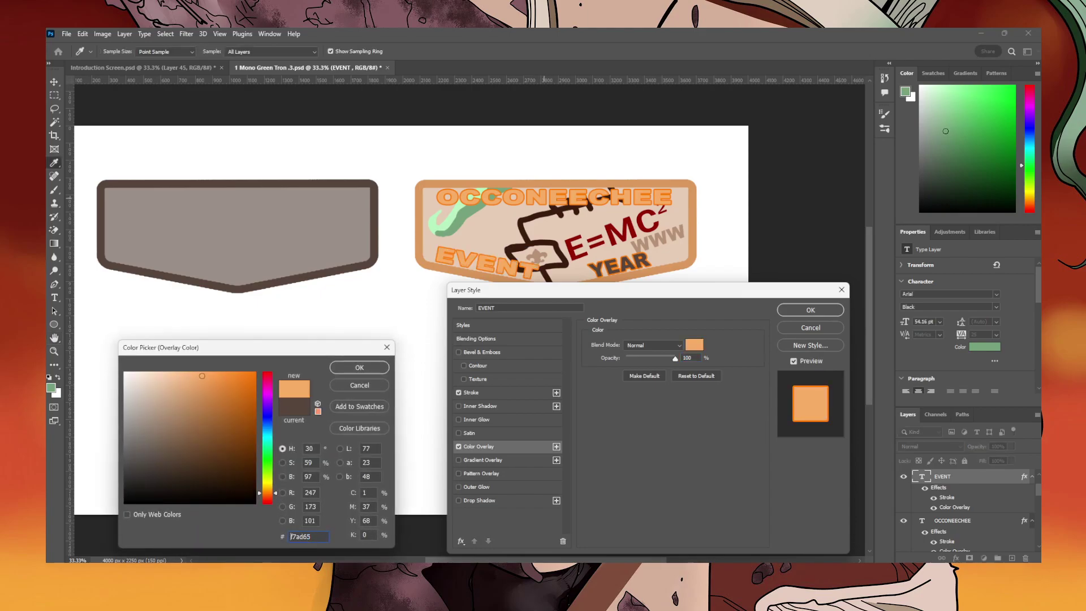
pyautogui.hotkey('ctrl', 'a')
pyautogui.press('Return')
pyautogui.press('Return')
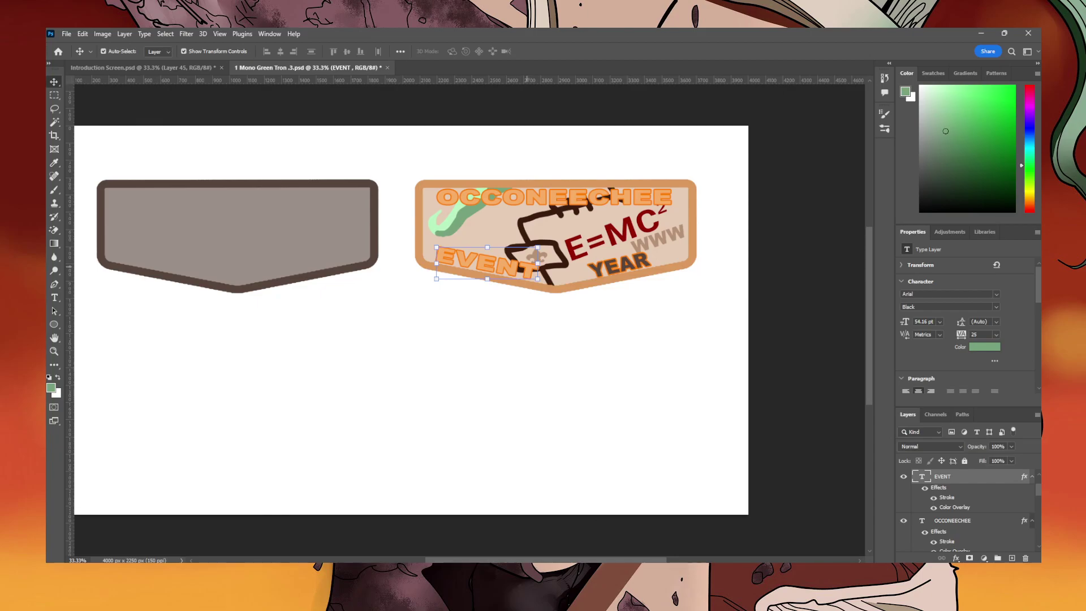
# Sample the EVENT text's light orange as the foreground color and set the YEAR text's color overlay to the same f7ad65.
pyautogui.click(54, 163)
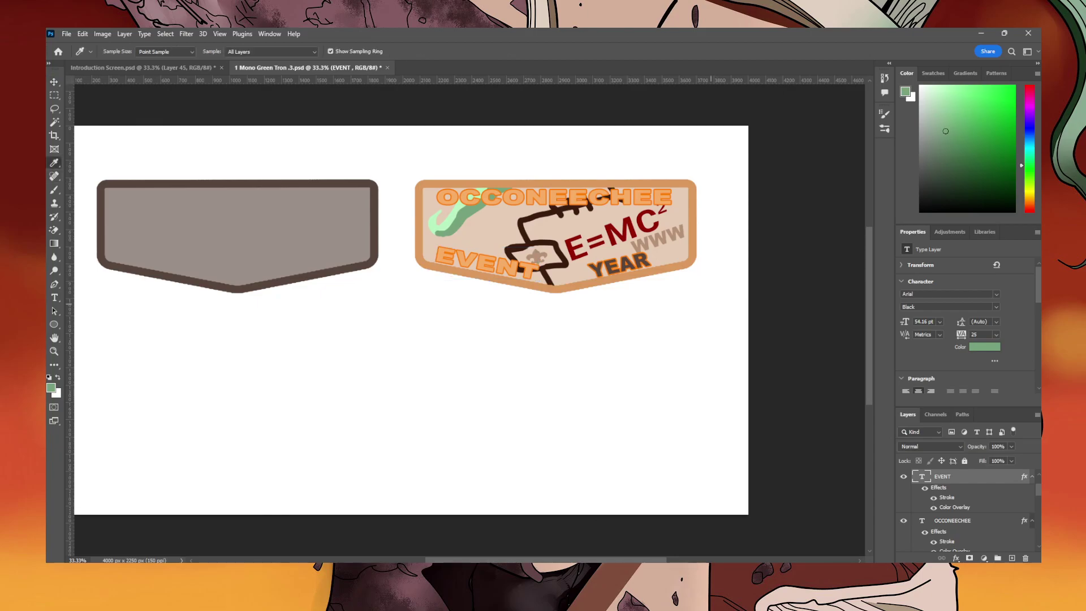
pyautogui.click(527, 266)
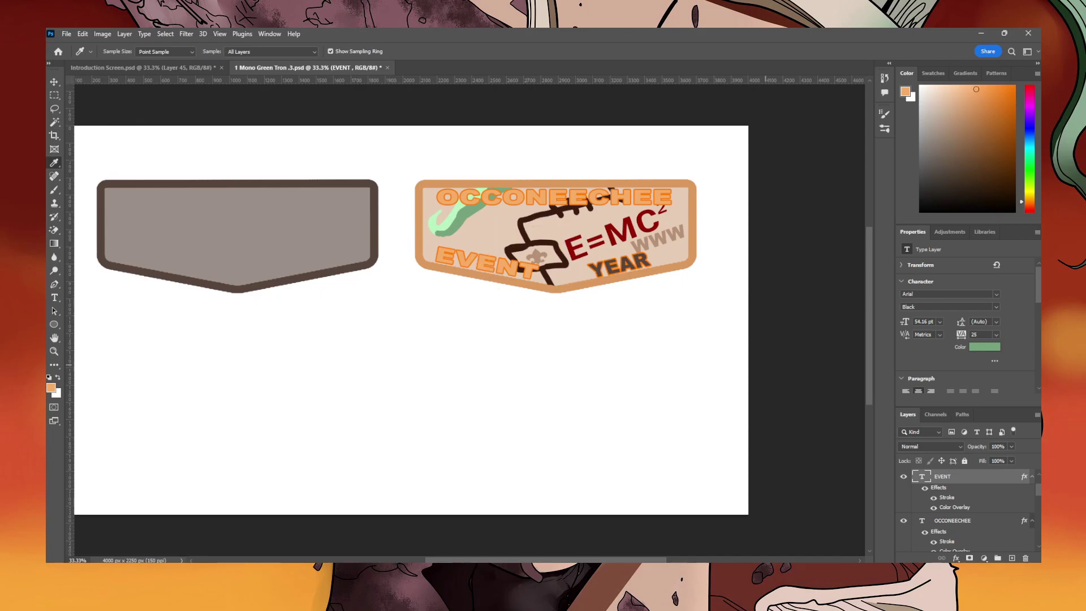
pyautogui.press('v')
pyautogui.click(621, 267)
pyautogui.doubleClick(954, 507)
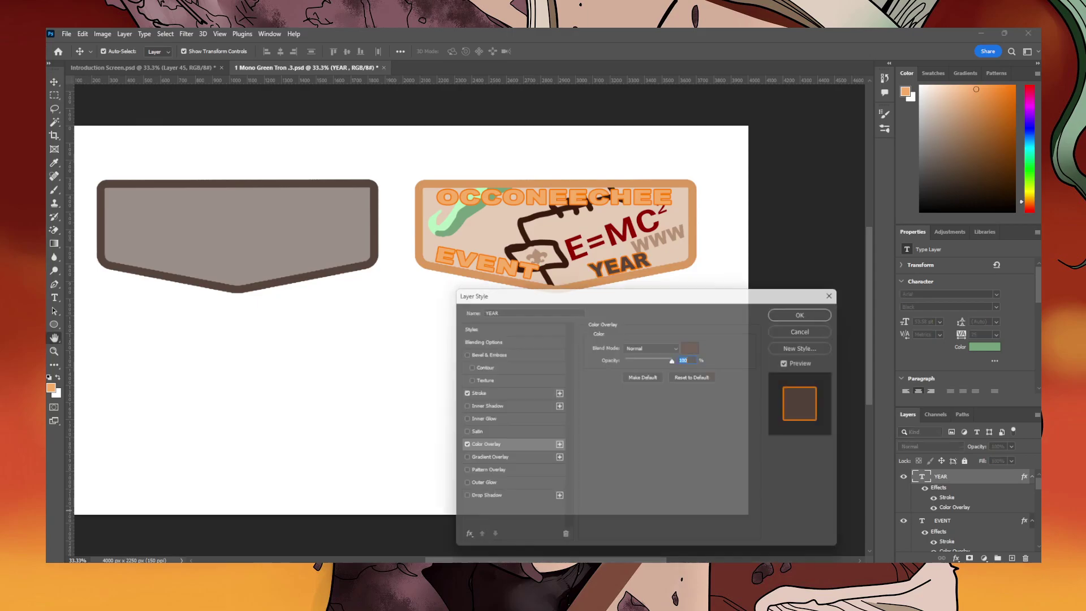
pyautogui.click(694, 345)
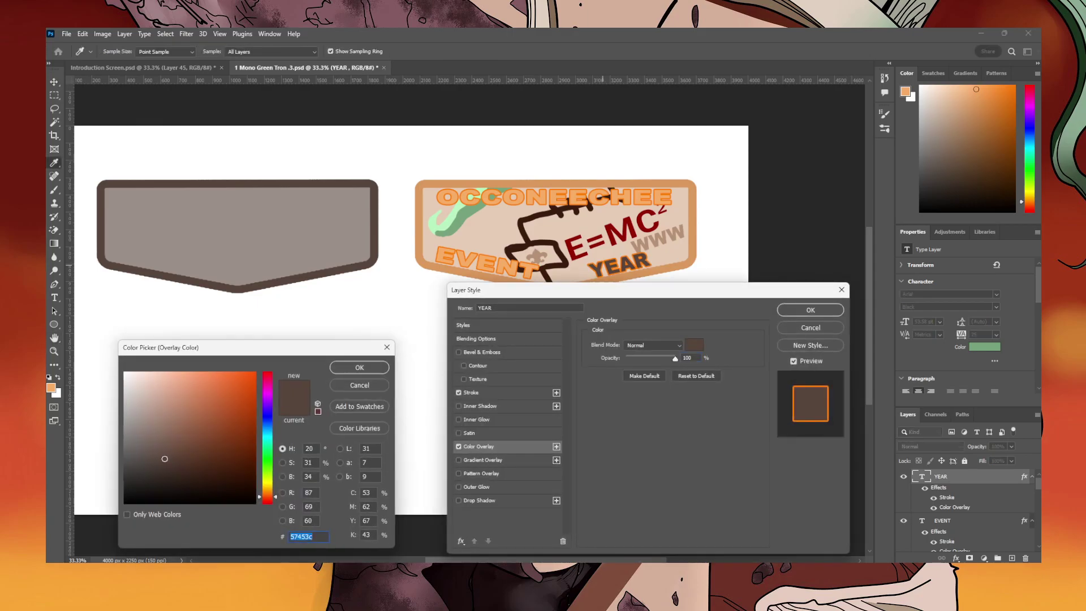
pyautogui.click(532, 267)
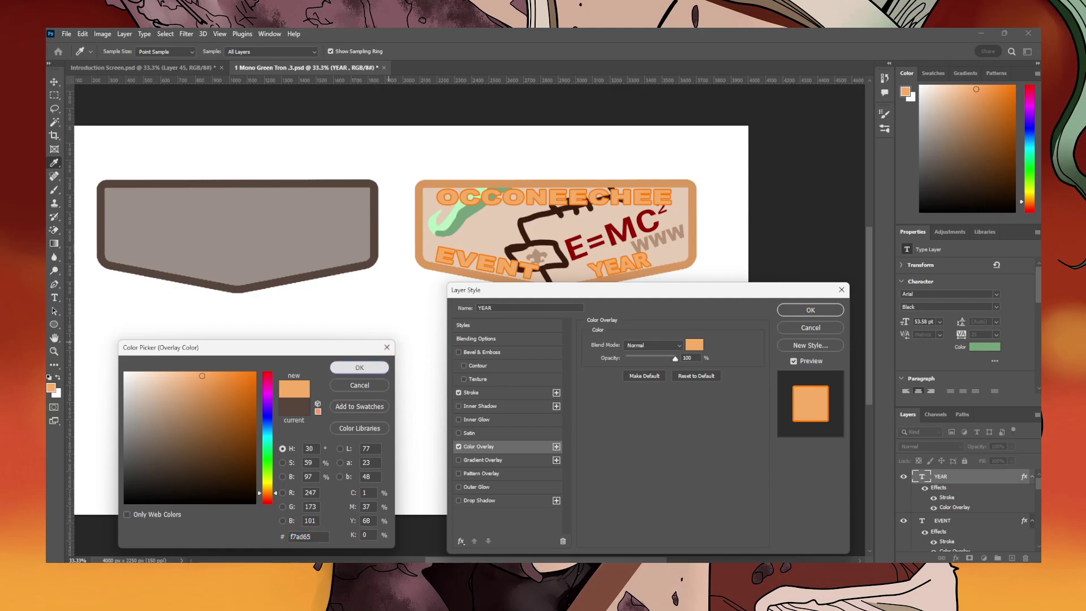
pyautogui.click(359, 367)
pyautogui.click(810, 310)
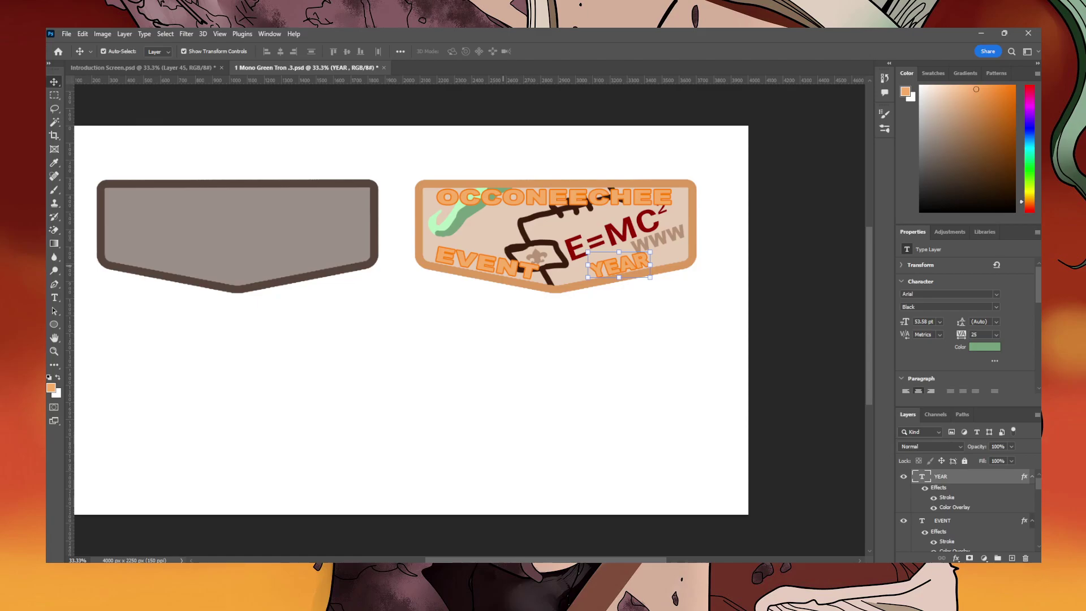
# Replace the word YEAR on the patch with DELAGATE.
pyautogui.press('t')
pyautogui.click(648, 261)
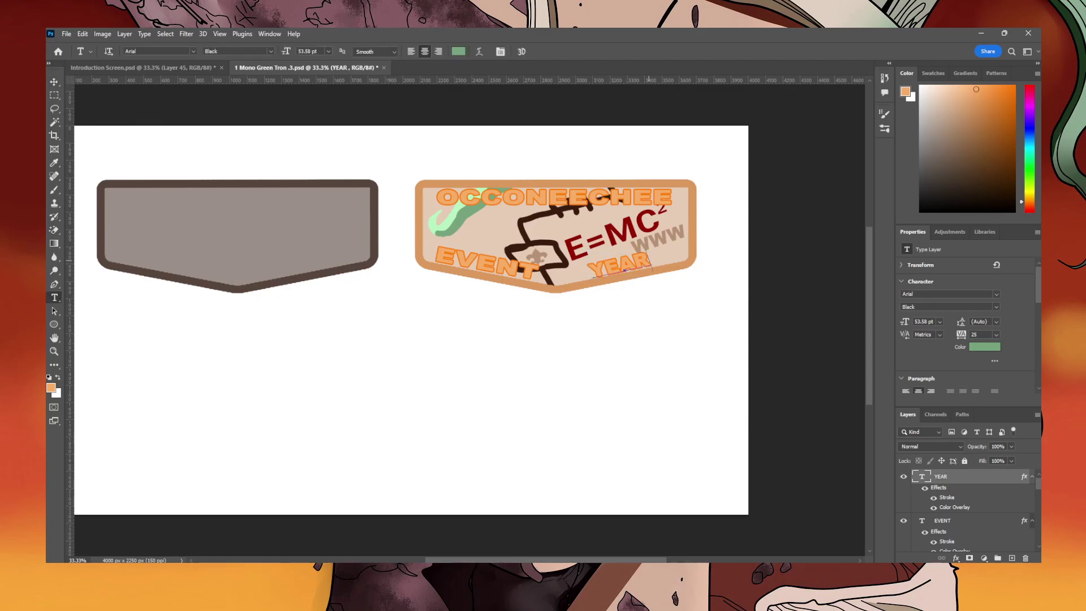
pyautogui.press('BackSpace')
pyautogui.press('BackSpace')
pyautogui.press('BackSpace')
pyautogui.press('BackSpace')
pyautogui.write('DELAGATE')
pyautogui.click(944, 521)
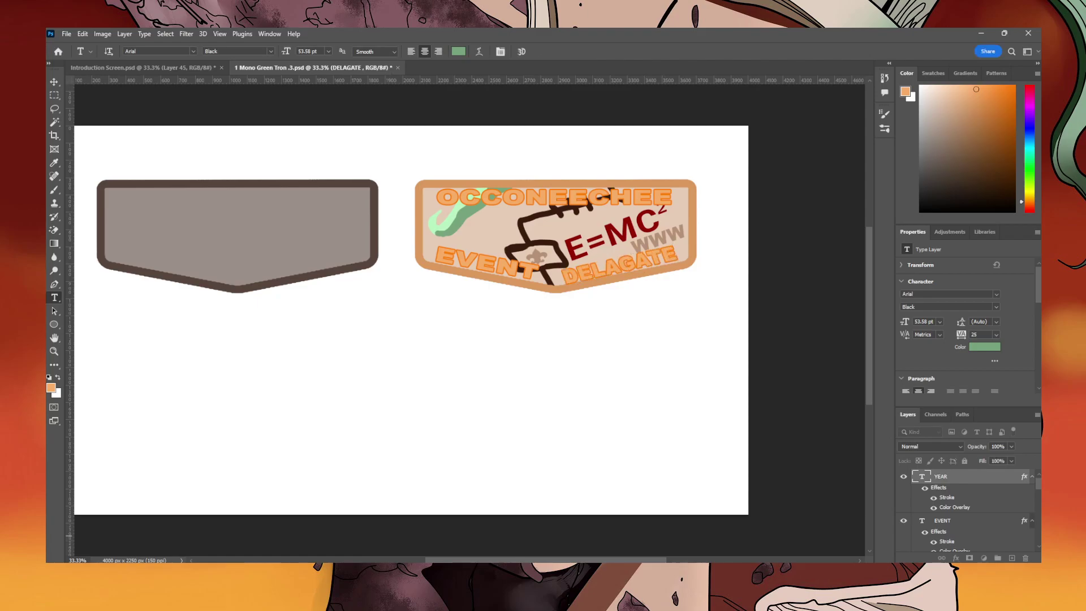
# Slightly narrow and rotate the DELAGATE text and fit it along the right-hand patch's lower-right edge.
pyautogui.press('v')
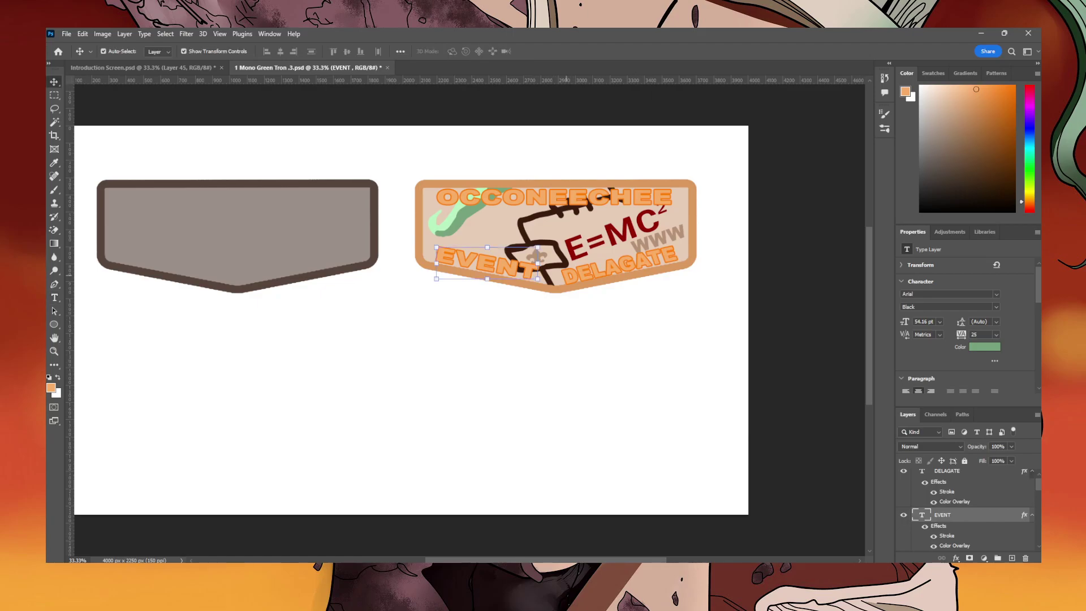
pyautogui.hotkey('alt', ']')
pyautogui.moveTo(561, 246); pyautogui.dragTo(572, 226)
pyautogui.press('Up')
pyautogui.press('Up')
pyautogui.press('Up')
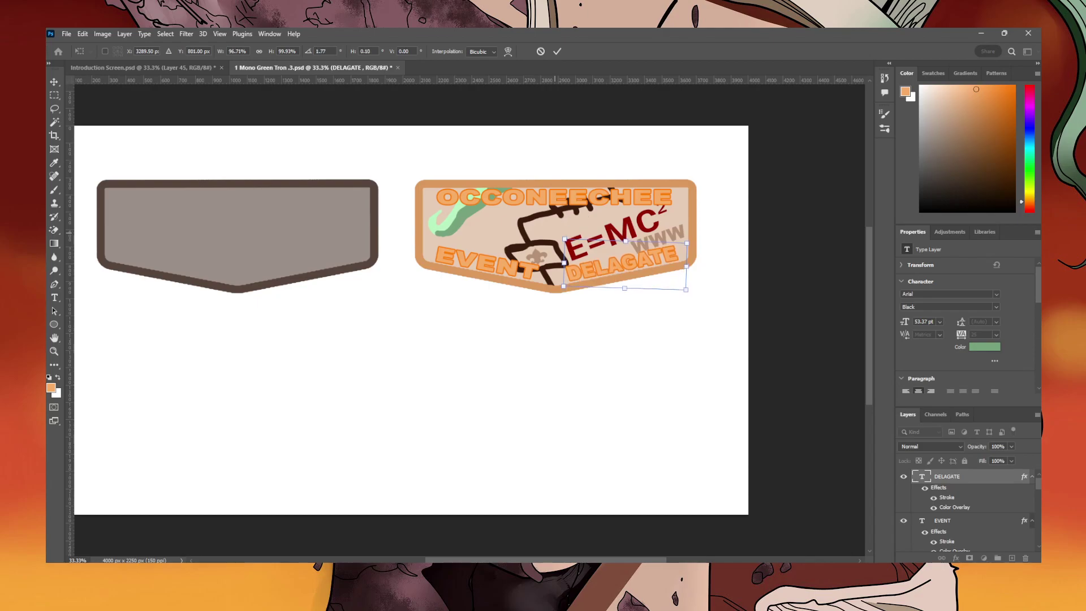
pyautogui.press('Return')
pyautogui.click(586, 355)
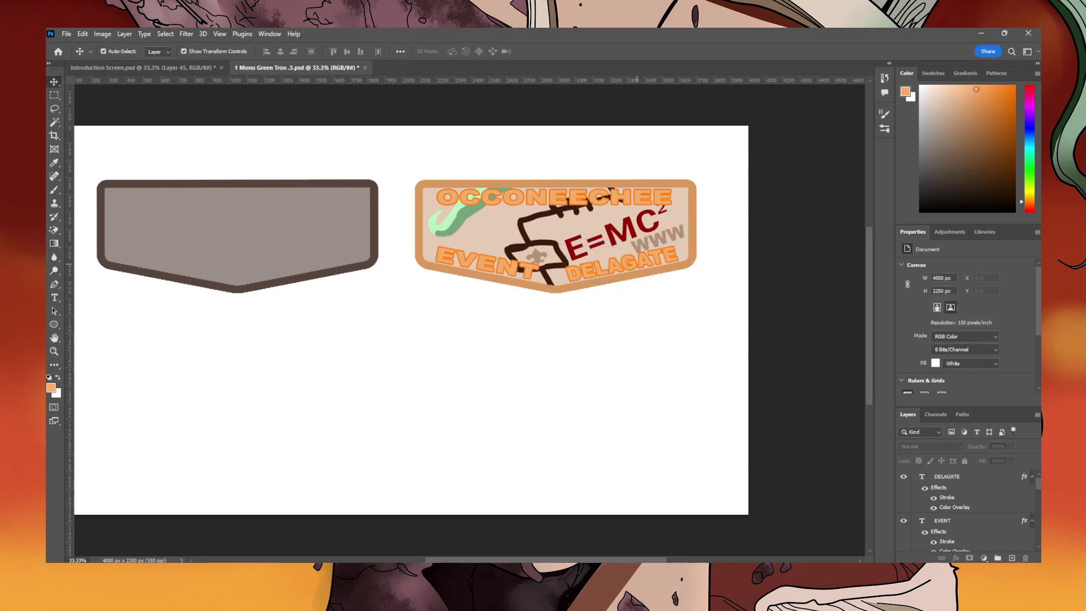
# Shrink the WWW text and fit it beneath E=MC² above DELAGATE on the right-hand patch.
pyautogui.moveTo(651, 241); pyautogui.dragTo(494, 195)
pyautogui.moveTo(511, 248); pyautogui.dragTo(495, 239)
pyautogui.moveTo(473, 192); pyautogui.dragTo(613, 235)
pyautogui.press('Escape')
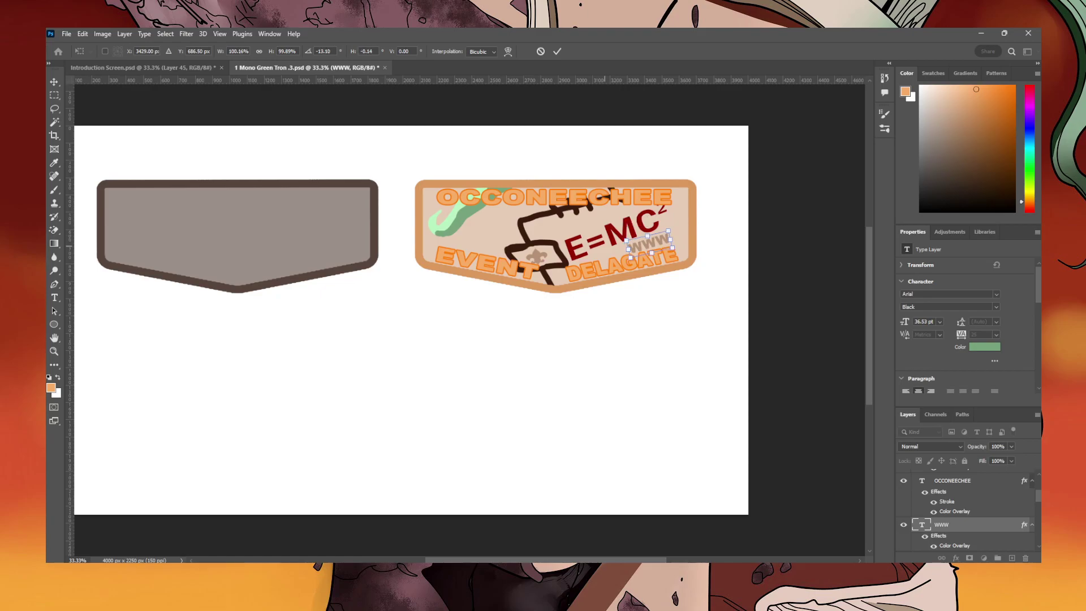
pyautogui.press('Return')
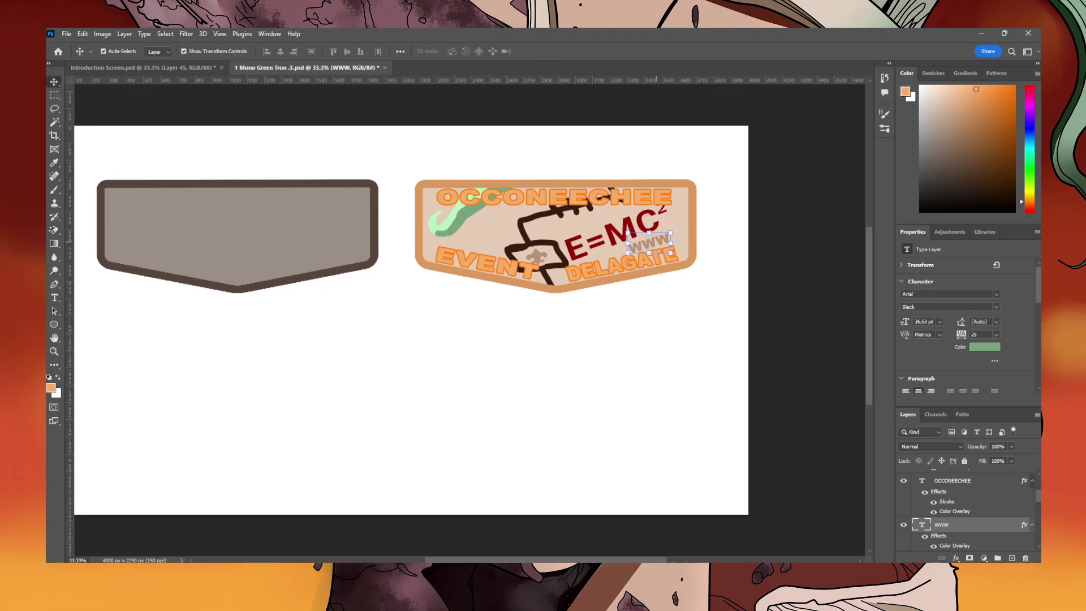
pyautogui.moveTo(635, 250); pyautogui.dragTo(635, 247)
pyautogui.click(476, 233)
pyautogui.moveTo(478, 323); pyautogui.dragTo(493, 227)
pyautogui.click(571, 393)
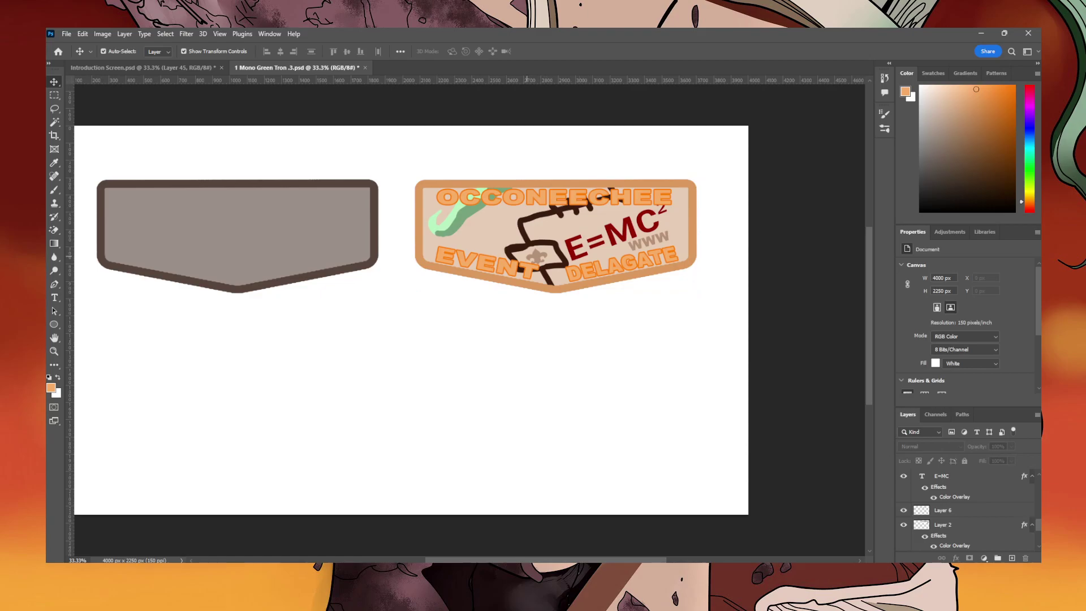
pyautogui.click(527, 268)
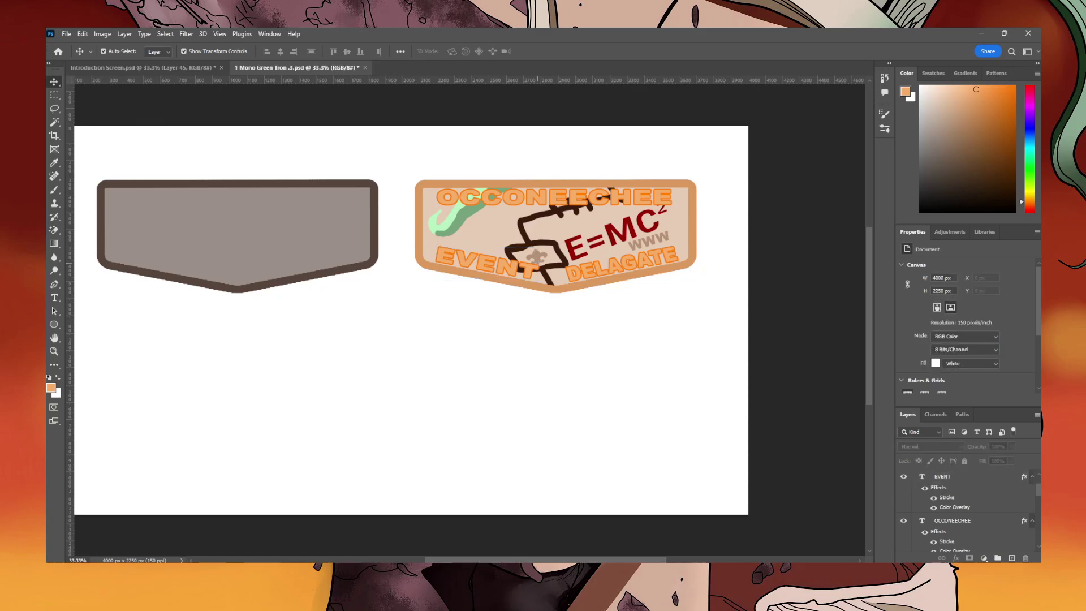
pyautogui.click(537, 255)
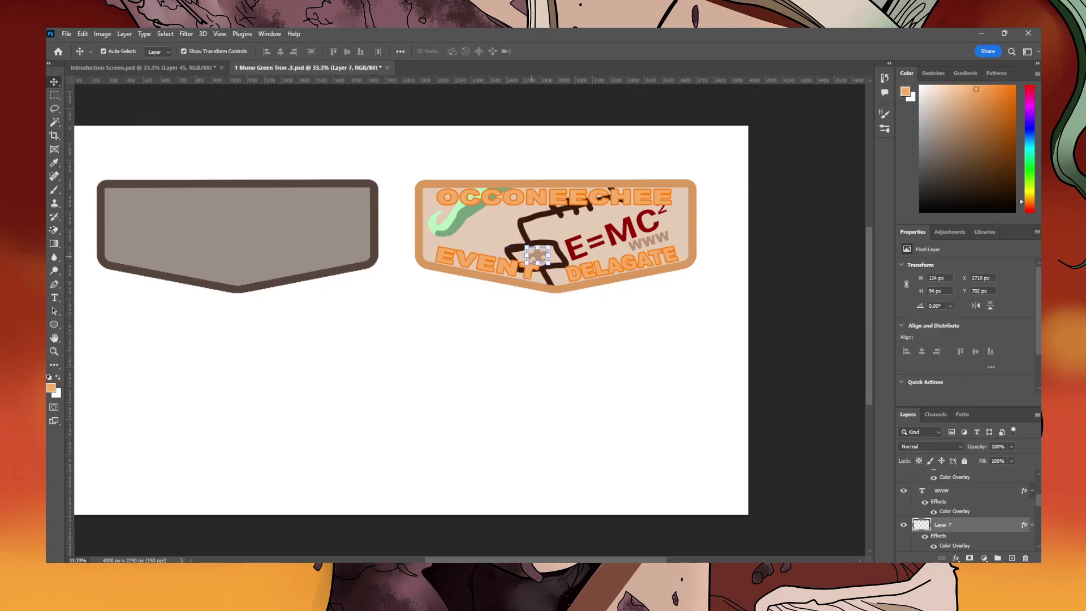
pyautogui.click(550, 367)
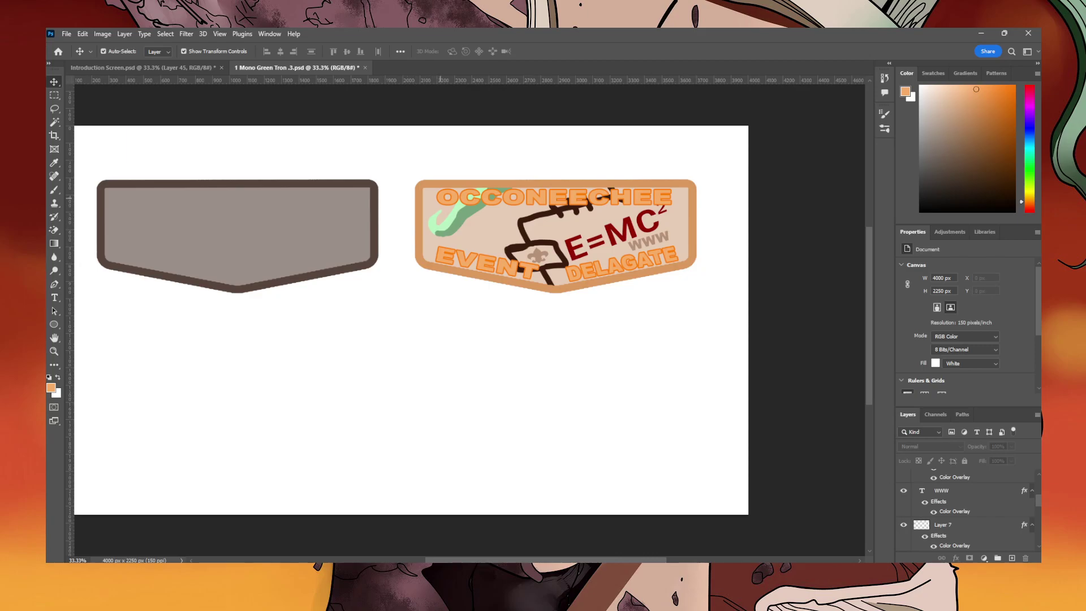
# Copy the OCCONEECHEE text from the right-hand patch and place the copy along the left patch's upper edge.
pyautogui.click(440, 198)
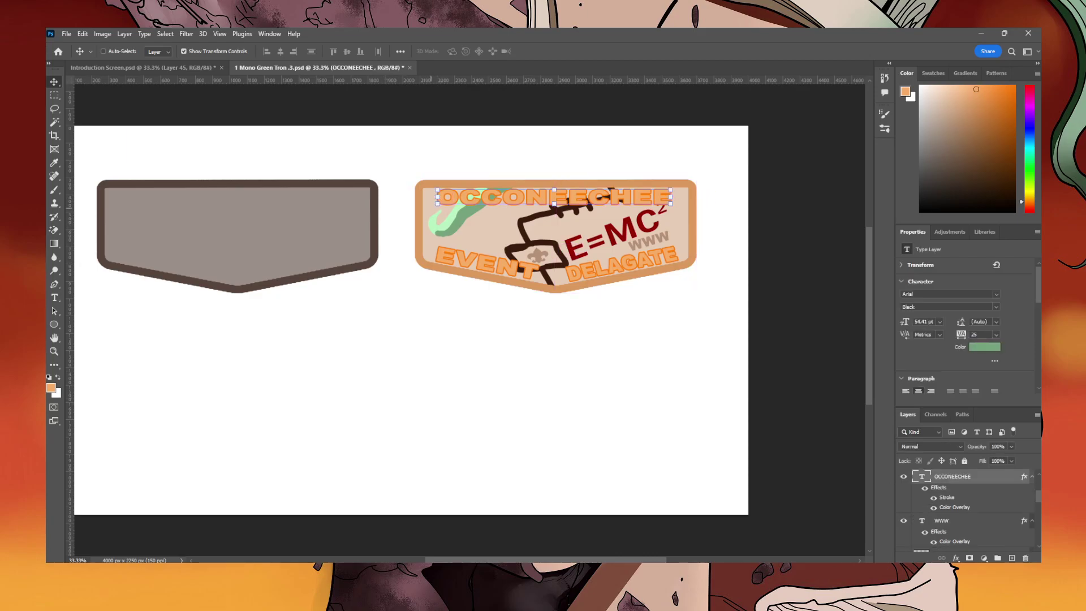
pyautogui.click(223, 198)
pyautogui.hotkey('ctrl', 'v')
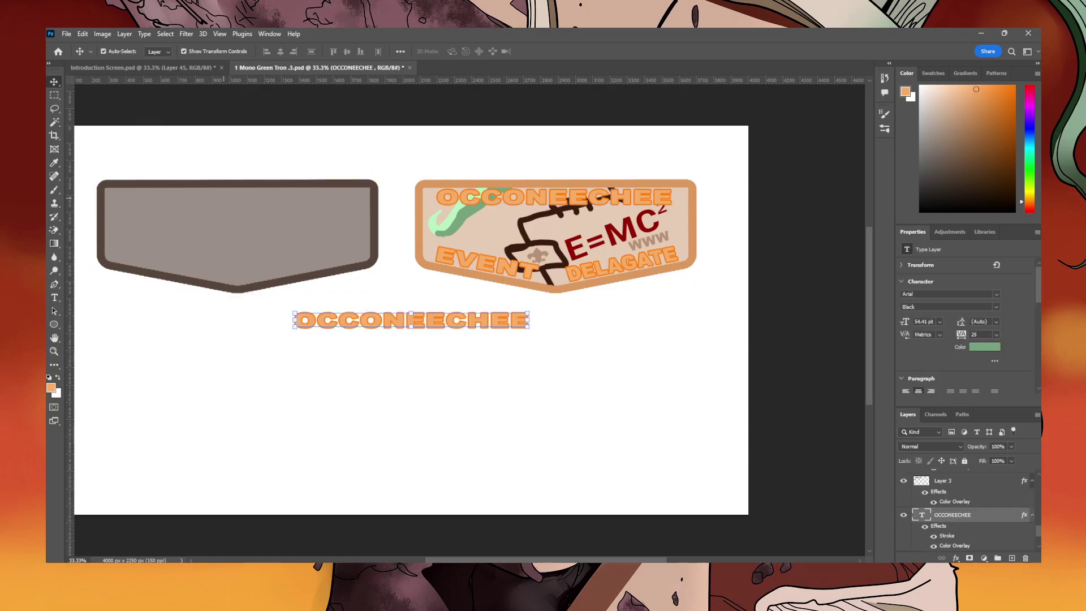
pyautogui.click(345, 374)
pyautogui.moveTo(354, 322); pyautogui.dragTo(178, 206)
pyautogui.click(265, 310)
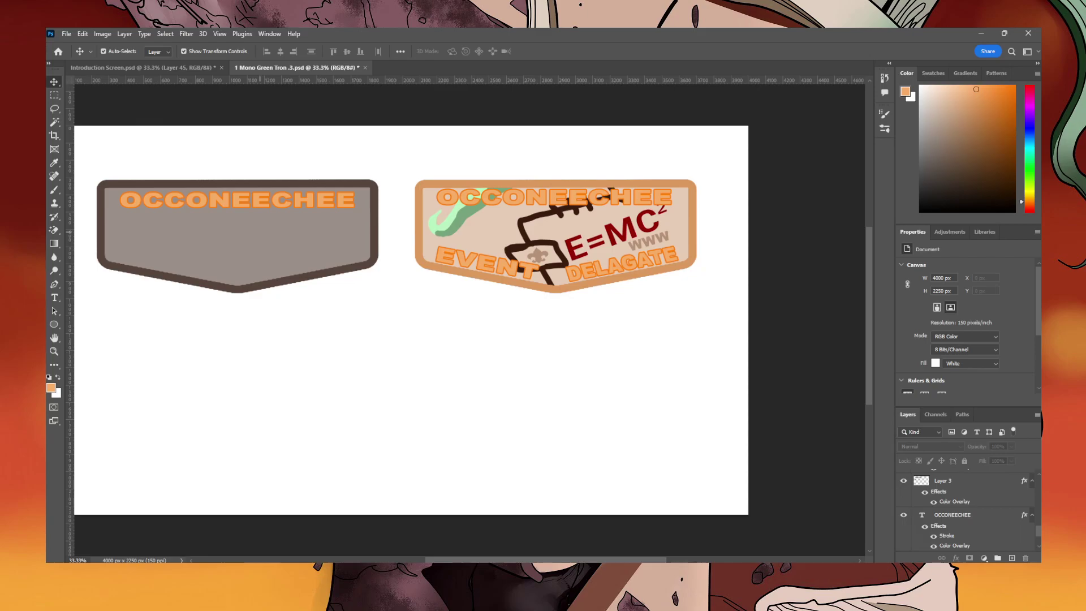
# Set the color overlay of the left patch's OCCONEECHEE text to dark brown 312d2a.
pyautogui.click(258, 206)
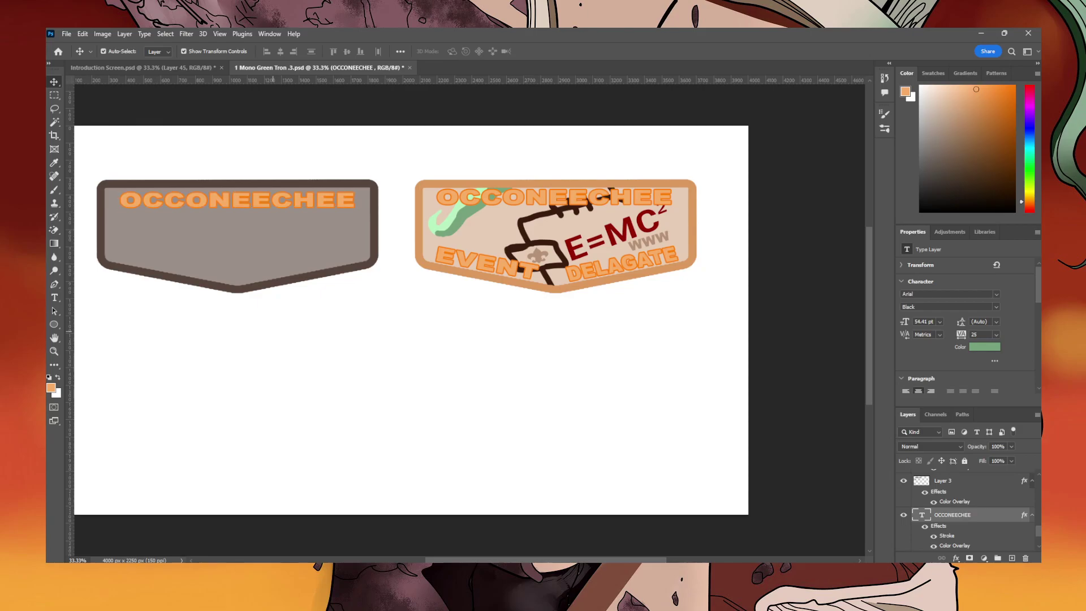
pyautogui.click(273, 331)
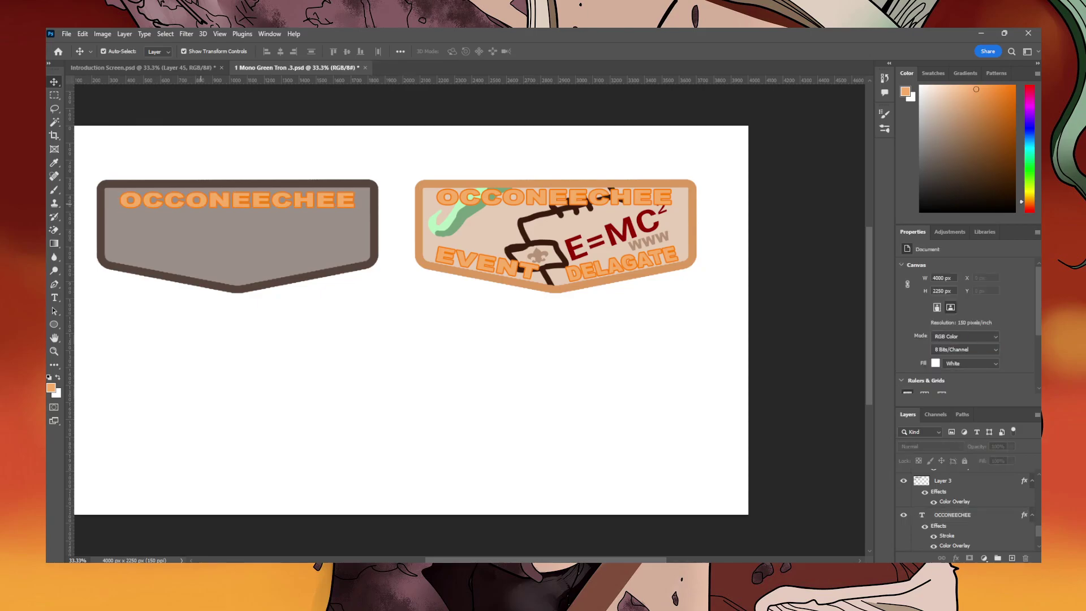
pyautogui.click(201, 204)
pyautogui.doubleClick(954, 546)
pyautogui.click(694, 345)
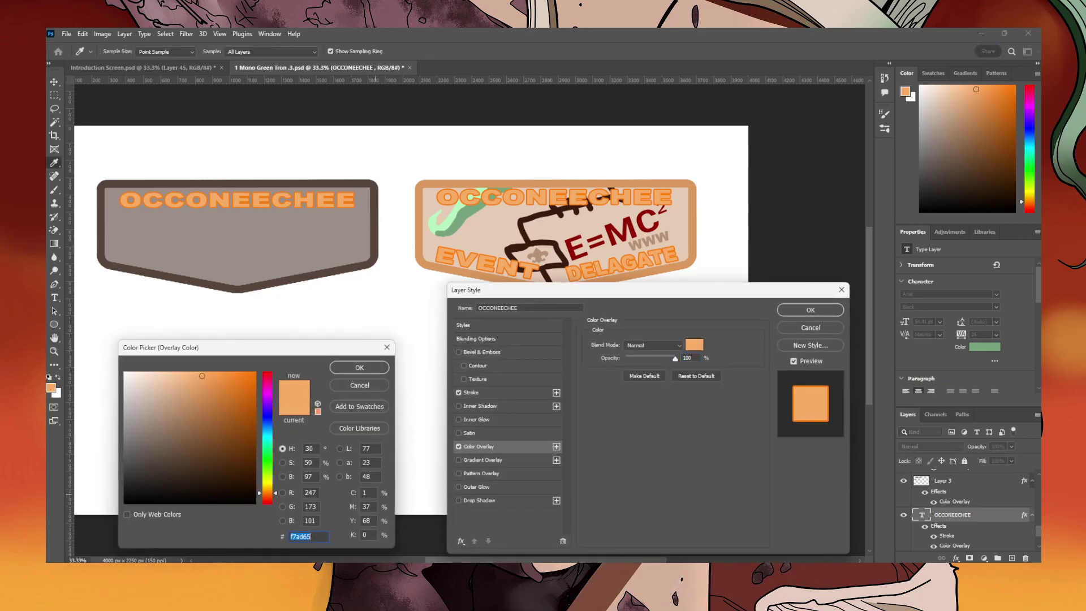
pyautogui.moveTo(226, 453); pyautogui.dragTo(143, 478)
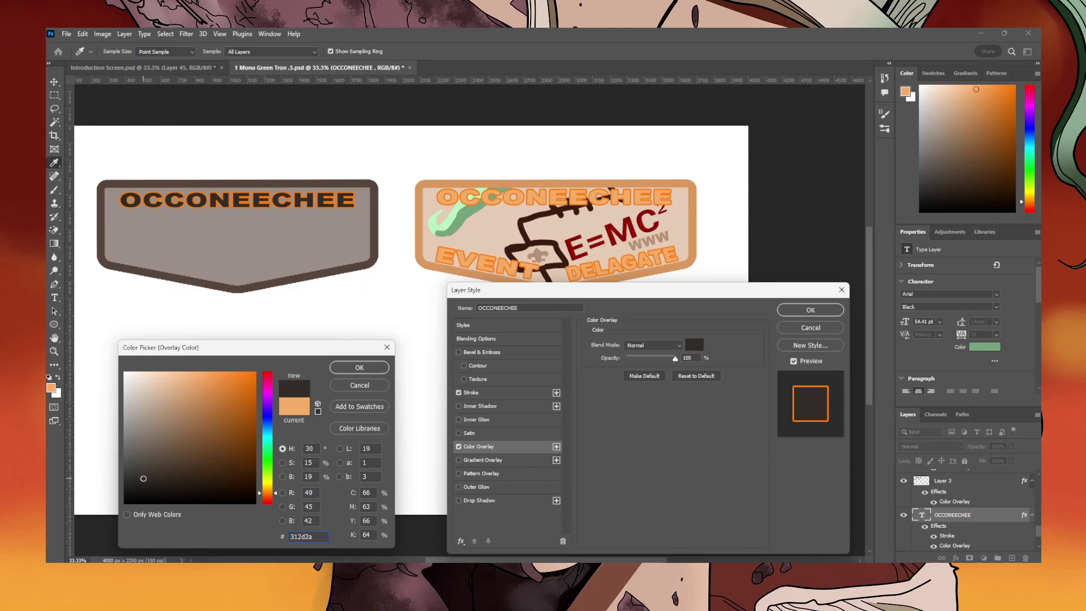
pyautogui.press('Return')
pyautogui.press('Return')
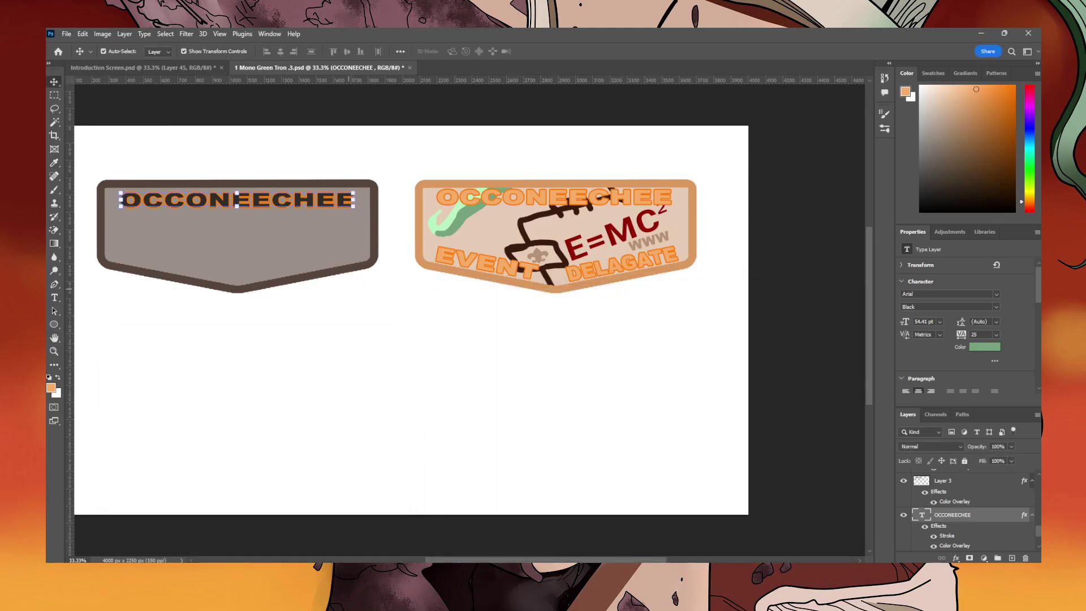
# Copy the EVENT text from the right-hand patch and place the copy along the left patch's lower-left edge.
pyautogui.click(294, 222)
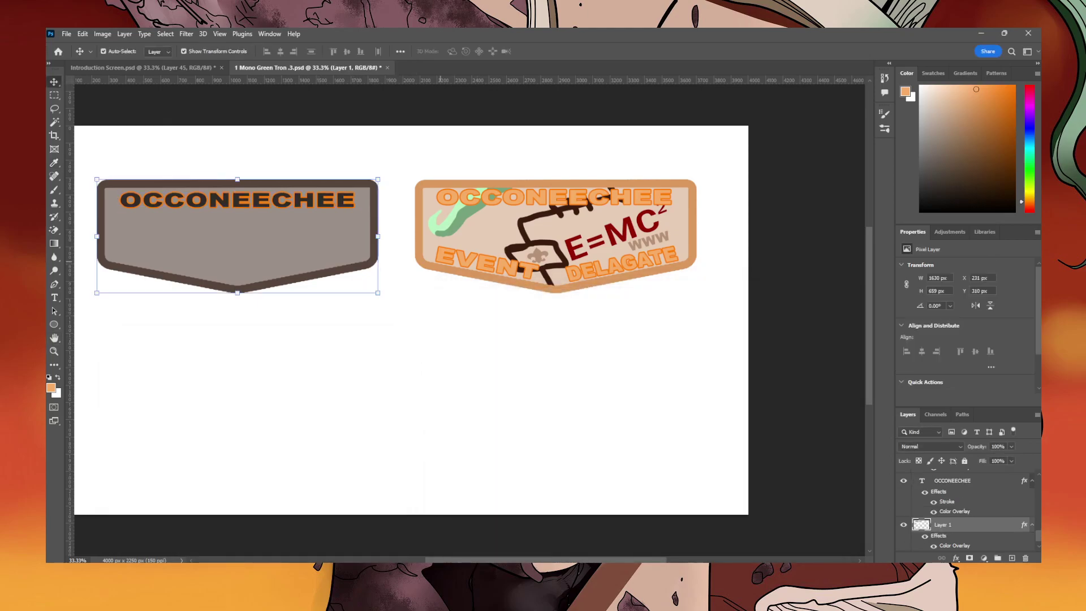
pyautogui.click(440, 262)
pyautogui.hotkey('ctrl', 'c')
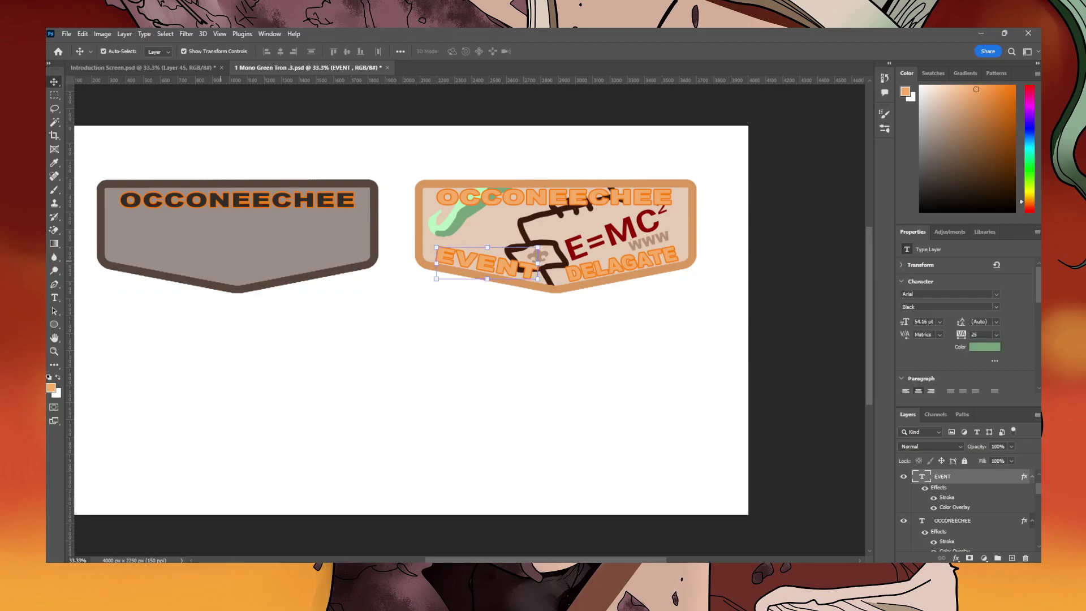
pyautogui.click(221, 261)
pyautogui.hotkey('ctrl', 'v')
pyautogui.moveTo(411, 321); pyautogui.dragTo(136, 260)
pyautogui.click(134, 301)
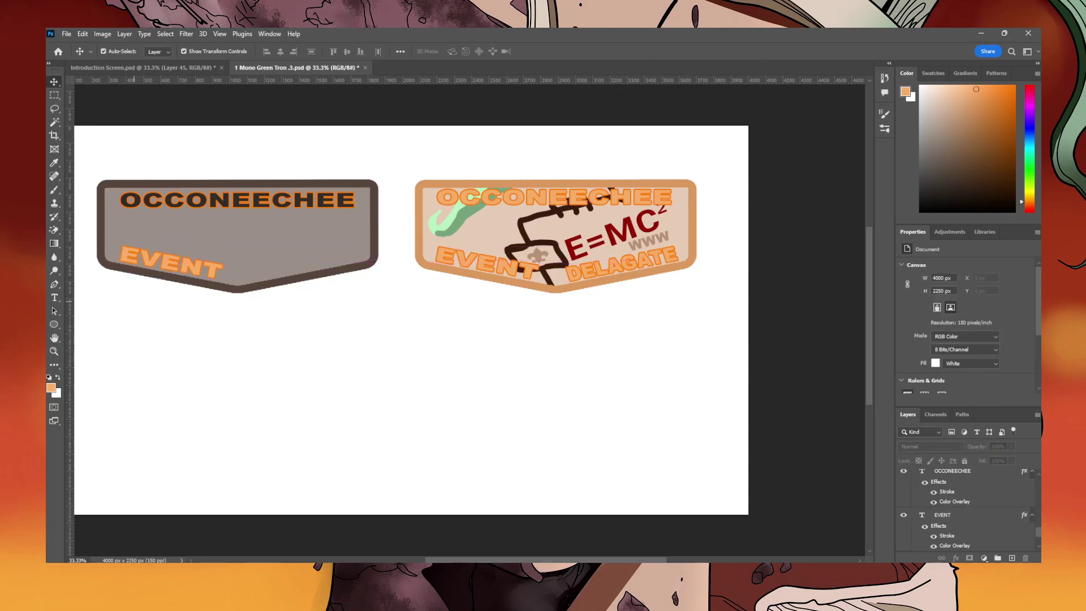
# Try dark brown 312d2a and light gray ececec as the color overlay of the left patch's EVENT text.
pyautogui.click(144, 262)
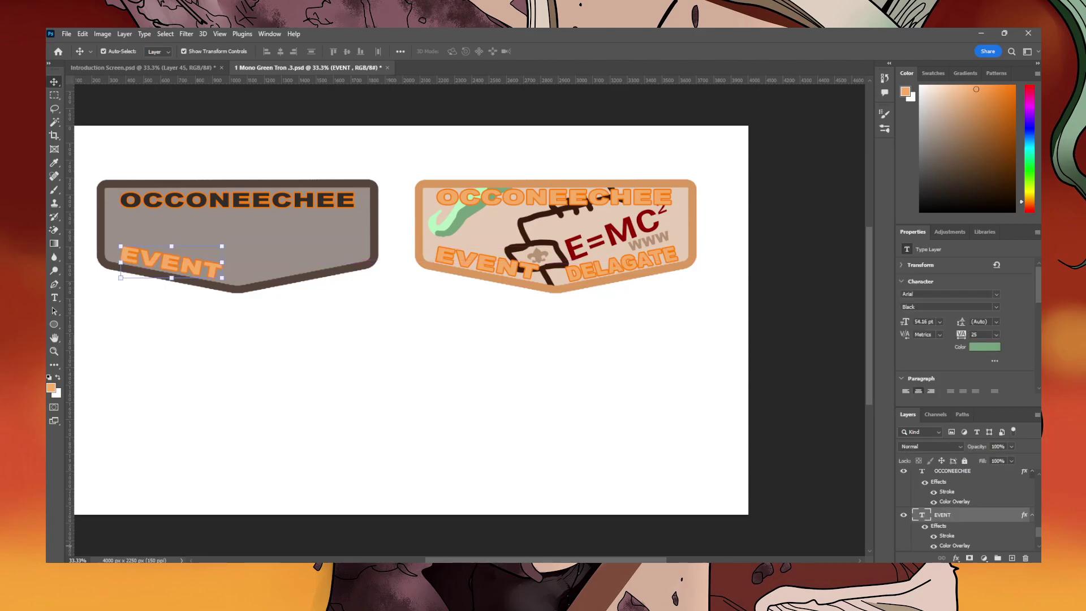
pyautogui.doubleClick(954, 546)
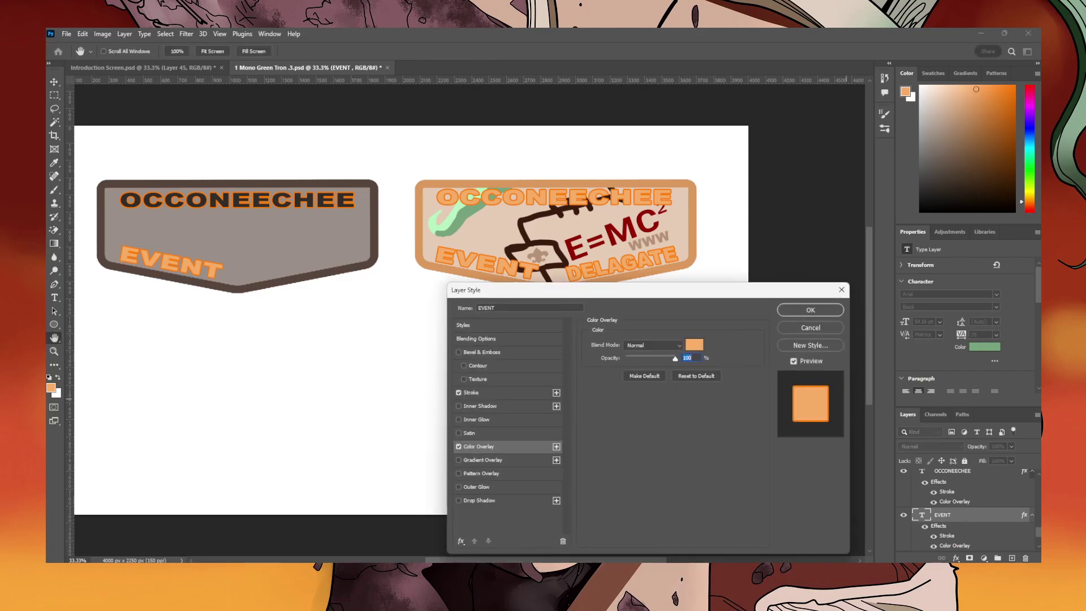
pyautogui.click(694, 345)
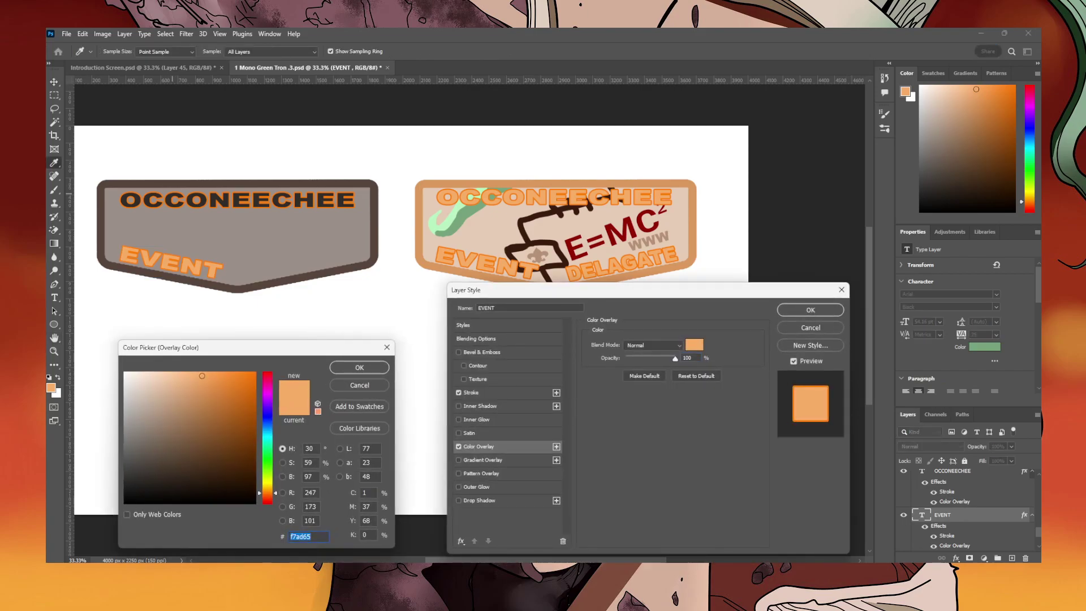
pyautogui.click(173, 195)
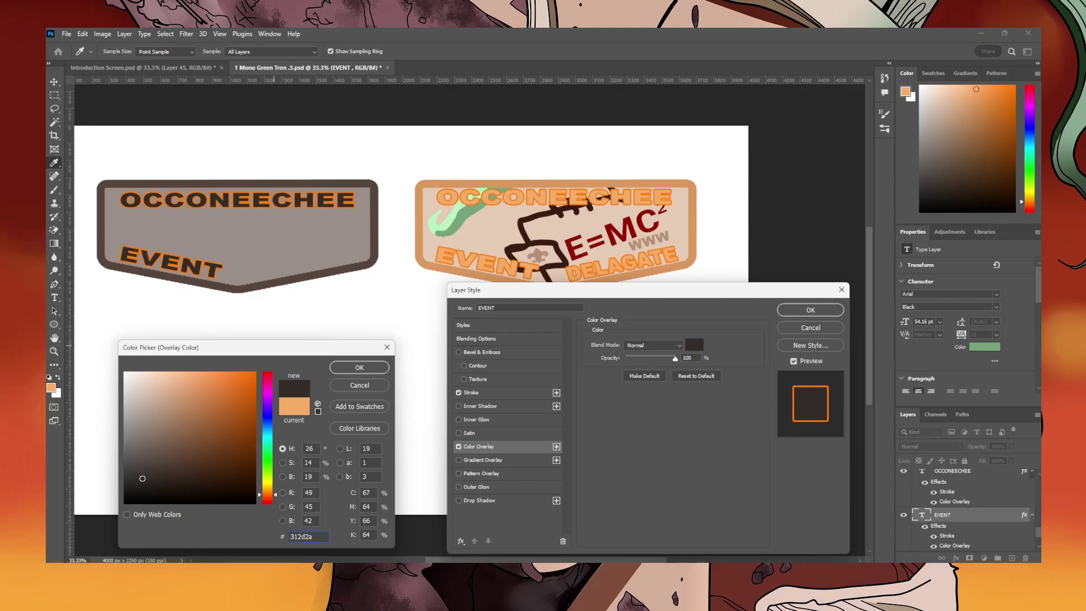
pyautogui.click(359, 367)
pyautogui.click(694, 345)
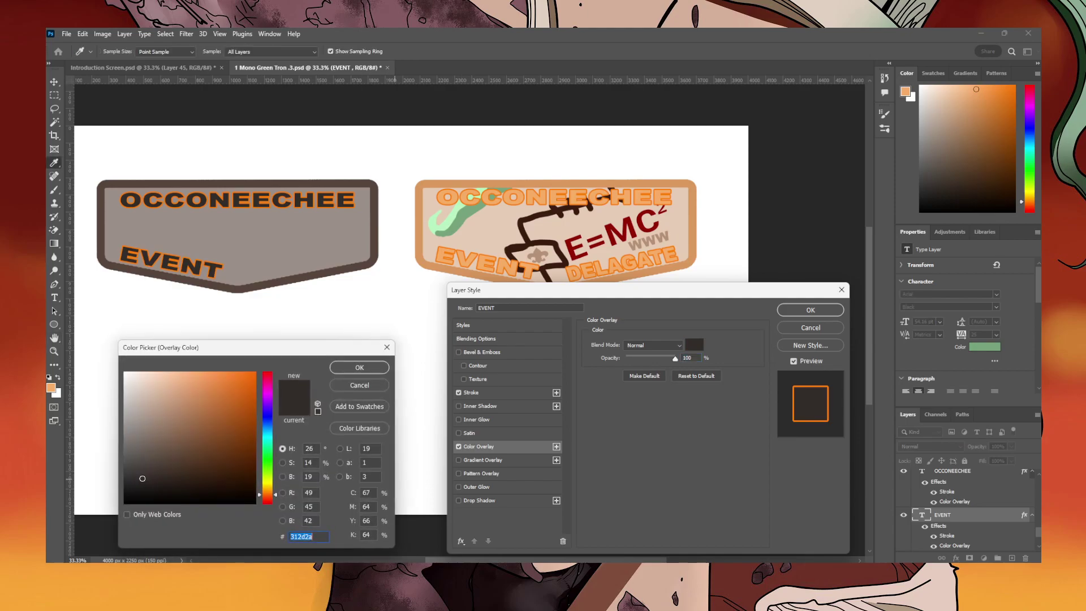
pyautogui.click(125, 391)
pyautogui.moveTo(124, 391)
pyautogui.mouseDown()
pyautogui.moveTo(125, 413)
pyautogui.moveTo(125, 381)
pyautogui.mouseUp()
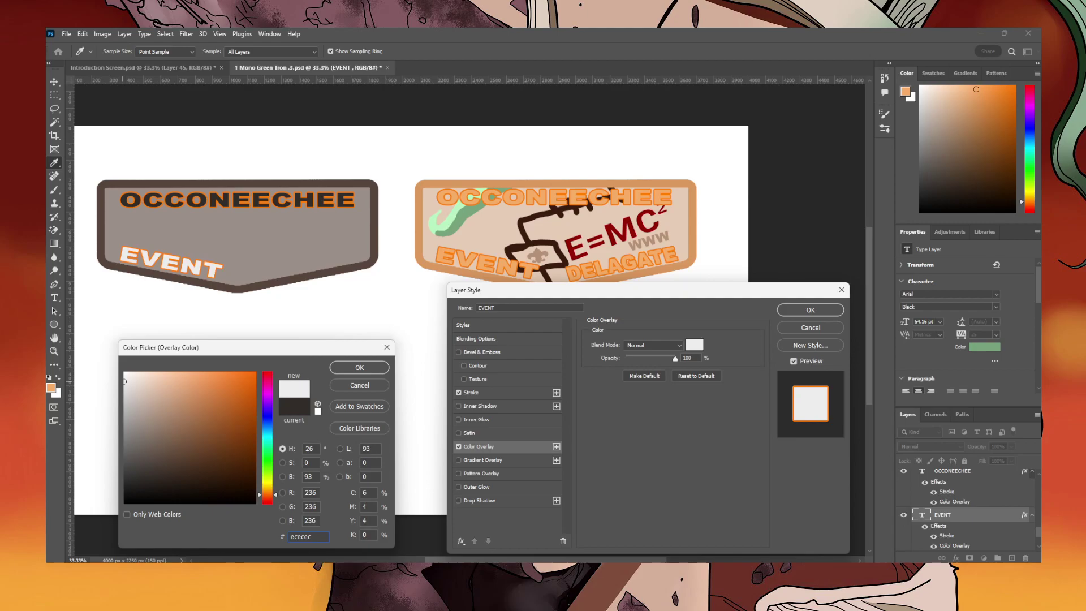
pyautogui.click(359, 367)
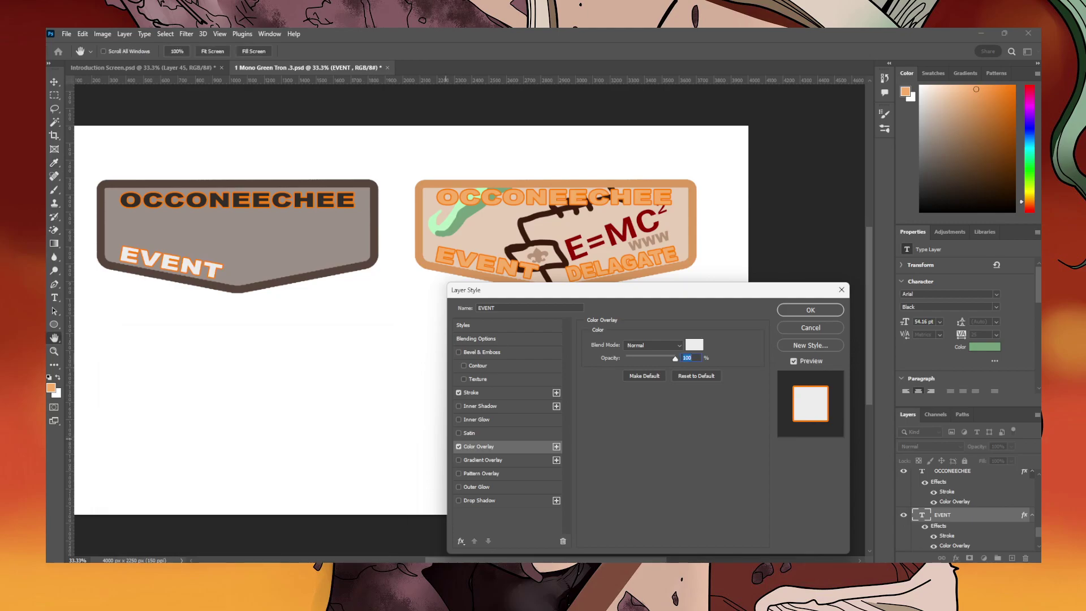
pyautogui.press('Return')
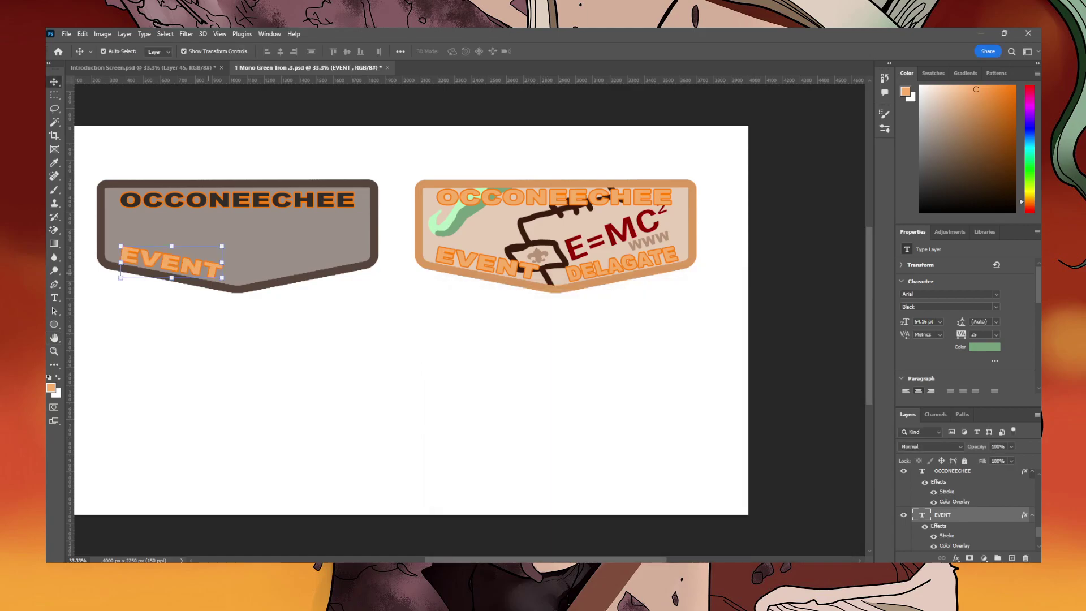
# Set the stroke color of the left patch's EVENT text to a dark brown of about 502903.
pyautogui.doubleClick(955, 546)
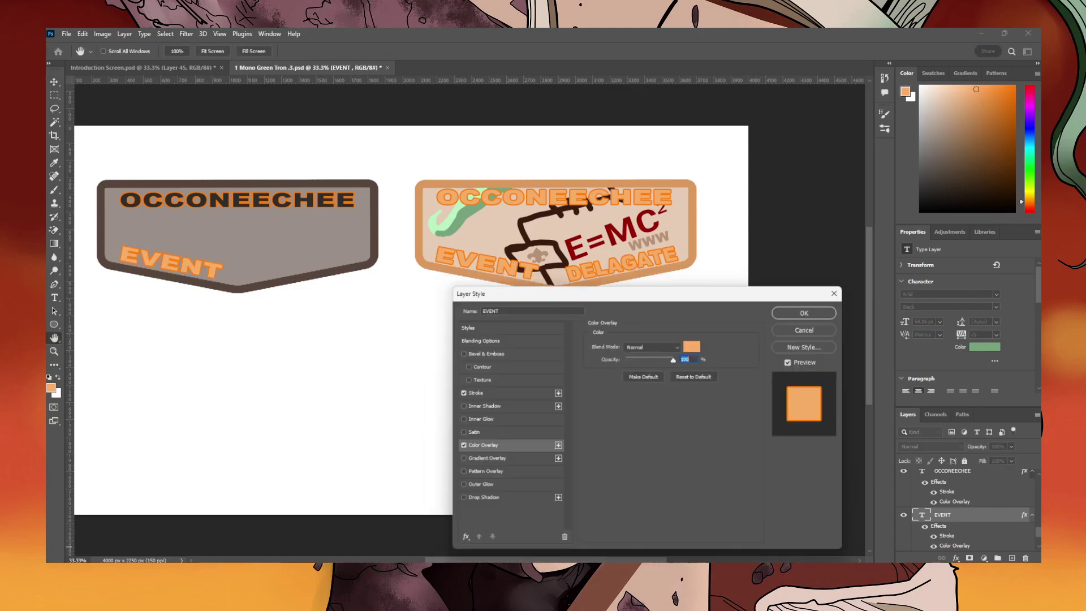
pyautogui.click(471, 393)
pyautogui.click(612, 418)
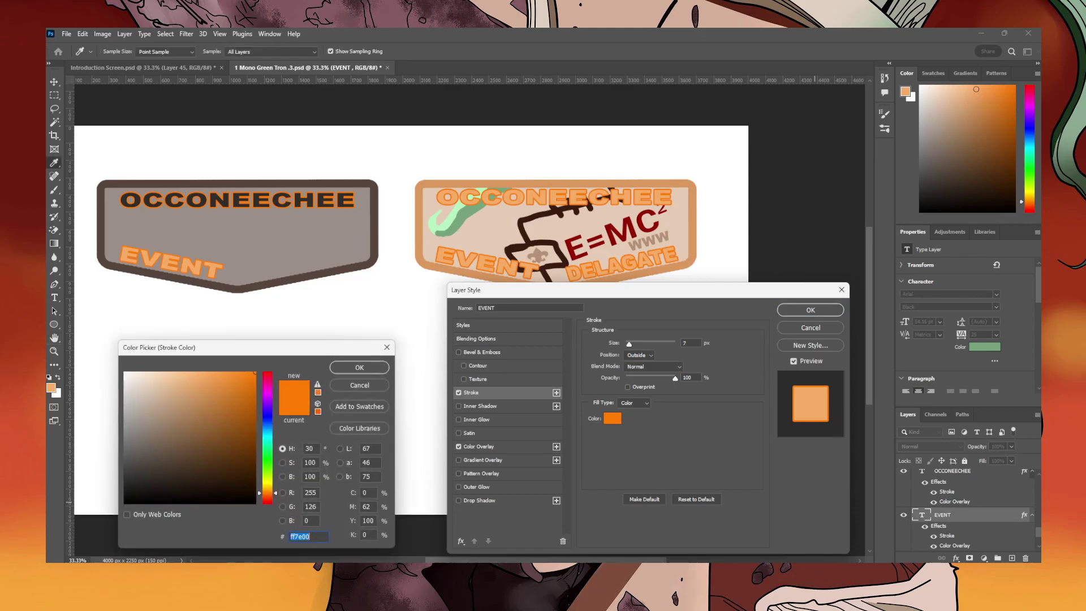
pyautogui.hotkey('ctrl', 'v')
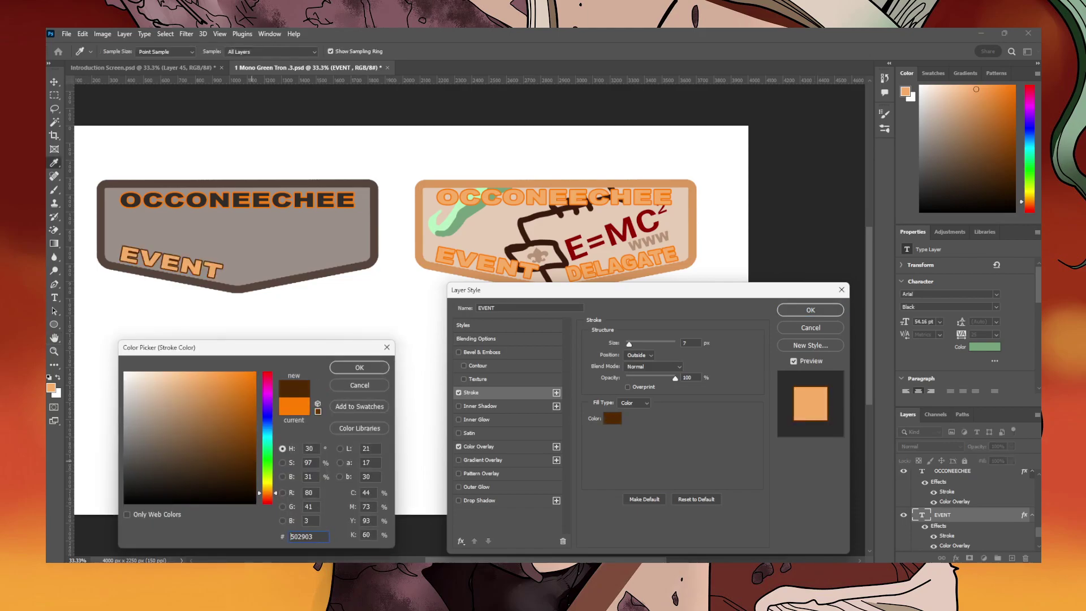
pyautogui.click(252, 466)
pyautogui.press('Return')
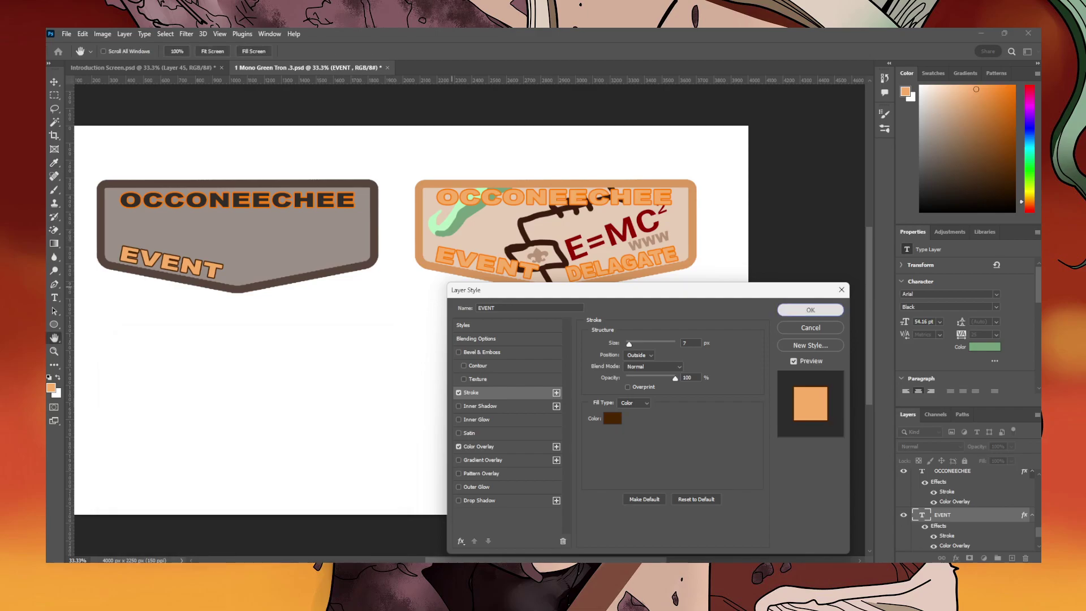
pyautogui.press('Return')
# Set the stroke color of the left patch's OCCONEECHEE text to dark brown 492502.
pyautogui.click(219, 202)
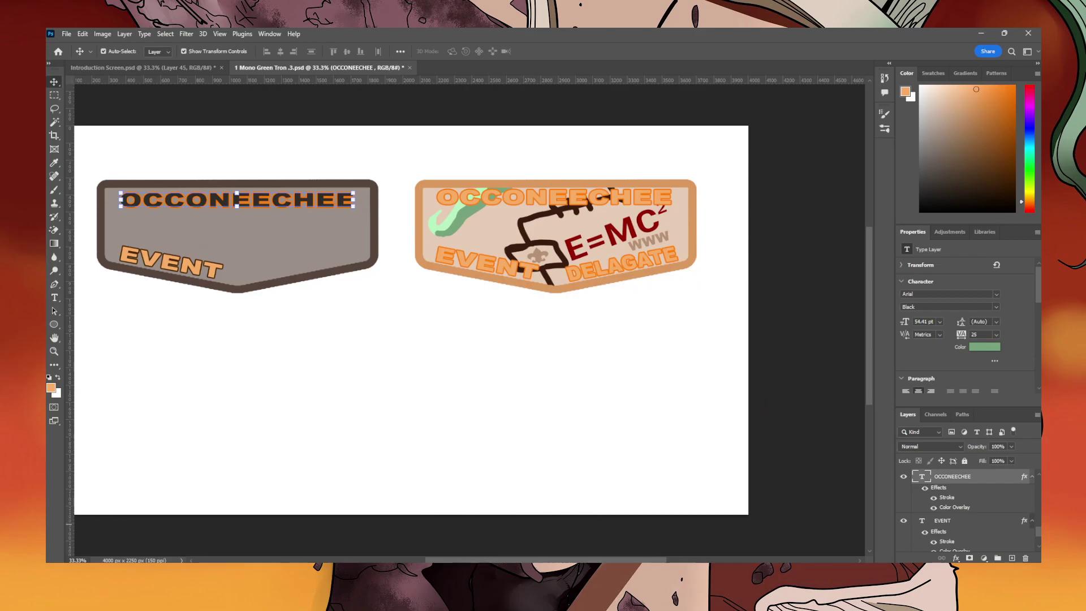
pyautogui.doubleClick(955, 507)
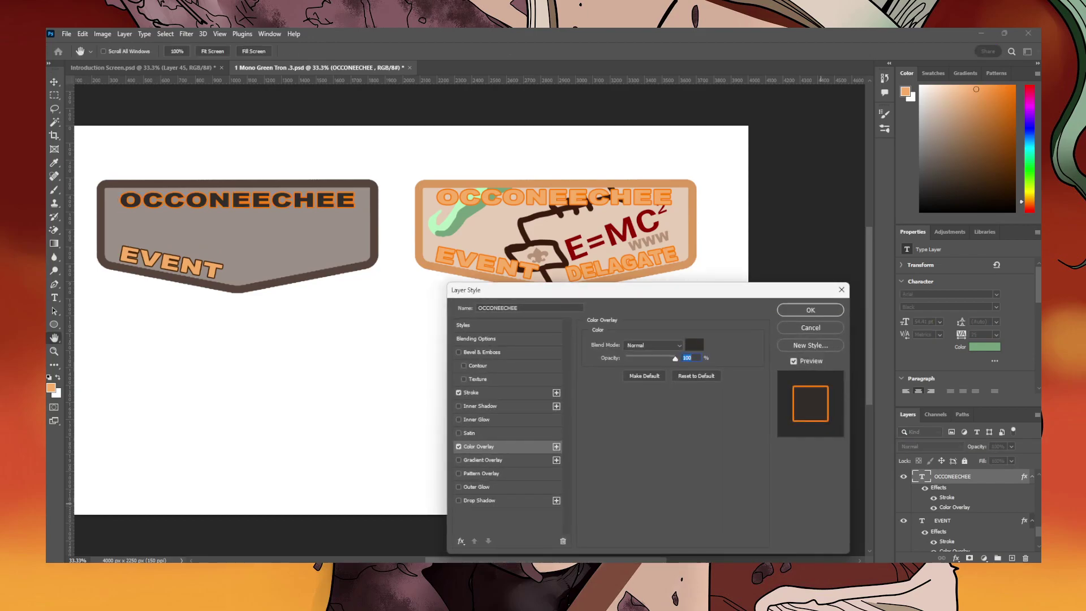
pyautogui.click(694, 345)
pyautogui.click(471, 392)
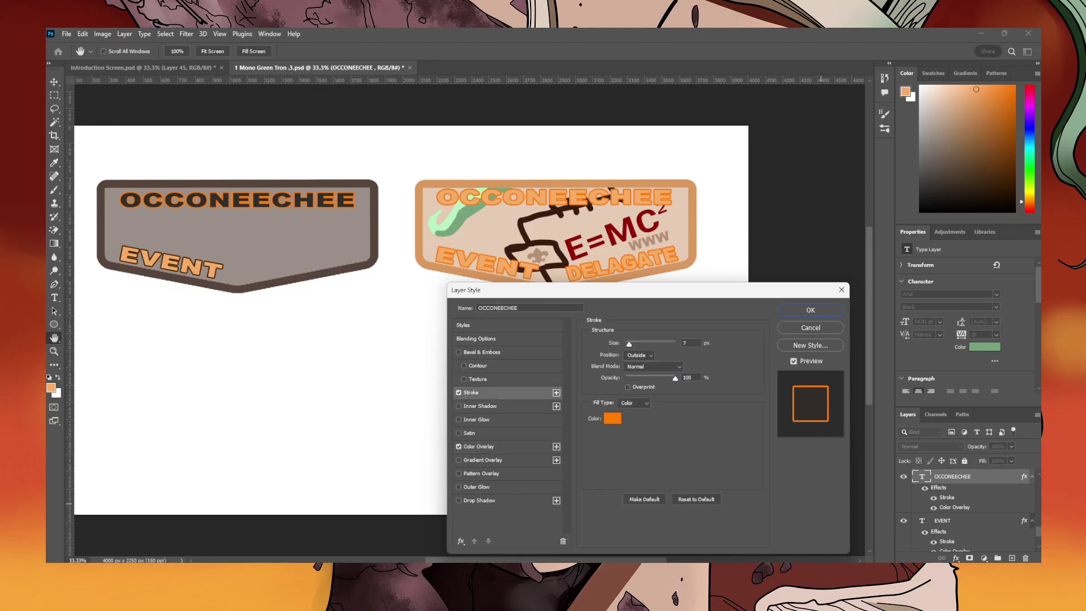
pyautogui.click(612, 418)
pyautogui.click(223, 258)
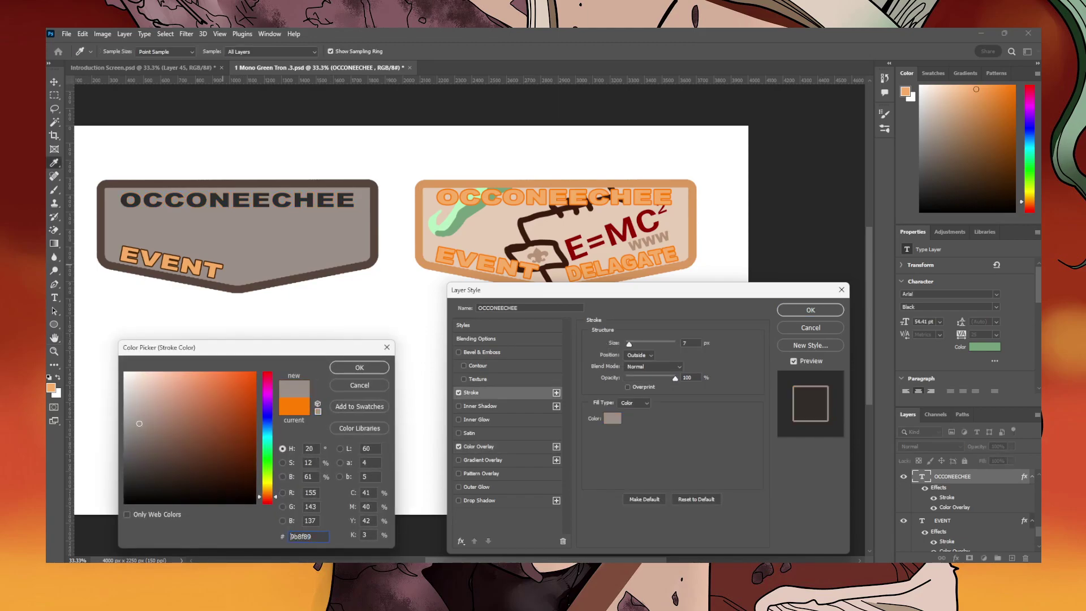
pyautogui.write('492502')
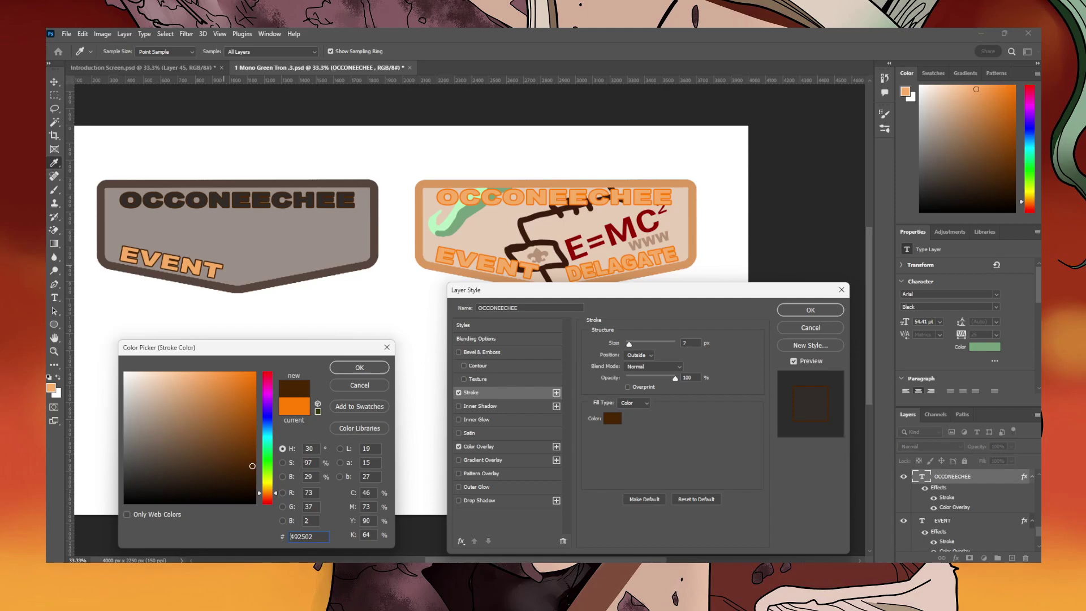
pyautogui.click(358, 367)
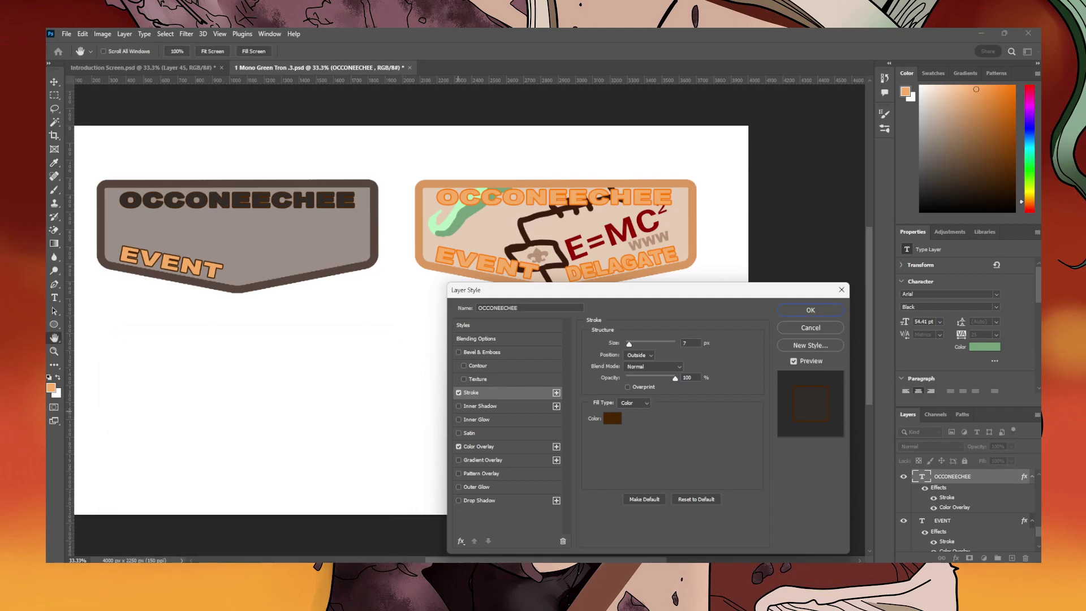
# Set the color overlay of the left patch's OCCONEECHEE text to light orange f7ad65.
pyautogui.click(489, 447)
pyautogui.click(694, 345)
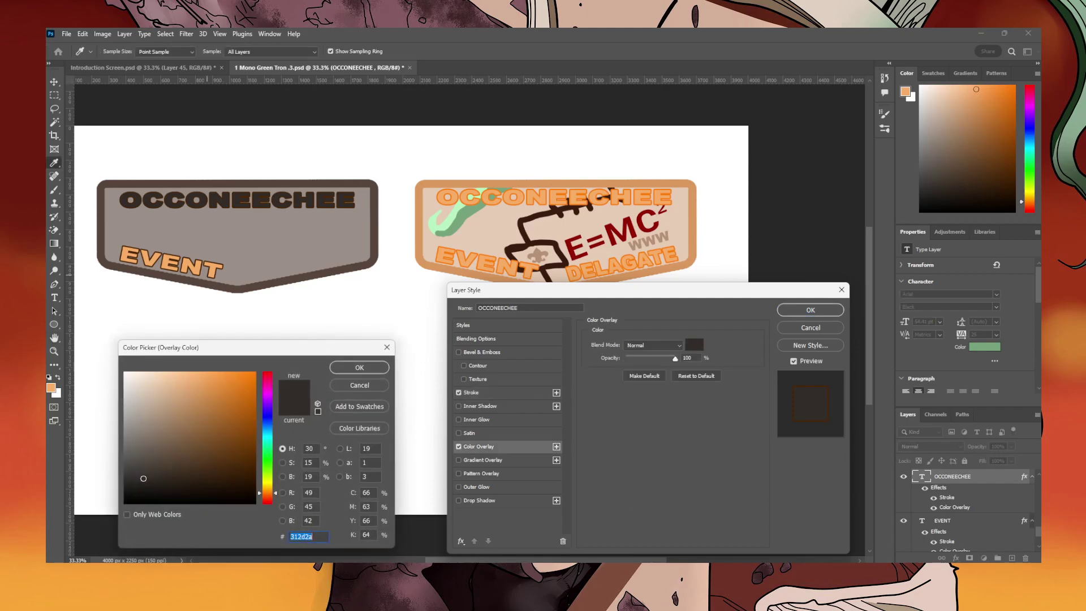
pyautogui.hotkey('ctrl', 'v')
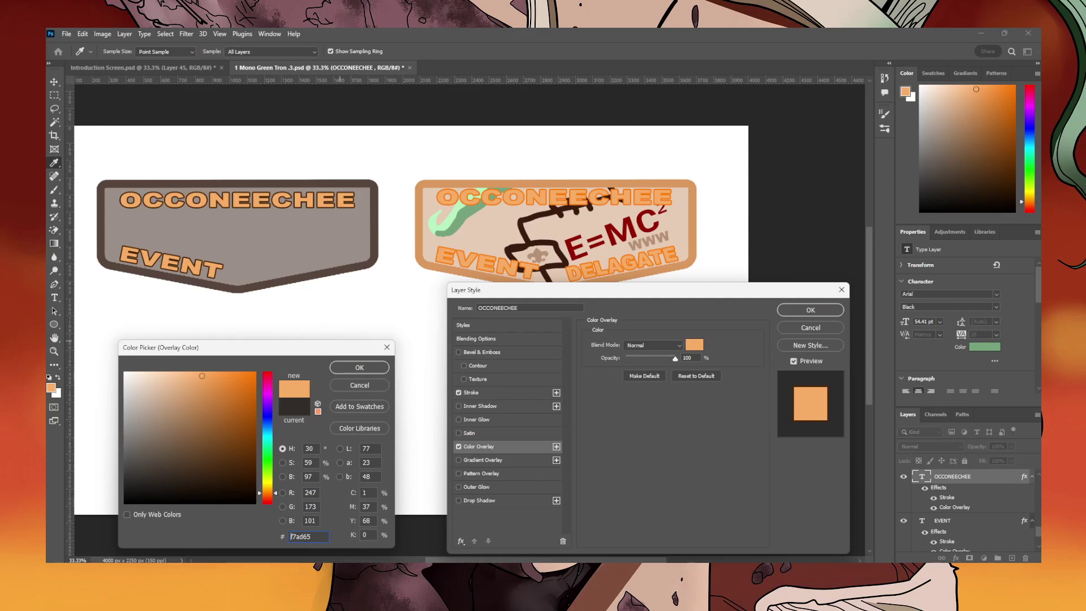
pyautogui.press('Return')
pyautogui.press('Return')
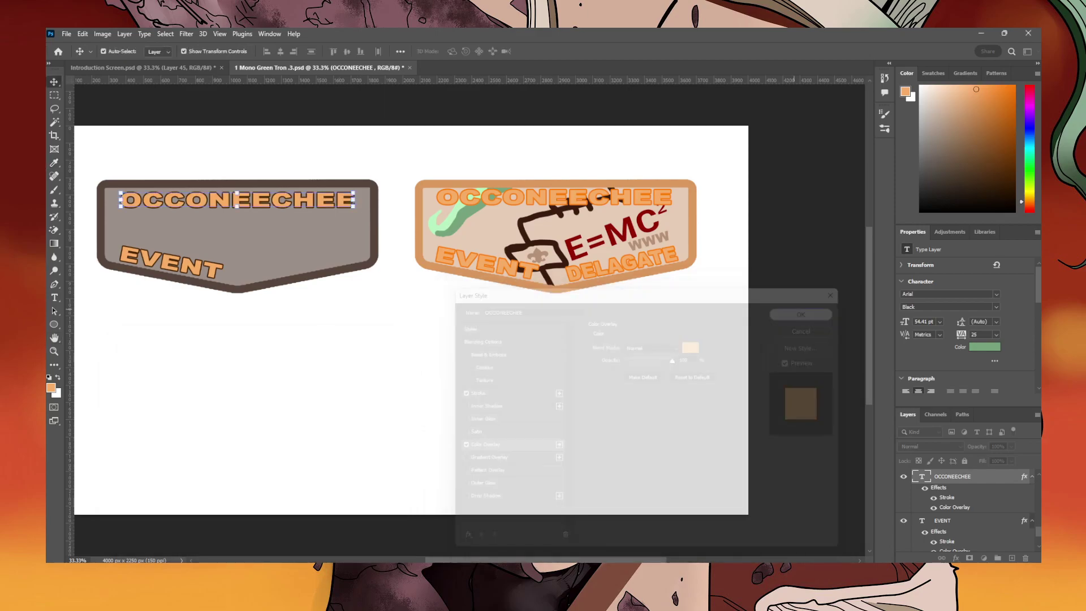
# Create a new layer for brushwork, choose a very dark brown paint color and move the layer above Layer 3.
pyautogui.press('b')
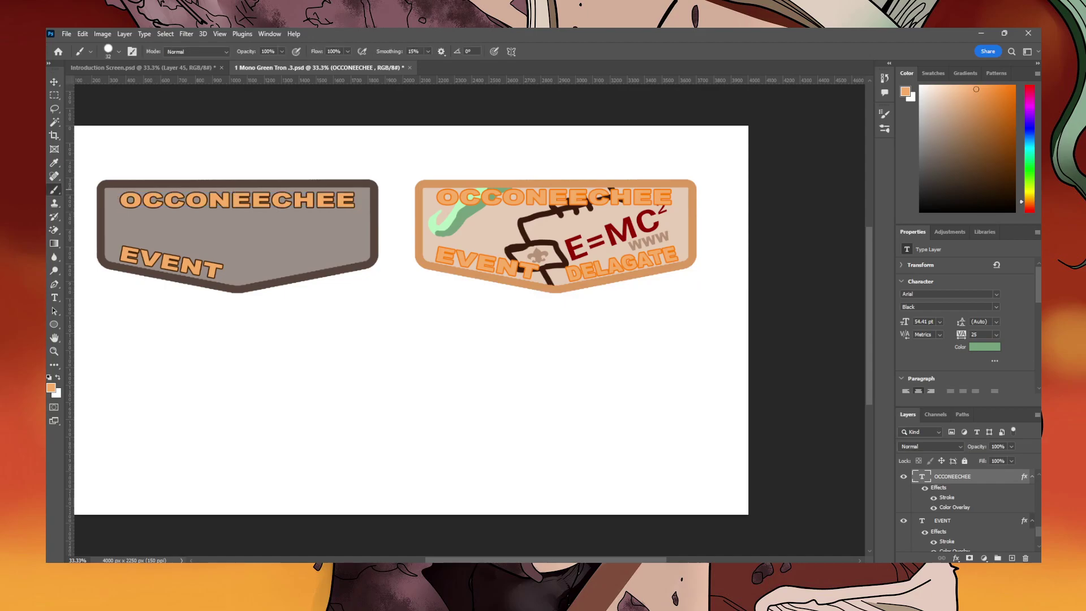
pyautogui.click(1014, 196)
pyautogui.click(1012, 559)
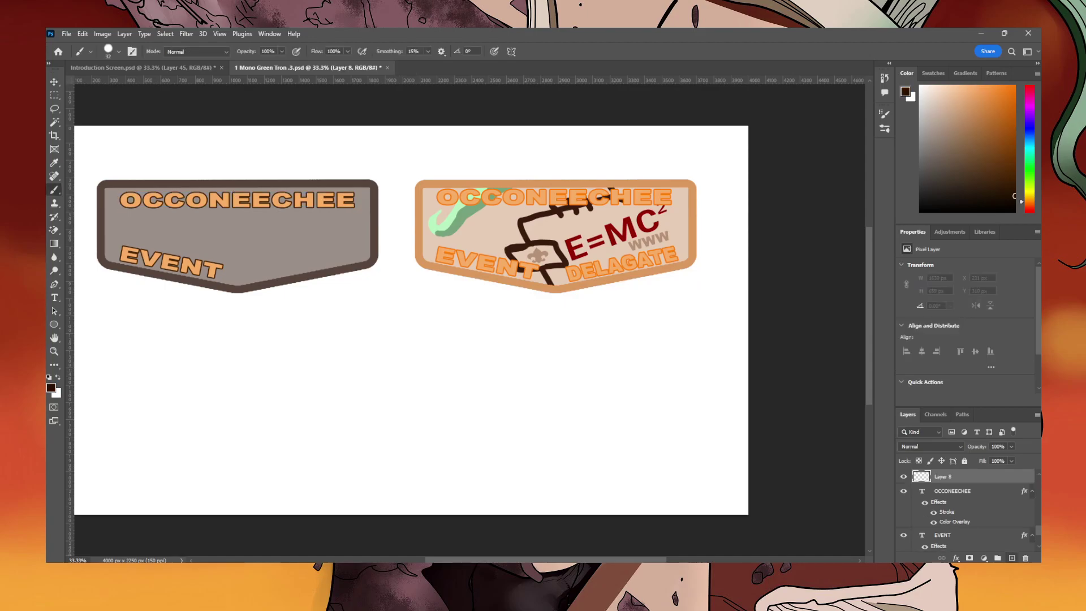
pyautogui.moveTo(956, 477)
pyautogui.mouseDown()
pyautogui.moveTo(956, 511)
pyautogui.moveTo(939, 543)
pyautogui.moveTo(939, 474)
pyautogui.mouseUp()
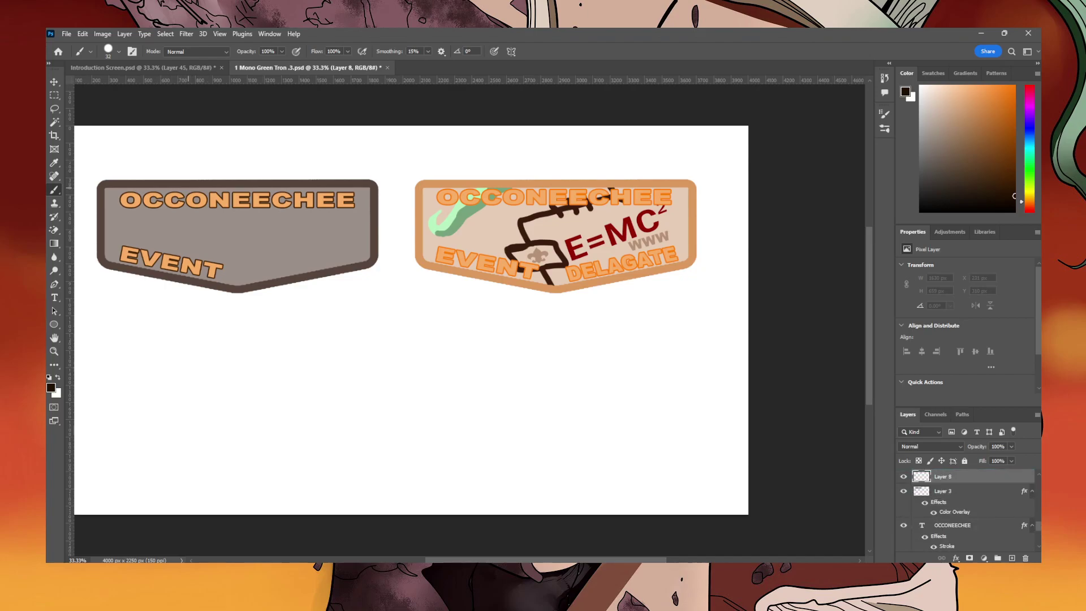
# Try a very dark brown wavy stroke across the left patch's upper-left area and move Layer 8 below Layer 3.
pyautogui.moveTo(189, 187); pyautogui.dragTo(173, 187)
pyautogui.hotkey('ctrl', 'z')
pyautogui.hotkey('ctrl', '[')
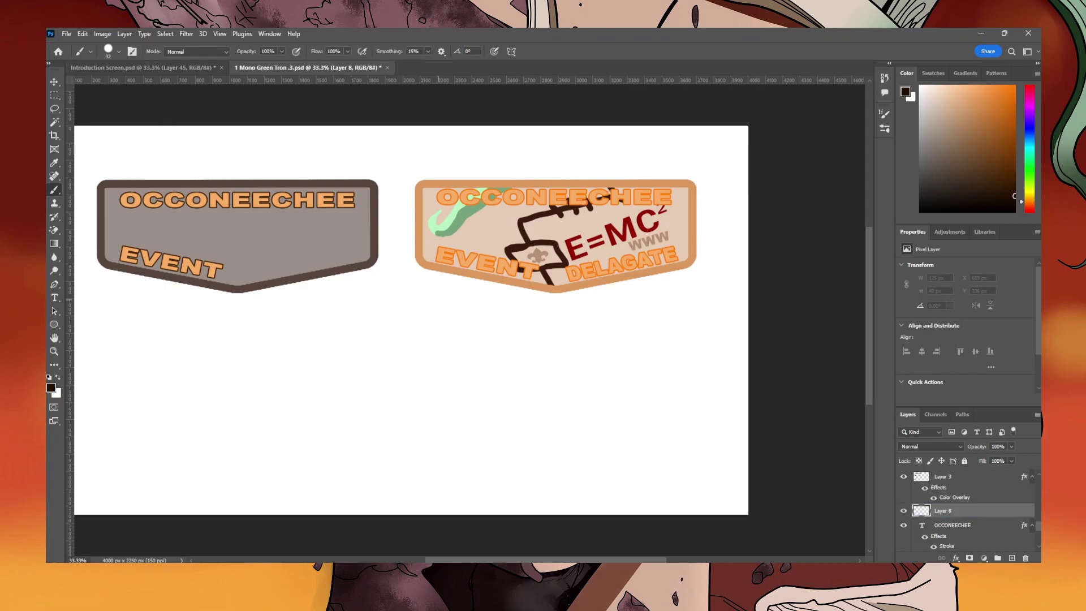
pyautogui.moveTo(163, 189)
pyautogui.mouseDown()
pyautogui.moveTo(201, 188)
pyautogui.moveTo(180, 197)
pyautogui.moveTo(188, 205)
pyautogui.moveTo(199, 187)
pyautogui.moveTo(121, 218)
pyautogui.mouseUp()
pyautogui.hotkey('ctrl', 'z')
# Paint a wavy branch in medium dark brown from the left patch's upper edge toward its left side, replacing the darker stroke.
pyautogui.click(1014, 173)
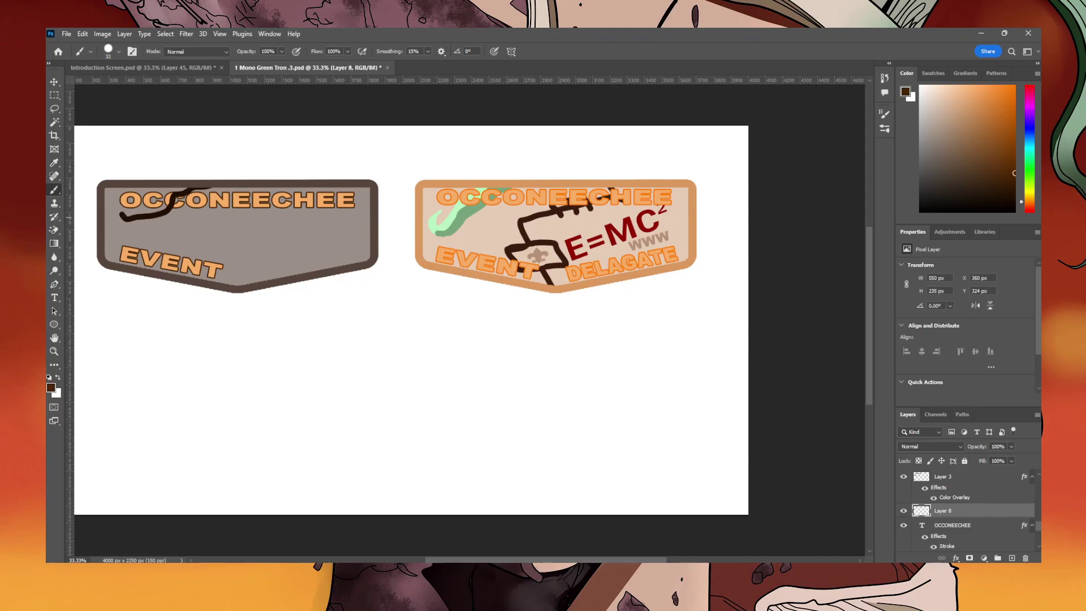
pyautogui.hotkey('ctrl', 'z')
pyautogui.moveTo(203, 189)
pyautogui.mouseDown()
pyautogui.moveTo(116, 217)
pyautogui.moveTo(213, 186)
pyautogui.moveTo(180, 191)
pyautogui.moveTo(201, 191)
pyautogui.moveTo(126, 220)
pyautogui.mouseUp()
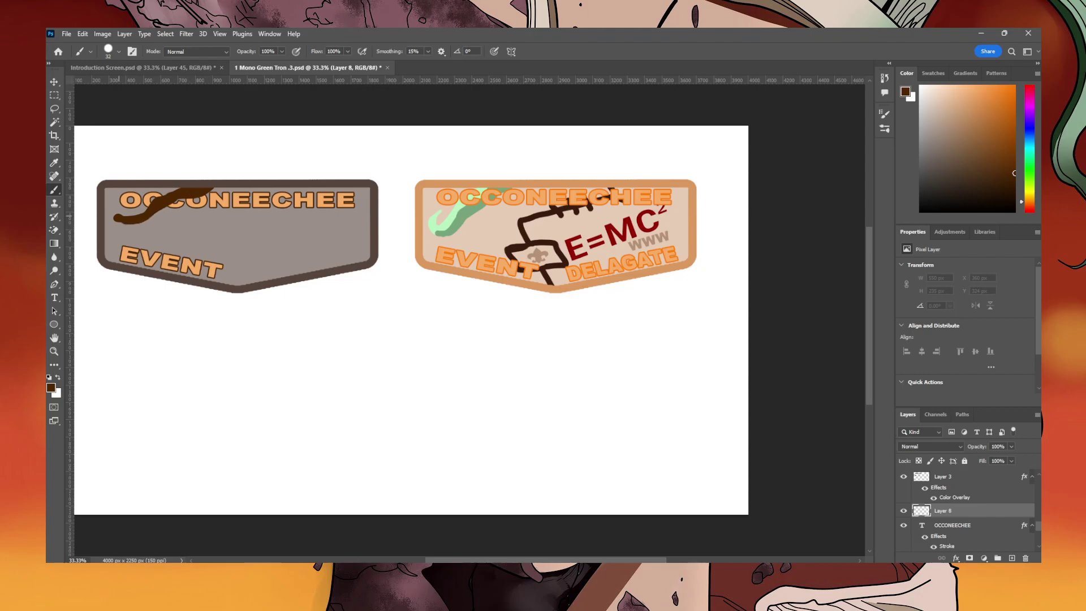
# Shade the branch with a darker brown, extending it to about 758 by 276 px, and move its layer below the OCCONEECHEE text.
pyautogui.moveTo(1014, 173)
pyautogui.mouseDown()
pyautogui.moveTo(1008, 155)
pyautogui.moveTo(1013, 185)
pyautogui.mouseUp()
pyautogui.moveTo(212, 192)
pyautogui.mouseDown()
pyautogui.moveTo(113, 223)
pyautogui.moveTo(229, 188)
pyautogui.mouseUp()
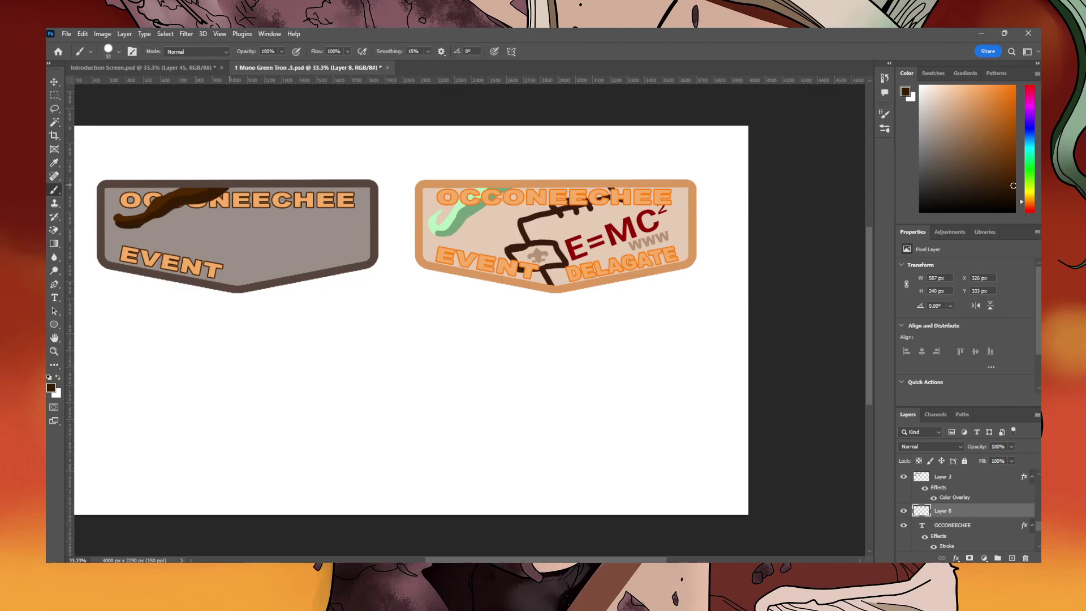
pyautogui.moveTo(961, 511)
pyautogui.mouseDown()
pyautogui.moveTo(962, 555)
pyautogui.moveTo(962, 507)
pyautogui.mouseUp()
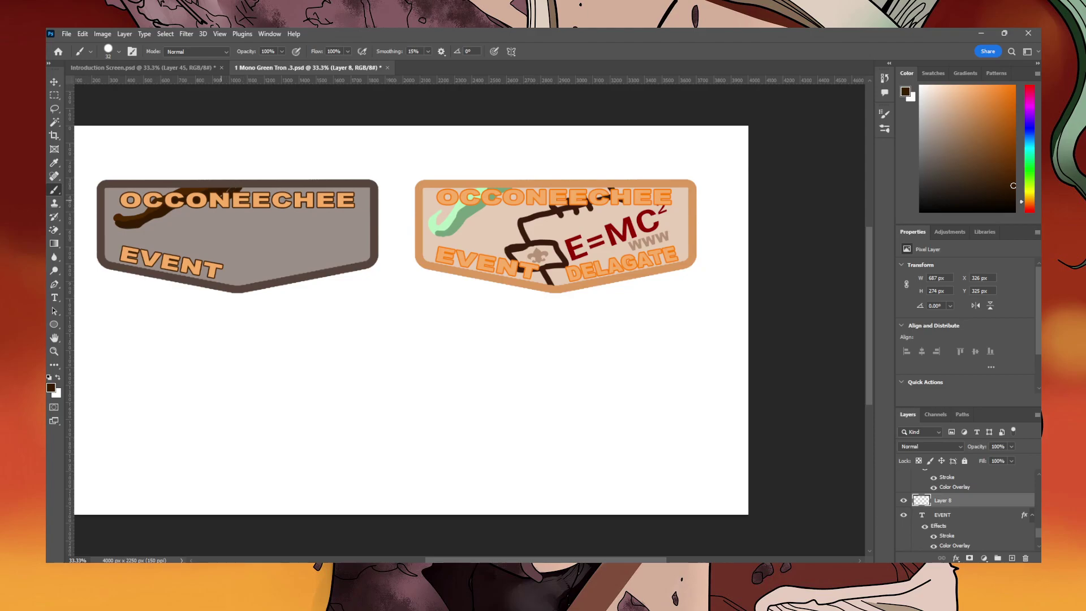
pyautogui.moveTo(184, 204); pyautogui.dragTo(166, 215)
# Sample the left patch's gray fill and darken it to a deep gray-brown for the brush.
pyautogui.click(54, 163)
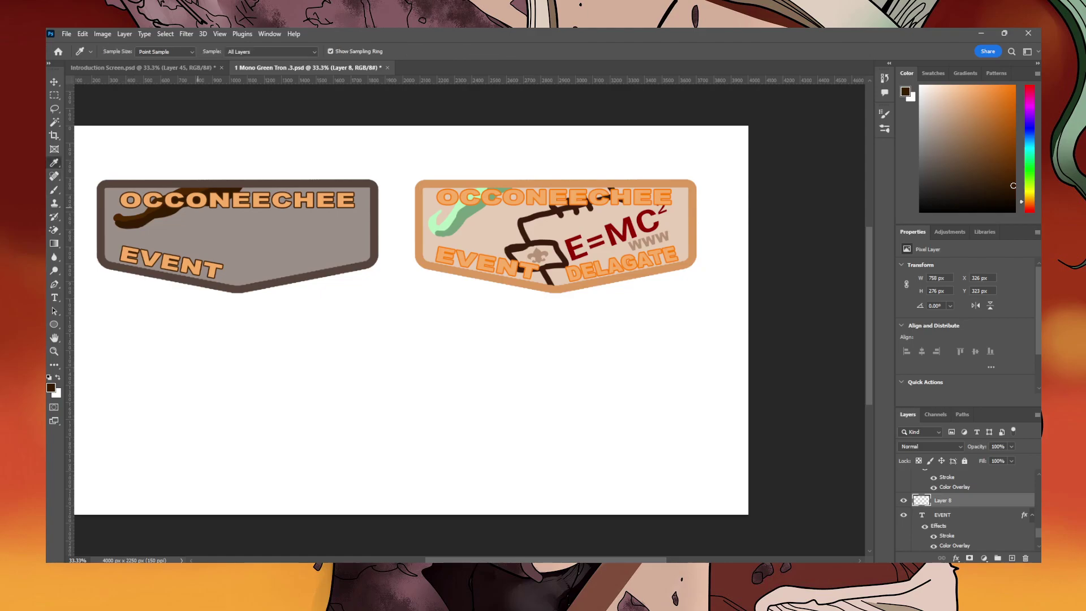
pyautogui.click(270, 227)
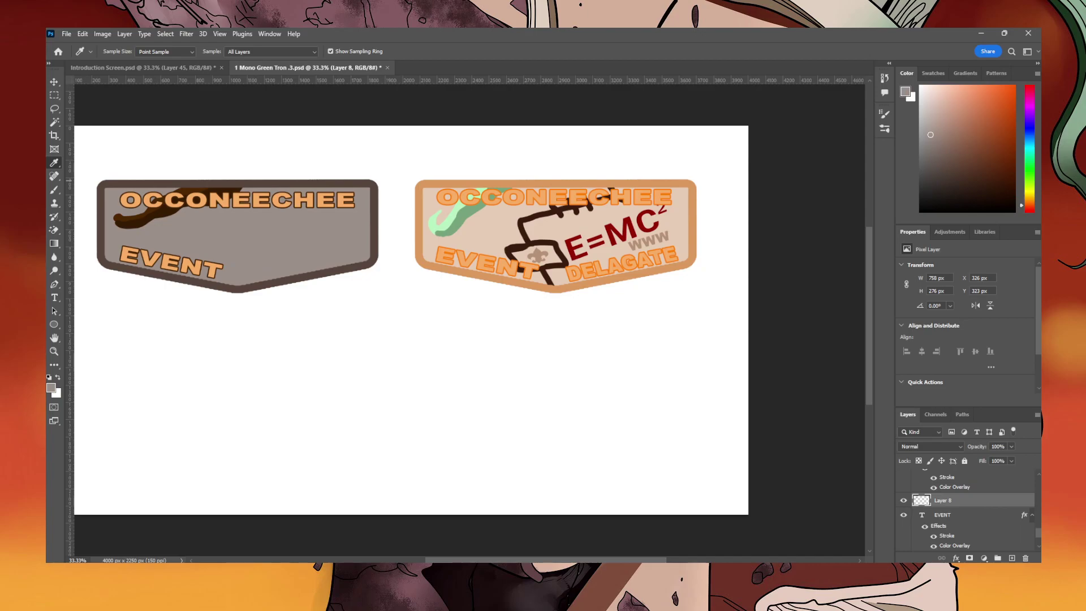
pyautogui.click(931, 150)
pyautogui.click(935, 177)
pyautogui.press('b')
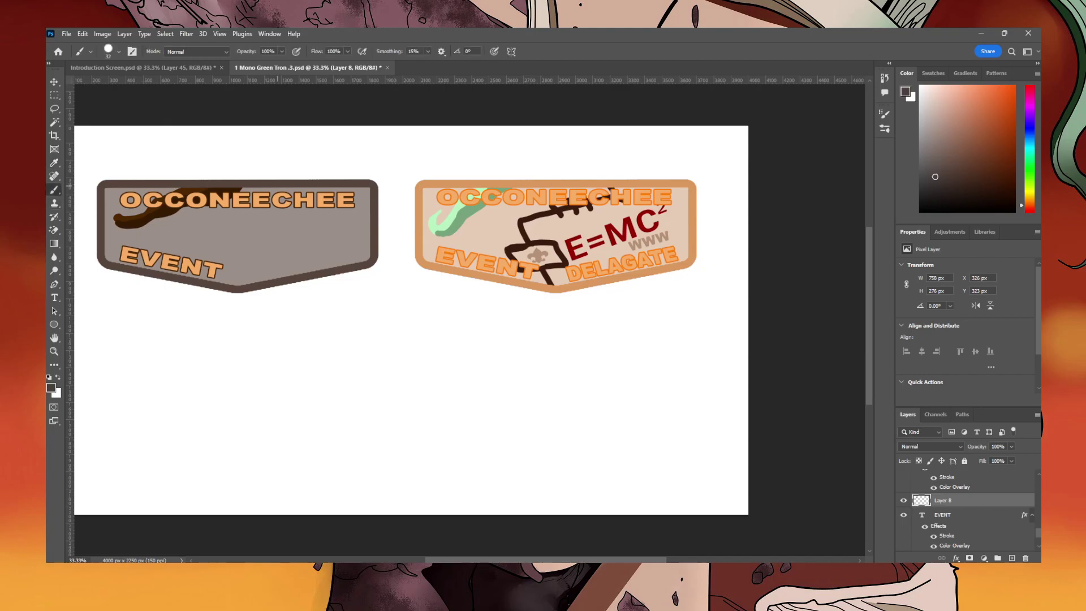
# Try painting separate branching cracks in dark gray-brown inward from the left patch's edges on the branch layer.
pyautogui.moveTo(284, 185); pyautogui.dragTo(281, 234)
pyautogui.moveTo(275, 214); pyautogui.dragTo(322, 234)
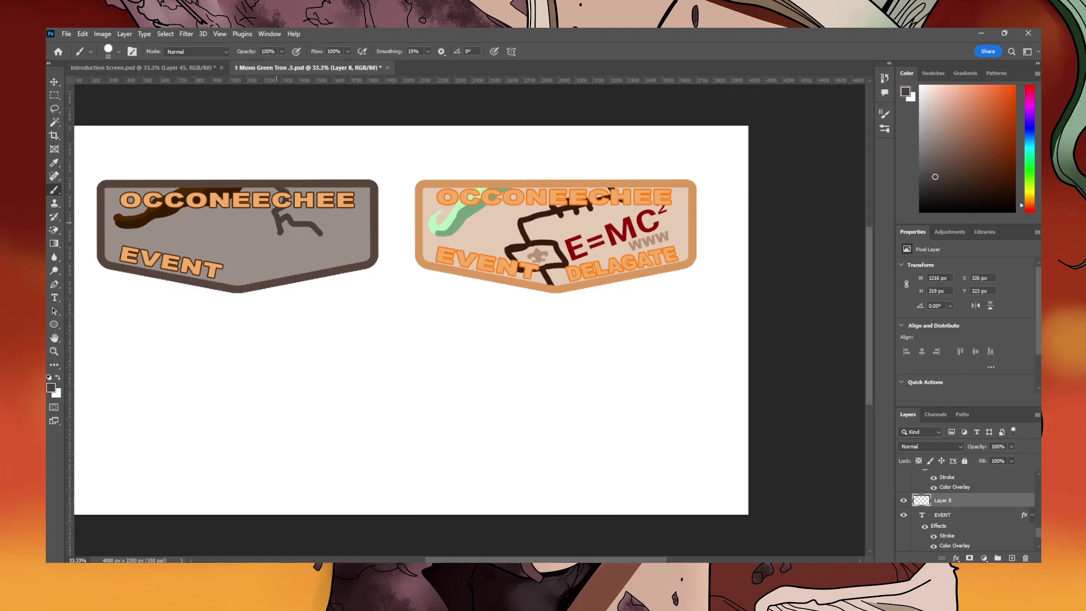
pyautogui.moveTo(232, 285)
pyautogui.mouseDown()
pyautogui.moveTo(249, 265)
pyautogui.moveTo(273, 262)
pyautogui.moveTo(228, 247)
pyautogui.mouseUp()
pyautogui.moveTo(146, 269); pyautogui.dragTo(164, 244)
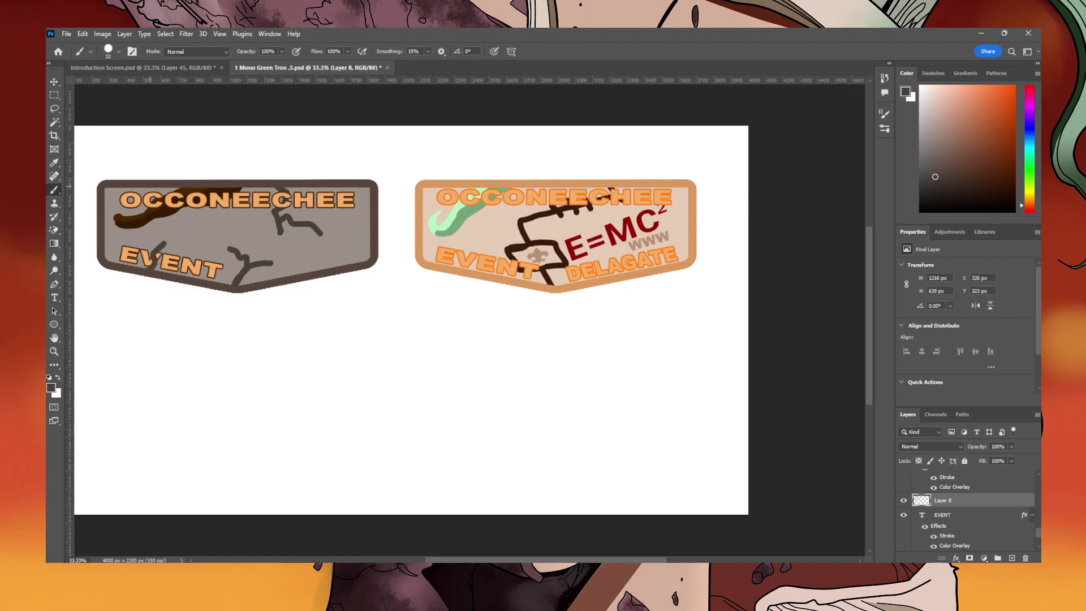
pyautogui.moveTo(147, 188)
pyautogui.mouseDown()
pyautogui.moveTo(193, 237)
pyautogui.moveTo(186, 222)
pyautogui.moveTo(201, 219)
pyautogui.moveTo(202, 235)
pyautogui.moveTo(240, 233)
pyautogui.moveTo(243, 220)
pyautogui.moveTo(206, 253)
pyautogui.mouseUp()
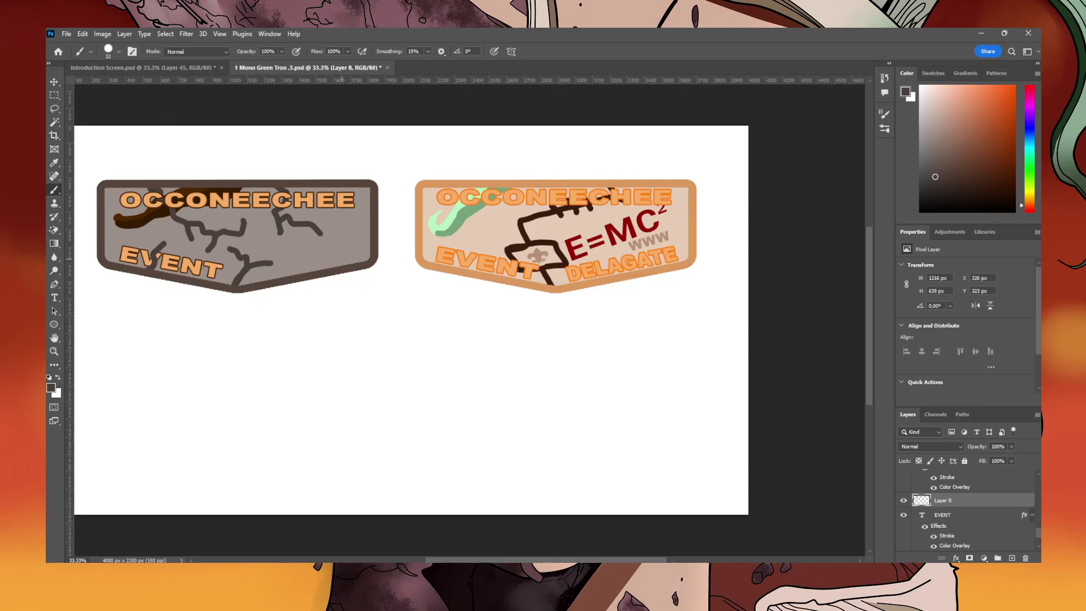
pyautogui.moveTo(362, 262)
pyautogui.mouseDown()
pyautogui.moveTo(300, 255)
pyautogui.moveTo(308, 242)
pyautogui.mouseUp()
pyautogui.moveTo(369, 188)
pyautogui.mouseDown()
pyautogui.moveTo(353, 220)
pyautogui.moveTo(325, 220)
pyautogui.moveTo(355, 209)
pyautogui.mouseUp()
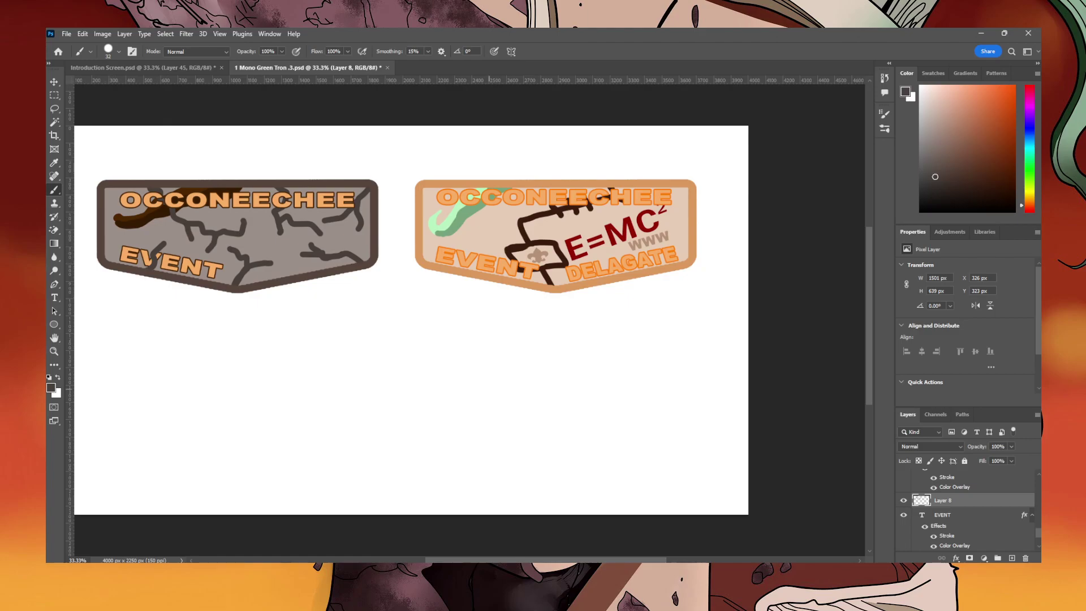
# Compare the patch with Layer 8 hidden and shown, and undo all the crack strokes on it.
pyautogui.moveTo(962, 500)
pyautogui.mouseDown()
pyautogui.moveTo(962, 540)
pyautogui.moveTo(961, 503)
pyautogui.moveTo(941, 501)
pyautogui.mouseUp()
pyautogui.click(903, 500)
pyautogui.click(903, 500)
pyautogui.click(903, 500)
pyautogui.click(904, 500)
pyautogui.click(903, 500)
pyautogui.click(903, 500)
pyautogui.hotkey('ctrl', 'z')
pyautogui.hotkey('ctrl', 'z')
pyautogui.hotkey('ctrl', 'z')
pyautogui.hotkey('ctrl', 'z')
pyautogui.hotkey('ctrl', 'z')
pyautogui.hotkey('ctrl', 'z')
pyautogui.hotkey('ctrl', 'z')
pyautogui.hotkey('ctrl', 'z')
pyautogui.hotkey('ctrl', 'z')
pyautogui.hotkey('ctrl', 'z')
pyautogui.moveTo(272, 262); pyautogui.dragTo(236, 285)
pyautogui.moveTo(322, 233)
pyautogui.mouseDown()
pyautogui.moveTo(282, 215)
pyautogui.moveTo(278, 233)
pyautogui.mouseUp()
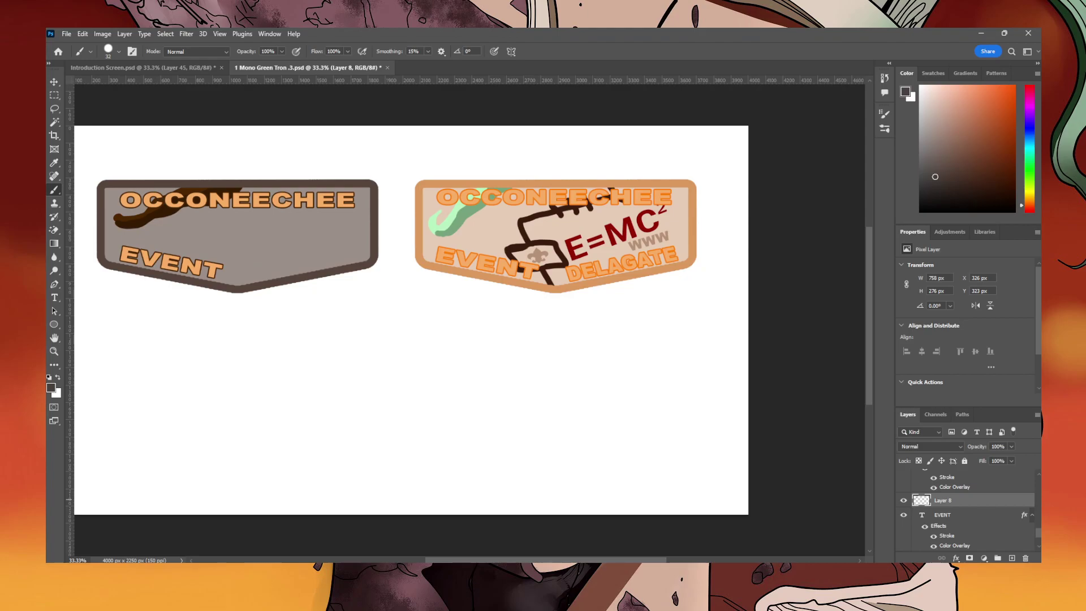
# Create a new layer and place it directly below the branch layer.
pyautogui.click(1012, 557)
pyautogui.moveTo(927, 515); pyautogui.dragTo(928, 519)
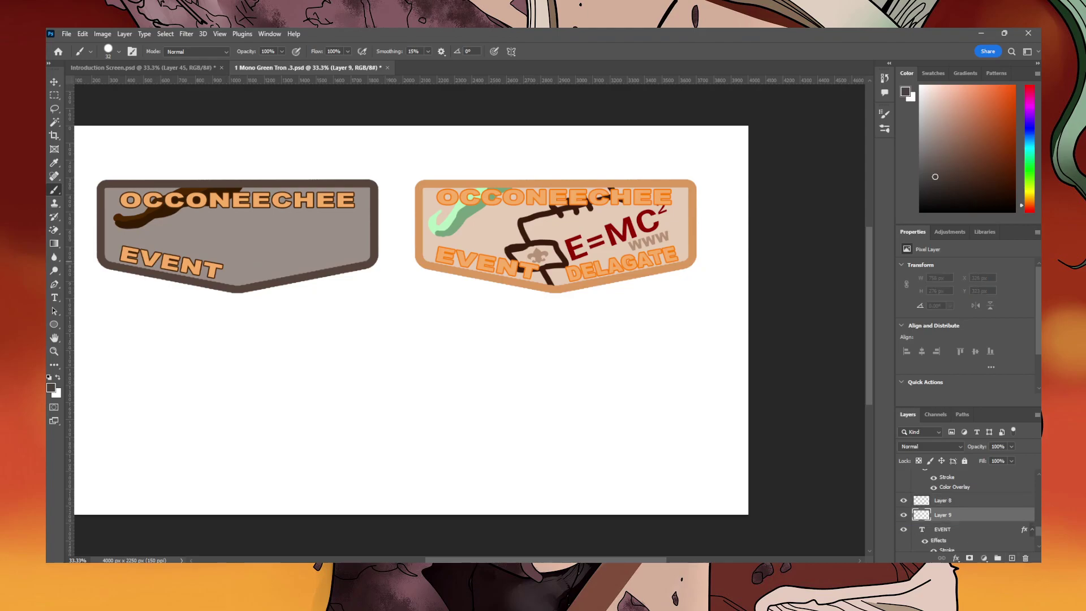
# Try dark gray-brown cracks from the left patch's upper-left and right edges on the new layer, undoing the right-hand ones.
pyautogui.moveTo(138, 189)
pyautogui.mouseDown()
pyautogui.moveTo(217, 252)
pyautogui.moveTo(174, 251)
pyautogui.moveTo(182, 229)
pyautogui.mouseUp()
pyautogui.moveTo(369, 259)
pyautogui.mouseDown()
pyautogui.moveTo(294, 241)
pyautogui.moveTo(247, 213)
pyautogui.mouseUp()
pyautogui.moveTo(294, 241); pyautogui.dragTo(230, 244)
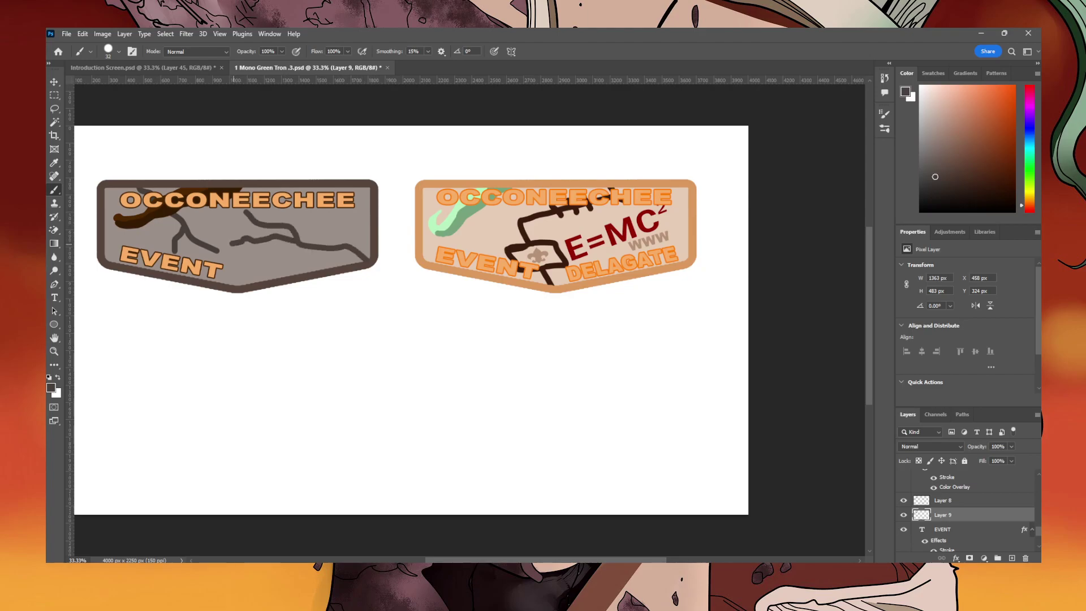
pyautogui.hotkey('ctrl', 'z')
pyautogui.hotkey('ctrl', 'z')
pyautogui.moveTo(368, 260)
pyautogui.mouseDown()
pyautogui.moveTo(318, 238)
pyautogui.moveTo(295, 208)
pyautogui.moveTo(309, 227)
pyautogui.moveTo(322, 217)
pyautogui.mouseUp()
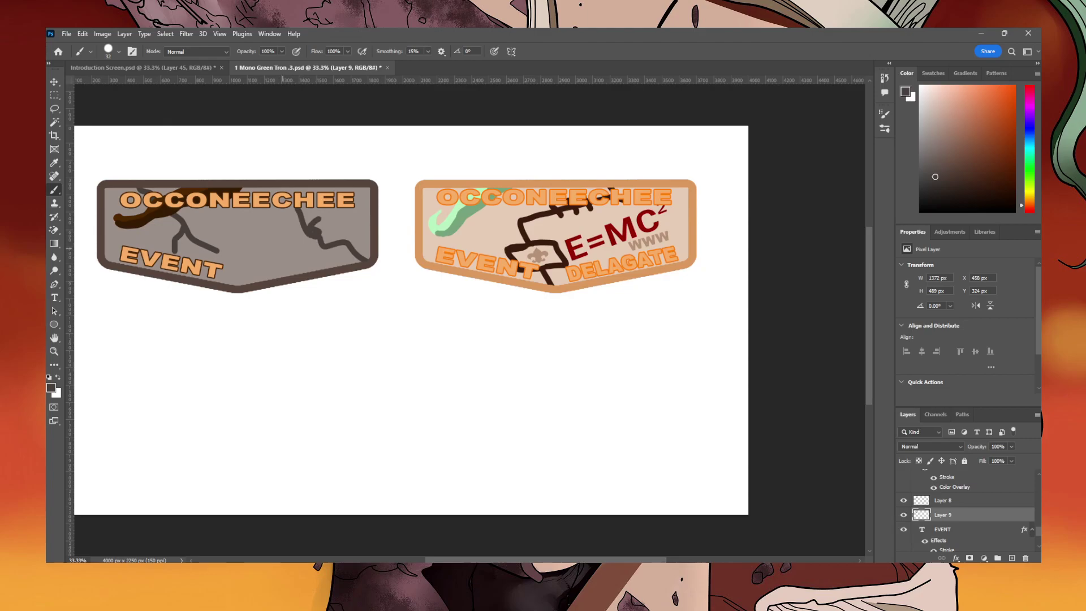
pyautogui.hotkey('ctrl', 'z')
pyautogui.hotkey('ctrl', 'z')
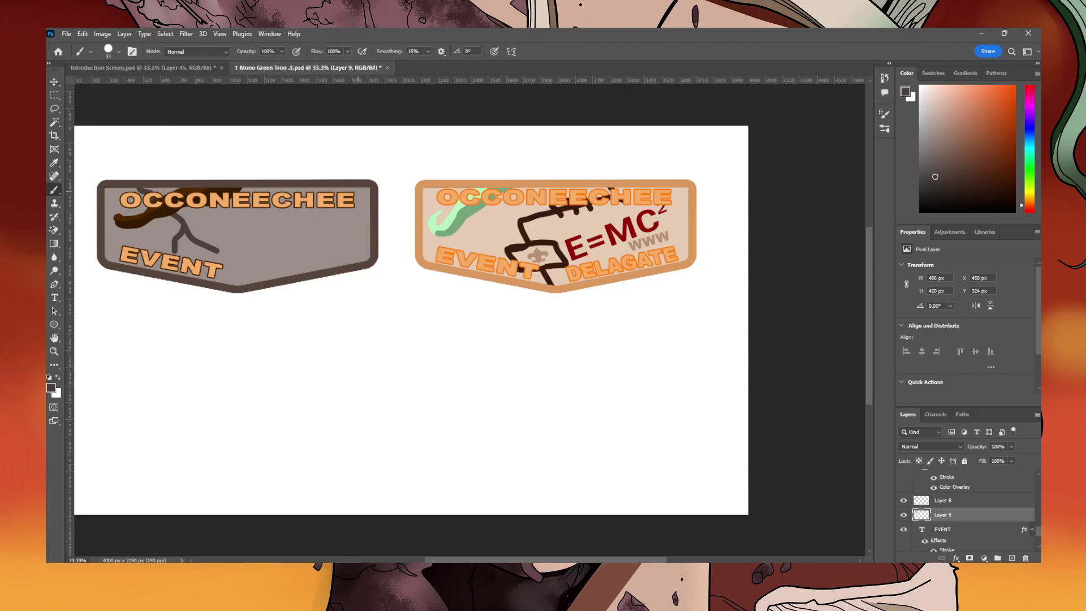
# Try painting a network of dark gray-brown cracks from the left patch's upper-right corner through its center and lower-left area.
pyautogui.moveTo(369, 187)
pyautogui.mouseDown()
pyautogui.moveTo(299, 240)
pyautogui.moveTo(341, 237)
pyautogui.moveTo(333, 249)
pyautogui.moveTo(270, 260)
pyautogui.moveTo(255, 233)
pyautogui.moveTo(243, 236)
pyautogui.moveTo(223, 212)
pyautogui.moveTo(261, 237)
pyautogui.moveTo(245, 216)
pyautogui.moveTo(203, 208)
pyautogui.mouseUp()
pyautogui.moveTo(260, 226)
pyautogui.mouseDown()
pyautogui.moveTo(301, 206)
pyautogui.moveTo(245, 232)
pyautogui.moveTo(277, 215)
pyautogui.moveTo(297, 223)
pyautogui.moveTo(239, 232)
pyautogui.moveTo(248, 249)
pyautogui.moveTo(233, 280)
pyautogui.moveTo(228, 257)
pyautogui.moveTo(203, 271)
pyautogui.mouseUp()
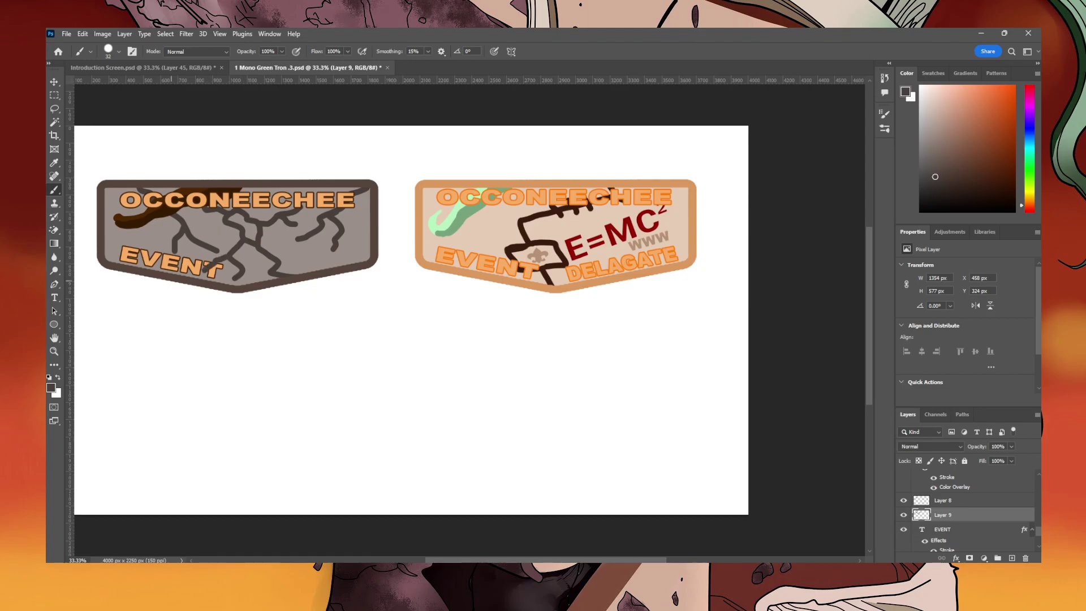
pyautogui.moveTo(111, 263)
pyautogui.mouseDown()
pyautogui.moveTo(145, 251)
pyautogui.moveTo(138, 240)
pyautogui.mouseUp()
pyautogui.moveTo(104, 195)
pyautogui.mouseDown()
pyautogui.moveTo(130, 213)
pyautogui.moveTo(118, 231)
pyautogui.moveTo(117, 220)
pyautogui.mouseUp()
# Undo all the crack strokes on Layer 9.
pyautogui.hotkey('ctrl', 'z')
pyautogui.hotkey('ctrl', 'z')
pyautogui.hotkey('ctrl', 'z')
pyautogui.hotkey('ctrl', 'z')
pyautogui.hotkey('ctrl', 'z')
pyautogui.hotkey('ctrl', 'z')
pyautogui.hotkey('ctrl', 'z')
pyautogui.hotkey('ctrl', 'z')
pyautogui.hotkey('ctrl', 'z')
pyautogui.hotkey('ctrl', 'z')
pyautogui.hotkey('ctrl', 'z')
pyautogui.hotkey('ctrl', 'z')
pyautogui.hotkey('ctrl', 'z')
pyautogui.hotkey('ctrl', 'z')
pyautogui.hotkey('ctrl', 'z')
pyautogui.hotkey('ctrl', 'z')
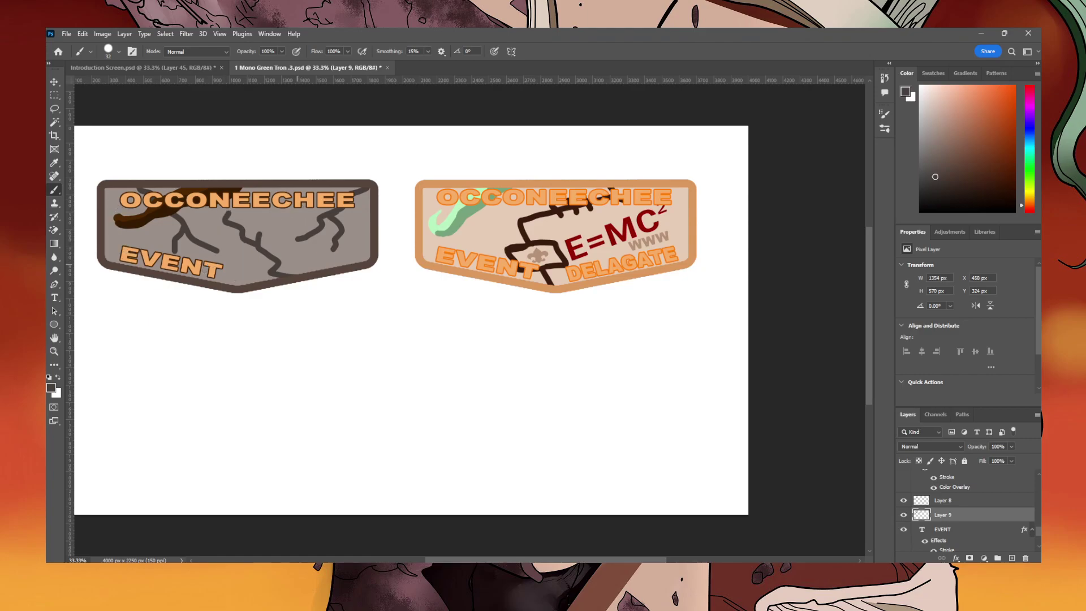
pyautogui.hotkey('ctrl', 'z')
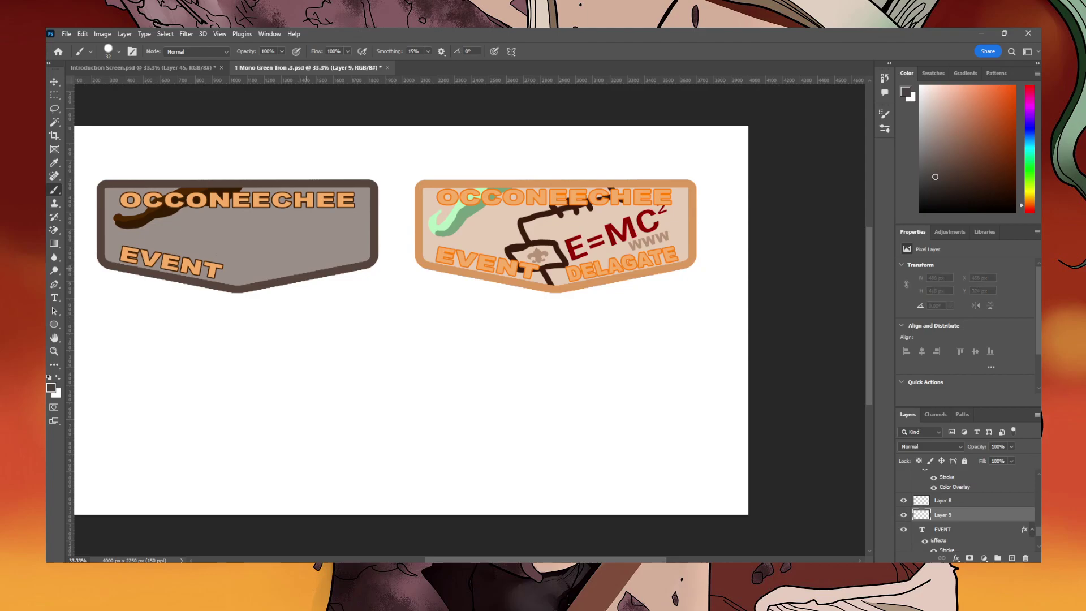
# Set the brush size to 20 px and draw an irregular closed outline about 612 by 344 px in the left patch's center.
pyautogui.click(119, 51)
pyautogui.write('20')
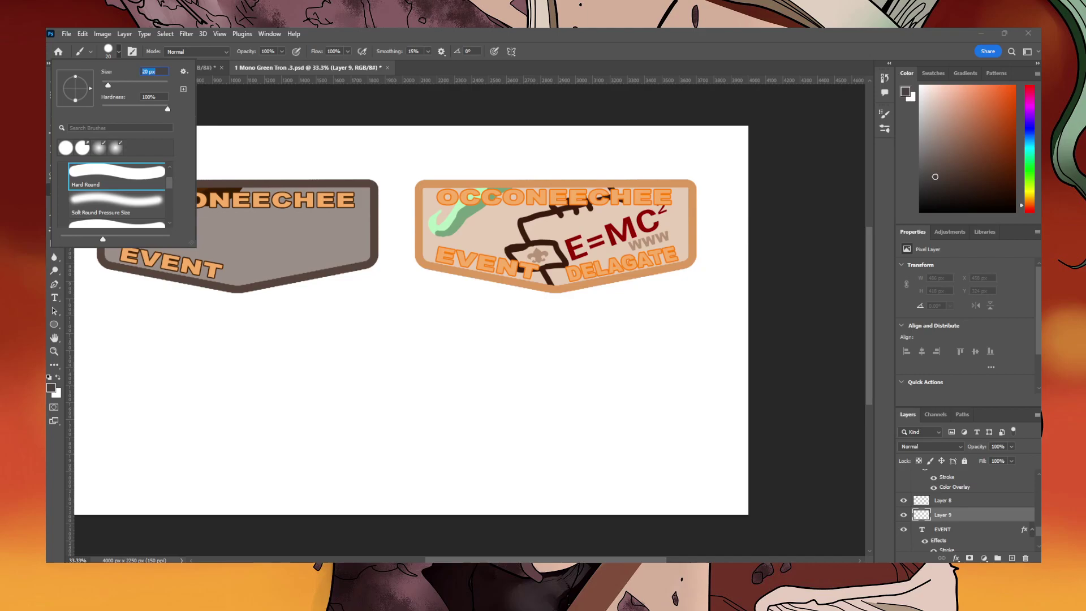
pyautogui.press('Return')
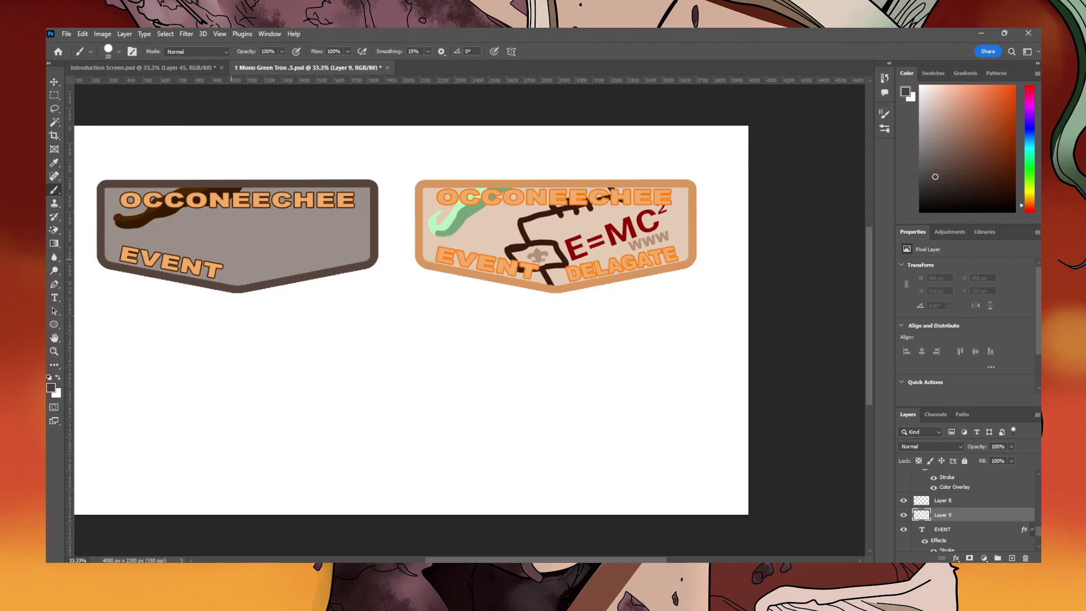
pyautogui.moveTo(236, 255)
pyautogui.mouseDown()
pyautogui.moveTo(282, 228)
pyautogui.moveTo(273, 217)
pyautogui.moveTo(191, 216)
pyautogui.moveTo(181, 251)
pyautogui.moveTo(236, 255)
pyautogui.mouseUp()
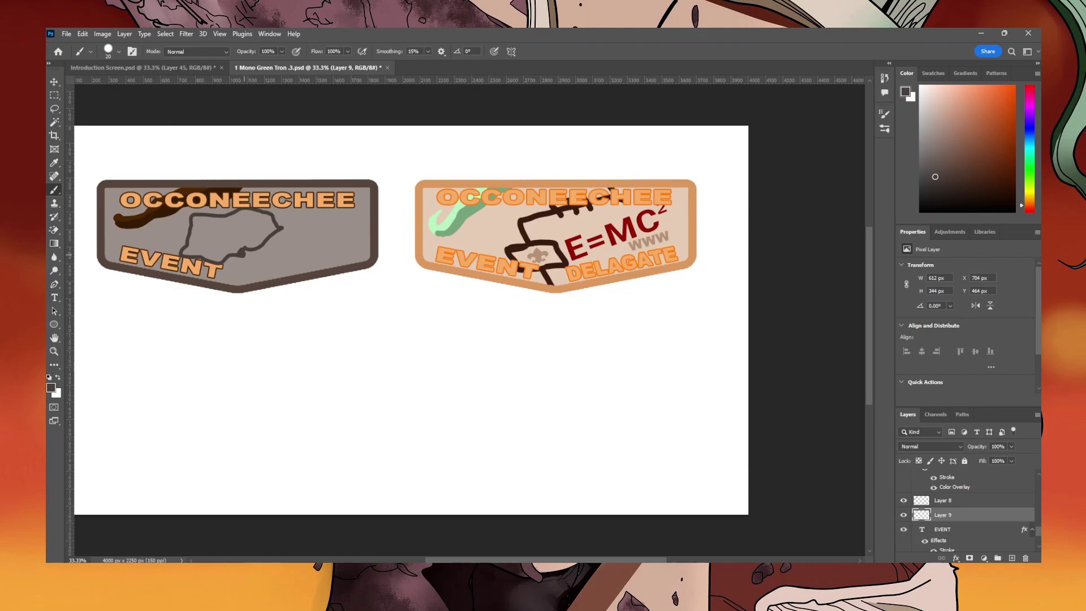
# Try dark gray-brown cracks running from the irregular outline's lower edge and right tip, and undo them.
pyautogui.moveTo(245, 253)
pyautogui.mouseDown()
pyautogui.moveTo(257, 276)
pyautogui.moveTo(241, 278)
pyautogui.mouseUp()
pyautogui.moveTo(282, 228)
pyautogui.mouseDown()
pyautogui.moveTo(334, 223)
pyautogui.moveTo(305, 245)
pyautogui.mouseUp()
pyautogui.hotkey('ctrl', 'z')
pyautogui.hotkey('ctrl', 'z')
pyautogui.hotkey('ctrl', 'z')
pyautogui.hotkey('ctrl', 'z')
# Paint branching dark gray-brown cracks from the irregular outline to the left patch's bottom point and across its right side on Layer 9.
pyautogui.moveTo(237, 253); pyautogui.dragTo(240, 283)
pyautogui.moveTo(282, 229)
pyautogui.mouseDown()
pyautogui.moveTo(329, 238)
pyautogui.moveTo(298, 237)
pyautogui.moveTo(303, 261)
pyautogui.moveTo(272, 262)
pyautogui.mouseUp()
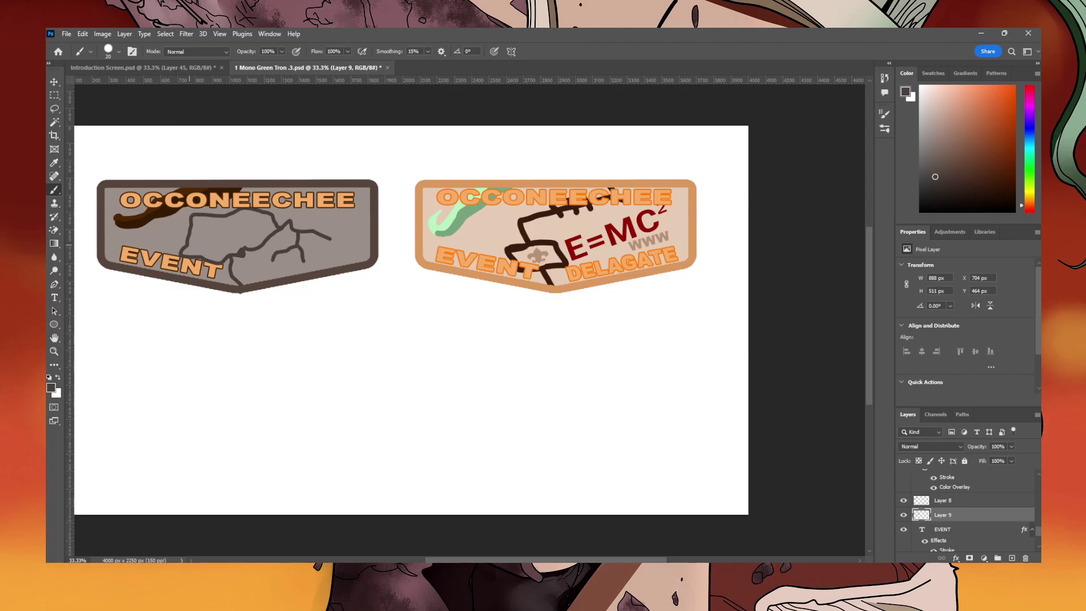
pyautogui.moveTo(290, 220)
pyautogui.mouseDown()
pyautogui.moveTo(294, 211)
pyautogui.moveTo(335, 221)
pyautogui.moveTo(353, 207)
pyautogui.moveTo(361, 217)
pyautogui.mouseUp()
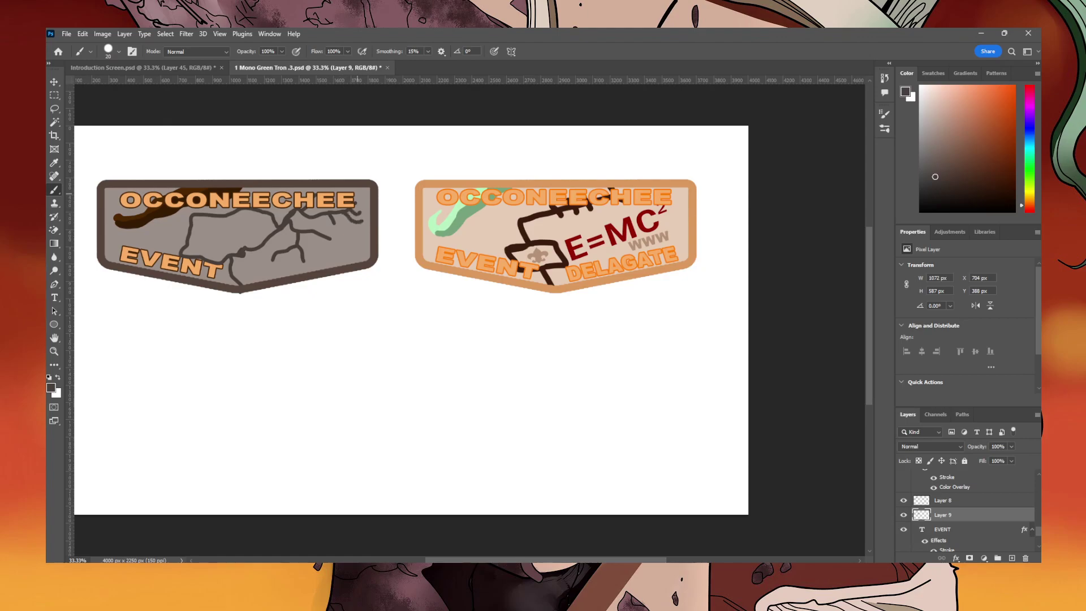
pyautogui.moveTo(323, 239)
pyautogui.mouseDown()
pyautogui.moveTo(335, 258)
pyautogui.moveTo(353, 239)
pyautogui.moveTo(323, 224)
pyautogui.mouseUp()
pyautogui.moveTo(256, 251); pyautogui.dragTo(265, 278)
pyautogui.hotkey('ctrl', 'z')
pyautogui.moveTo(250, 252)
pyautogui.mouseDown()
pyautogui.moveTo(267, 271)
pyautogui.moveTo(257, 274)
pyautogui.mouseUp()
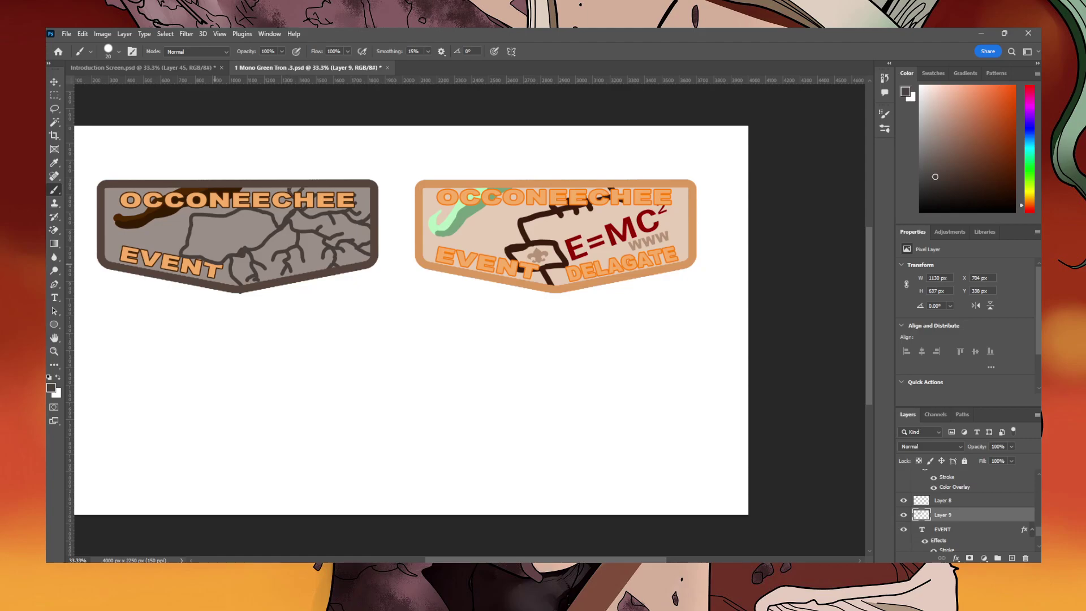
# Extend the branching cracks across the left patch's left side and around its lettering, adding short branches to fill gaps.
pyautogui.moveTo(206, 267)
pyautogui.mouseDown()
pyautogui.moveTo(200, 283)
pyautogui.moveTo(218, 283)
pyautogui.mouseUp()
pyautogui.moveTo(176, 250); pyautogui.dragTo(140, 262)
pyautogui.moveTo(146, 251); pyautogui.dragTo(105, 250)
pyautogui.moveTo(187, 239); pyautogui.dragTo(104, 230)
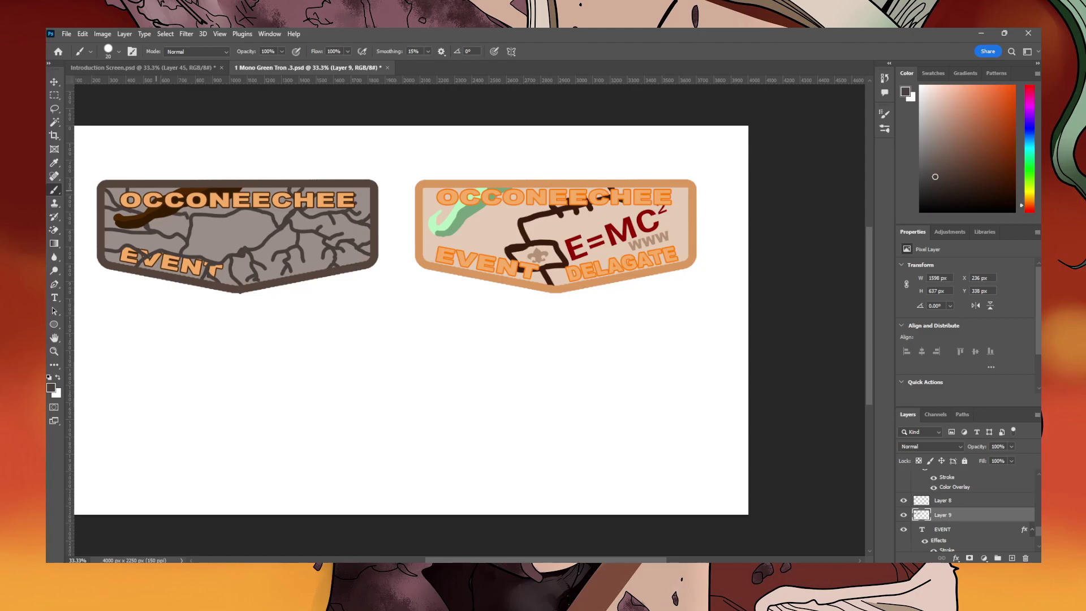
pyautogui.moveTo(144, 195); pyautogui.dragTo(134, 188)
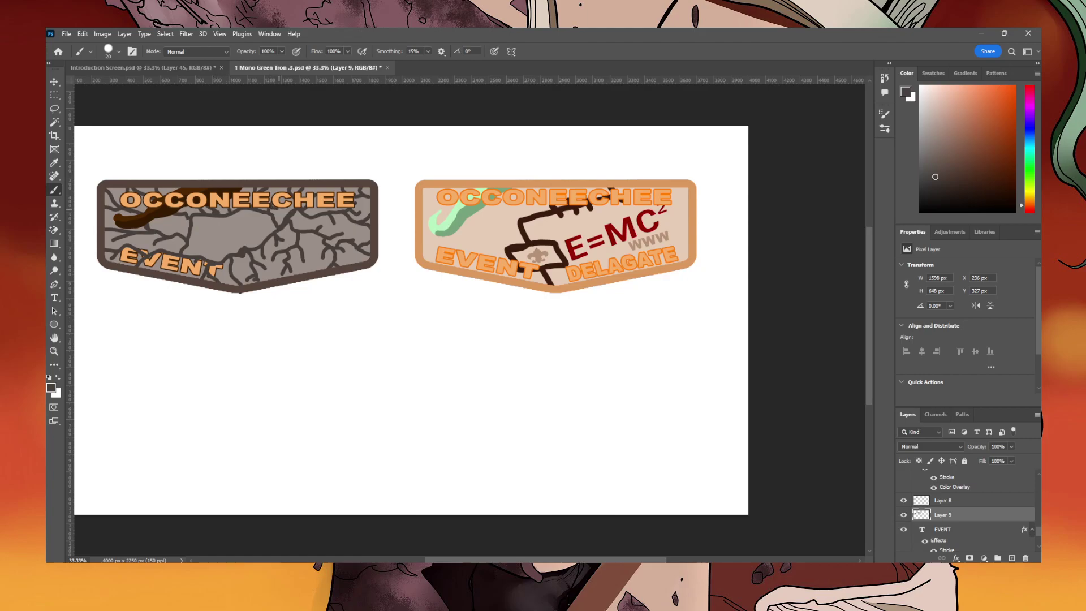
pyautogui.moveTo(312, 242); pyautogui.dragTo(311, 249)
pyautogui.moveTo(249, 259); pyautogui.dragTo(247, 268)
pyautogui.hotkey('ctrl', 'z')
# Fill the irregular outline's interior on a new layer above Layer 1 with beige sampled from the right patch, using a 66 px brush.
pyautogui.press('i')
pyautogui.click(478, 227)
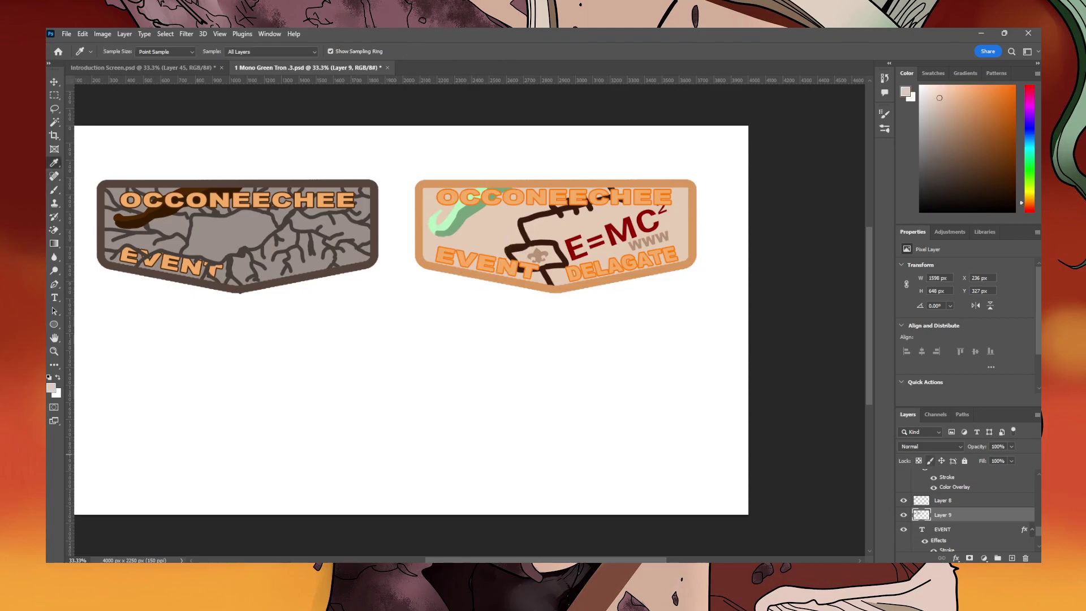
pyautogui.scroll(-5, 968, 509)
pyautogui.click(1012, 558)
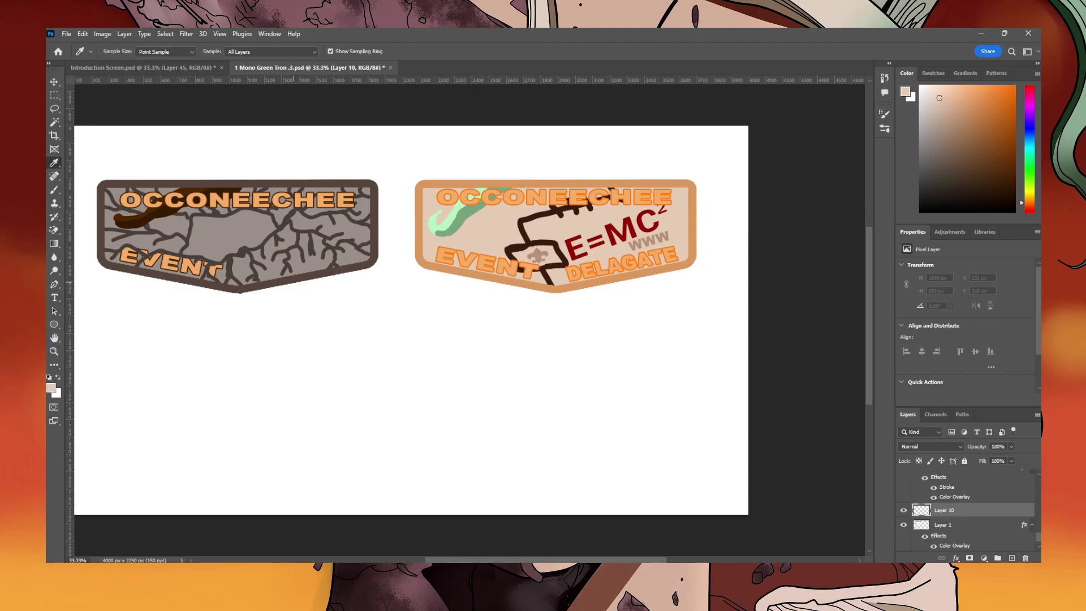
pyautogui.press('b')
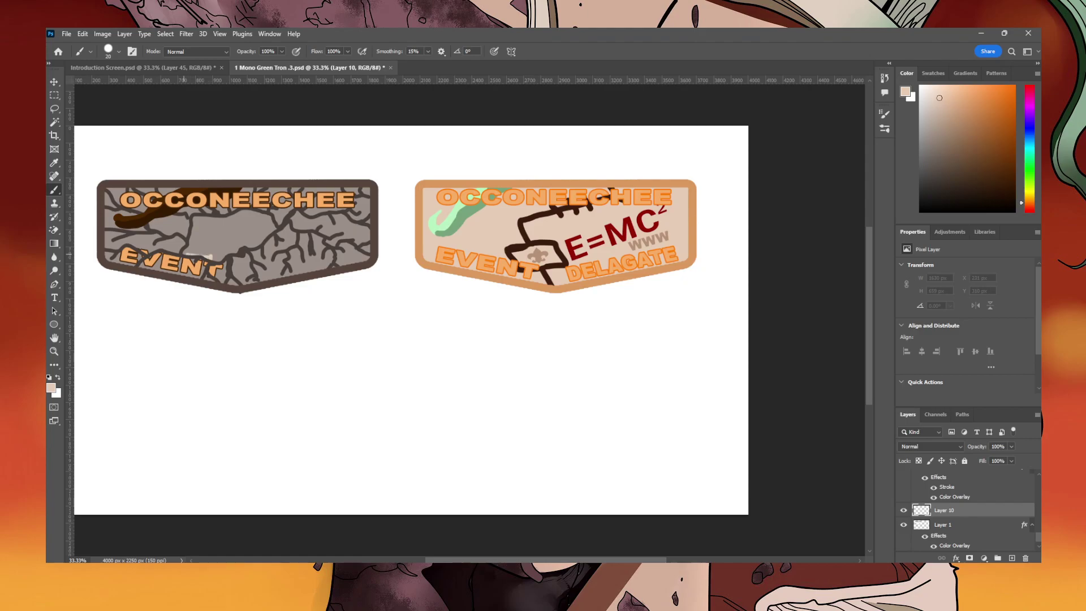
pyautogui.moveTo(190, 238); pyautogui.dragTo(192, 232)
pyautogui.click(119, 52)
pyautogui.moveTo(108, 85); pyautogui.dragTo(111, 85)
pyautogui.press('Return')
pyautogui.moveTo(235, 226)
pyautogui.mouseDown()
pyautogui.moveTo(215, 256)
pyautogui.moveTo(250, 252)
pyautogui.moveTo(249, 235)
pyautogui.moveTo(272, 224)
pyautogui.moveTo(254, 218)
pyautogui.moveTo(266, 224)
pyautogui.moveTo(242, 241)
pyautogui.moveTo(216, 224)
pyautogui.moveTo(198, 235)
pyautogui.moveTo(198, 222)
pyautogui.moveTo(270, 225)
pyautogui.moveTo(192, 250)
pyautogui.moveTo(196, 226)
pyautogui.moveTo(204, 243)
pyautogui.moveTo(261, 227)
pyautogui.moveTo(212, 246)
pyautogui.moveTo(207, 238)
pyautogui.mouseUp()
pyautogui.hotkey('ctrl', 'z')
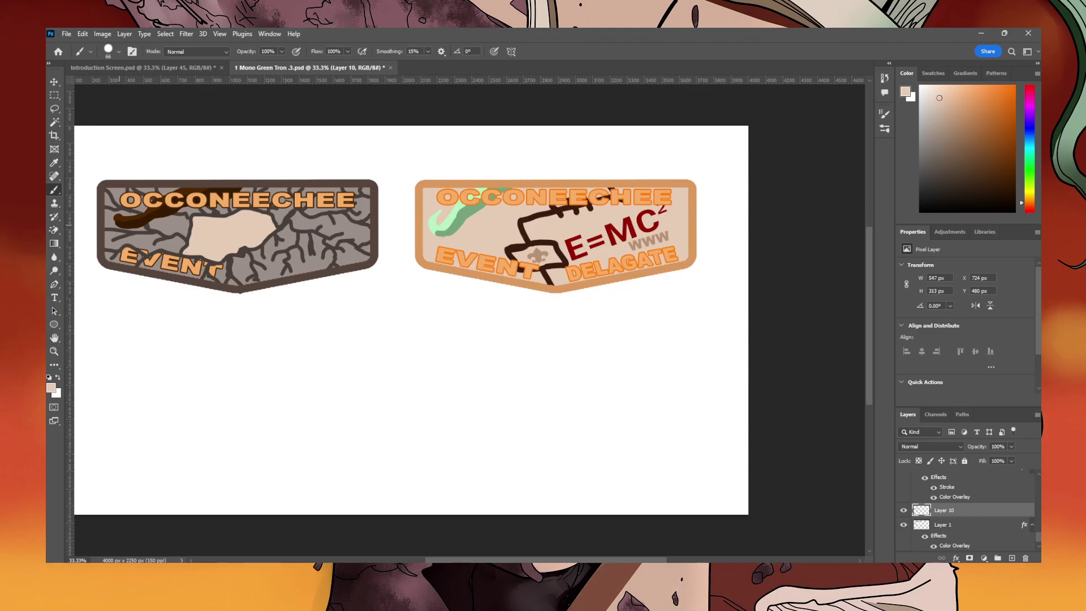
# Add a layer above the beige fill and paint a dark brown dot about 94 by 93 px near the shape's center.
pyautogui.click(1012, 557)
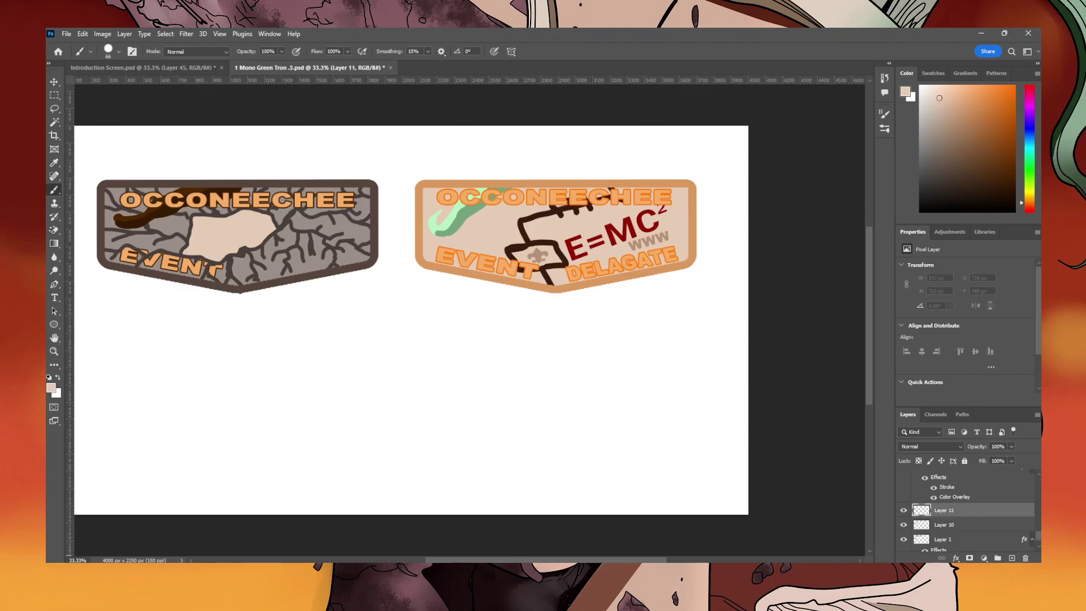
pyautogui.click(1030, 131)
pyautogui.moveTo(1029, 131); pyautogui.dragTo(1029, 204)
pyautogui.click(1011, 167)
pyautogui.moveTo(1012, 166); pyautogui.dragTo(1013, 171)
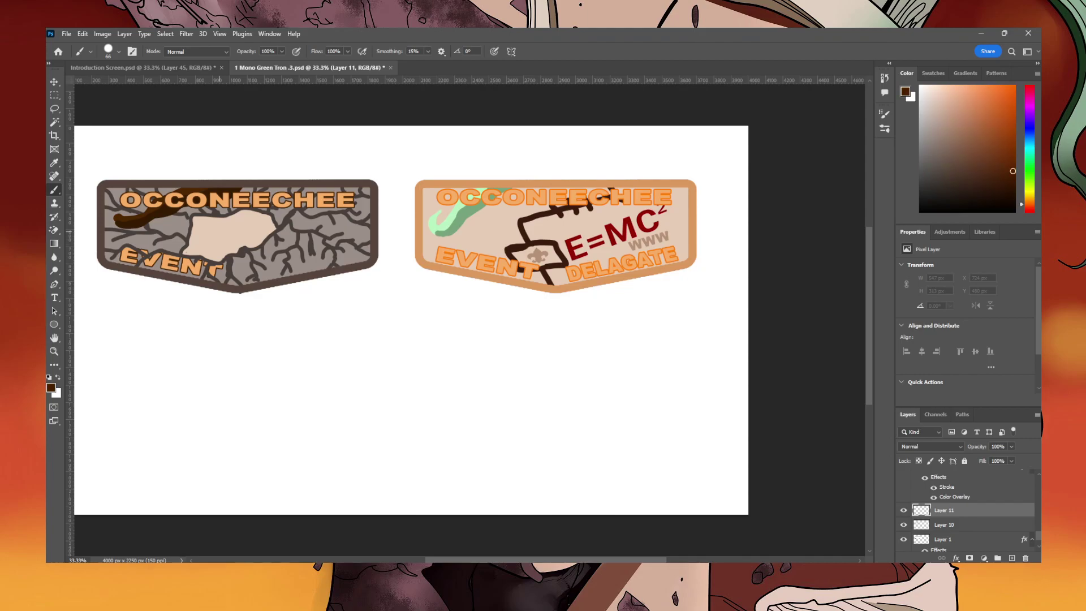
pyautogui.click(230, 231)
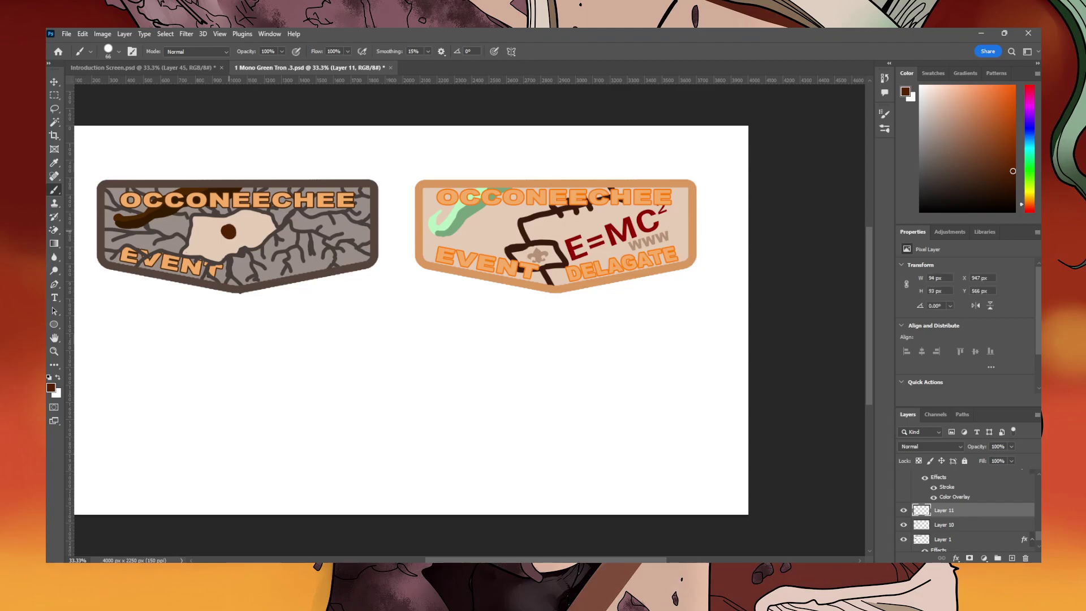
# Add a layer between the beige fill and brown dot and paint a slanted white eye shape about 257 by 159 px behind the dot.
pyautogui.click(961, 524)
pyautogui.click(1011, 559)
pyautogui.click(920, 89)
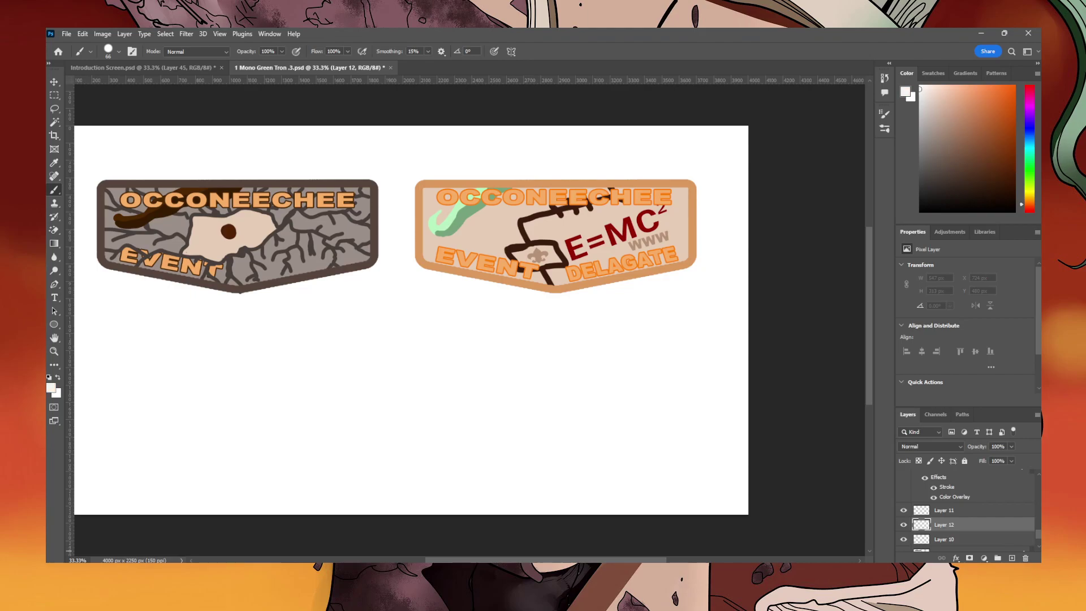
pyautogui.moveTo(920, 89); pyautogui.dragTo(920, 85)
pyautogui.moveTo(217, 235)
pyautogui.mouseDown()
pyautogui.moveTo(229, 222)
pyautogui.moveTo(239, 228)
pyautogui.moveTo(219, 238)
pyautogui.moveTo(247, 225)
pyautogui.mouseUp()
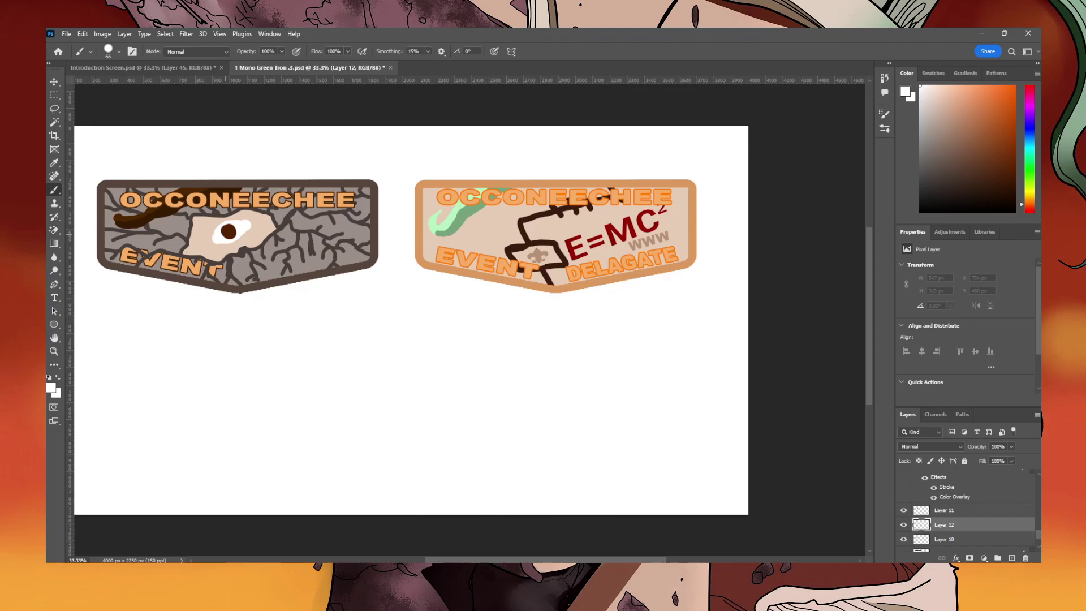
pyautogui.moveTo(214, 240); pyautogui.dragTo(217, 232)
# Try extending the brown iris toward the upper left on Layer 11 with its own sampled color.
pyautogui.click(951, 510)
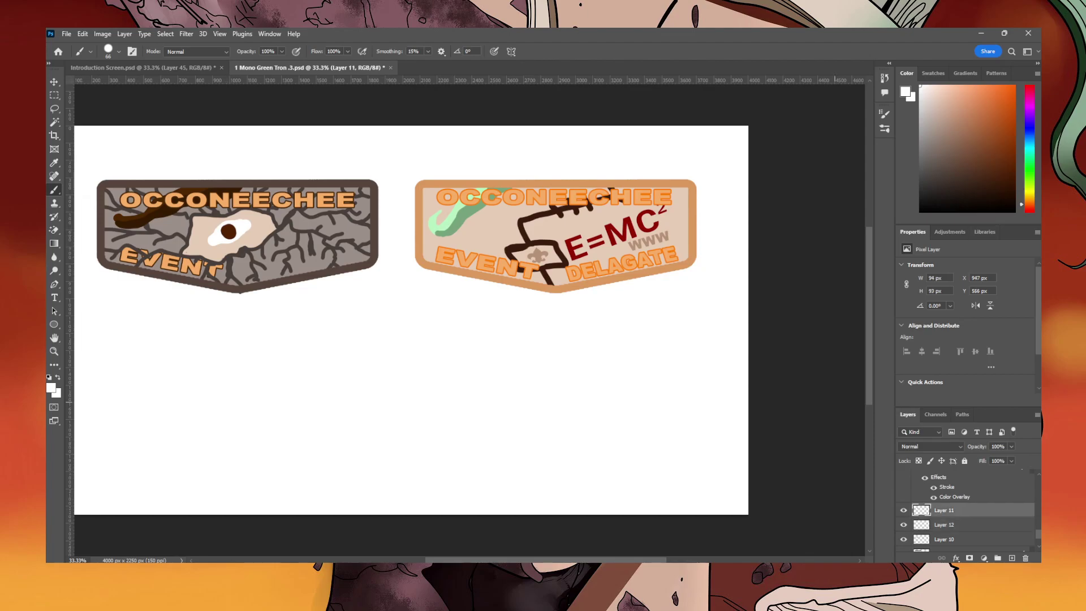
pyautogui.press('i')
pyautogui.click(229, 233)
pyautogui.click(54, 190)
pyautogui.moveTo(230, 234)
pyautogui.mouseDown()
pyautogui.moveTo(225, 222)
pyautogui.moveTo(219, 229)
pyautogui.mouseUp()
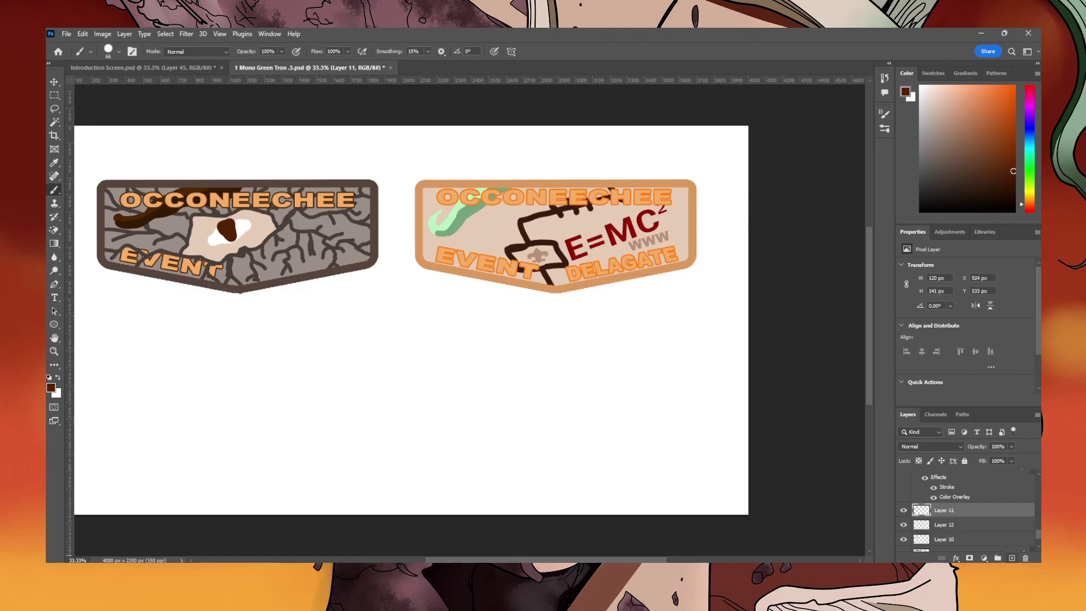
# Try a darker brown outline along the top of the eye on a new layer above Layer 10, and undo the stroke.
pyautogui.click(961, 540)
pyautogui.scroll(-2, 961, 541)
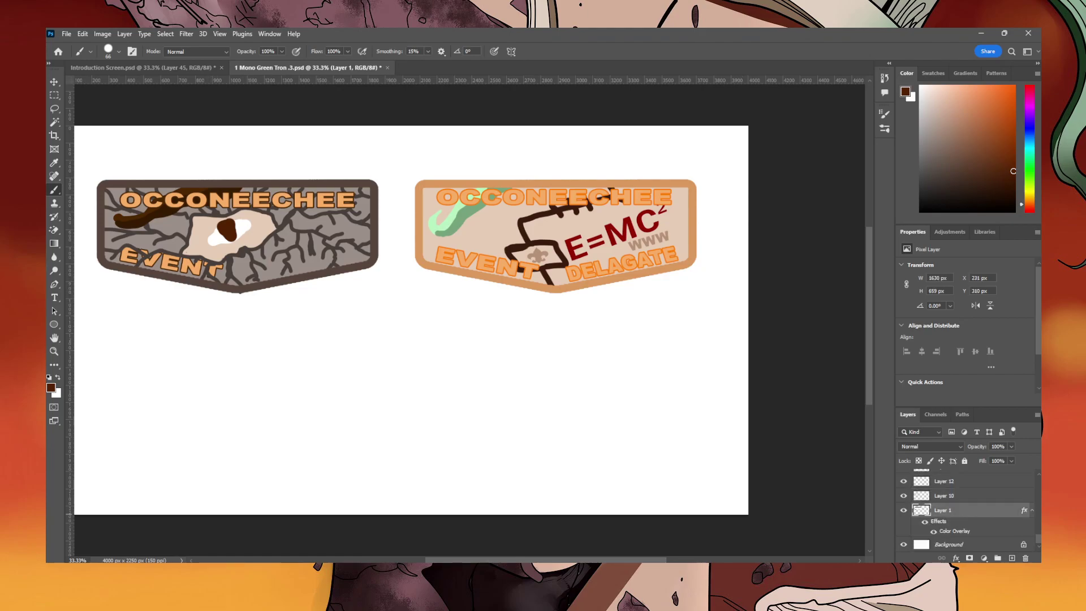
pyautogui.keyDown('ctrl'); pyautogui.click(1011, 558); pyautogui.keyUp('ctrl')
pyautogui.click(1007, 188)
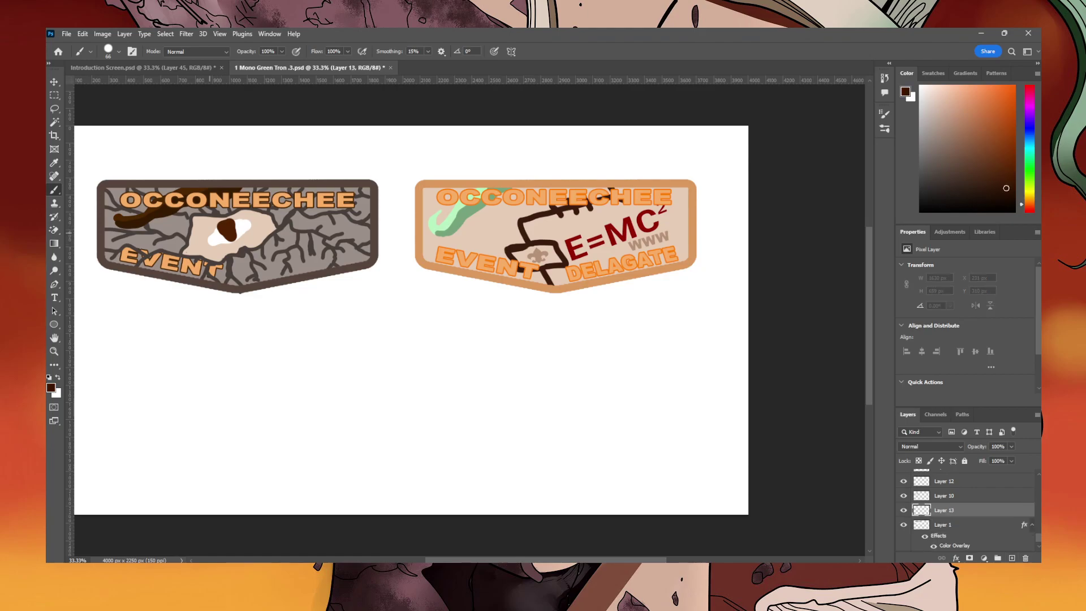
pyautogui.click(956, 498)
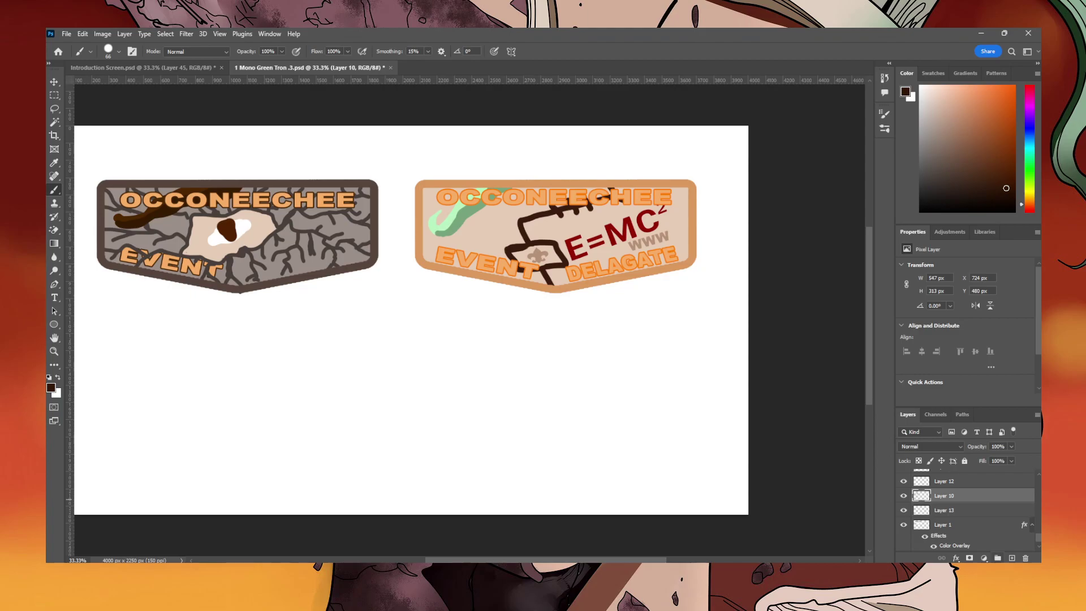
pyautogui.click(1012, 557)
pyautogui.moveTo(217, 227)
pyautogui.mouseDown()
pyautogui.moveTo(206, 238)
pyautogui.moveTo(248, 215)
pyautogui.mouseUp()
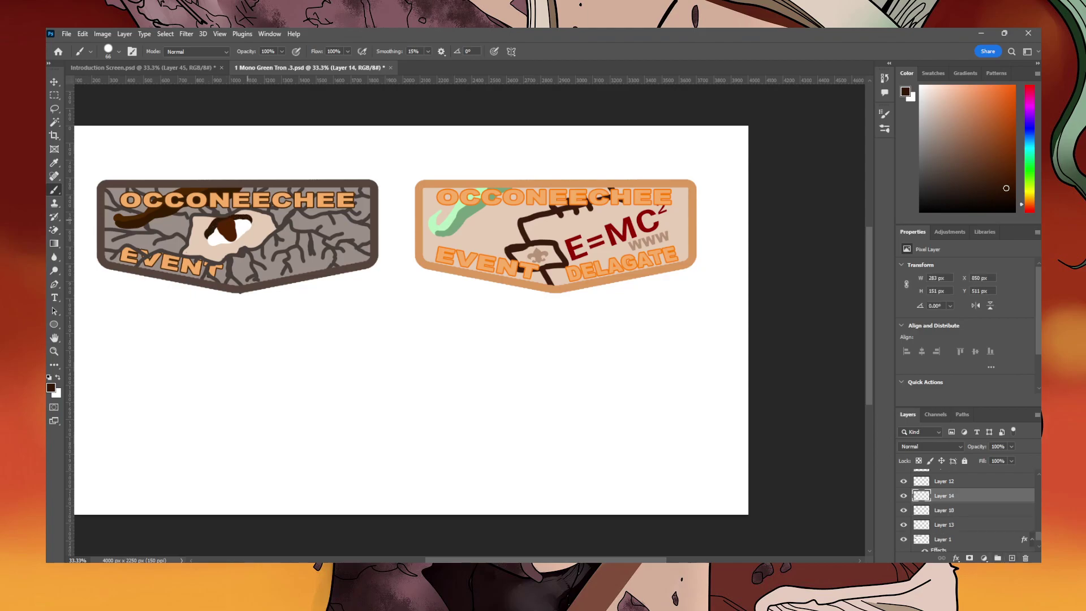
pyautogui.hotkey('ctrl', 'z')
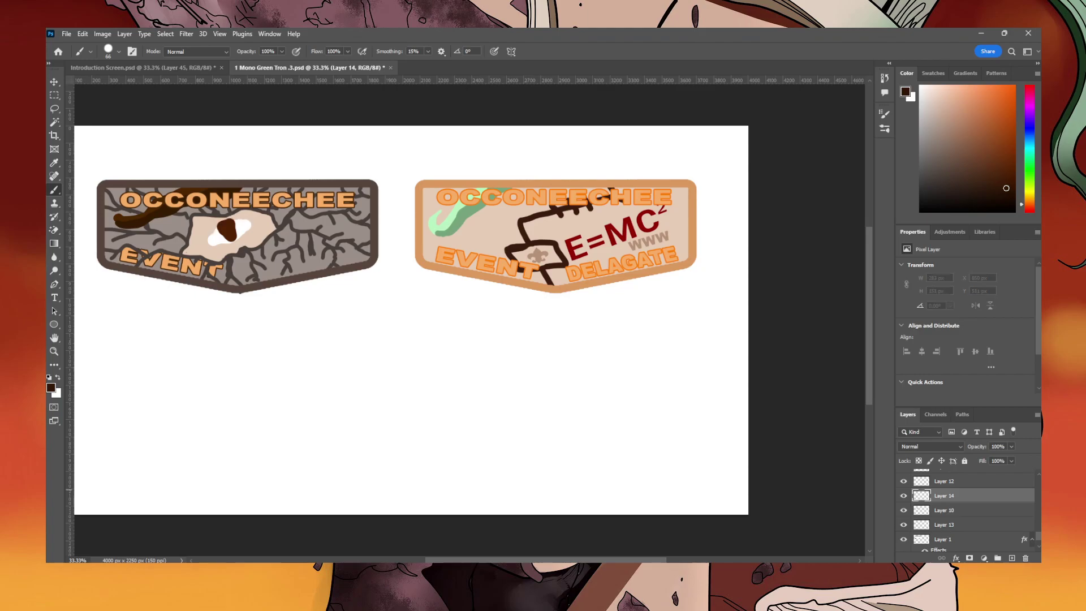
# Try erasing the eye white around the iris's left and lower edges on Layer 12, and undo it.
pyautogui.click(945, 481)
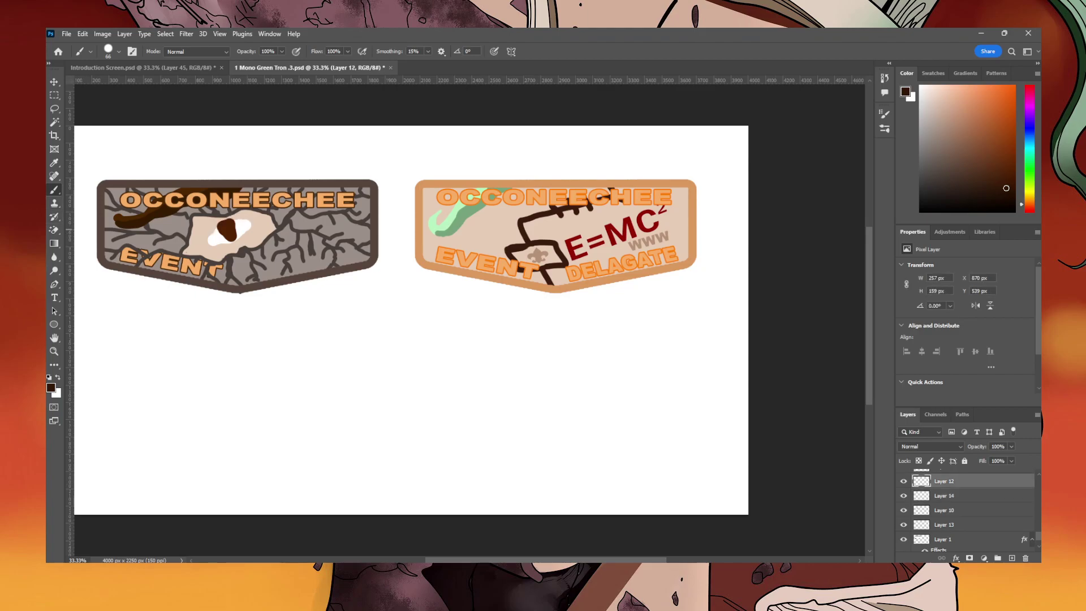
pyautogui.press('e')
pyautogui.hotkey('shift', 'e')
pyautogui.moveTo(214, 229); pyautogui.dragTo(229, 242)
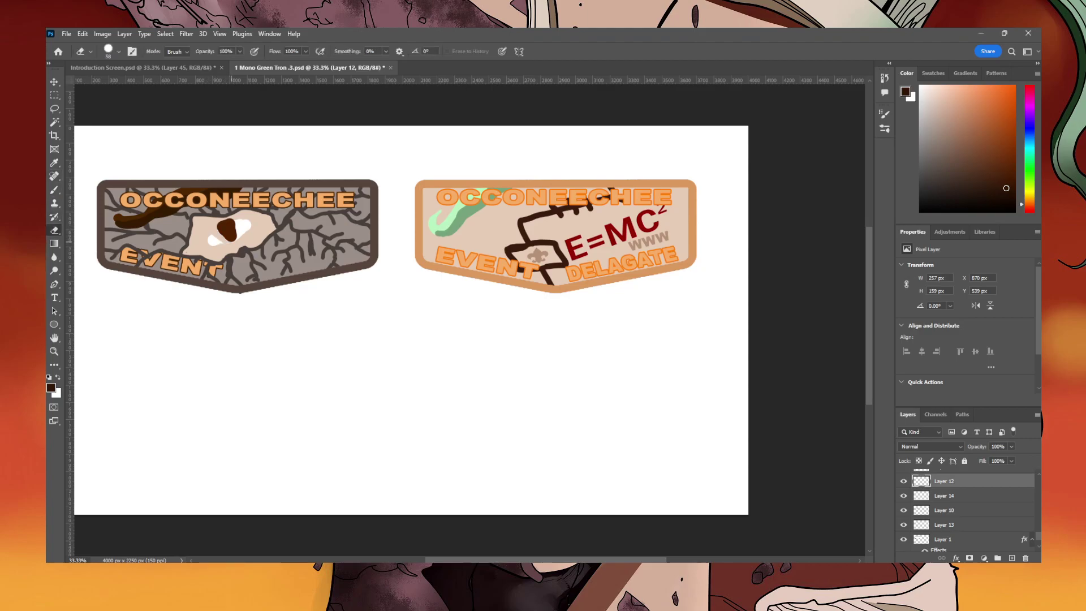
pyautogui.hotkey('ctrl', 'z')
# Try erasing around the iris's upper-left edge on Layer 11, and undo the edits back to the original round iris.
pyautogui.scroll(3, 972, 510)
pyautogui.click(961, 511)
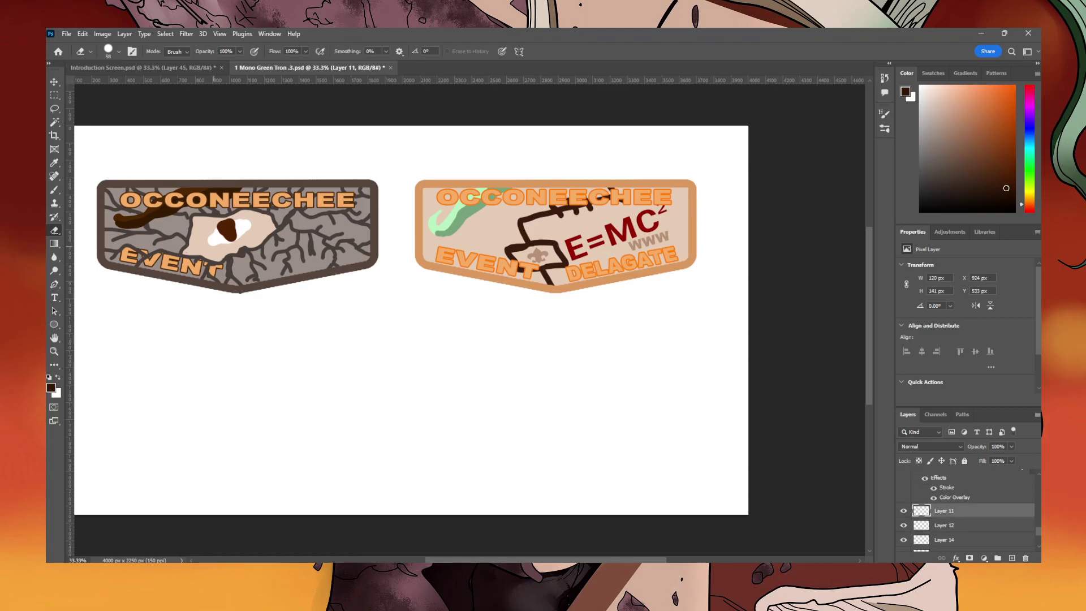
pyautogui.moveTo(212, 227)
pyautogui.mouseDown()
pyautogui.moveTo(222, 239)
pyautogui.moveTo(233, 220)
pyautogui.moveTo(240, 229)
pyautogui.moveTo(235, 218)
pyautogui.mouseUp()
pyautogui.hotkey('ctrl', 'z')
pyautogui.hotkey('ctrl', 'z')
pyautogui.hotkey('ctrl', 'z')
pyautogui.hotkey('ctrl', 'z')
pyautogui.hotkey('ctrl', 'z')
pyautogui.hotkey('ctrl', 'z')
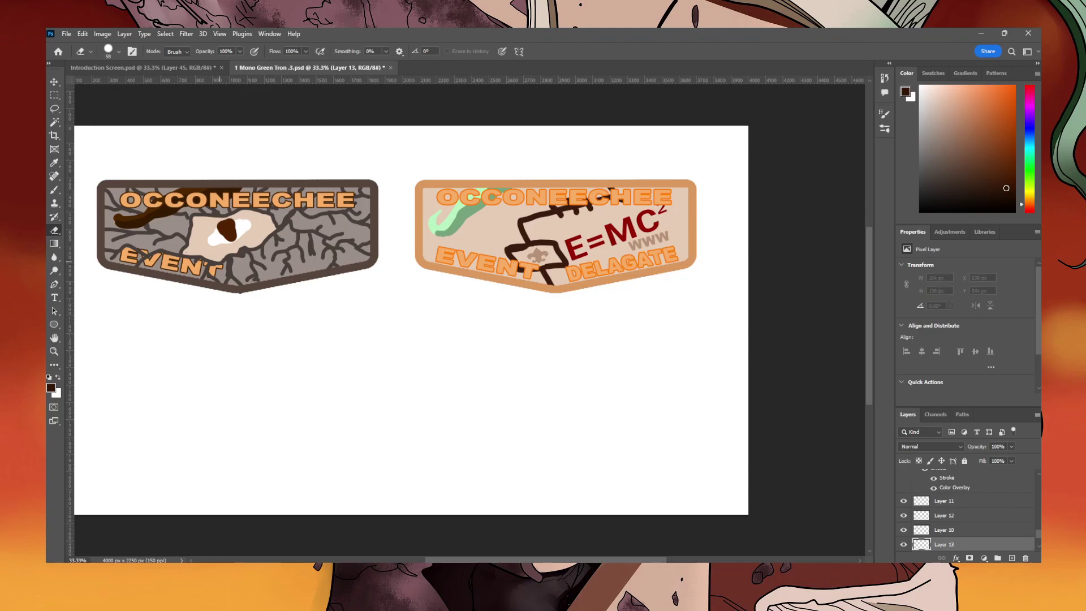
pyautogui.hotkey('ctrl', 'z')
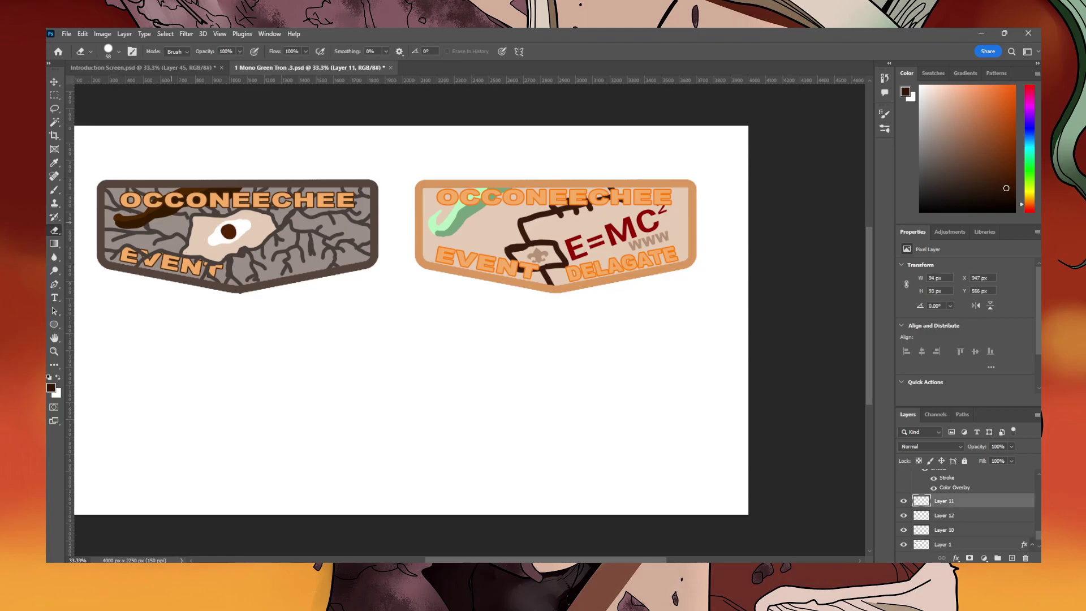
# Sample the iris's brown and enlarge the iris on Layer 11 to about 128 by 125 px.
pyautogui.press('b')
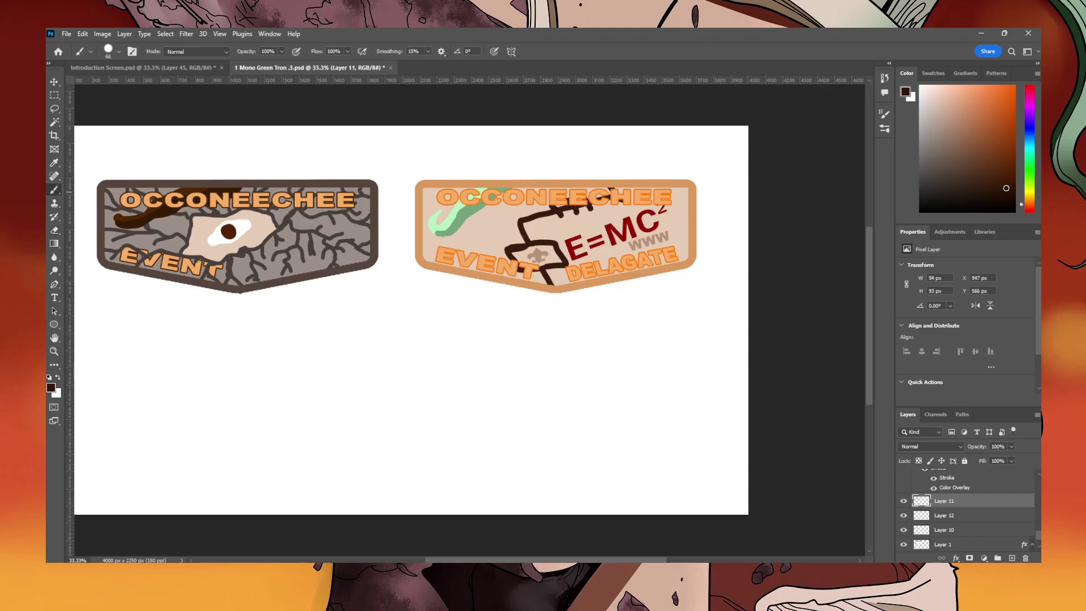
pyautogui.press('i')
pyautogui.click(230, 232)
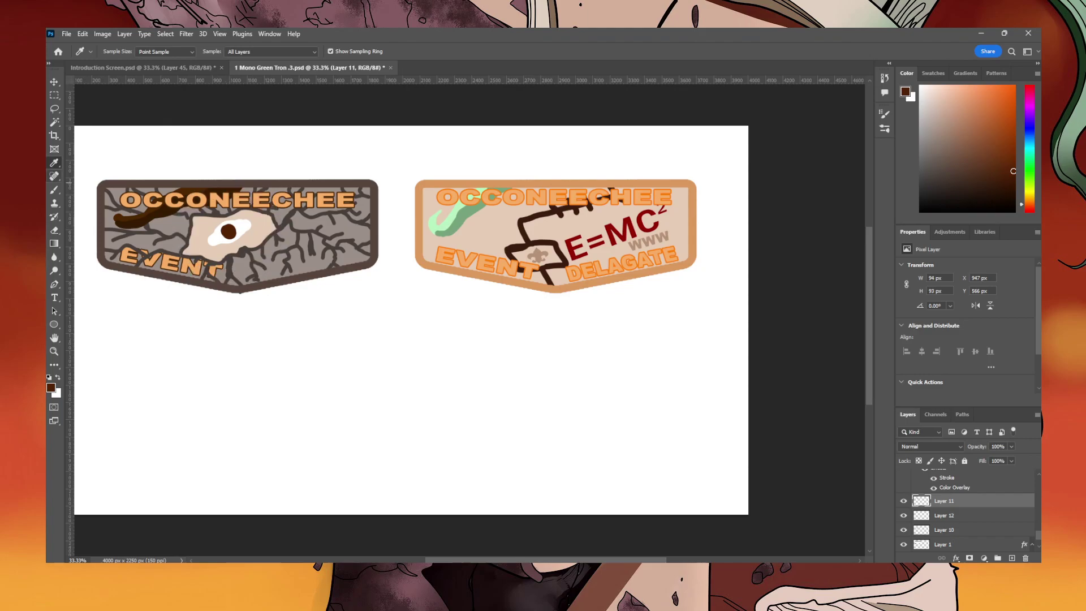
pyautogui.press('b')
pyautogui.moveTo(228, 226); pyautogui.dragTo(230, 226)
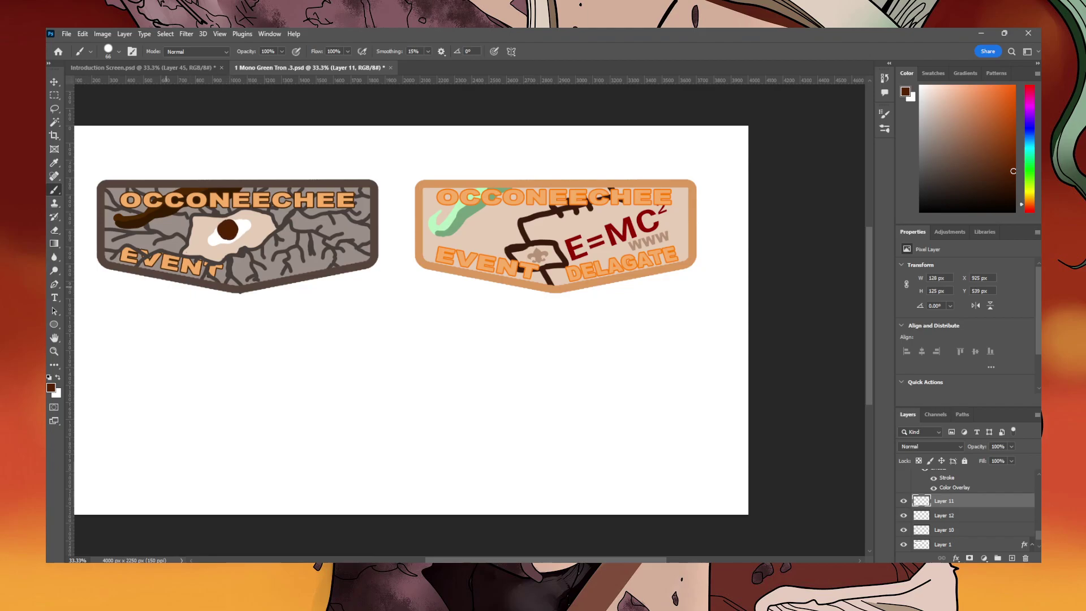
# Paint a very dark brown outline around the eye white on Layer 10.
pyautogui.click(961, 515)
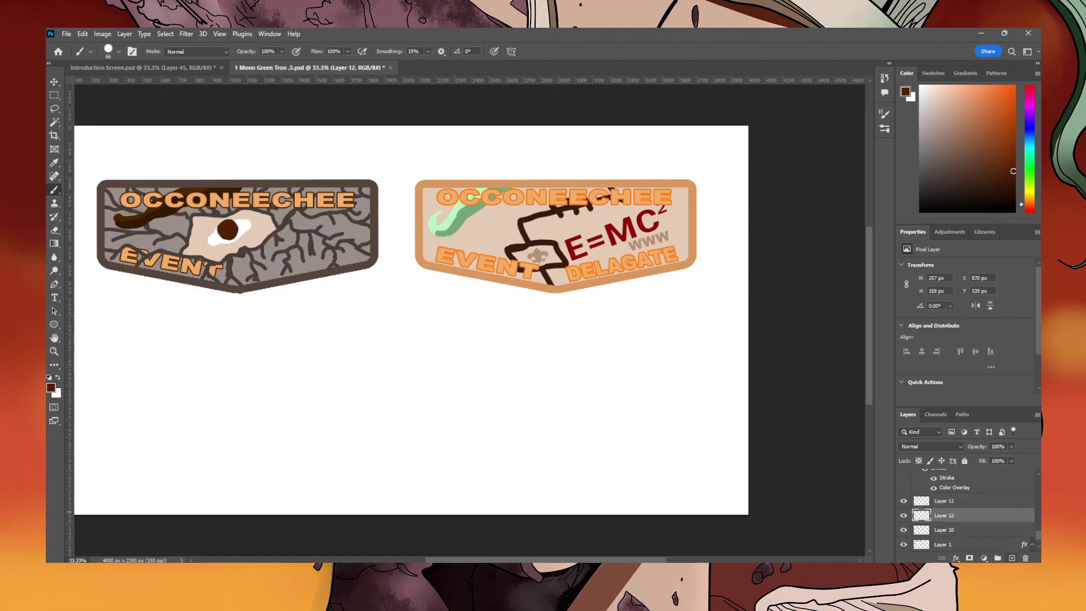
pyautogui.click(1010, 192)
pyautogui.click(962, 530)
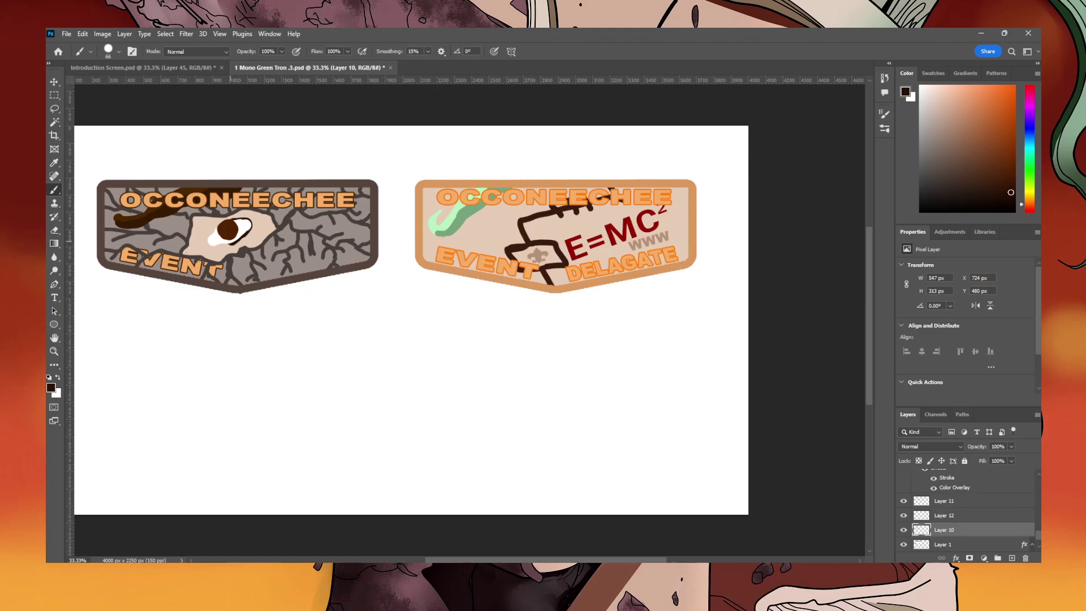
pyautogui.moveTo(217, 244)
pyautogui.mouseDown()
pyautogui.moveTo(204, 241)
pyautogui.moveTo(213, 233)
pyautogui.mouseUp()
# Add a layer above Layer 11 and paint a white highlight about 37 by 29 px on the iris with a 23 px brush.
pyautogui.moveTo(945, 108); pyautogui.dragTo(939, 85)
pyautogui.click(962, 501)
pyautogui.click(1012, 558)
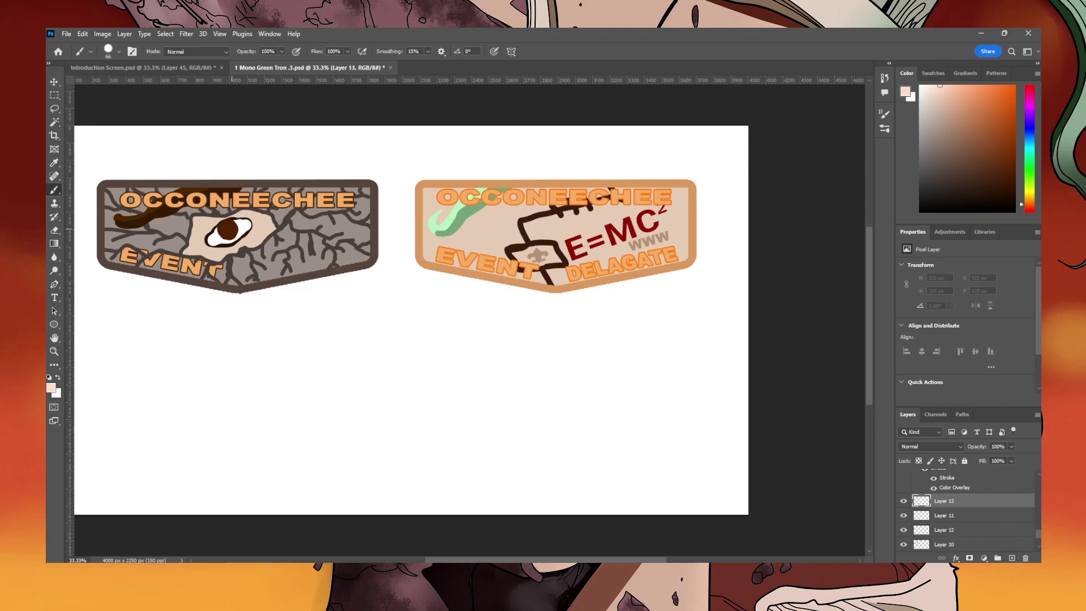
pyautogui.click(119, 52)
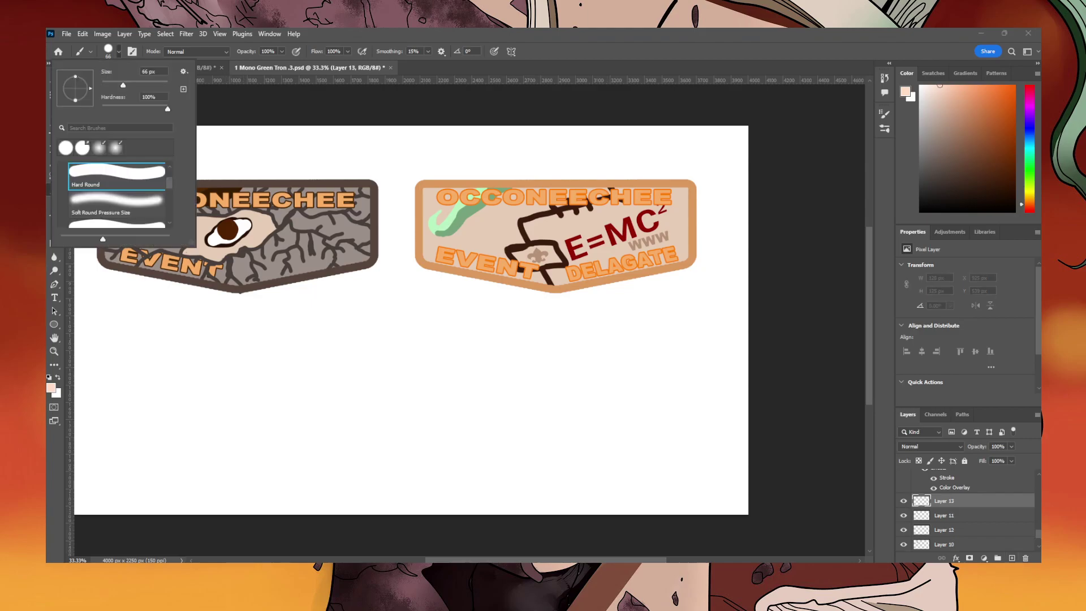
pyautogui.click(152, 71)
pyautogui.press('Return')
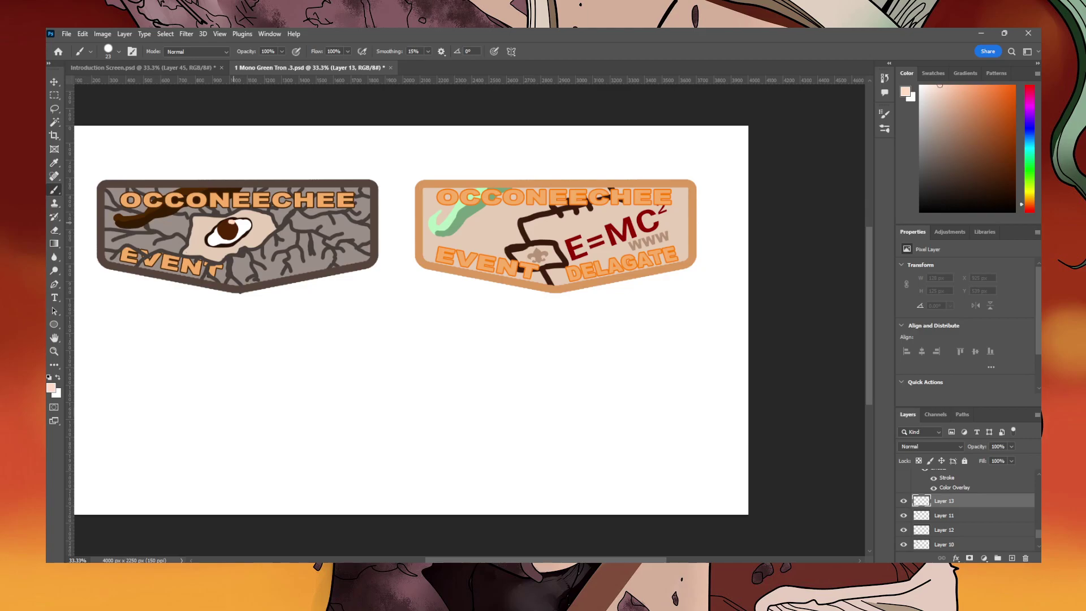
pyautogui.click(920, 86)
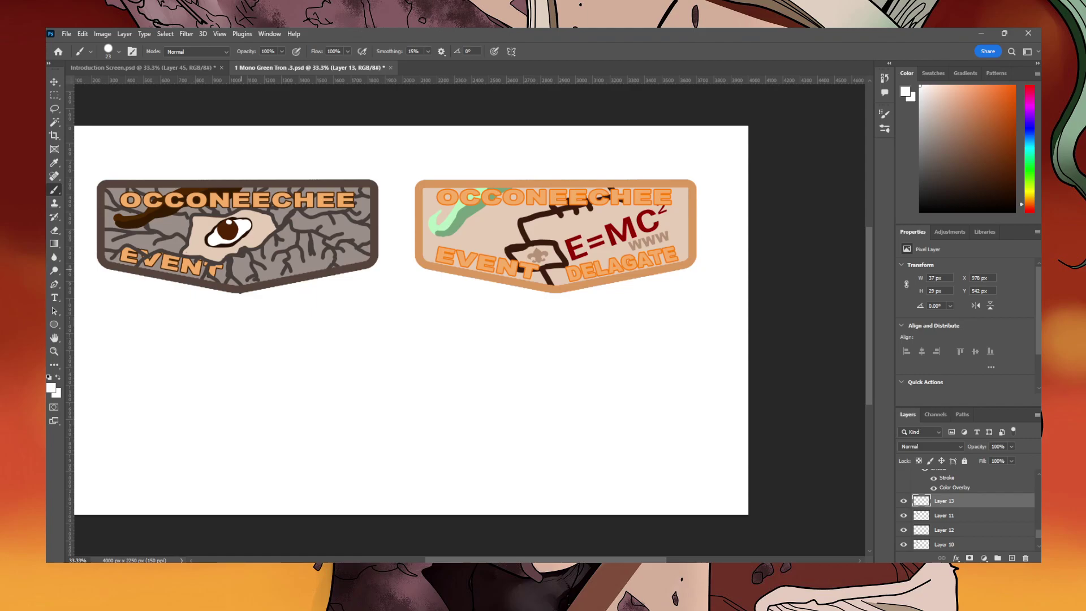
# Try painting muted brown strokes around the beige opening's lower-left corner on Layer 13, and undo the strokes.
pyautogui.click(968, 157)
pyautogui.moveTo(967, 157); pyautogui.dragTo(972, 159)
pyautogui.click(190, 251)
pyautogui.moveTo(193, 252); pyautogui.dragTo(197, 243)
pyautogui.hotkey('ctrl', 'z')
pyautogui.hotkey('ctrl', 'z')
# Reset to the default colours and paint a short vertical black stroke beside the eye's right corner on Layer 13.
pyautogui.press('d')
pyautogui.moveTo(258, 213); pyautogui.dragTo(258, 232)
pyautogui.press('v')
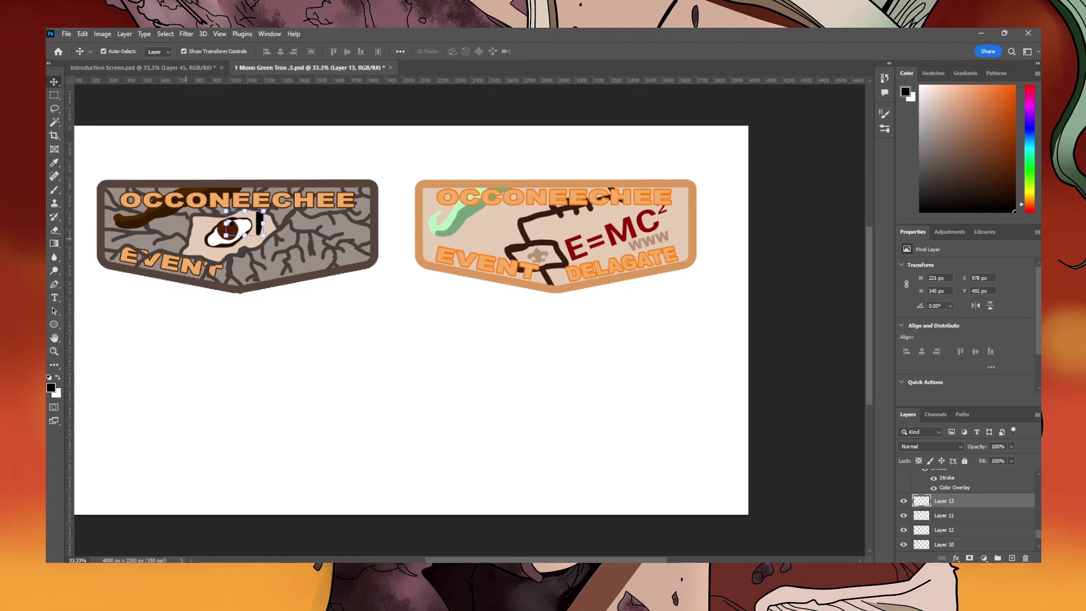
# Select the eye artwork on Layer 12 and set the brush colour to white.
pyautogui.click(216, 243)
pyautogui.press('b')
pyautogui.click(920, 86)
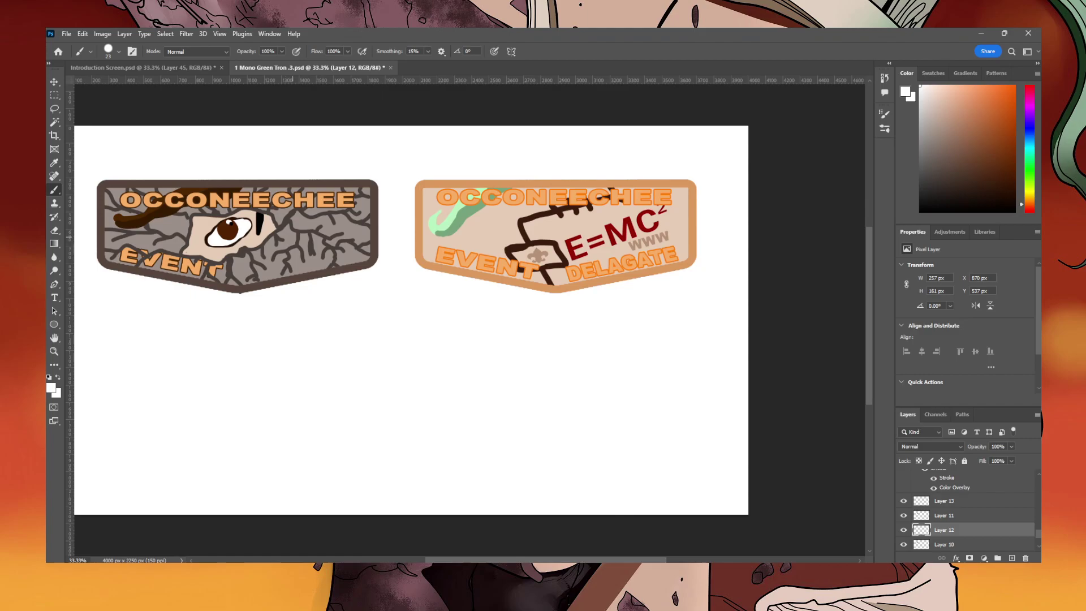
# Move the left patch's EVENT text layer above the painted artwork layers, directly over Layer 8.
pyautogui.press('v')
pyautogui.click(169, 262)
pyautogui.moveTo(956, 477); pyautogui.dragTo(956, 475)
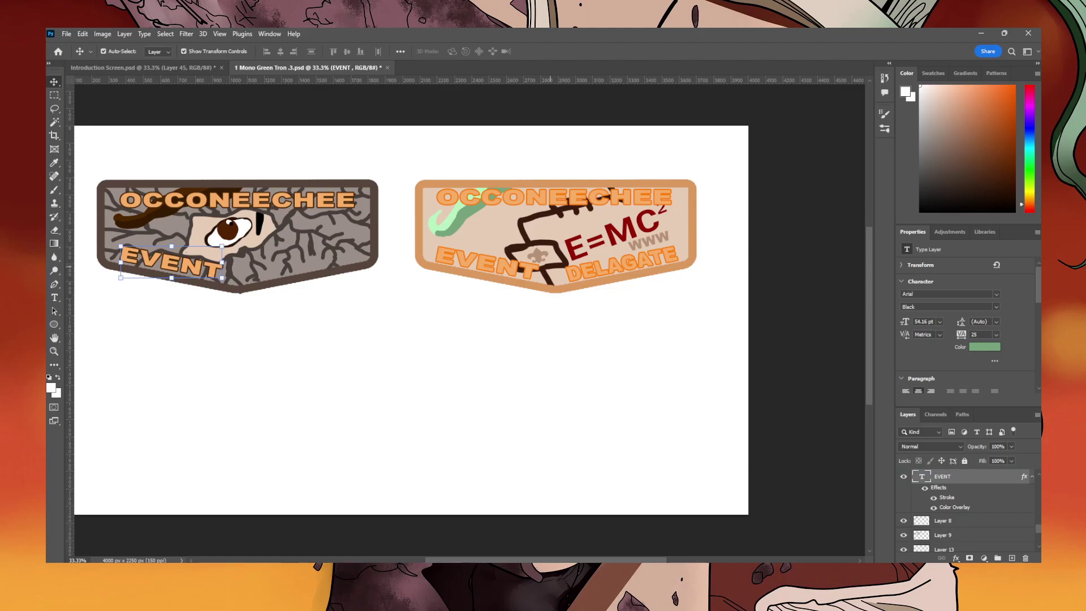
# Copy the right patch's fleur-de-lis onto the left patch's iris and scale the copy to about 82 by 69 px.
pyautogui.click(540, 254)
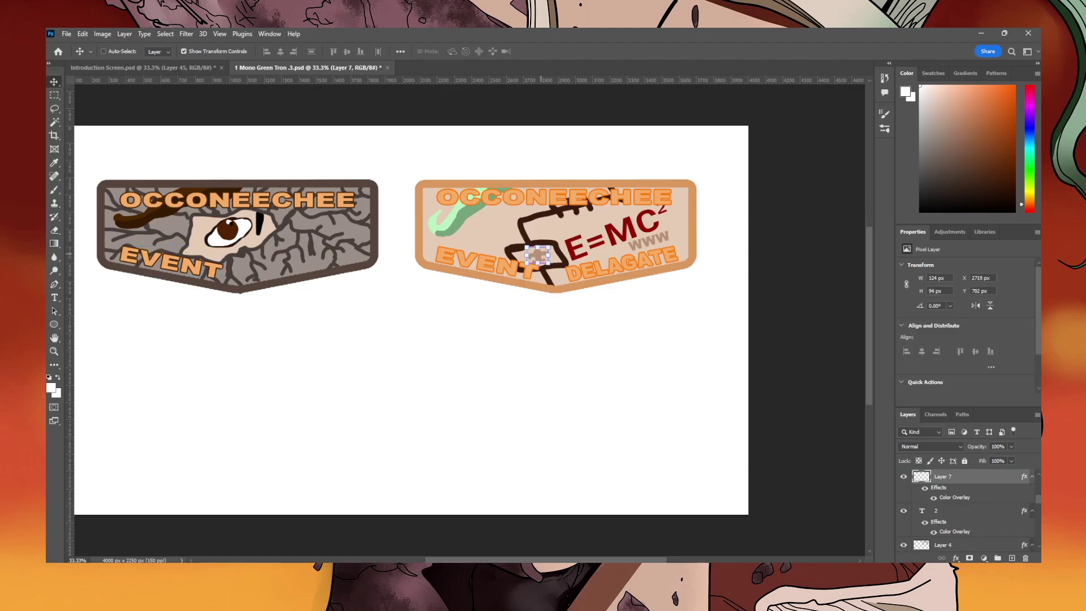
pyautogui.hotkey('ctrl', 'c')
pyautogui.hotkey('ctrl', 'v')
pyautogui.moveTo(411, 320); pyautogui.dragTo(227, 230)
pyautogui.hotkey('ctrl', 't')
pyautogui.click(197, 313)
pyautogui.click(197, 313)
pyautogui.click(245, 347)
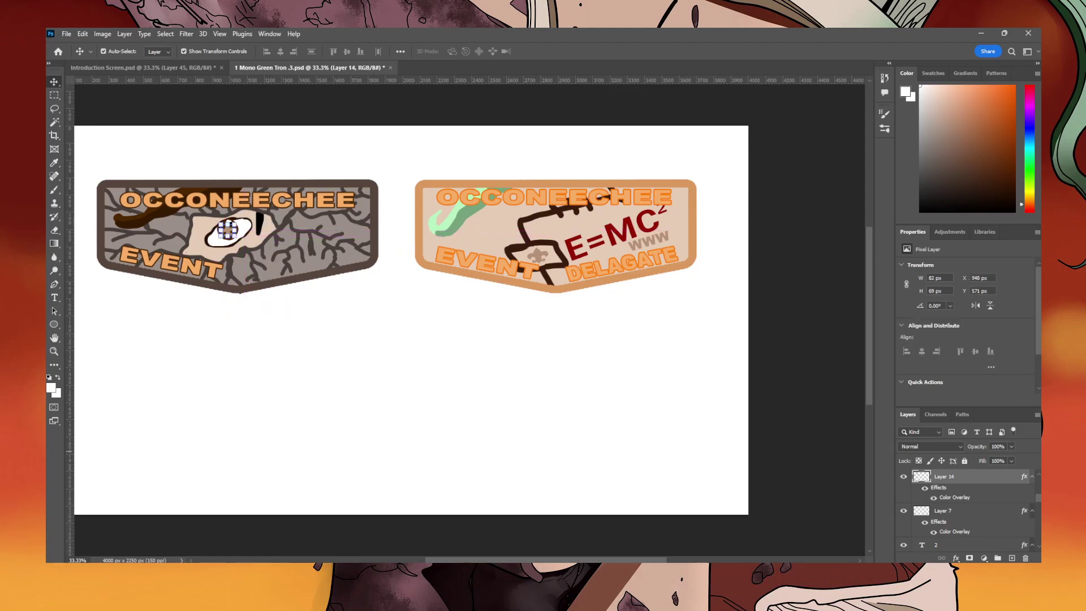
# Recolour the fleur-de-lis on the iris with a dark brown #3c1802 Color Overlay.
pyautogui.doubleClick(954, 498)
pyautogui.click(694, 345)
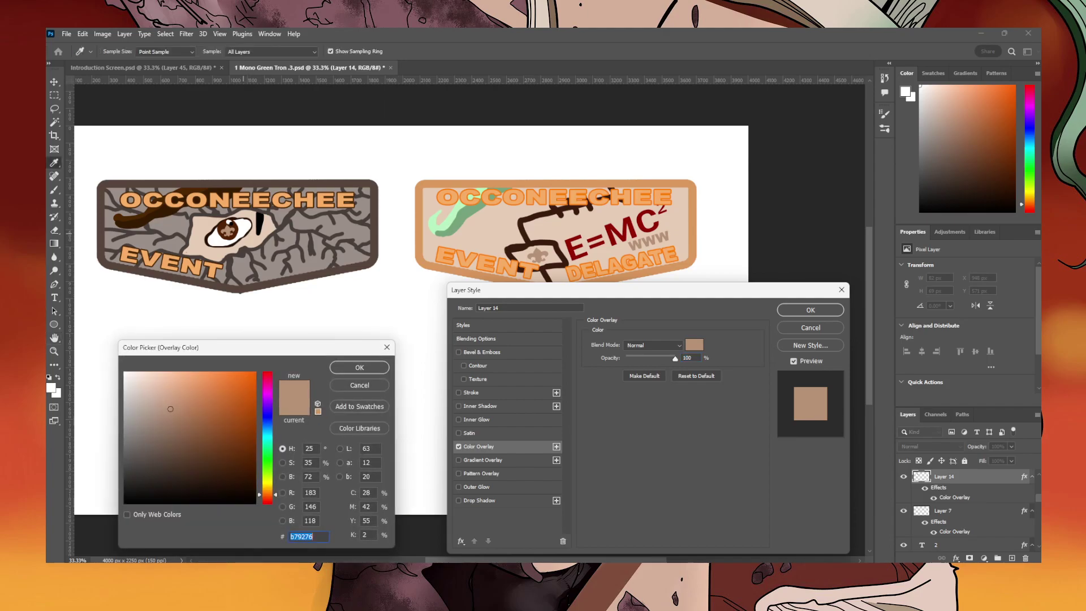
pyautogui.click(223, 223)
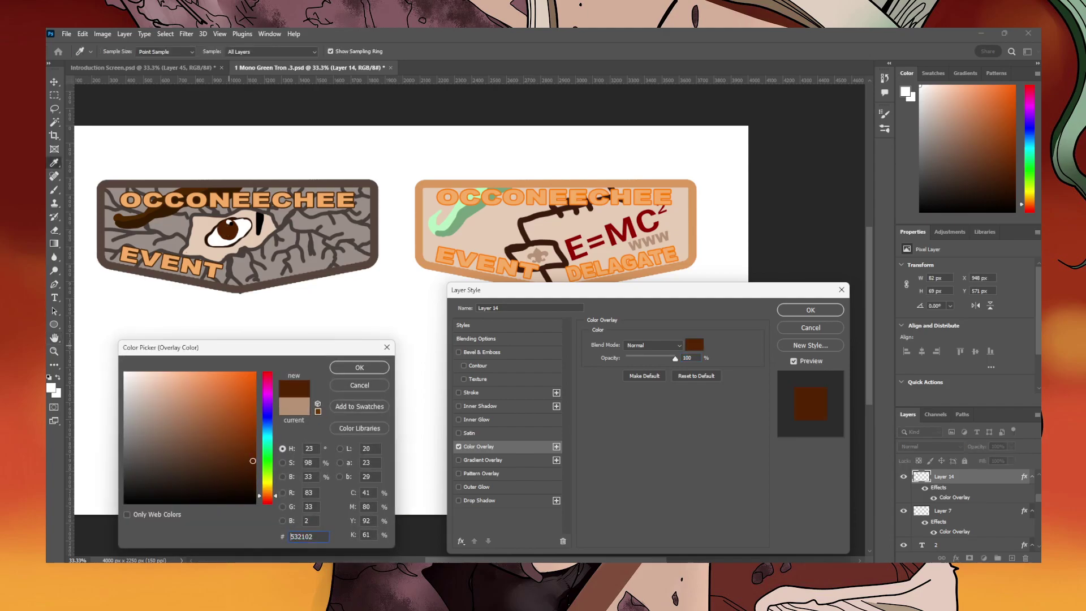
pyautogui.click(254, 471)
pyautogui.click(252, 473)
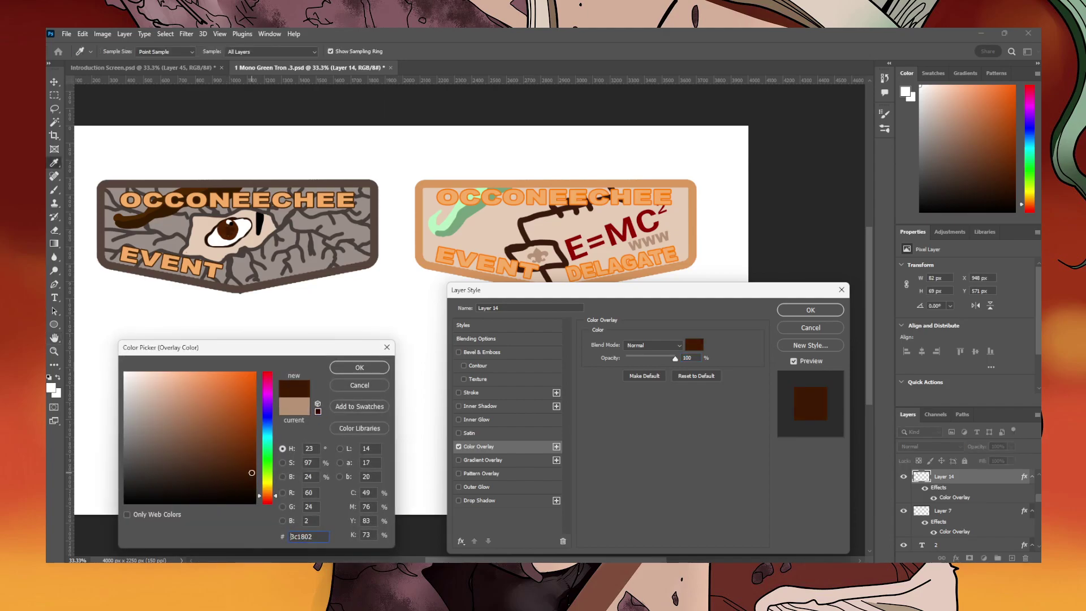
pyautogui.press('Return')
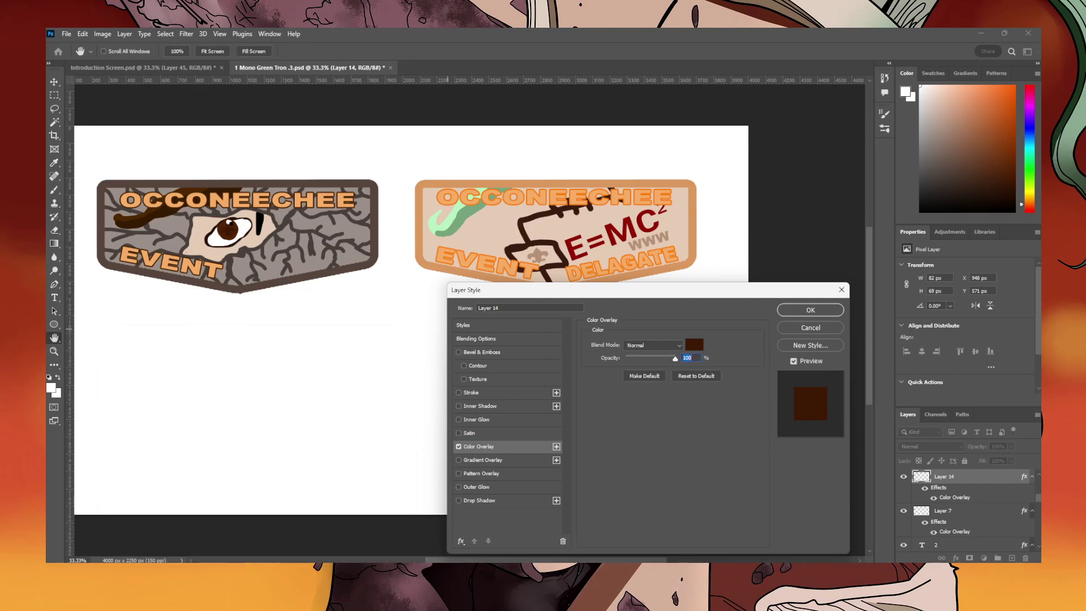
pyautogui.press('Return')
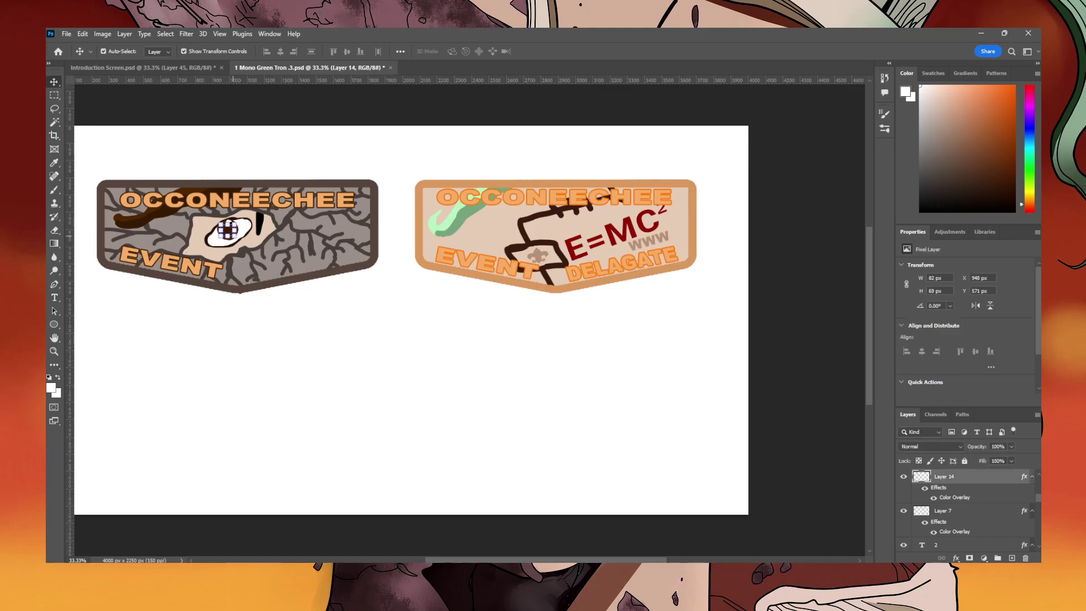
# Fine-tune the placement of the fleur-de-lis on the iris, nudging it slightly to the left.
pyautogui.hotkey('ctrl', 't')
pyautogui.moveTo(236, 238); pyautogui.dragTo(237, 241)
pyautogui.press('Return')
pyautogui.click(242, 299)
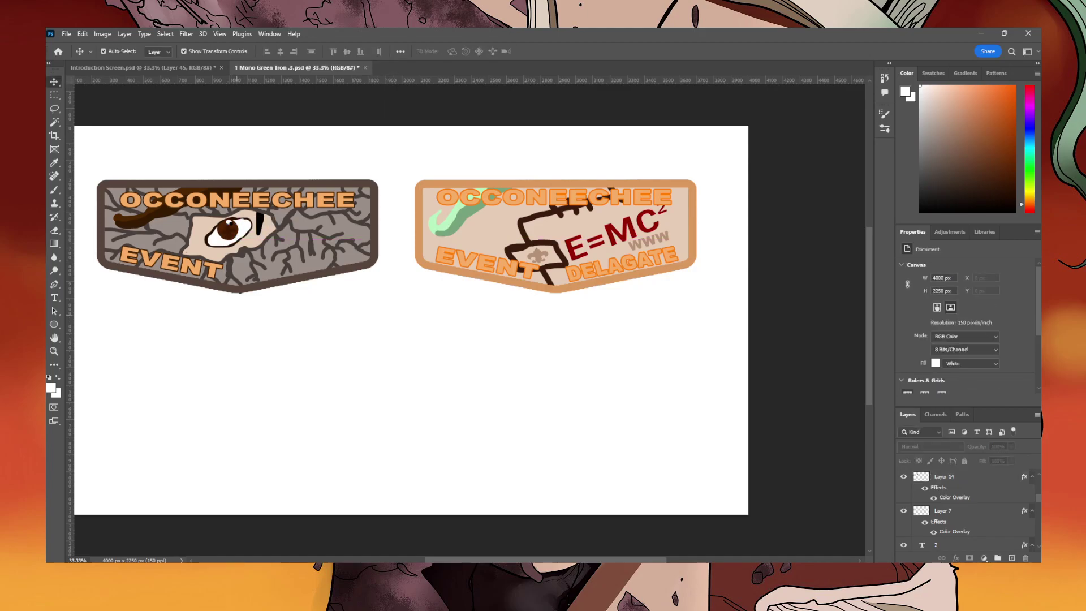
pyautogui.click(228, 233)
pyautogui.press('Left')
pyautogui.press('Left')
pyautogui.click(226, 316)
# Copy the right patch's WWW text and place the copy on the left patch, right of the eye.
pyautogui.click(631, 242)
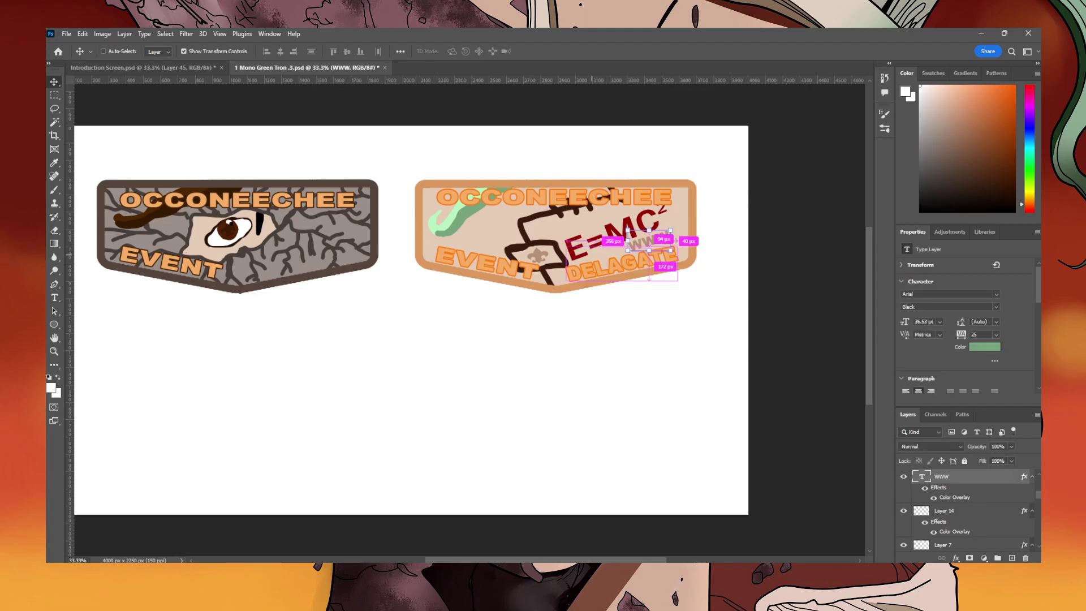
pyautogui.hotkey('ctrl', 'v')
pyautogui.moveTo(412, 320); pyautogui.dragTo(314, 231)
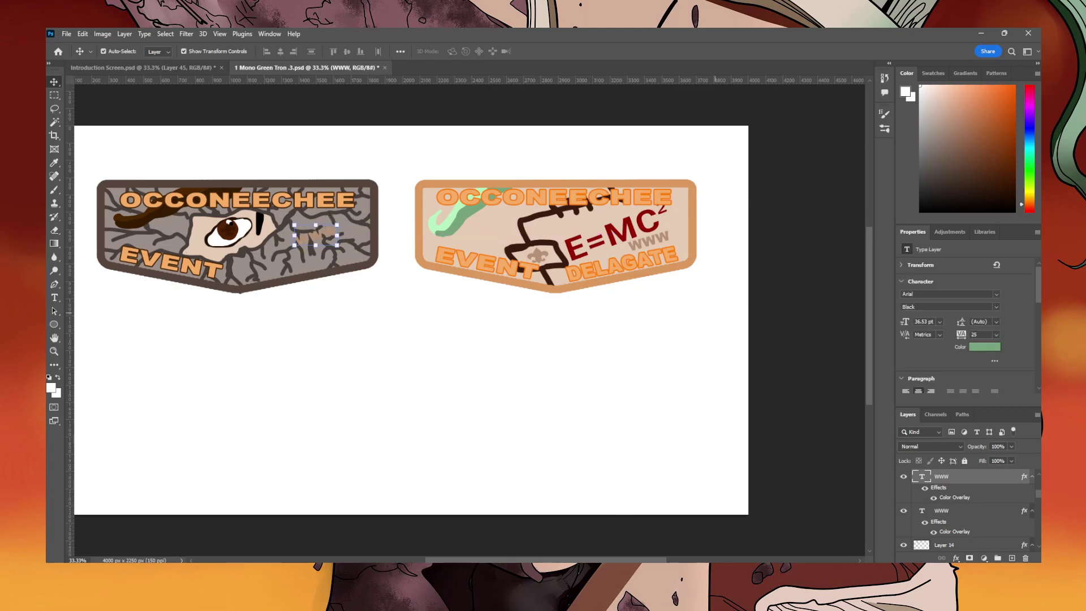
# Set the copied WWW text's Color Overlay to dark gray #2f2b28.
pyautogui.doubleClick(954, 497)
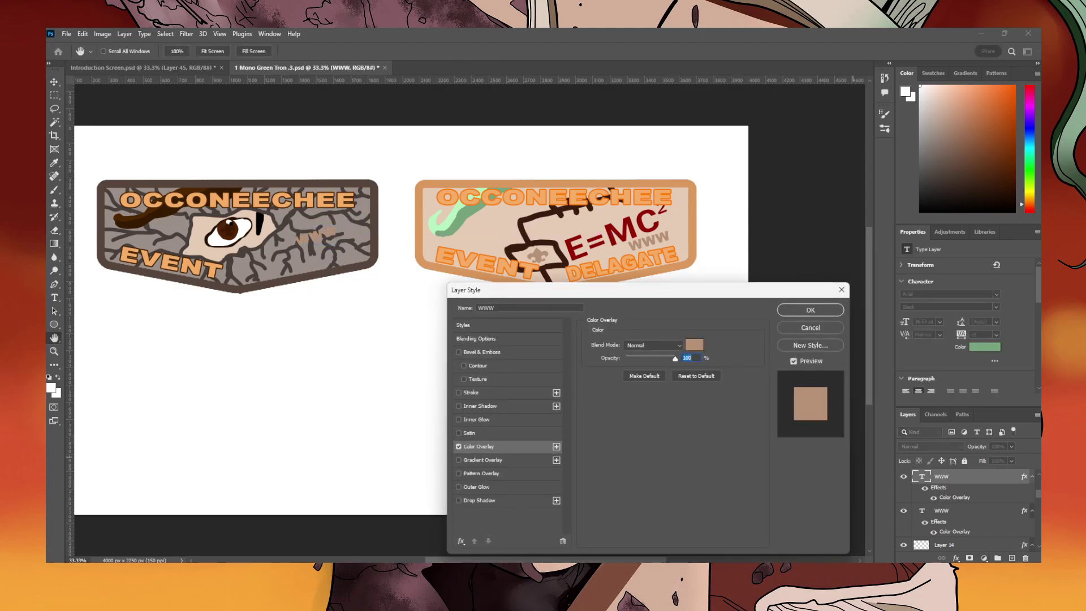
pyautogui.click(694, 345)
pyautogui.click(146, 466)
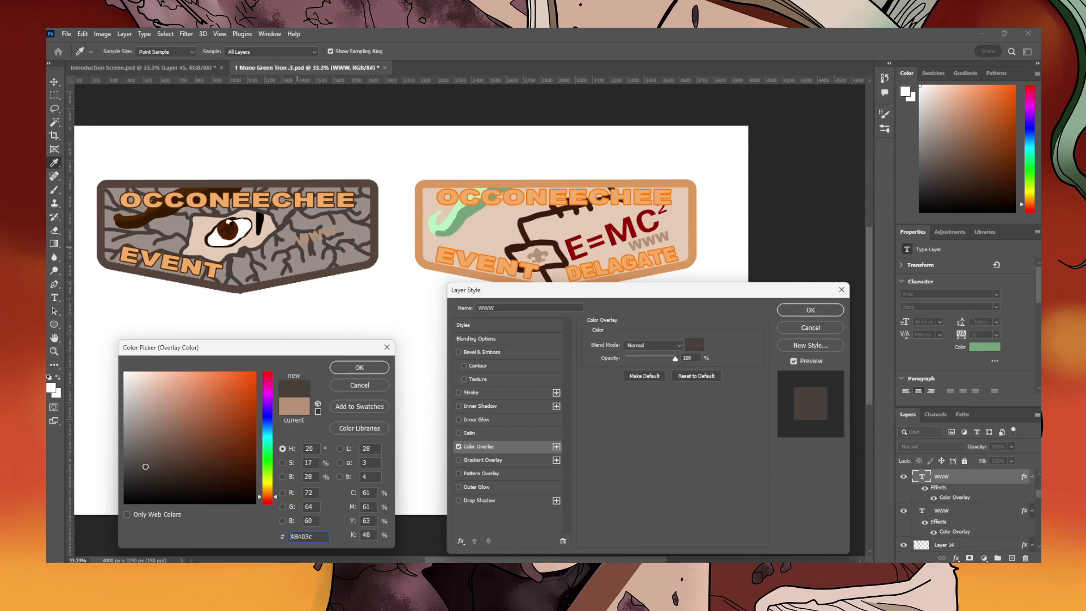
pyautogui.moveTo(146, 466); pyautogui.dragTo(142, 479)
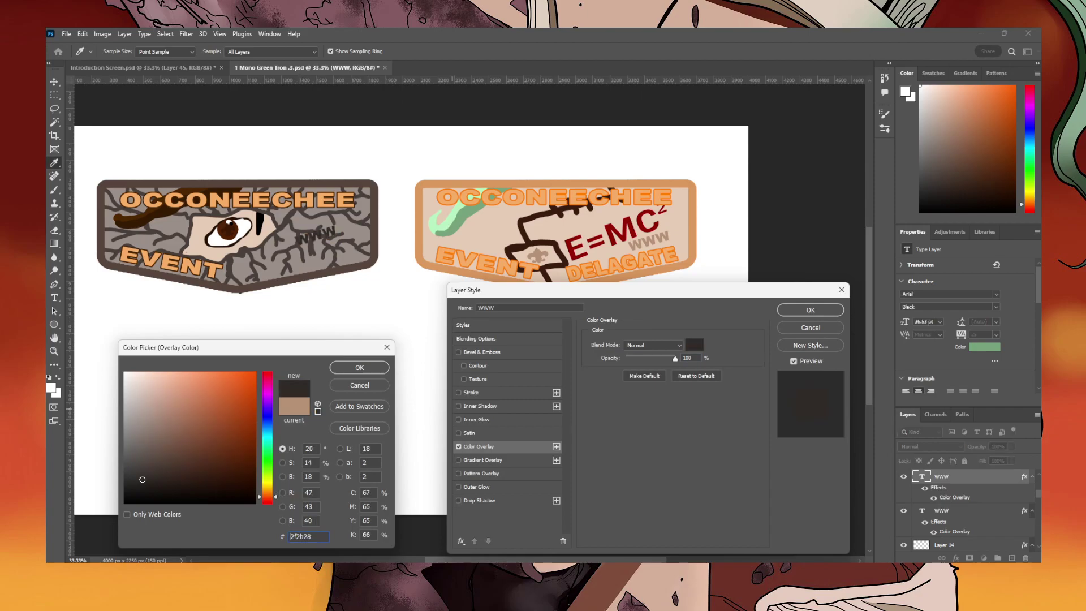
pyautogui.doubleClick(300, 536)
pyautogui.click(360, 367)
pyautogui.click(810, 310)
# Move the copied WWW text to the left patch's lower-right edge and enlarge it to 57.86 pt.
pyautogui.moveTo(314, 237); pyautogui.dragTo(267, 245)
pyautogui.hotkey('ctrl', 't')
pyautogui.press('Return')
pyautogui.hotkey('ctrl', 't')
pyautogui.press('Return')
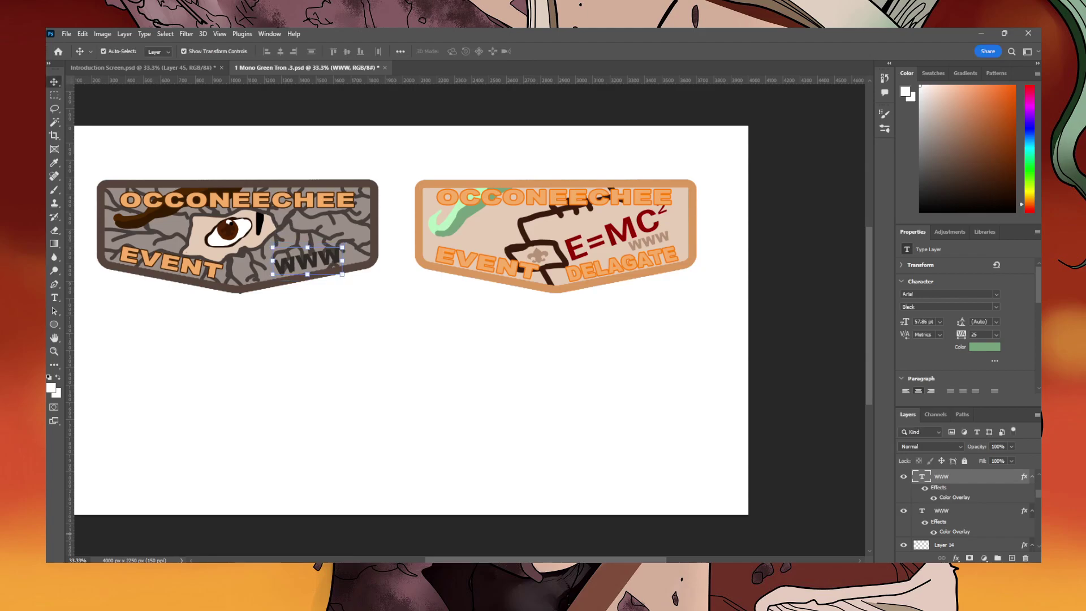
# Set the enlarged WWW text's Color Overlay to the orange sampled from the EVENT lettering.
pyautogui.doubleClick(954, 498)
pyautogui.click(695, 344)
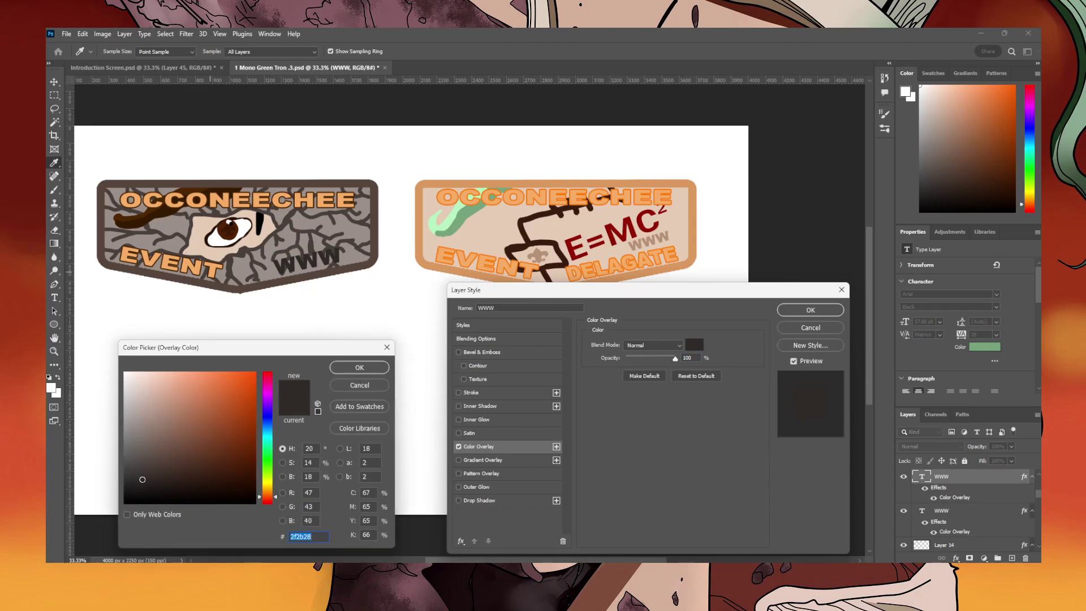
pyautogui.click(212, 272)
pyautogui.press('Return')
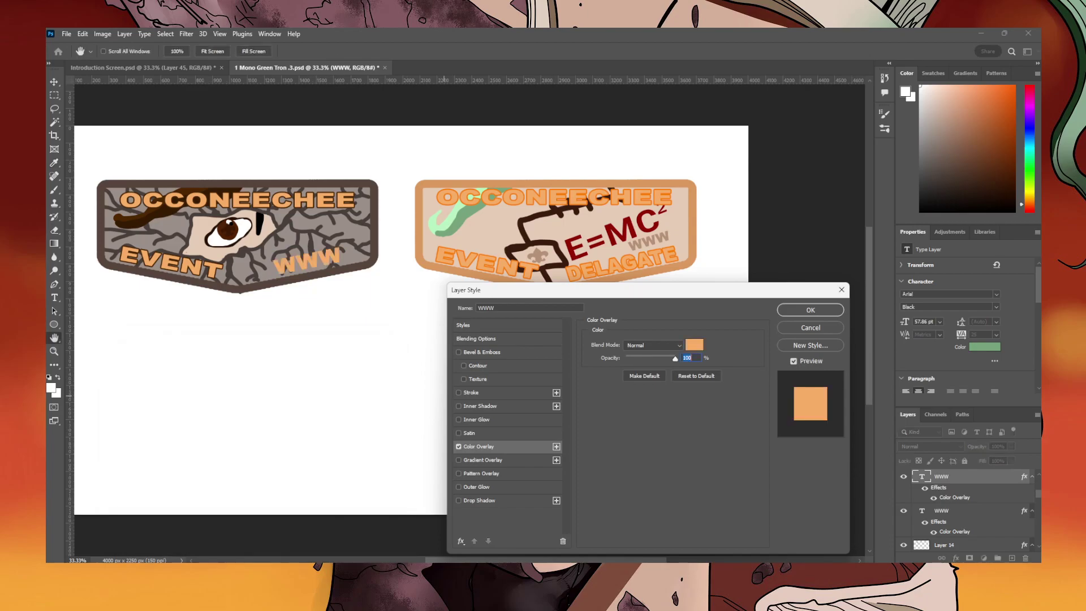
# Add a 7 px outside stroke to the left patch's WWW text in the dark brown sampled from EVENT's outline.
pyautogui.click(458, 393)
pyautogui.click(471, 393)
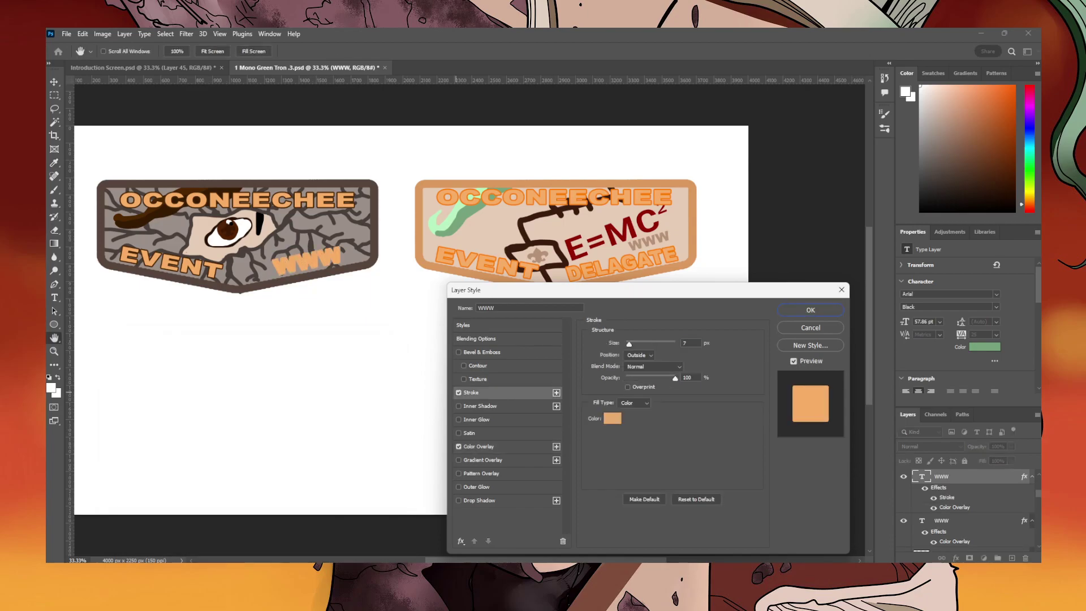
pyautogui.click(612, 418)
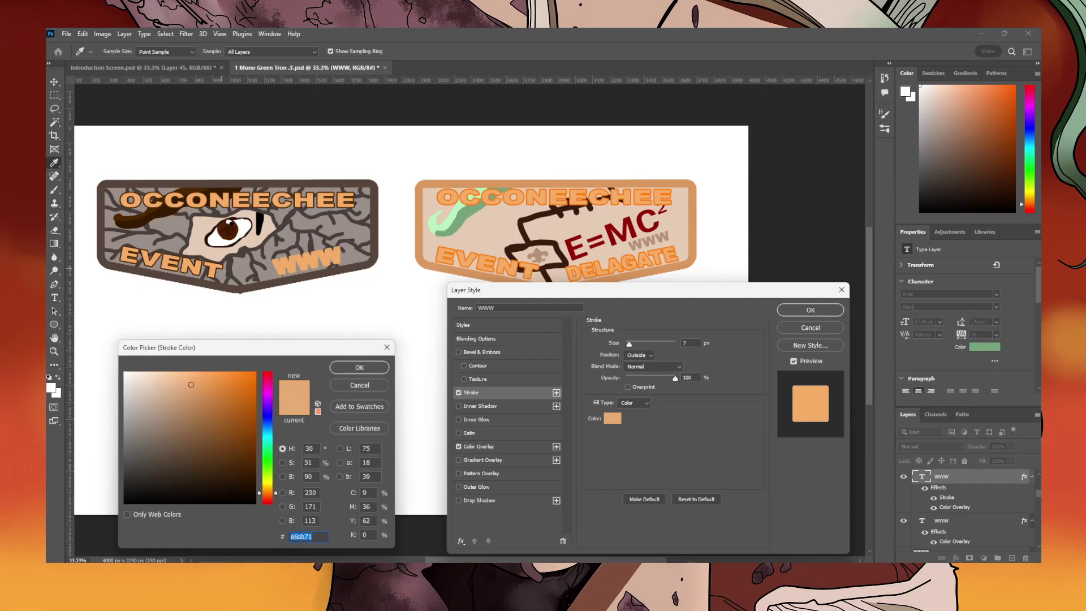
pyautogui.click(221, 268)
pyautogui.click(359, 367)
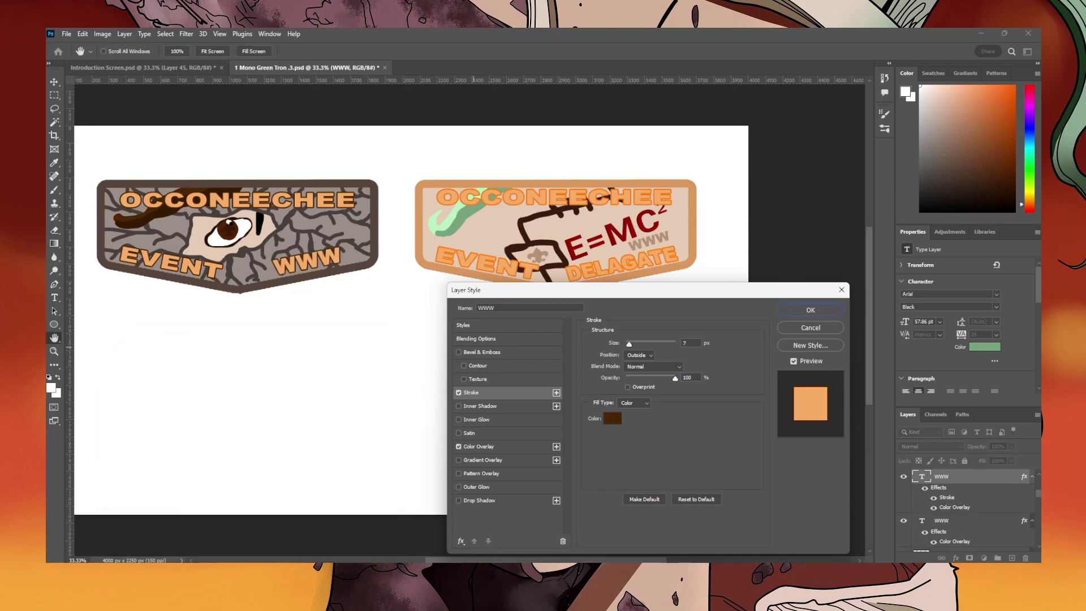
pyautogui.press('Return')
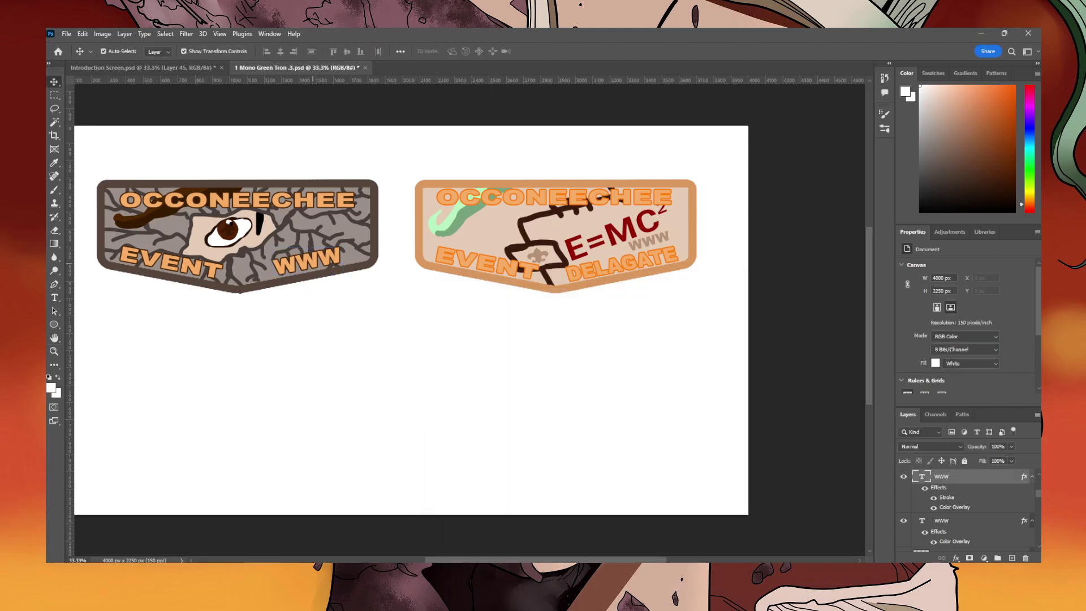
pyautogui.click(351, 369)
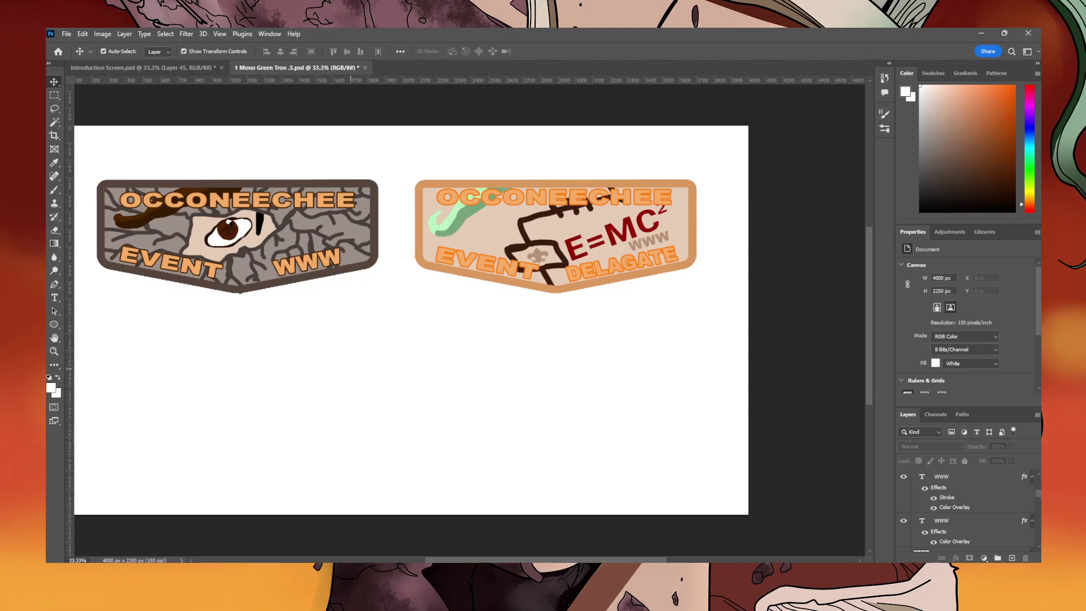
# Duplicate all layers of both patches and place the copies as a second row beneath the originals.
pyautogui.moveTo(701, 323); pyautogui.dragTo(85, 144)
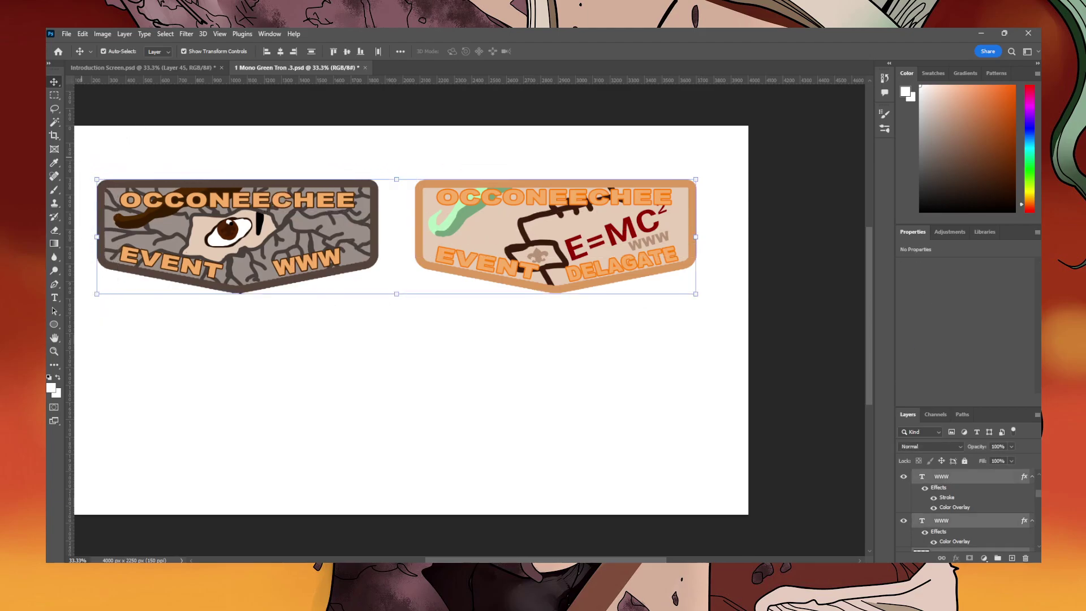
pyautogui.press('ctrl')
pyautogui.hotkey('ctrl', 'c')
pyautogui.hotkey('ctrl', 'v')
pyautogui.moveTo(300, 357); pyautogui.dragTo(280, 422)
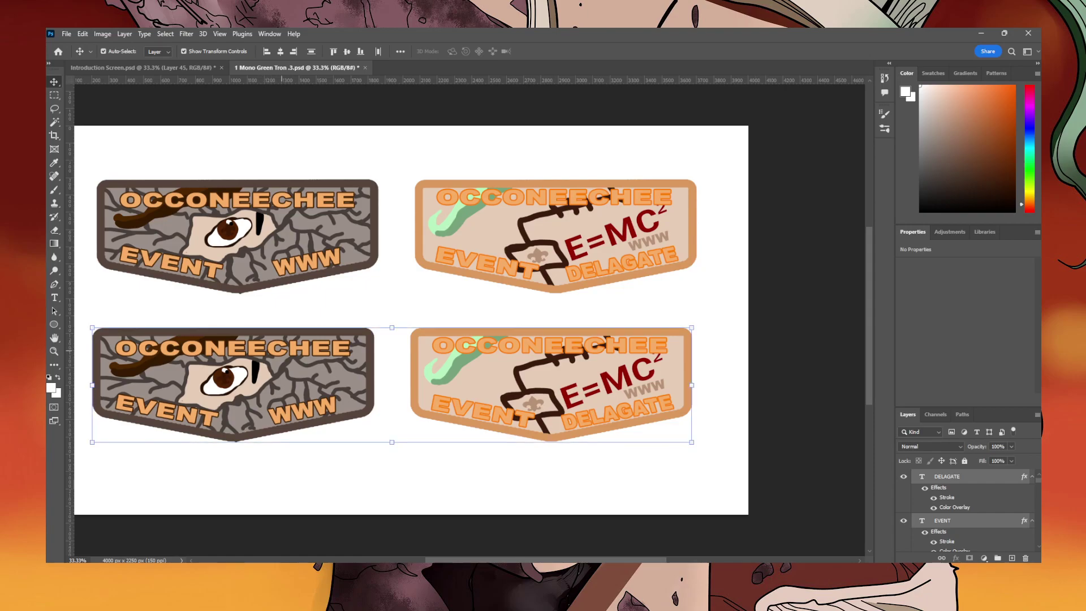
# Hide the OCCONEECHEE text on both duplicated patches in the lower row.
pyautogui.click(481, 413)
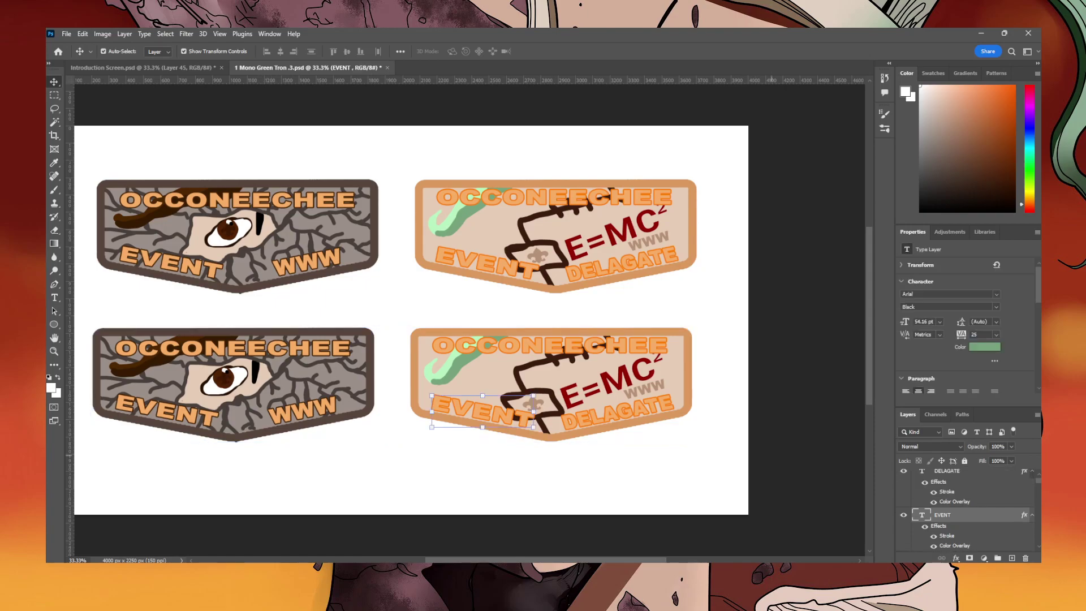
pyautogui.click(573, 348)
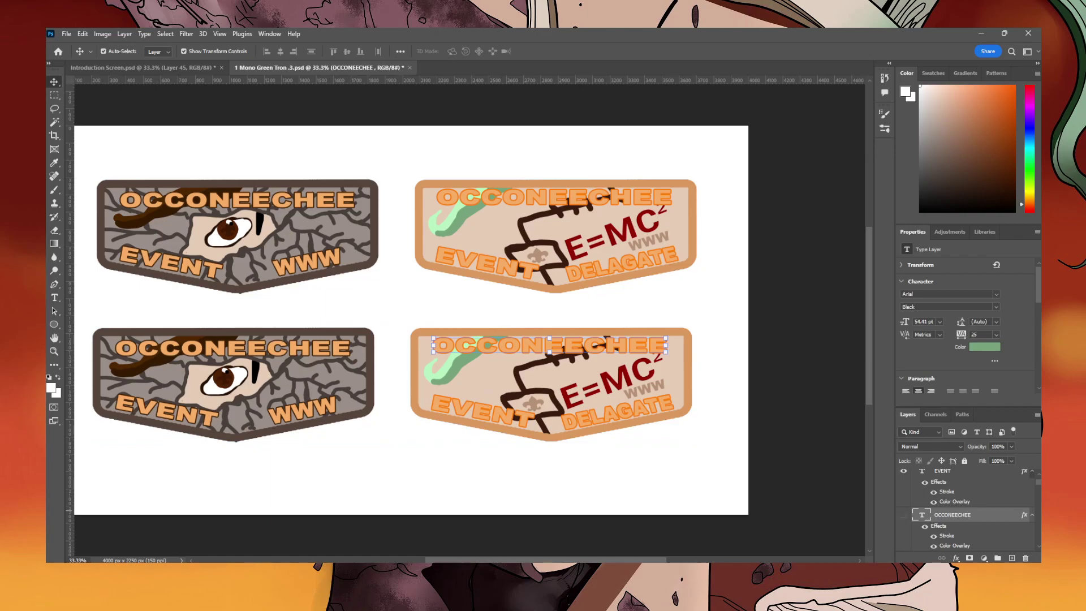
pyautogui.hotkey('ctrl', ',')
pyautogui.click(295, 351)
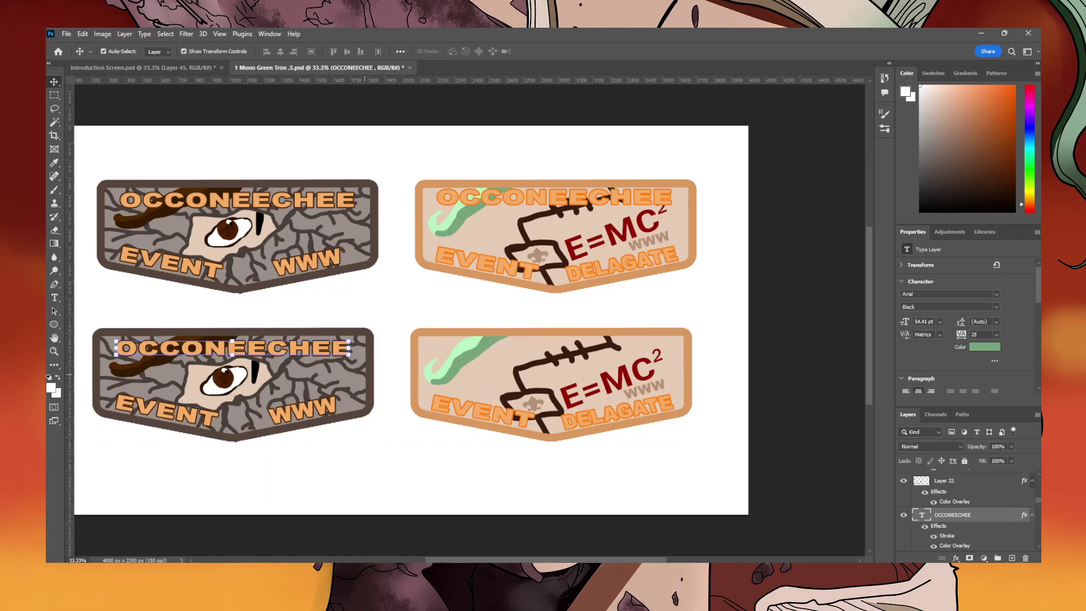
pyautogui.hotkey('ctrl', ',')
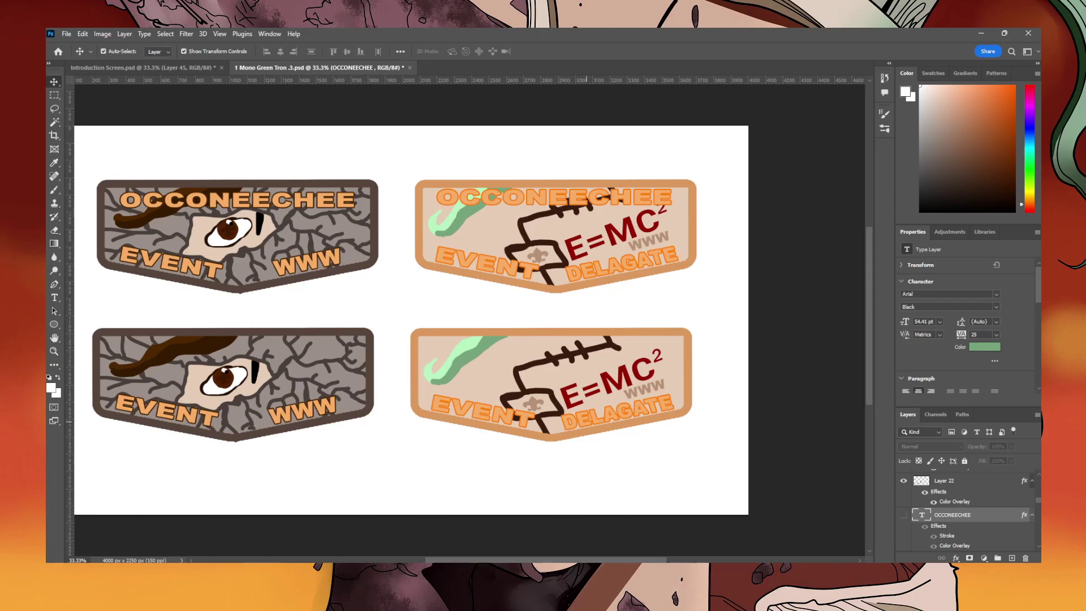
# Hide the DELAGATE and EVENT texts on the lower-right patch.
pyautogui.click(587, 421)
pyautogui.hotkey('ctrl', ',')
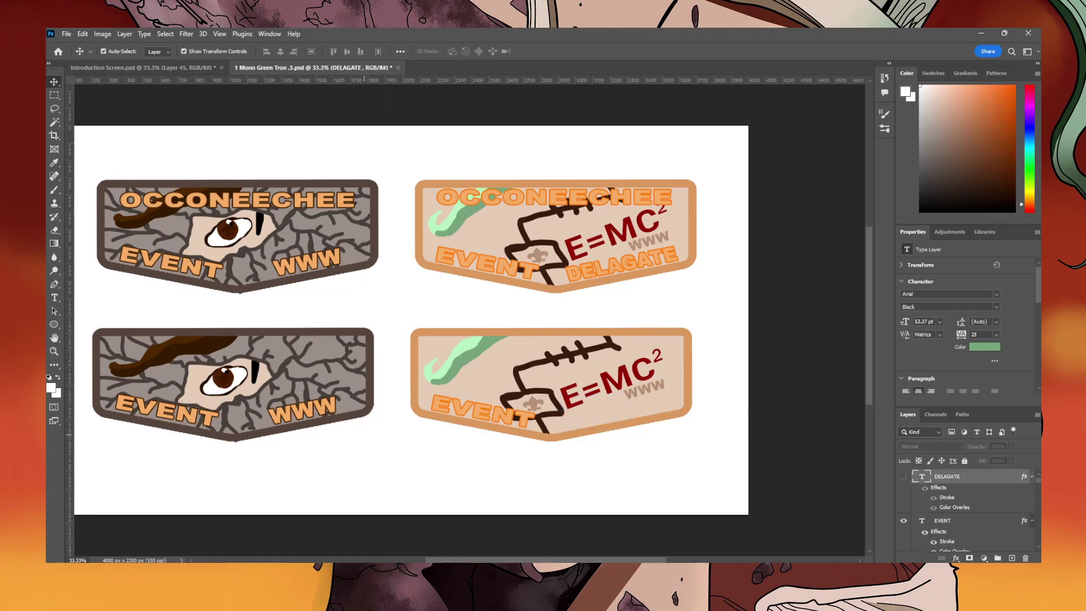
pyautogui.click(483, 418)
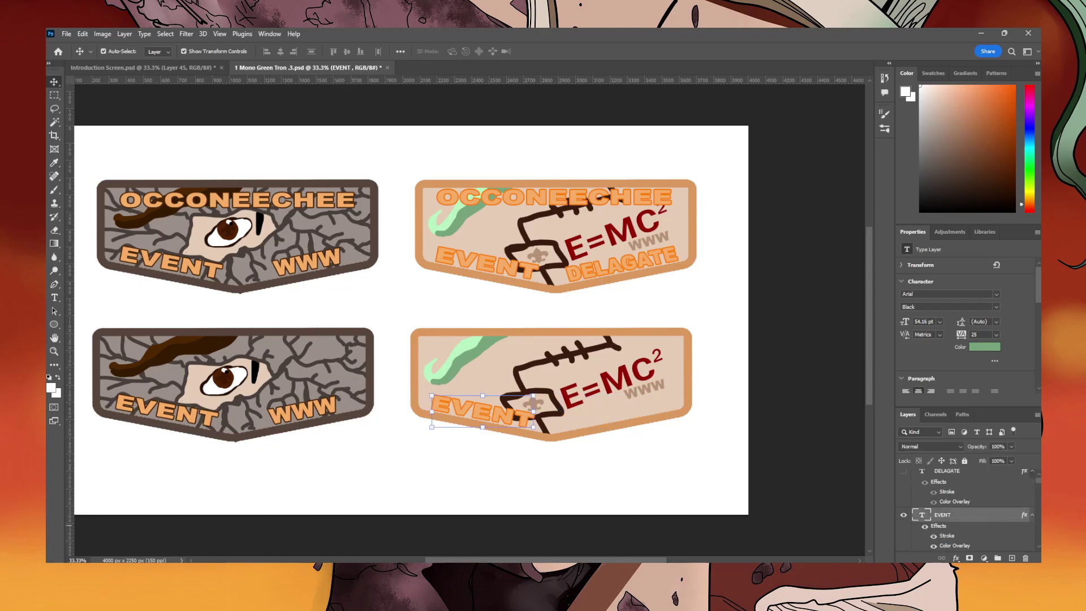
pyautogui.hotkey('ctrl', ',')
# Hide the WWW and EVENT texts on the lower-left patch.
pyautogui.click(332, 407)
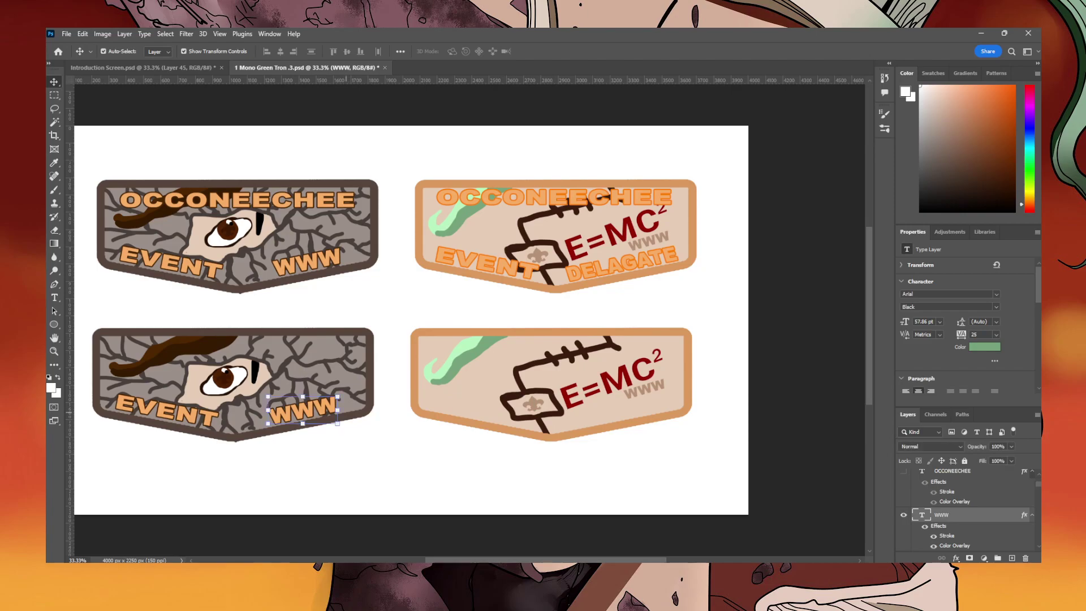
pyautogui.hotkey('ctrl', ',')
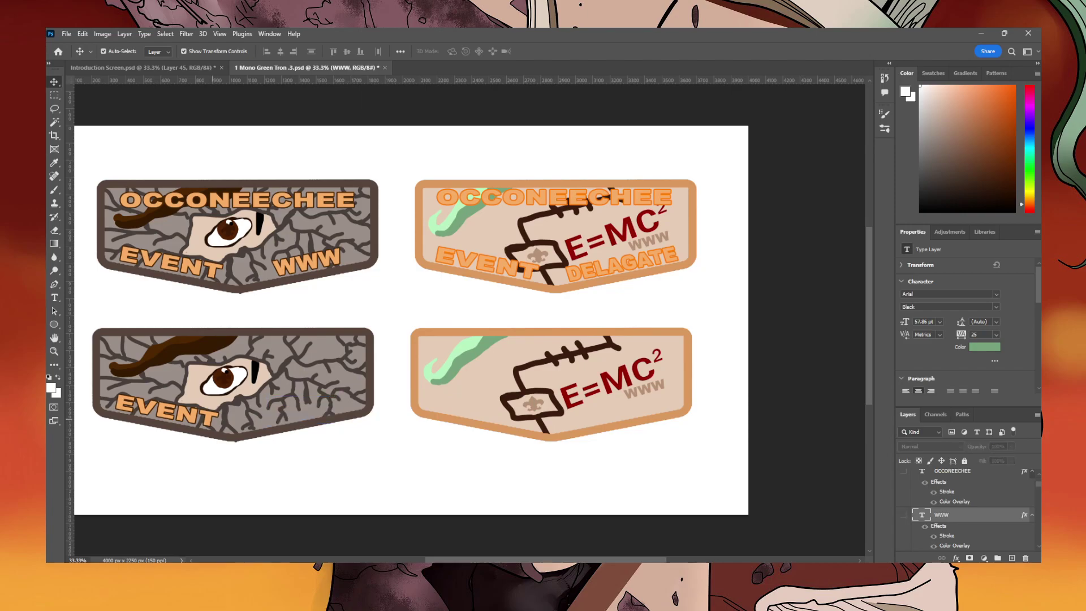
pyautogui.click(208, 419)
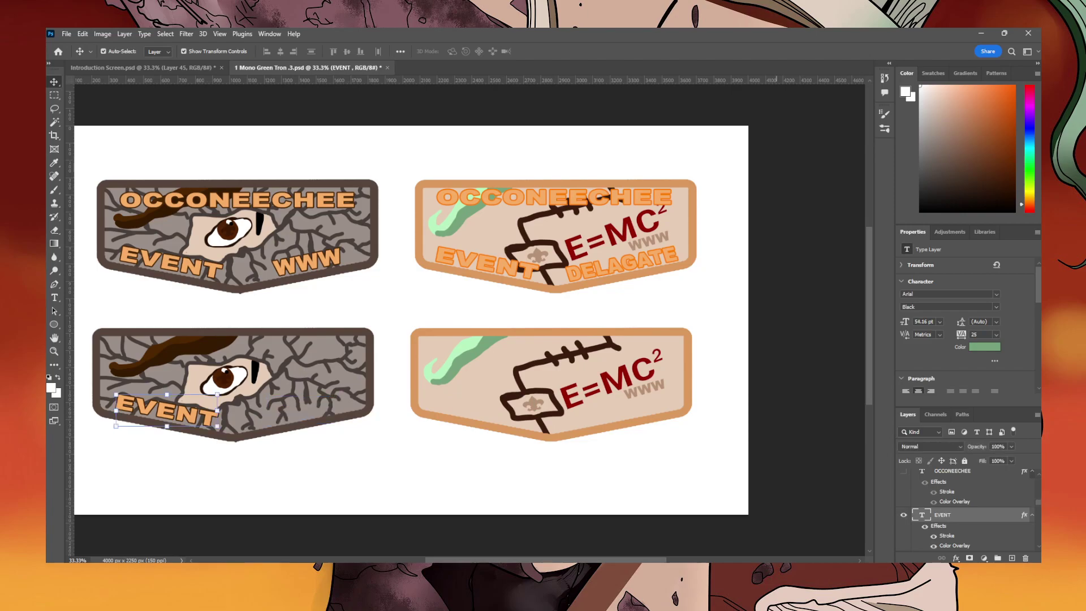
pyautogui.hotkey('ctrl', ',')
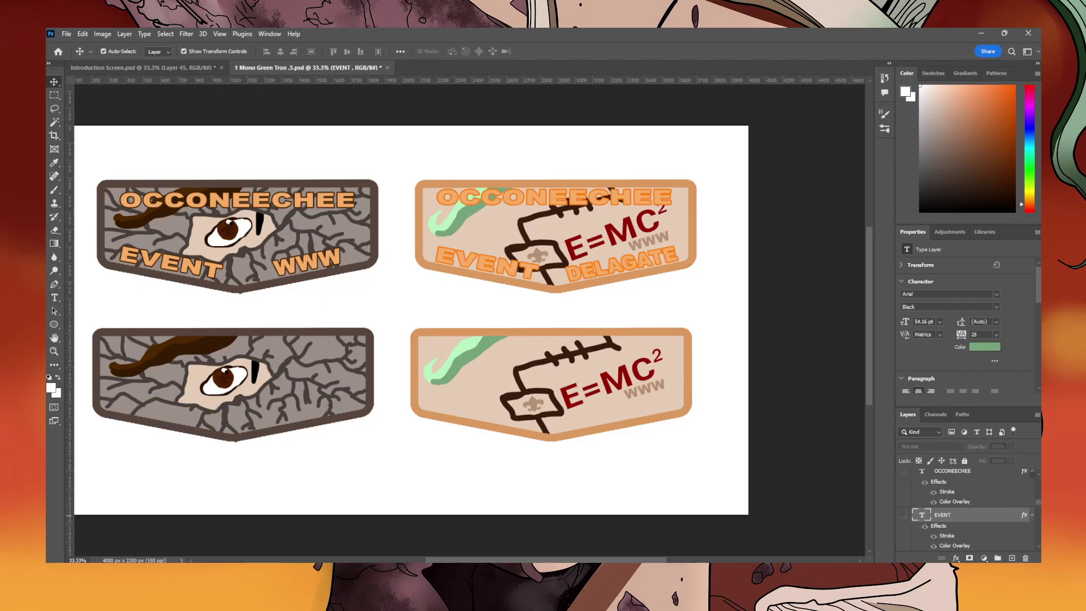